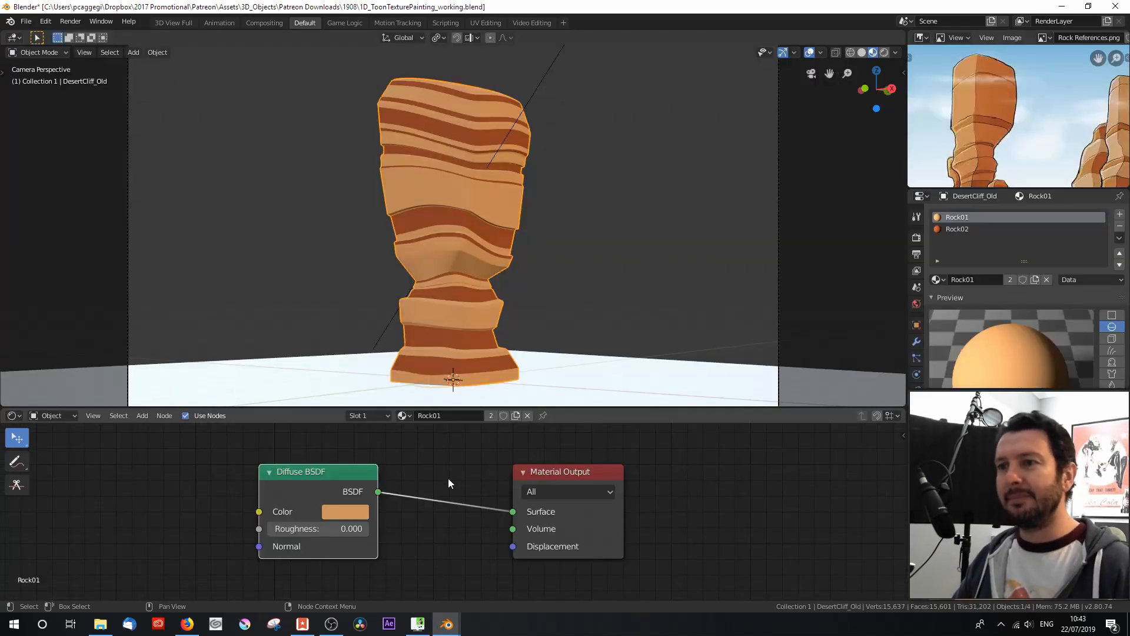
# Step: Inspect the old desert cliff model and its Rock02 material
pyautogui.moveTo(407, 203); pyautogui.dragTo(421, 226, button='middle')
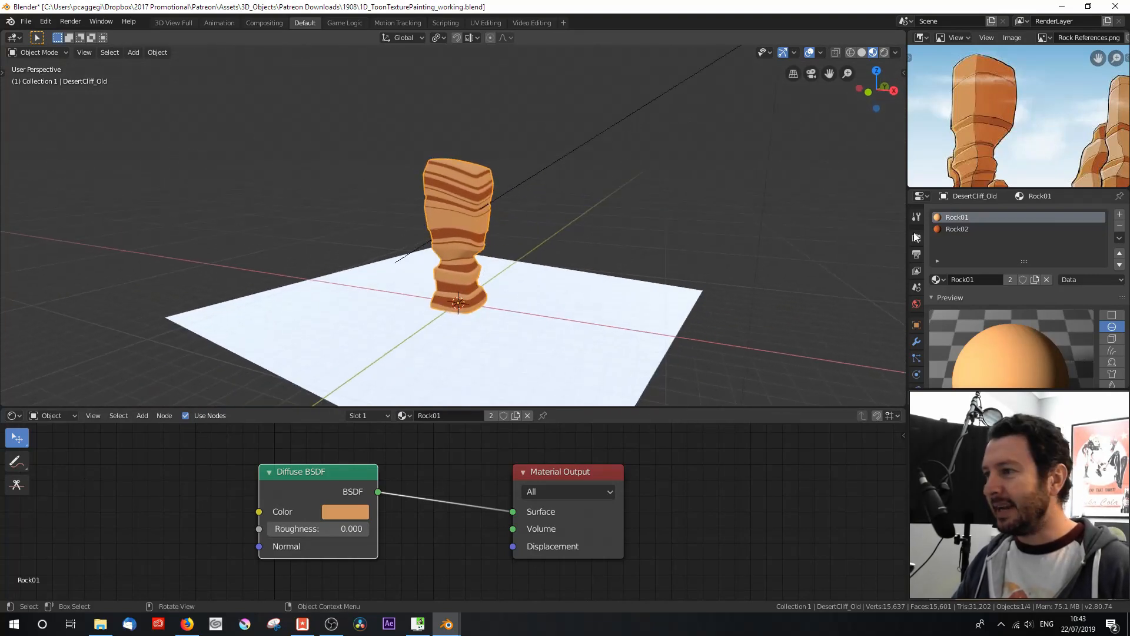
pyautogui.scroll(3, 440, 309)
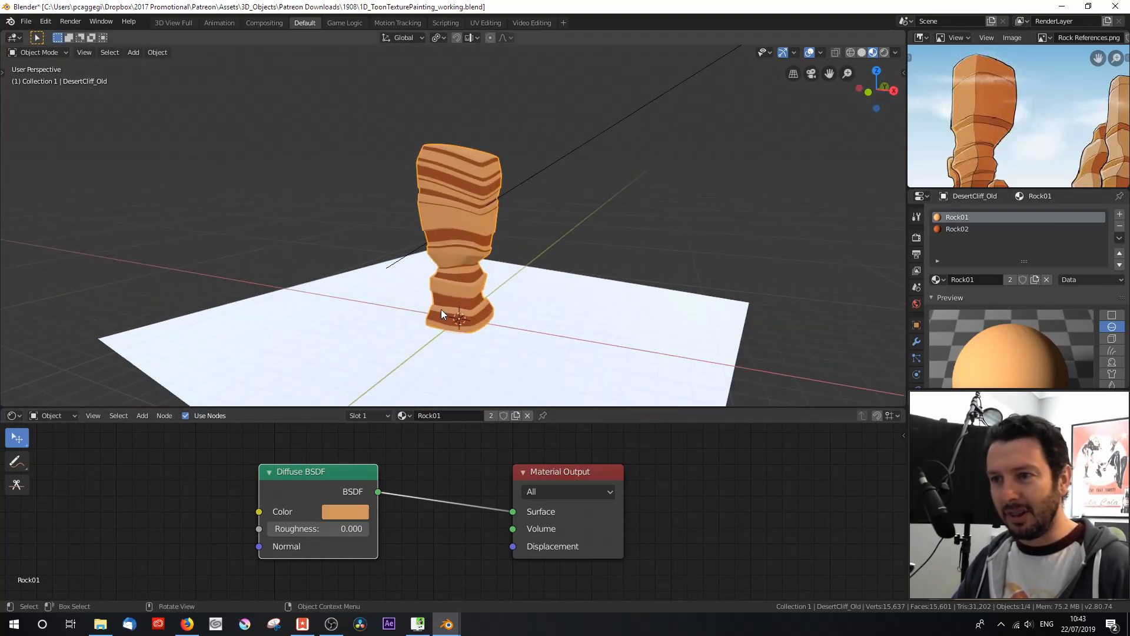
pyautogui.click(952, 228)
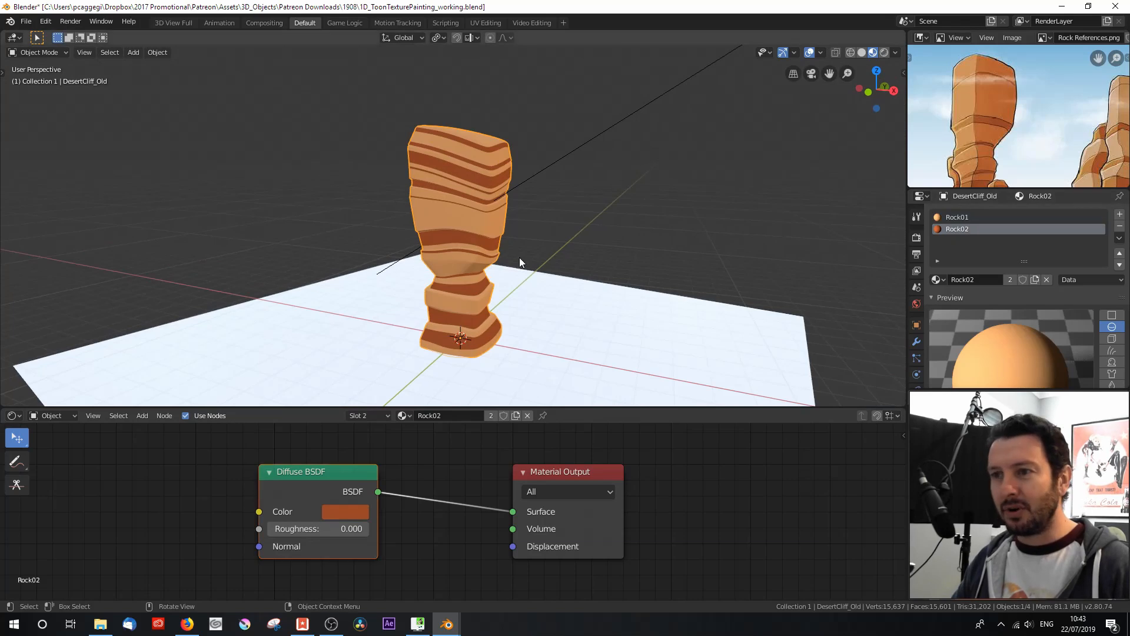
pyautogui.moveTo(422, 288); pyautogui.dragTo(484, 165, button='middle')
# Step: Examine the individual faces that make up the old cliff's upper dark Rock02 band in Edit Mode, then view the whole model in Object Mode
pyautogui.press('Tab')
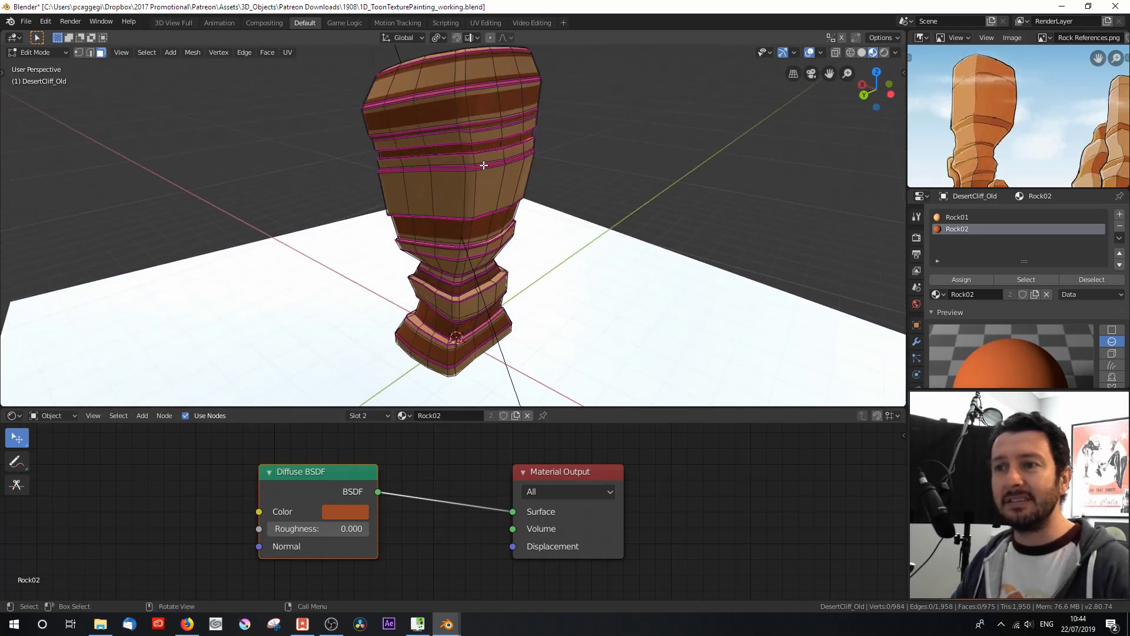
pyautogui.click(459, 112)
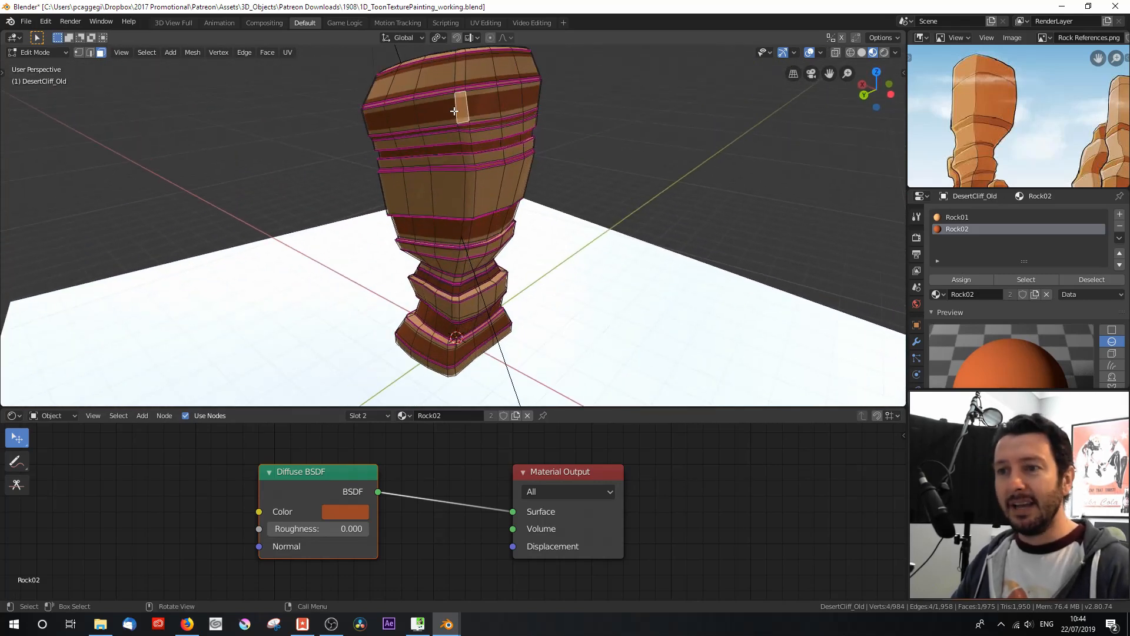
pyautogui.click(441, 112)
pyautogui.click(400, 116)
pyautogui.click(375, 121)
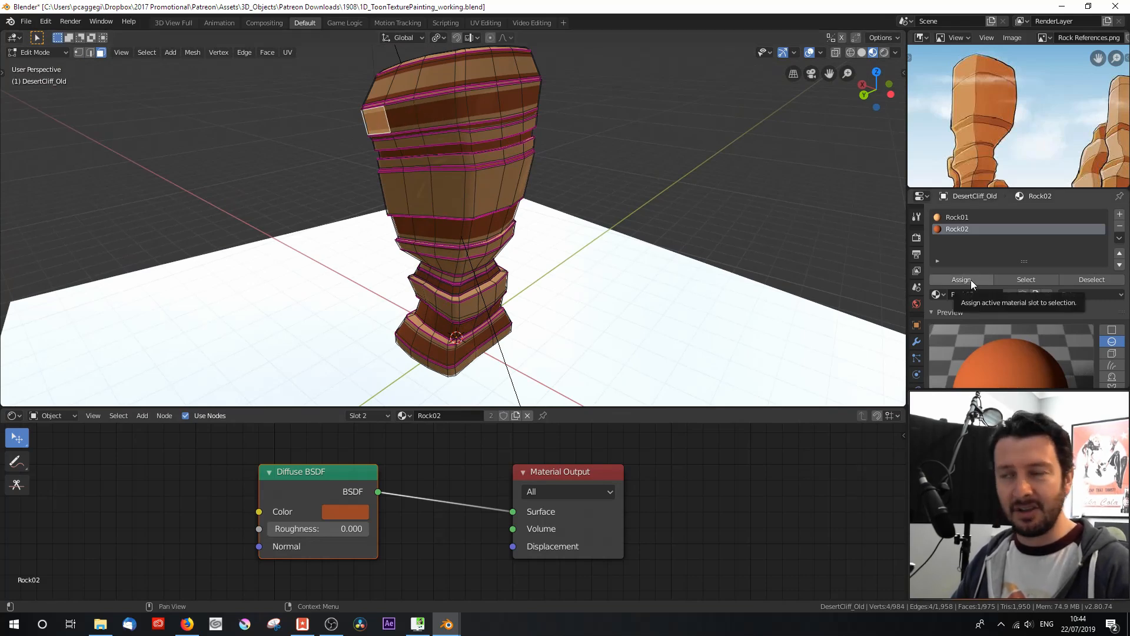
pyautogui.press('Tab')
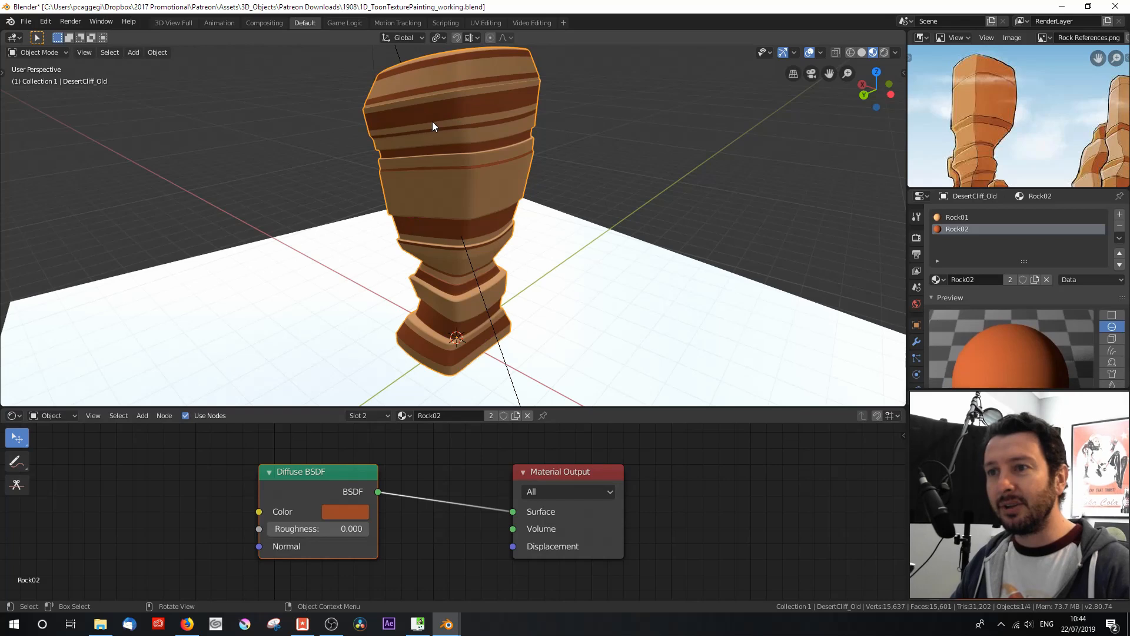
pyautogui.scroll(-2, 468, 206)
pyautogui.scroll(3, 466, 213)
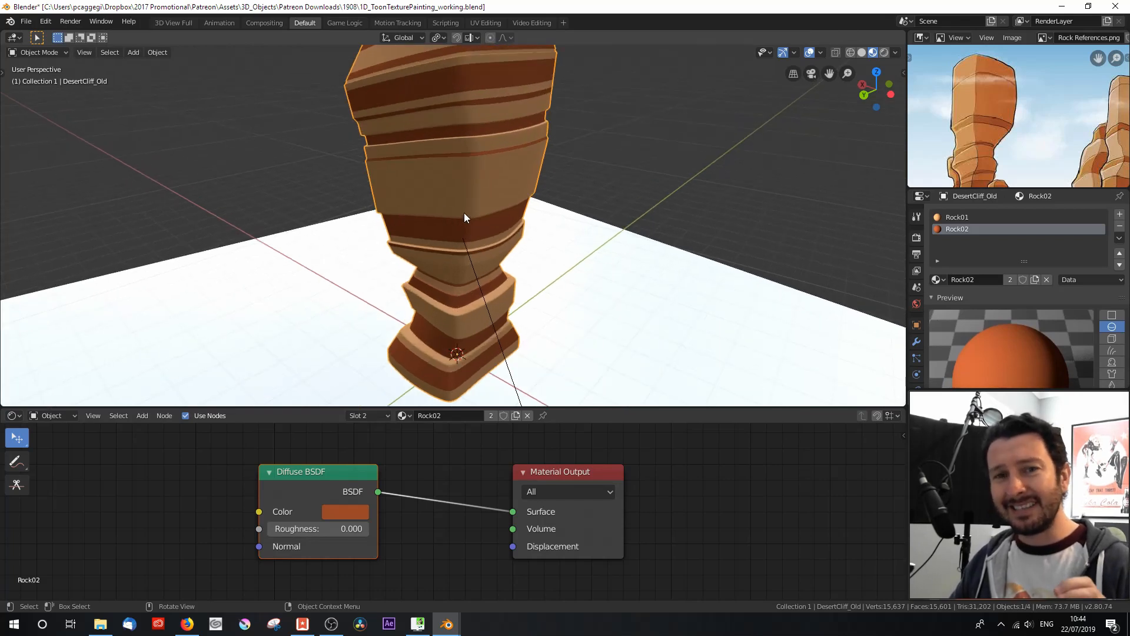
pyautogui.scroll(-1, 465, 213)
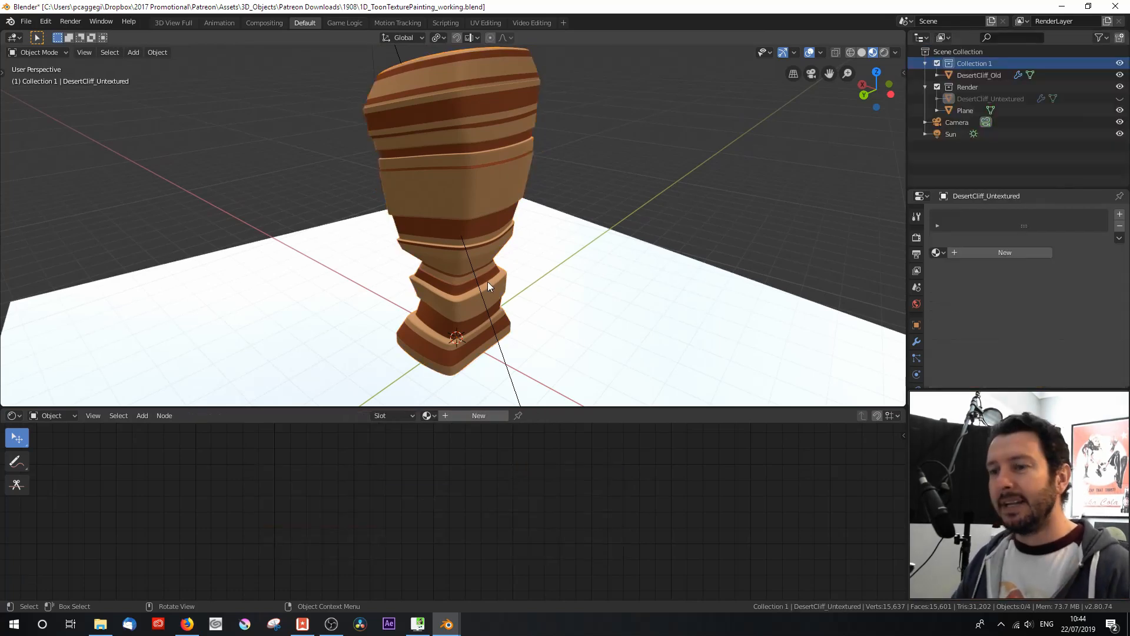
# Step: Hide Collection 1, and show and select the DesertCliff_Untextured object
pyautogui.click(1121, 63)
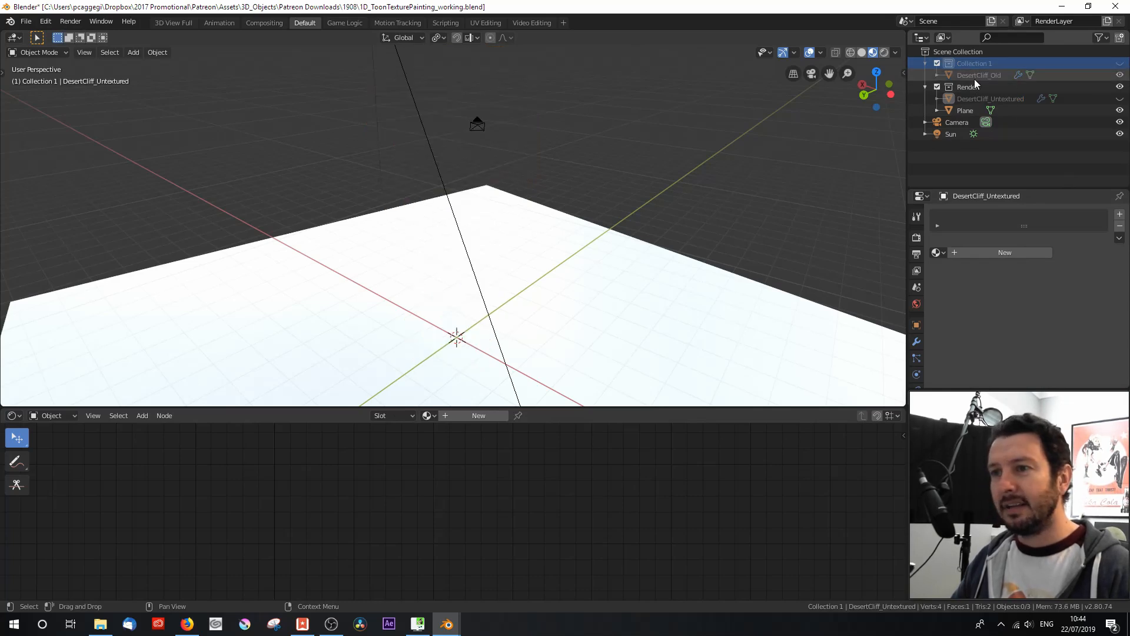
pyautogui.press('KP_0')
pyautogui.click(1120, 98)
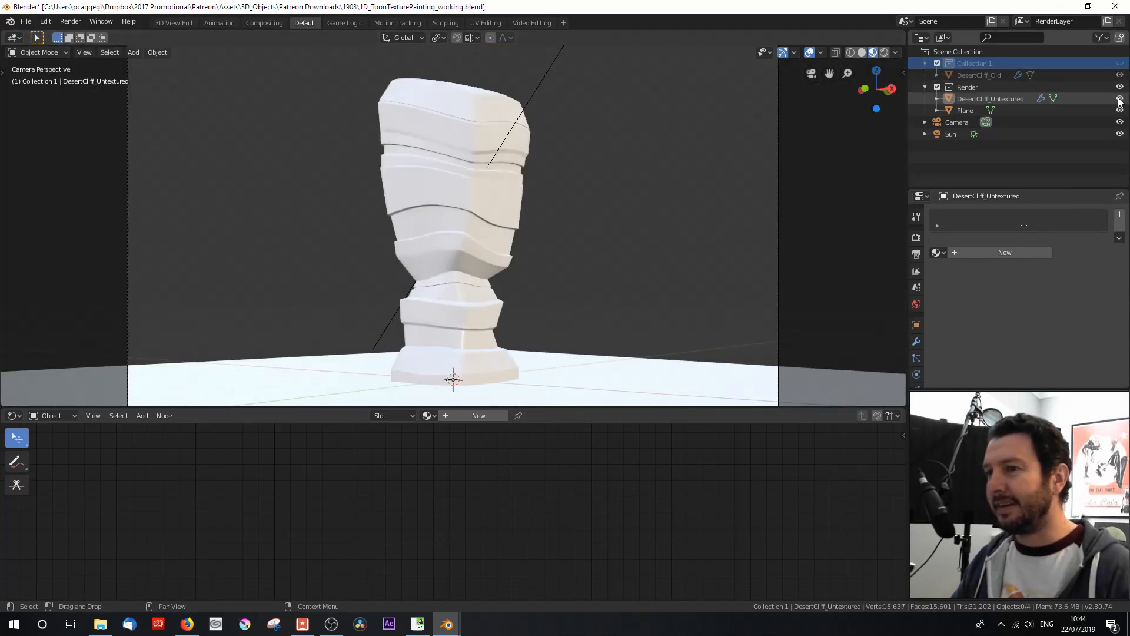
pyautogui.click(439, 194)
pyautogui.moveTo(379, 182); pyautogui.dragTo(380, 236, button='middle')
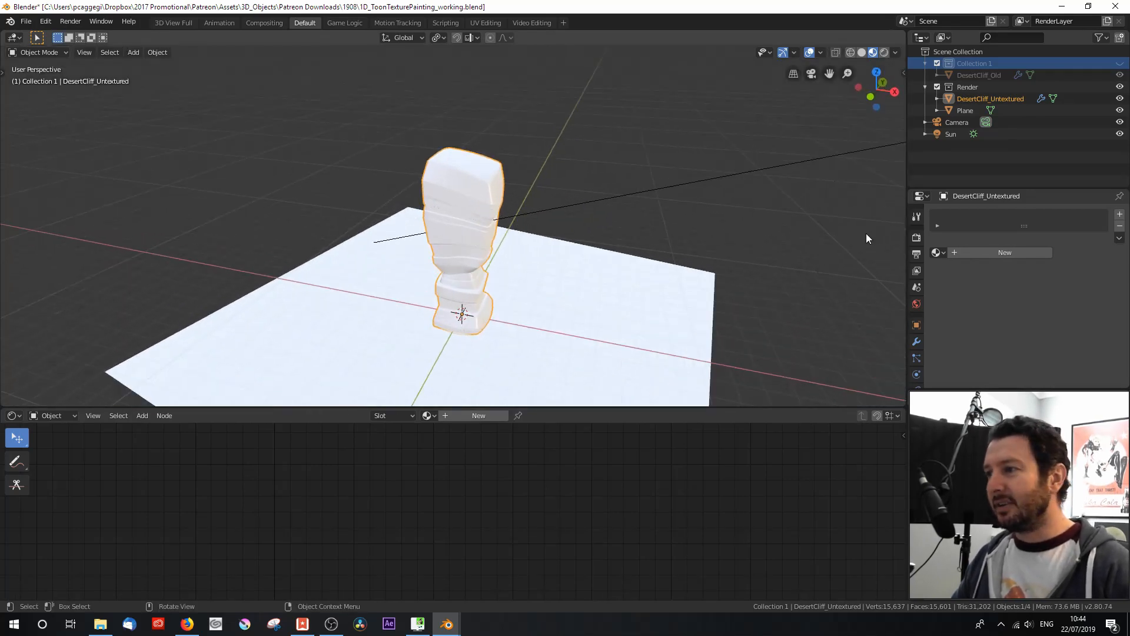
# Step: Split the 3D viewport to add a UV Editor beside it, and shrink the shader editor to enlarge both areas
pyautogui.moveTo(1024, 226); pyautogui.dragTo(1025, 258)
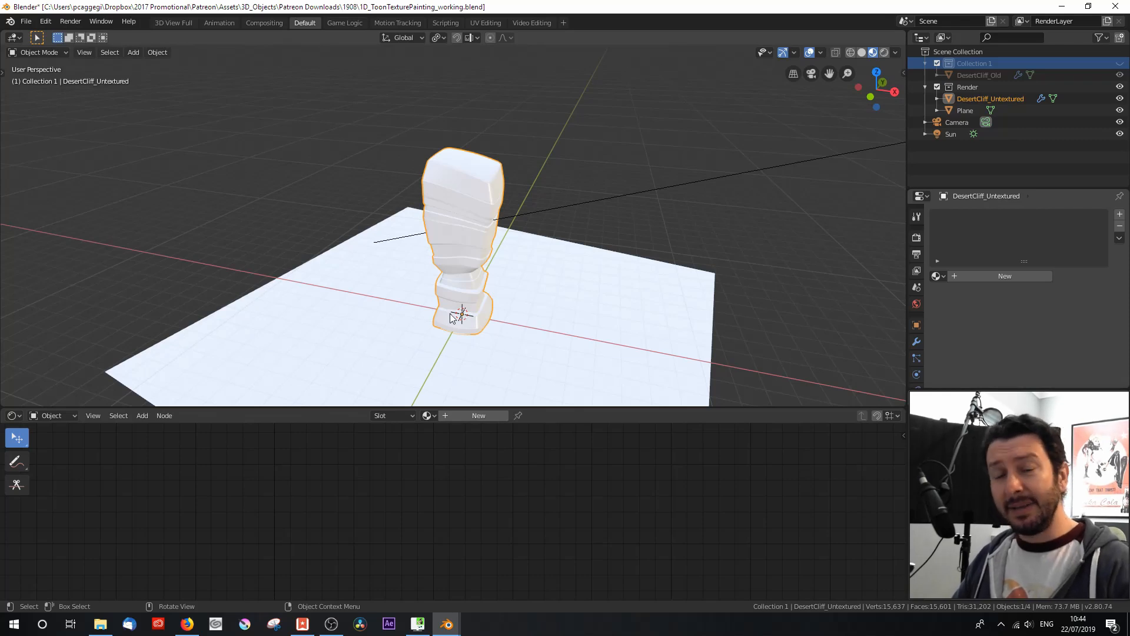
pyautogui.moveTo(4, 405); pyautogui.dragTo(315, 359)
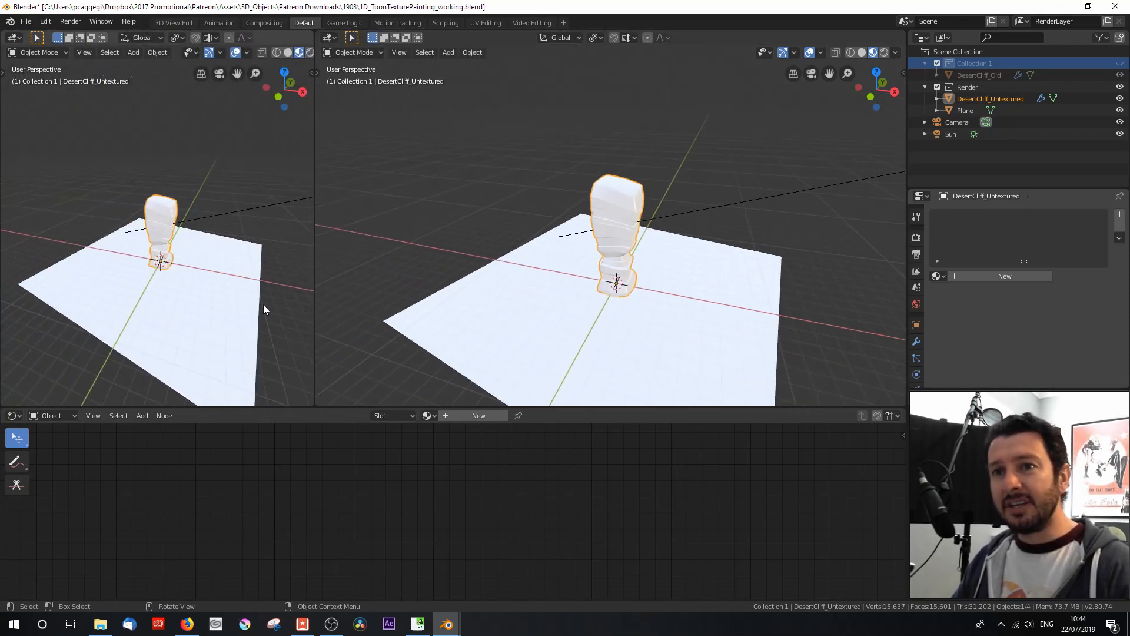
pyautogui.click(11, 37)
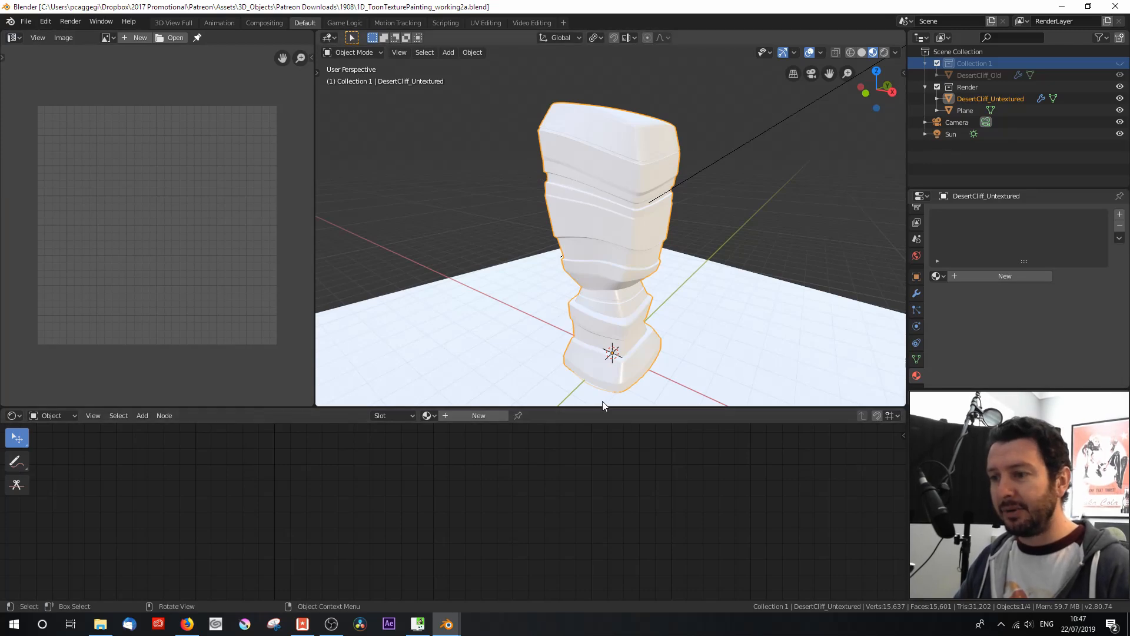
pyautogui.moveTo(602, 406); pyautogui.dragTo(593, 514)
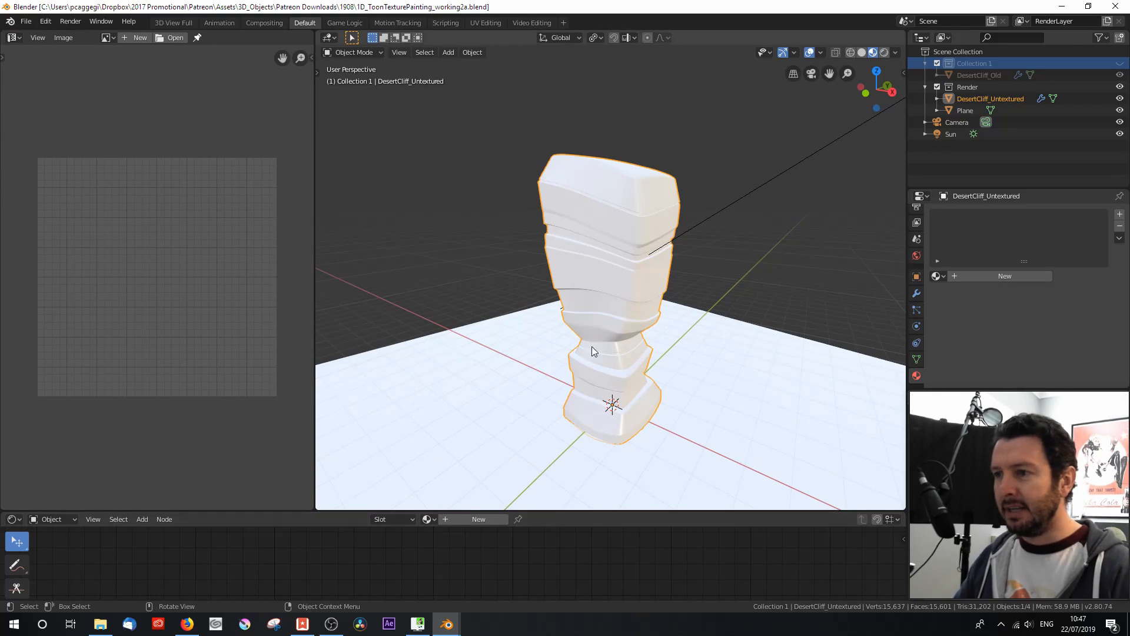
# Step: Select all faces of the untextured cliff in Edit Mode and apply the standard Unwrap
pyautogui.scroll(2, 616, 306)
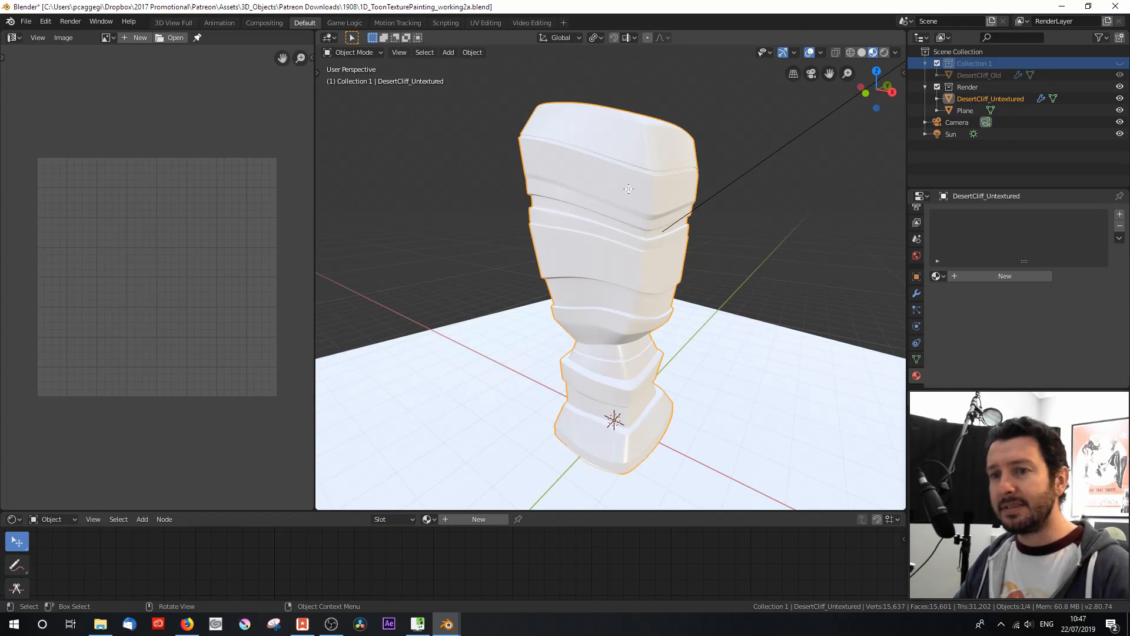
pyautogui.press('Tab')
pyautogui.hotkey('alt', 'a')
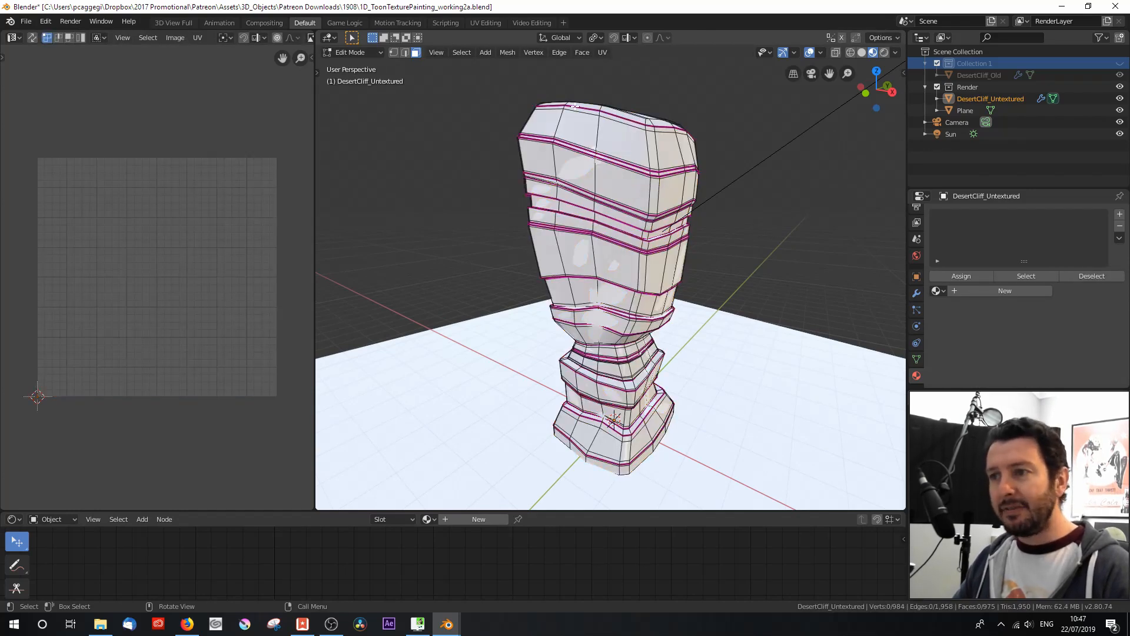
pyautogui.press('a')
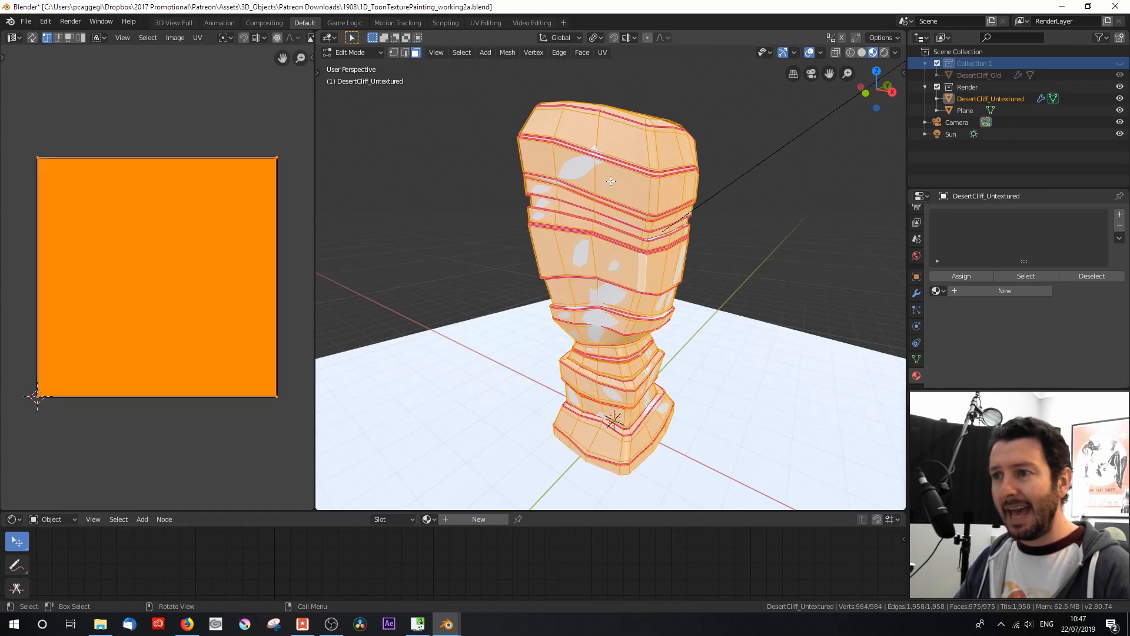
pyautogui.press('u')
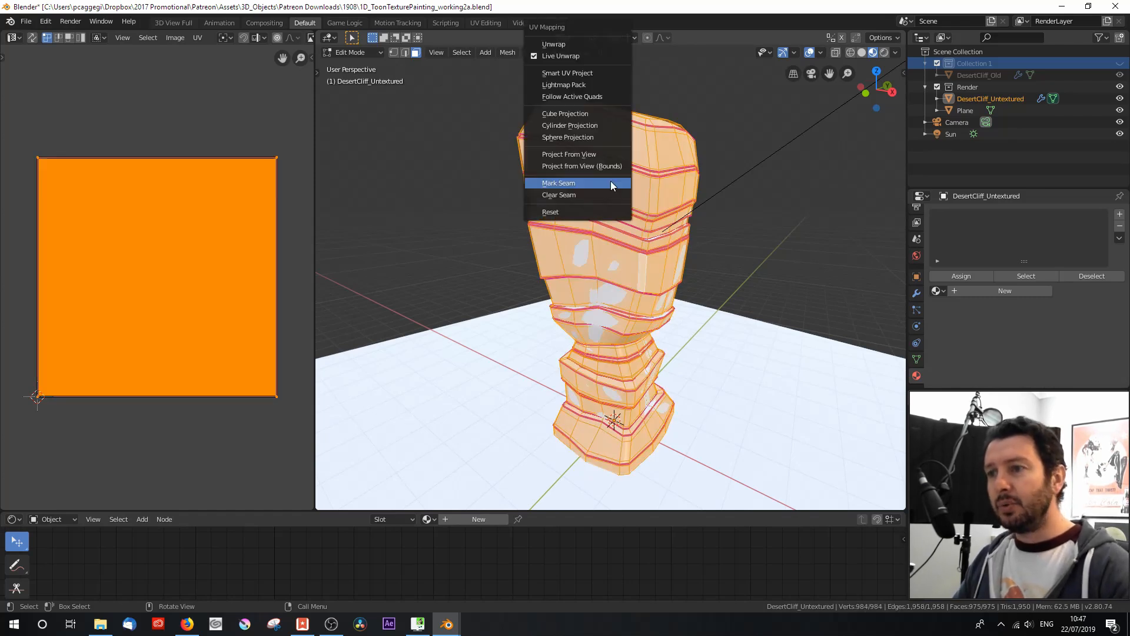
pyautogui.press('u')
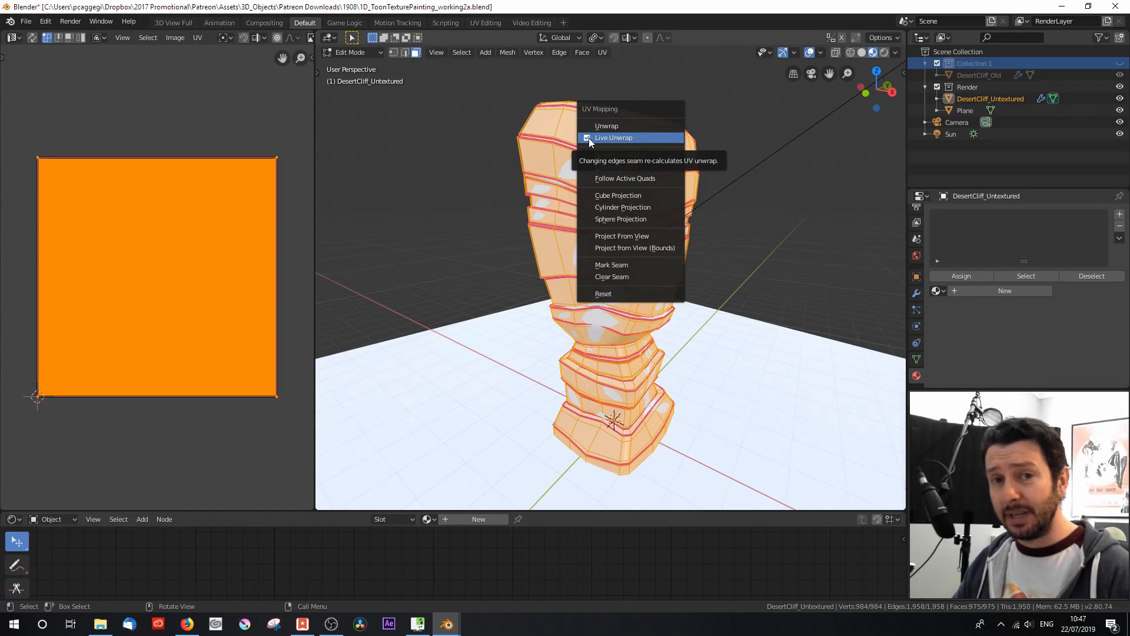
pyautogui.click(638, 125)
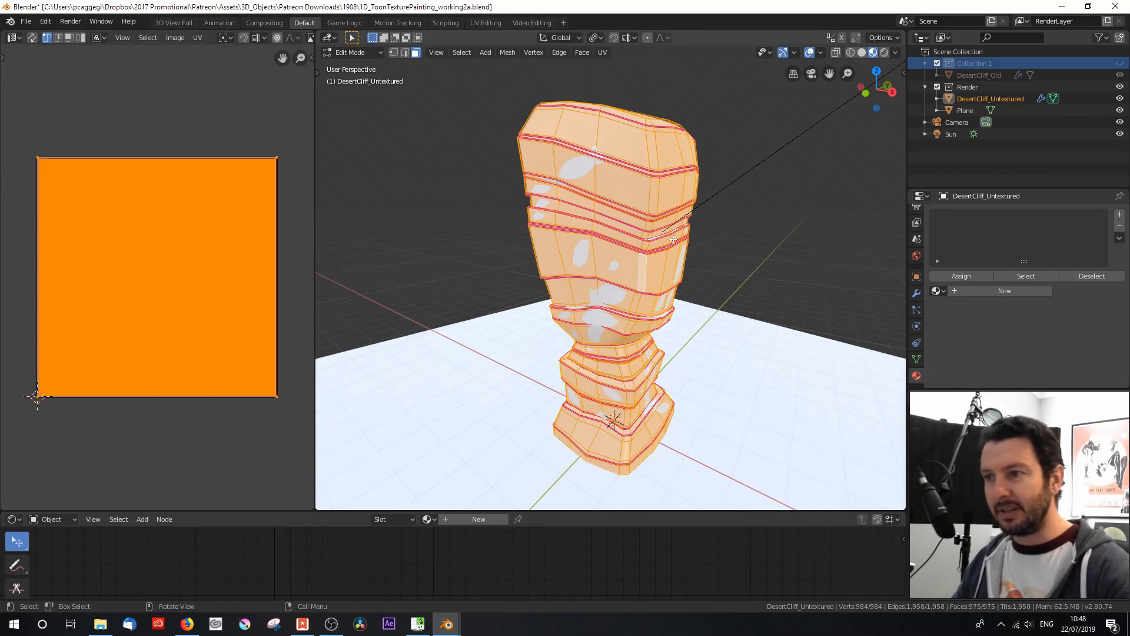
pyautogui.press('u')
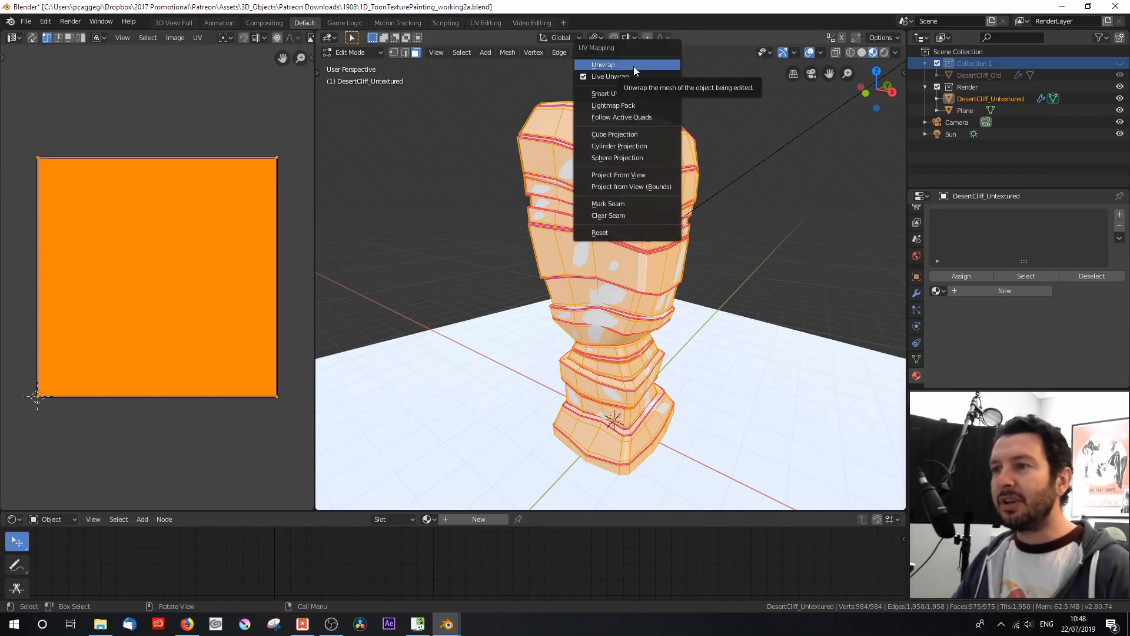
pyautogui.click(603, 65)
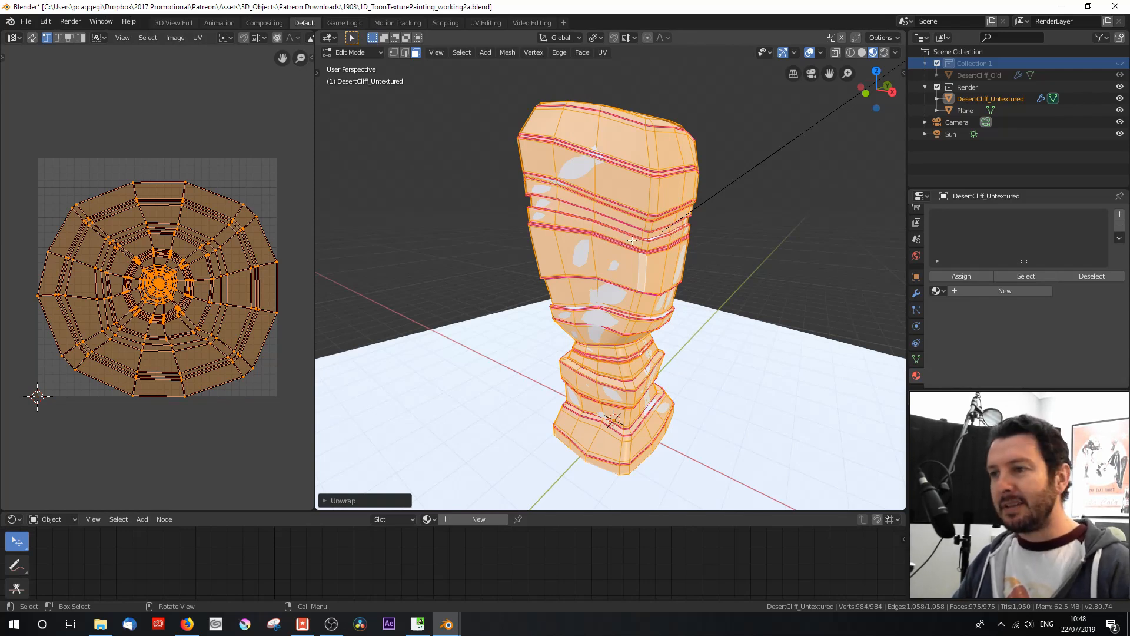
# Step: Widen the UV Editor area to give the cliff's UV layout more room
pyautogui.scroll(1, 176, 318)
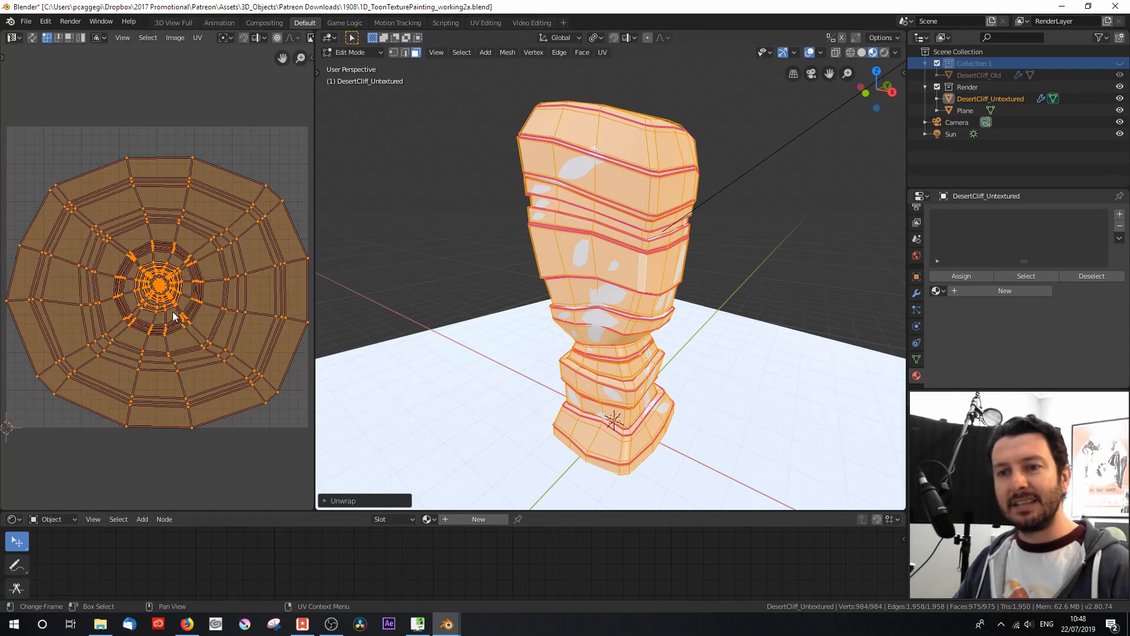
pyautogui.moveTo(314, 306); pyautogui.dragTo(415, 306)
pyautogui.moveTo(256, 319); pyautogui.dragTo(252, 280, button='middle')
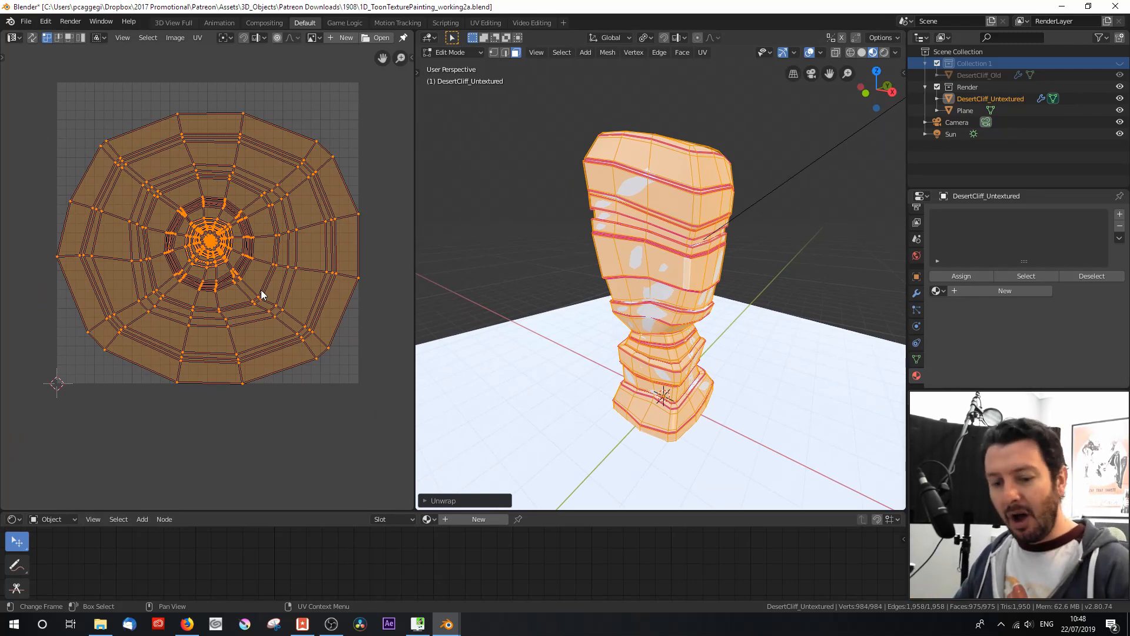
# Step: Hide the ground plane and return the untextured cliff to Edit Mode
pyautogui.press('Tab')
pyautogui.moveTo(703, 360); pyautogui.dragTo(704, 258, button='middle')
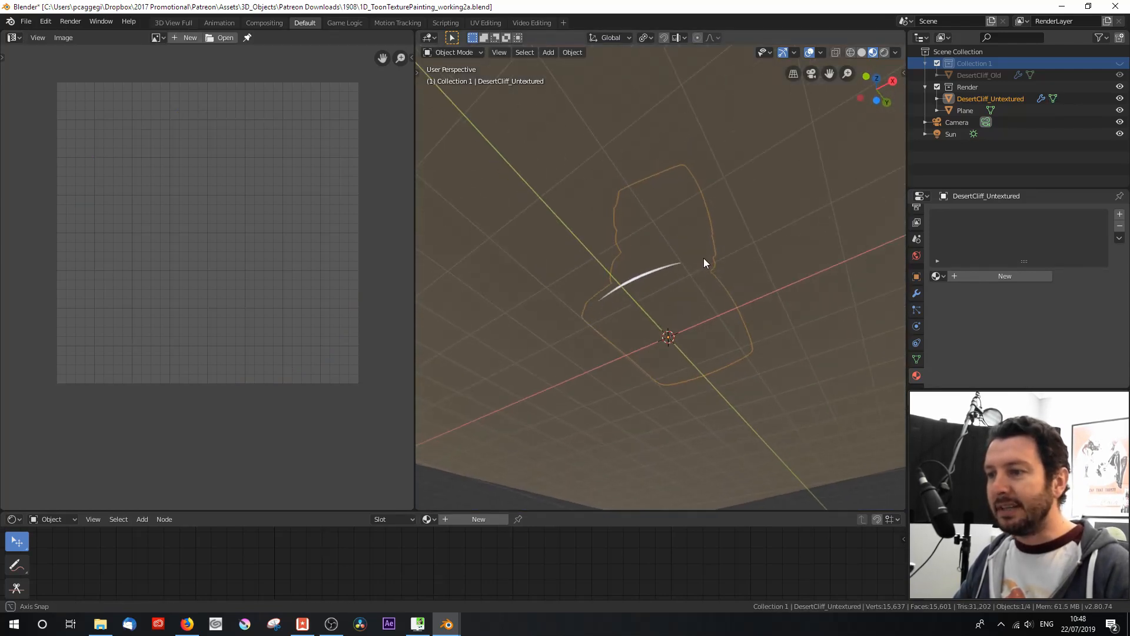
pyautogui.click(704, 259)
pyautogui.press('h')
pyautogui.click(645, 257)
pyautogui.press('Tab')
pyautogui.moveTo(666, 283); pyautogui.dragTo(641, 259, button='middle')
pyautogui.scroll(2, 641, 259)
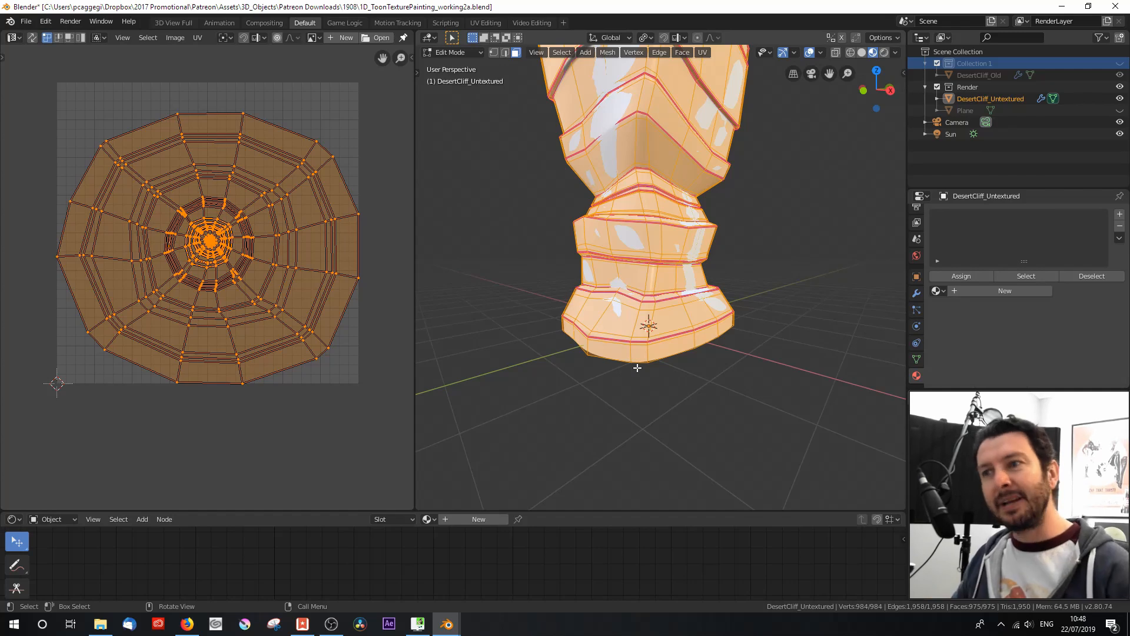
# Step: Unwrap the cliff with Smart UV Project, using an angle limit of 66 and an island margin of 0.06
pyautogui.keyDown('shift'); pyautogui.moveTo(647, 225); pyautogui.dragTo(656, 301, button='middle'); pyautogui.keyUp('shift')
pyautogui.press('u')
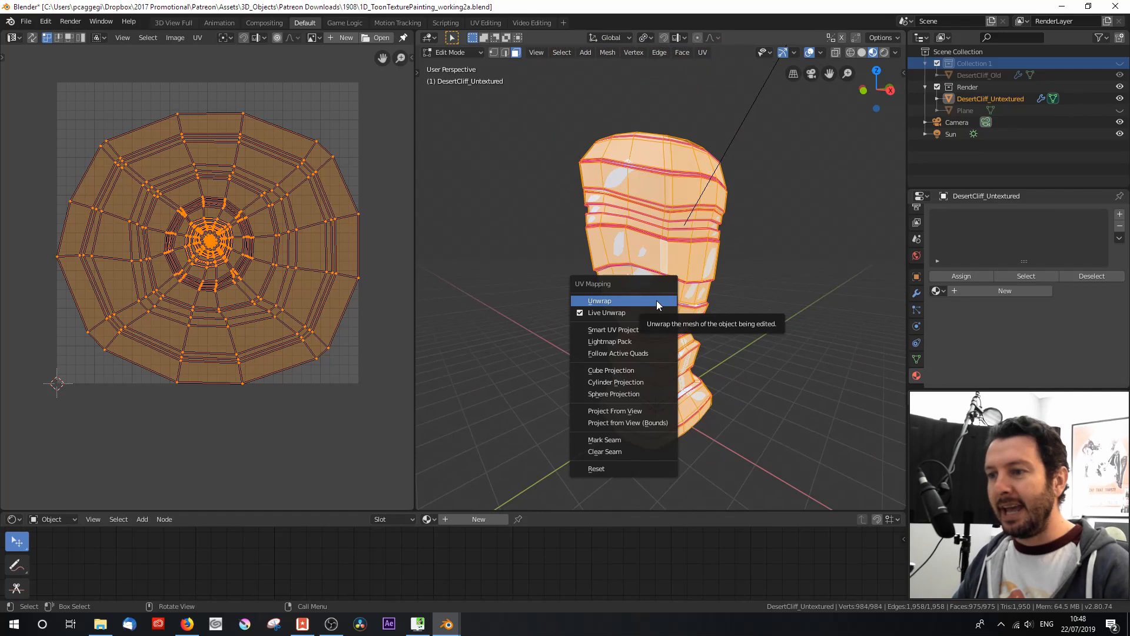
pyautogui.click(646, 329)
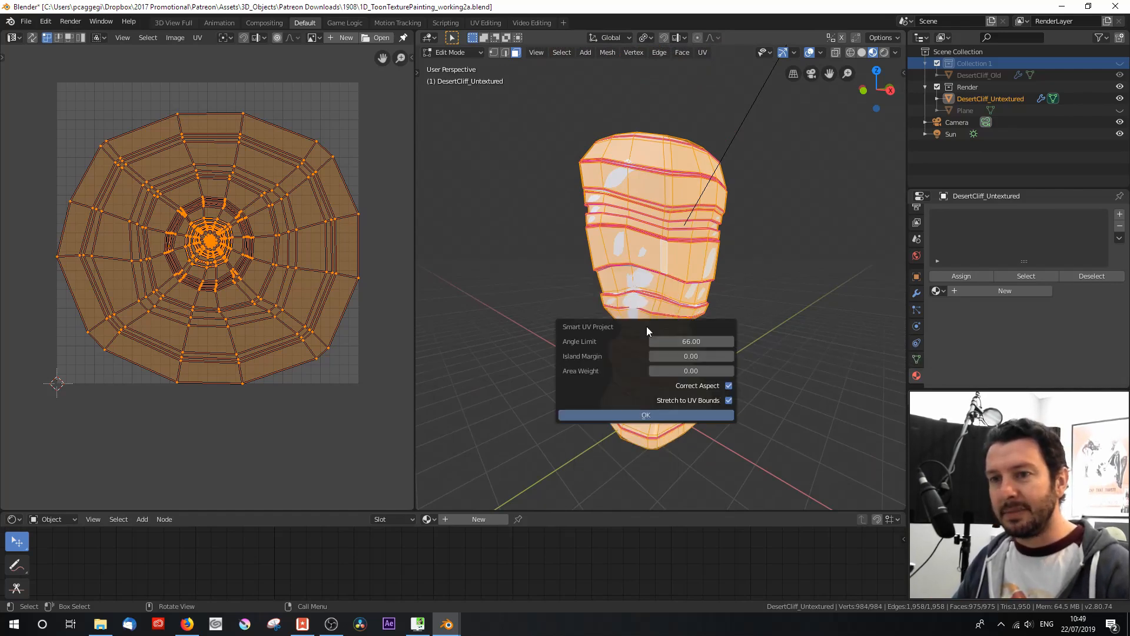
pyautogui.click(730, 357)
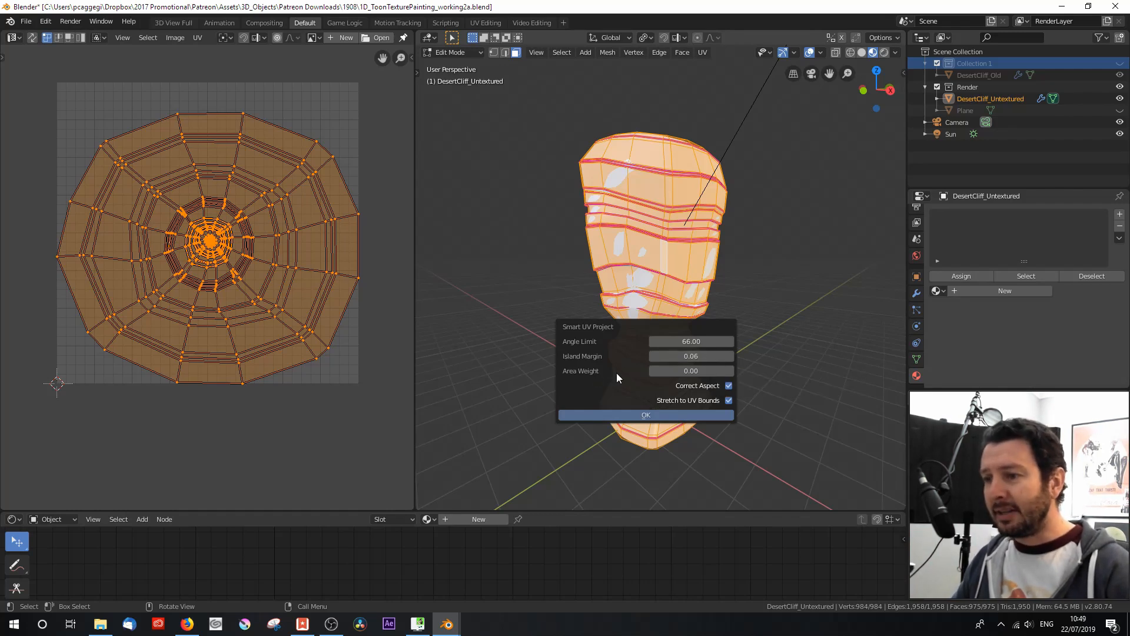
pyautogui.click(677, 415)
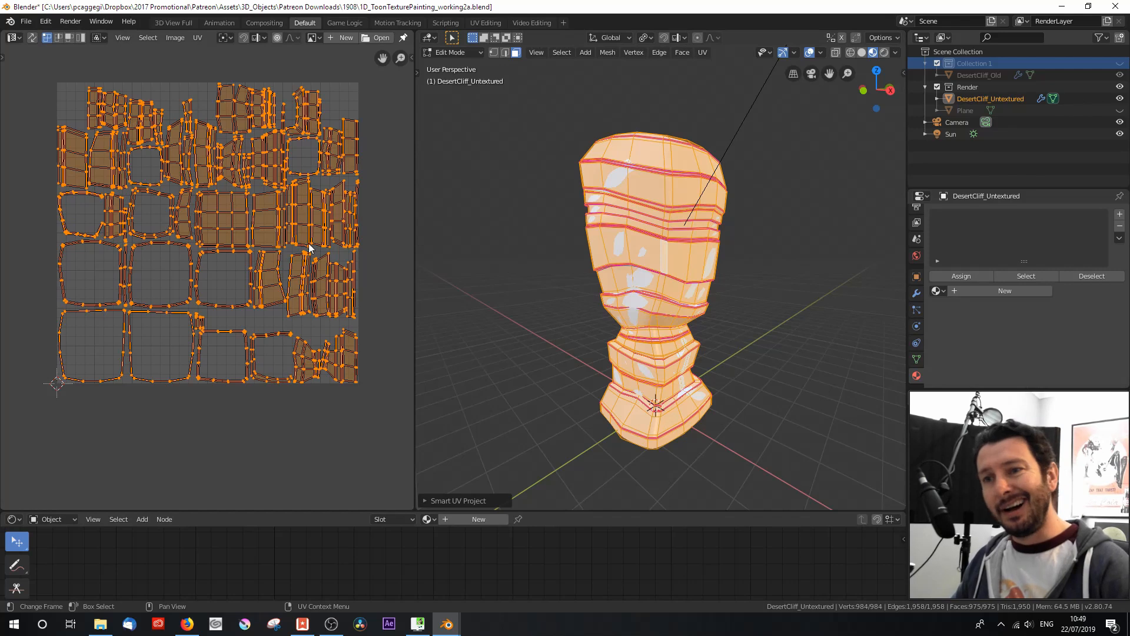
pyautogui.scroll(1, 94, 188)
pyautogui.moveTo(94, 187); pyautogui.dragTo(136, 220, button='middle')
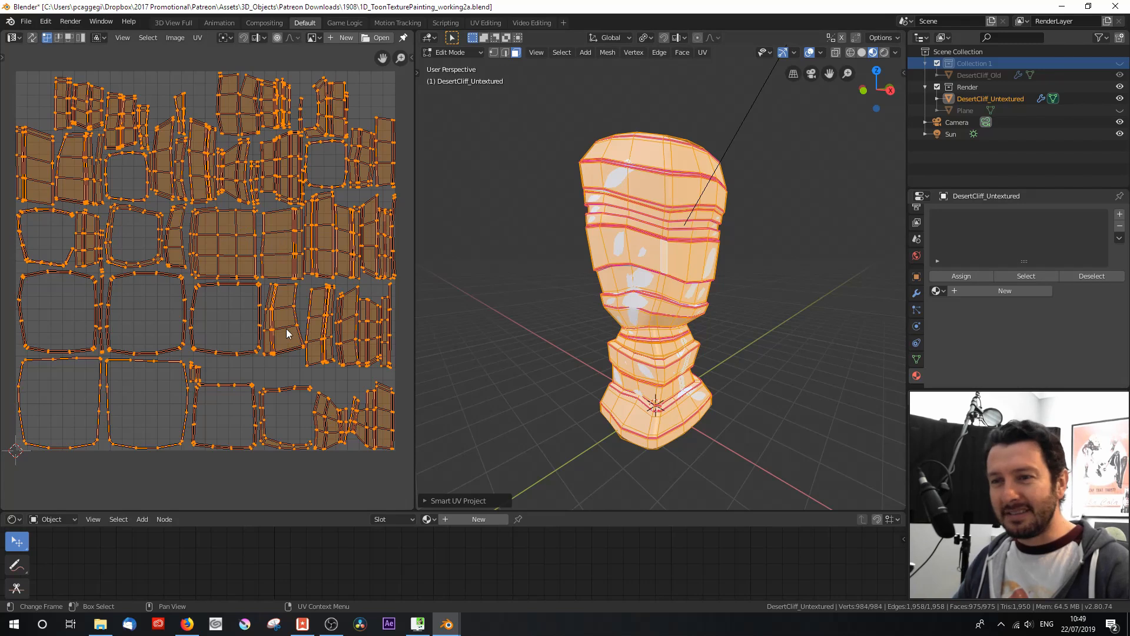
# Step: Unwrap the whole cliff mesh with Cube Projection
pyautogui.press('u')
pyautogui.click(648, 298)
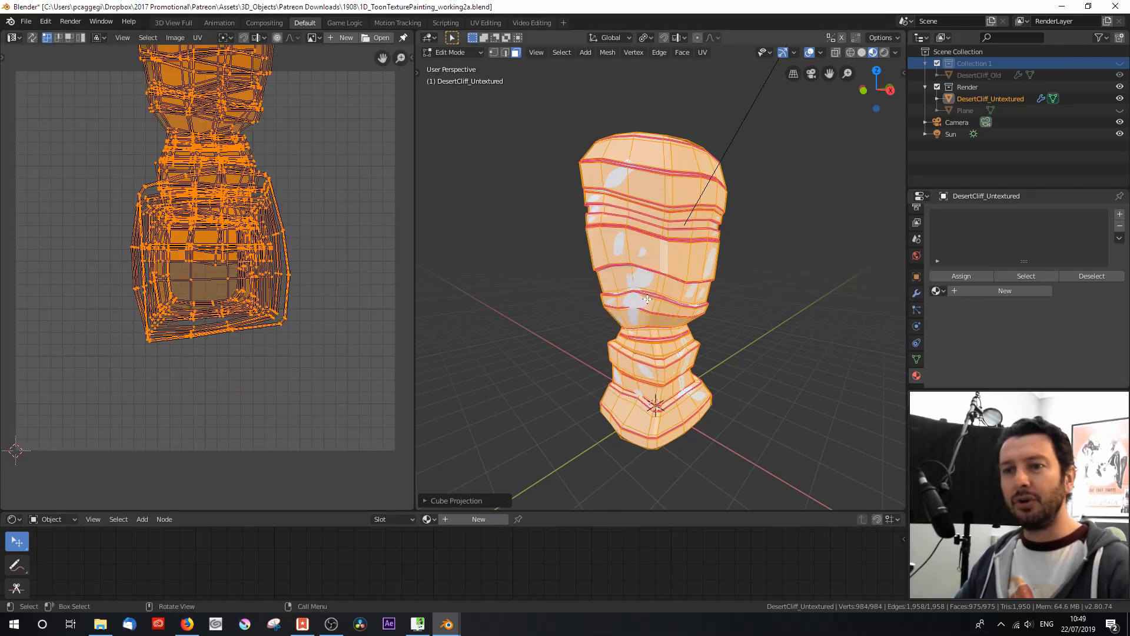
pyautogui.scroll(-3, 224, 277)
pyautogui.moveTo(260, 252)
pyautogui.mouseDown(button='middle')
pyautogui.moveTo(262, 282)
pyautogui.moveTo(287, 300)
pyautogui.moveTo(267, 273)
pyautogui.mouseUp(button='middle')
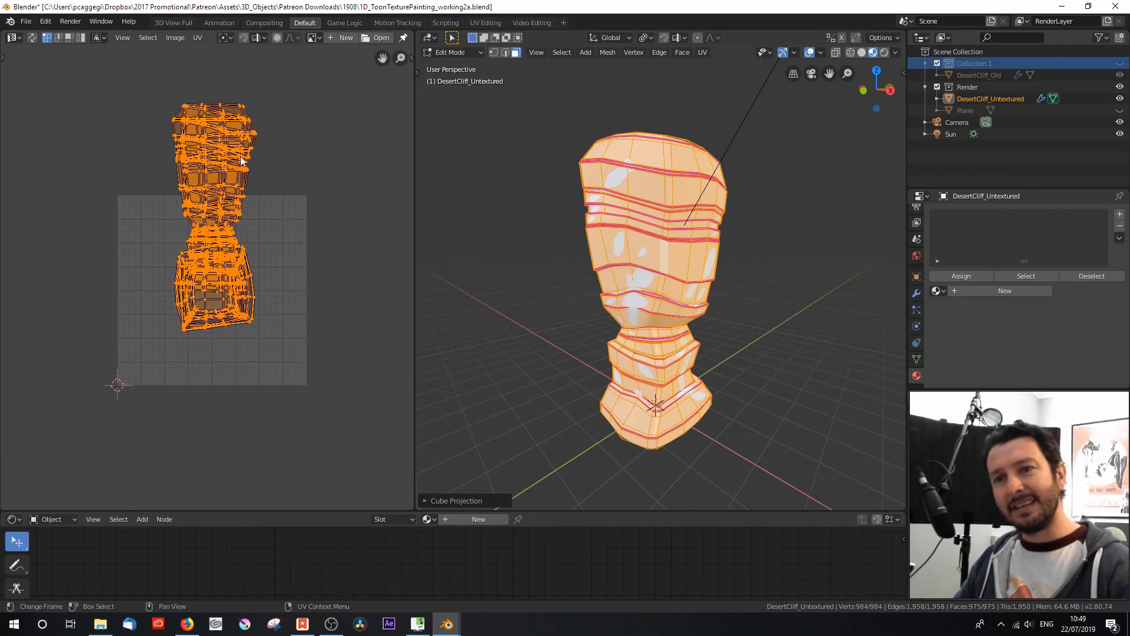
pyautogui.scroll(-5, 264, 295)
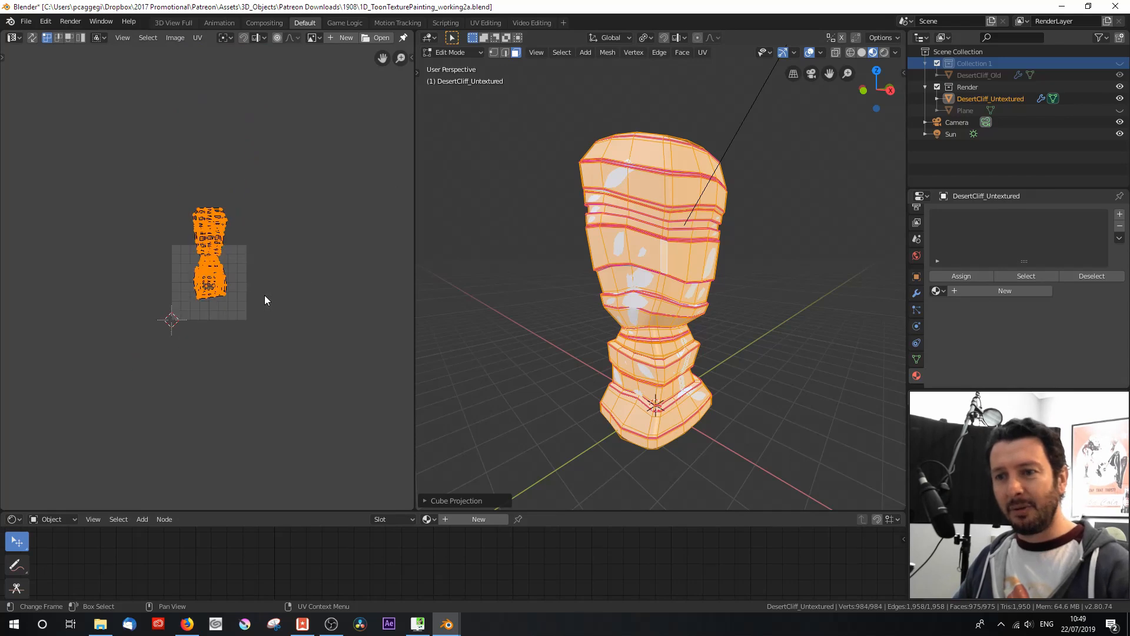
pyautogui.scroll(6, 263, 290)
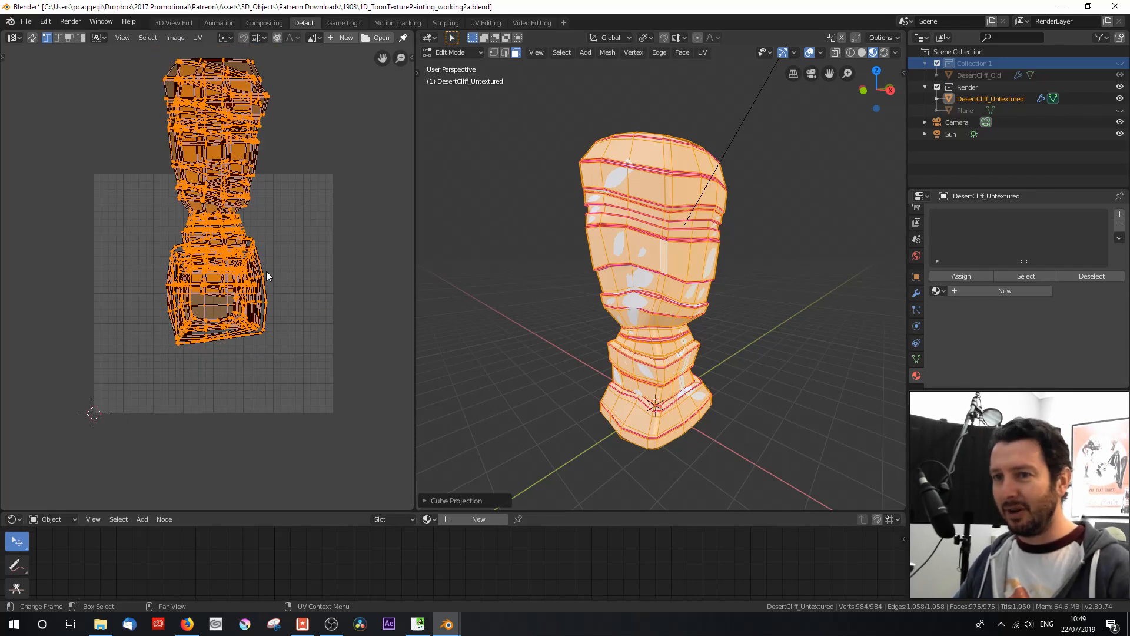
pyautogui.press('u')
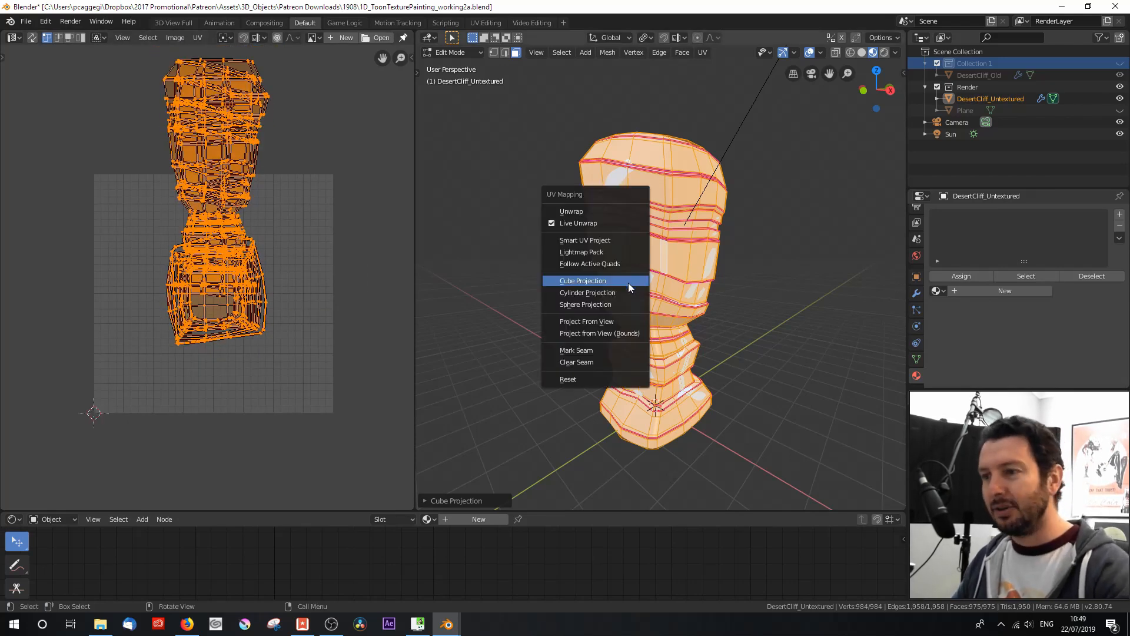
pyautogui.click(592, 376)
pyautogui.press('u')
pyautogui.click(612, 189)
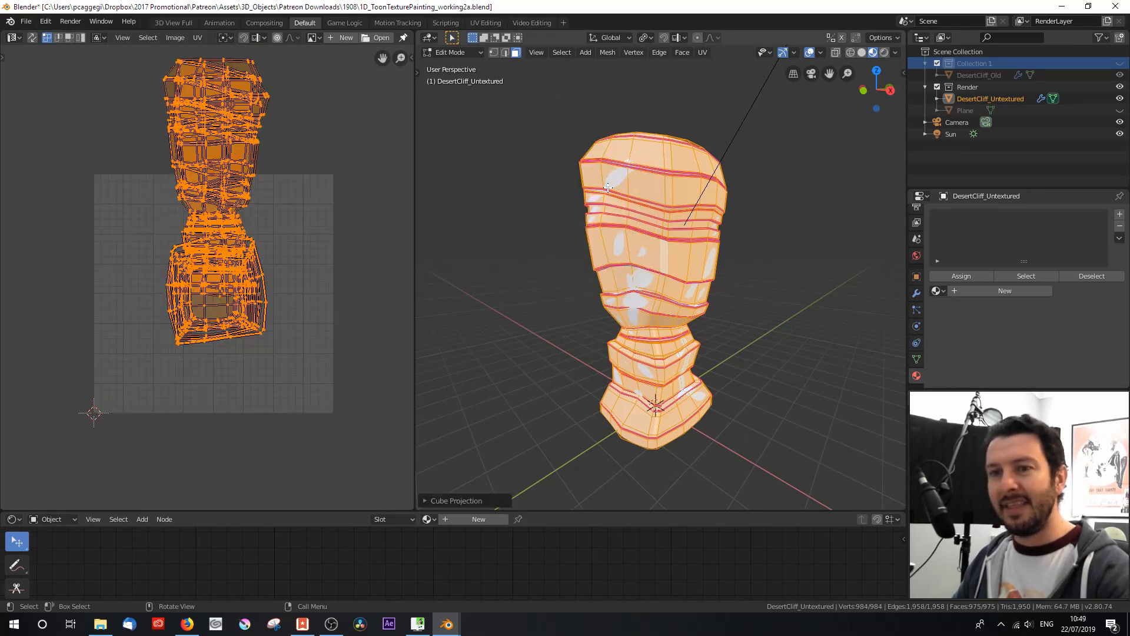
# Step: Unwrap the whole cliff mesh with Cylinder Projection and inspect the resulting UV layout
pyautogui.press('u')
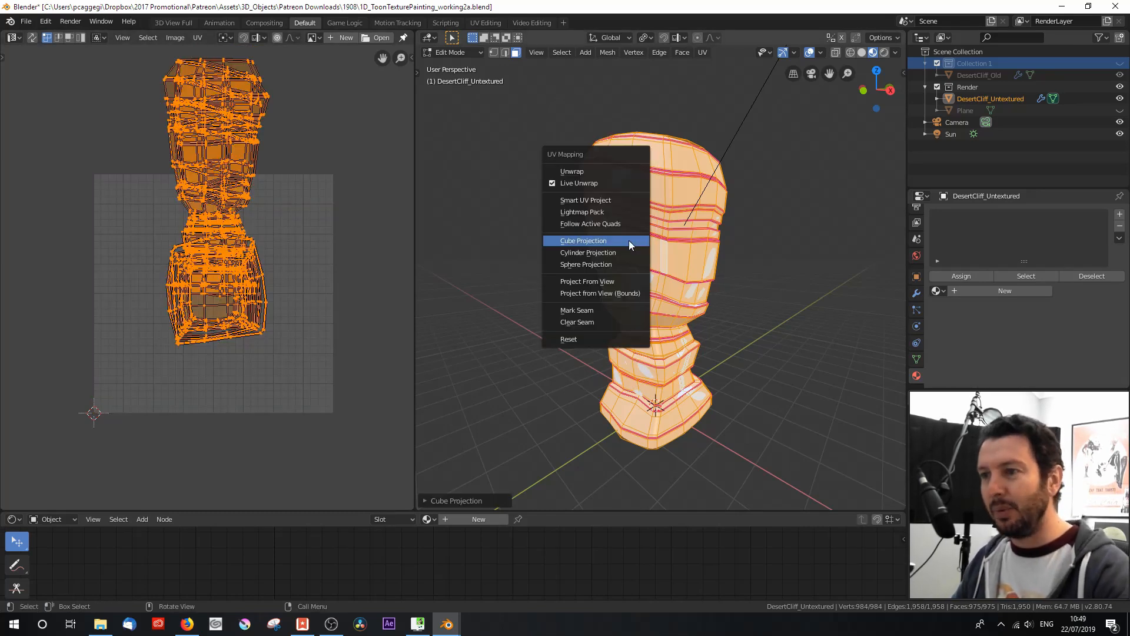
pyautogui.click(627, 251)
pyautogui.scroll(-3, 279, 263)
pyautogui.moveTo(245, 211); pyautogui.dragTo(279, 380, button='middle')
pyautogui.scroll(-1, 285, 315)
pyautogui.scroll(-2, 285, 315)
pyautogui.scroll(1, 277, 268)
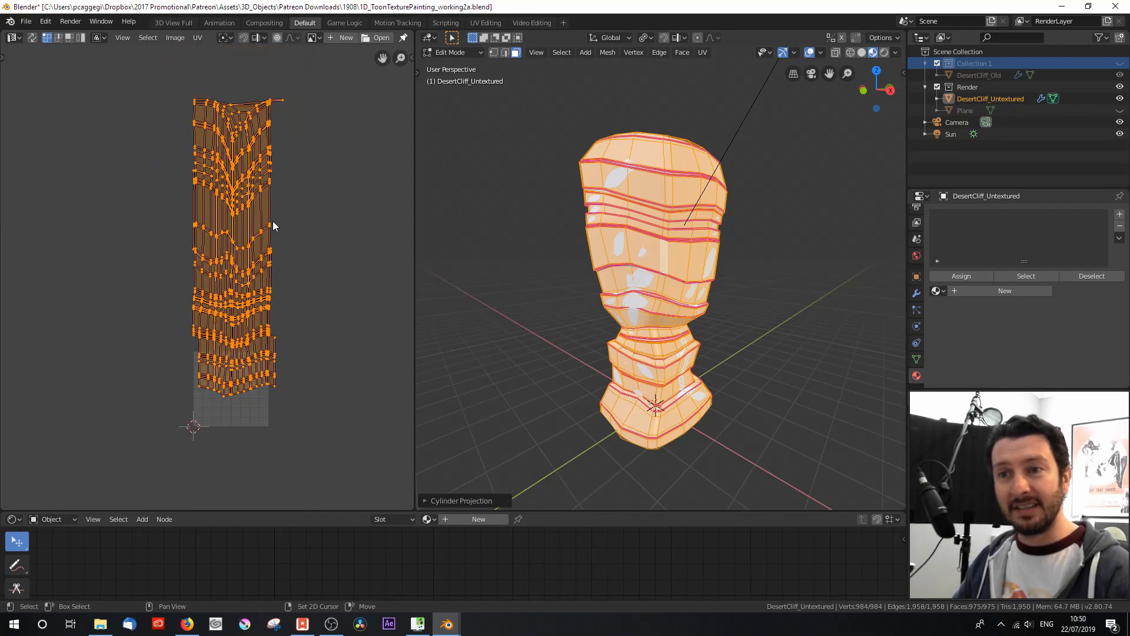
pyautogui.moveTo(273, 221); pyautogui.dragTo(285, 257, button='middle')
pyautogui.scroll(1, 265, 138)
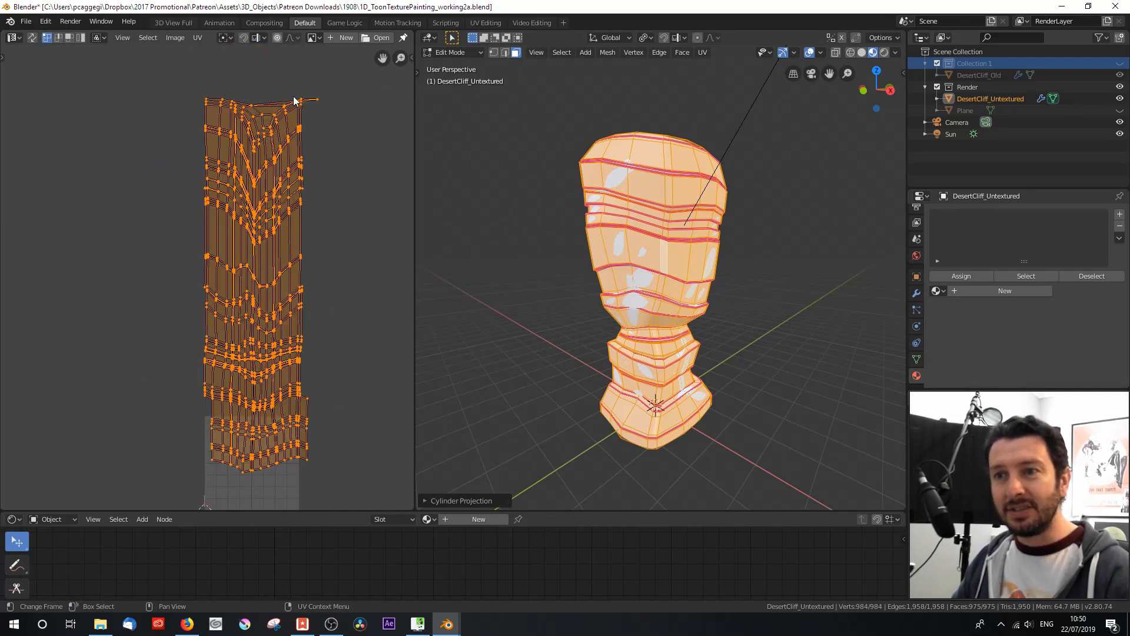
# Step: Unwrap the whole cliff mesh with Sphere Projection and inspect how its UV islands are laid out
pyautogui.press('u')
pyautogui.click(684, 316)
pyautogui.scroll(-1, 269, 377)
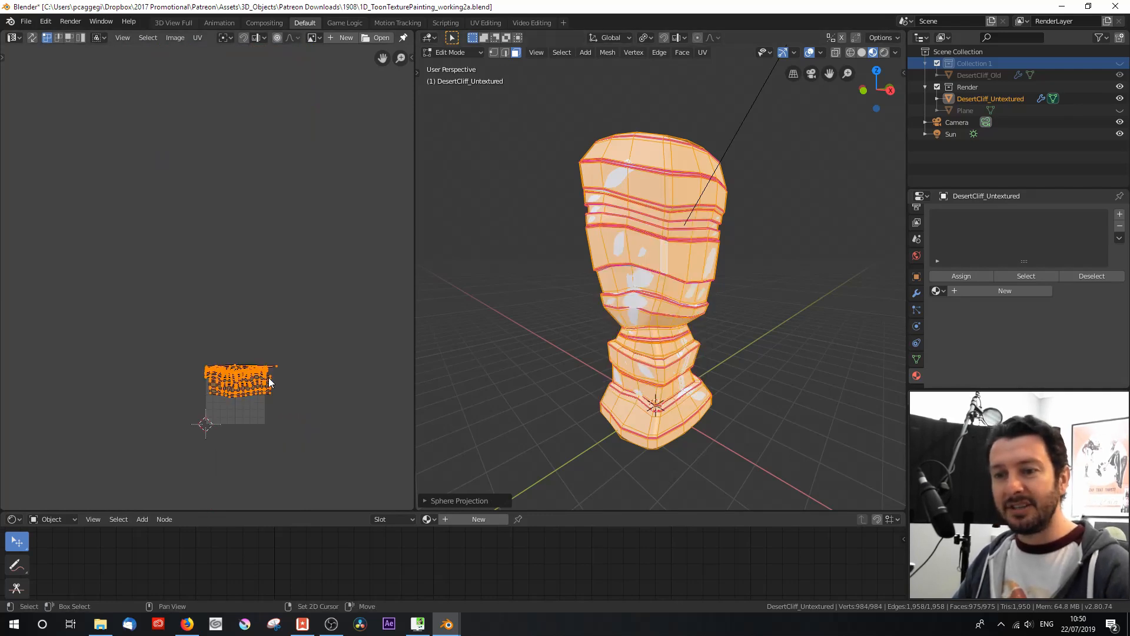
pyautogui.scroll(5, 295, 285)
pyautogui.moveTo(349, 313); pyautogui.dragTo(140, 290, button='middle')
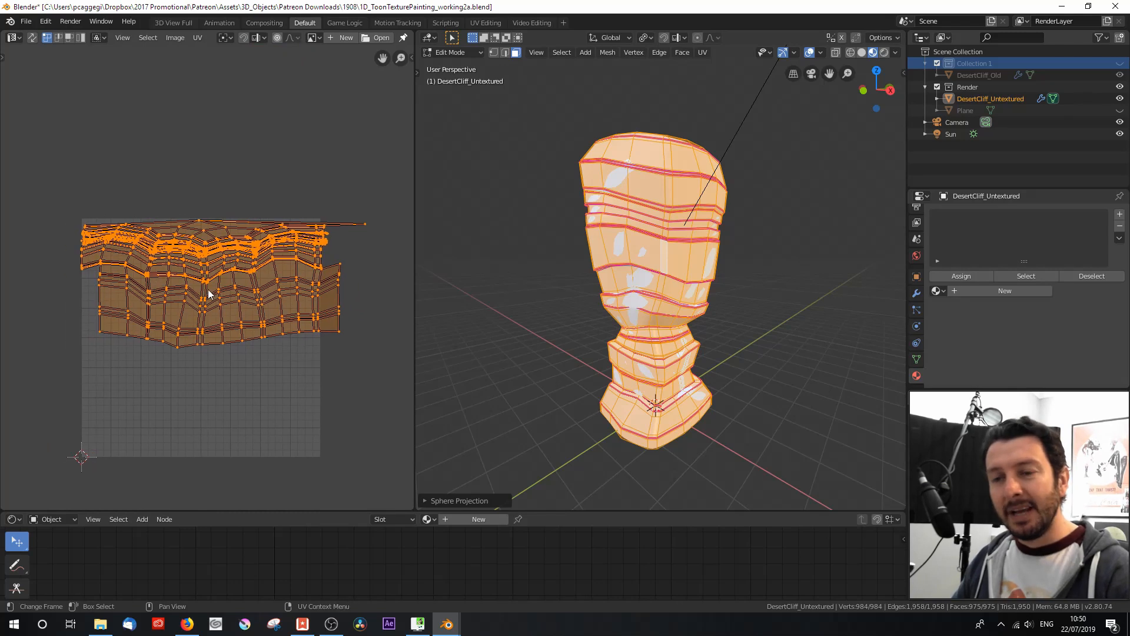
# Step: Unwrap the cliff mesh with Project From View, using the current perspective of the model
pyautogui.press('u')
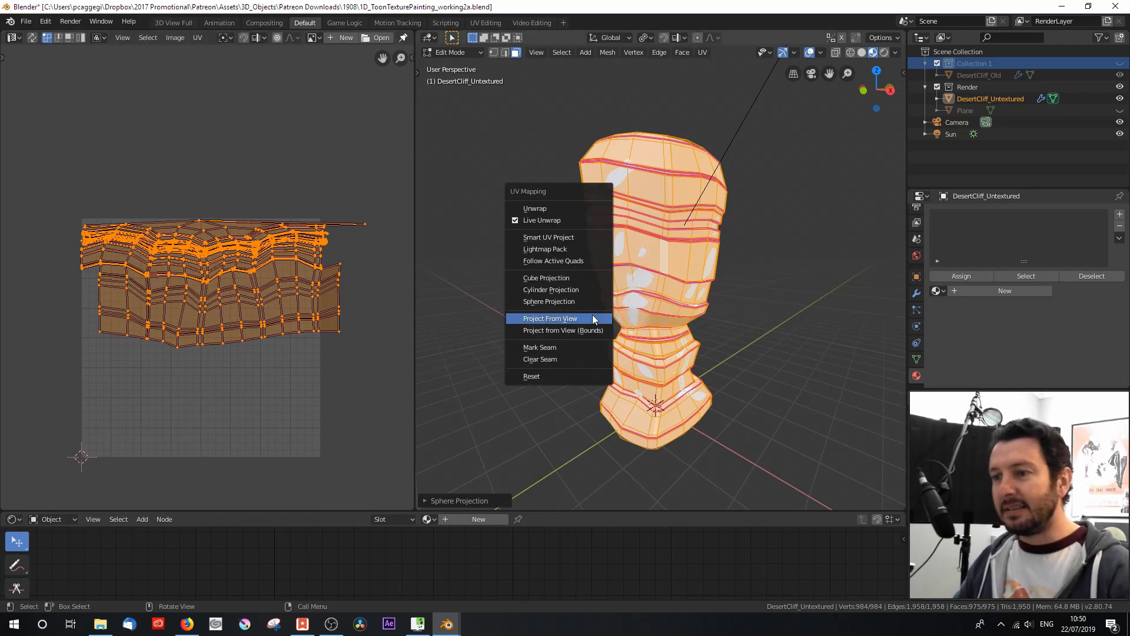
pyautogui.click(592, 314)
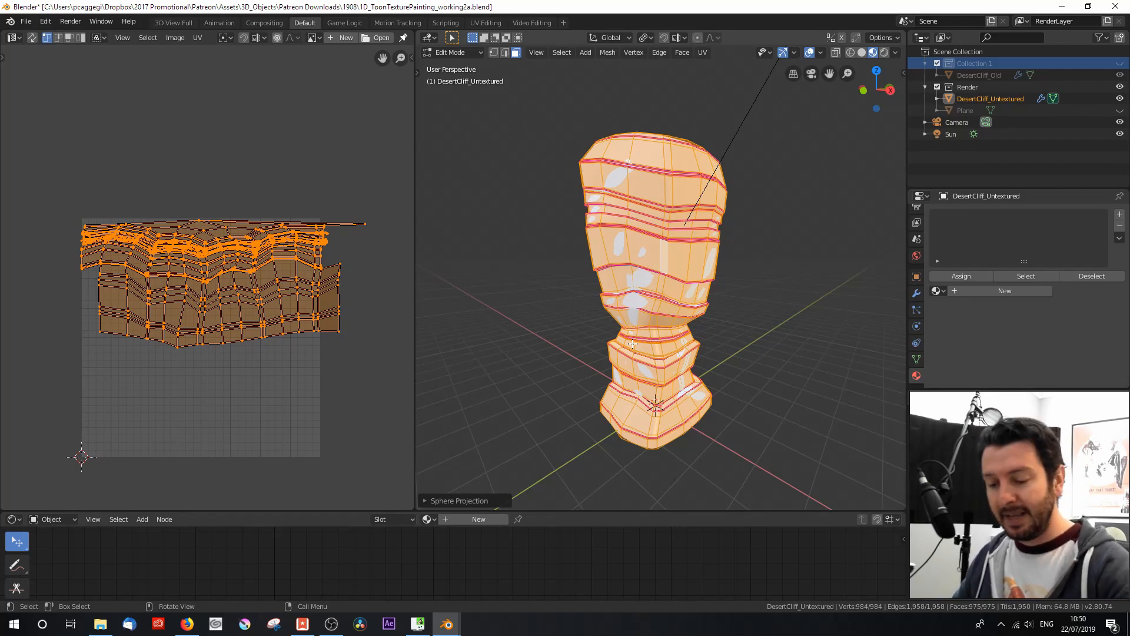
pyautogui.press('u')
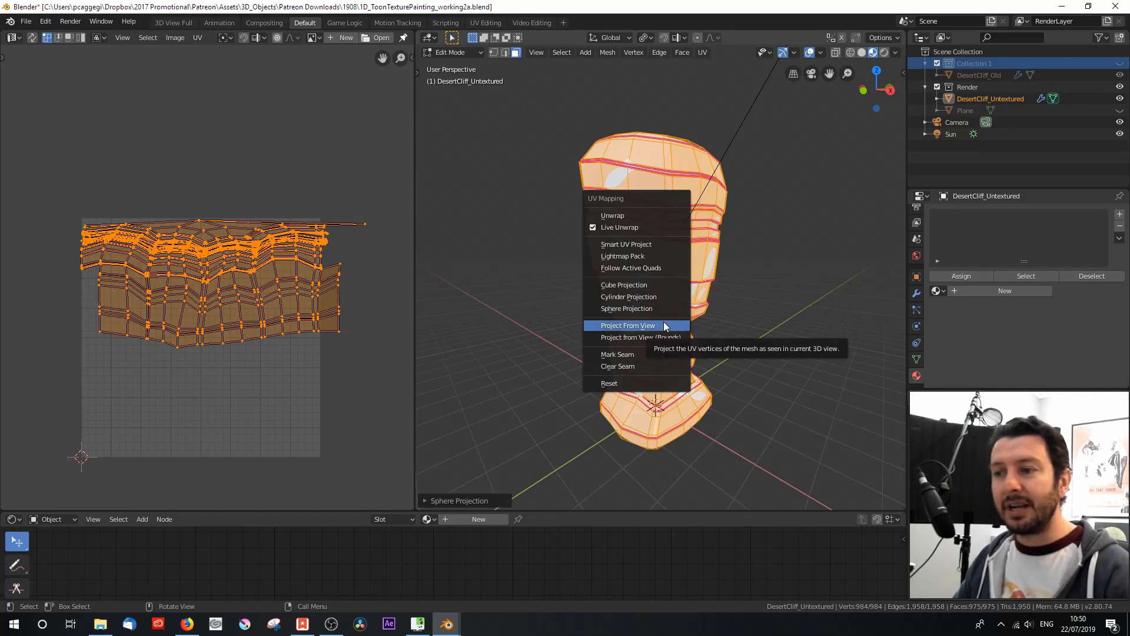
pyautogui.click(664, 321)
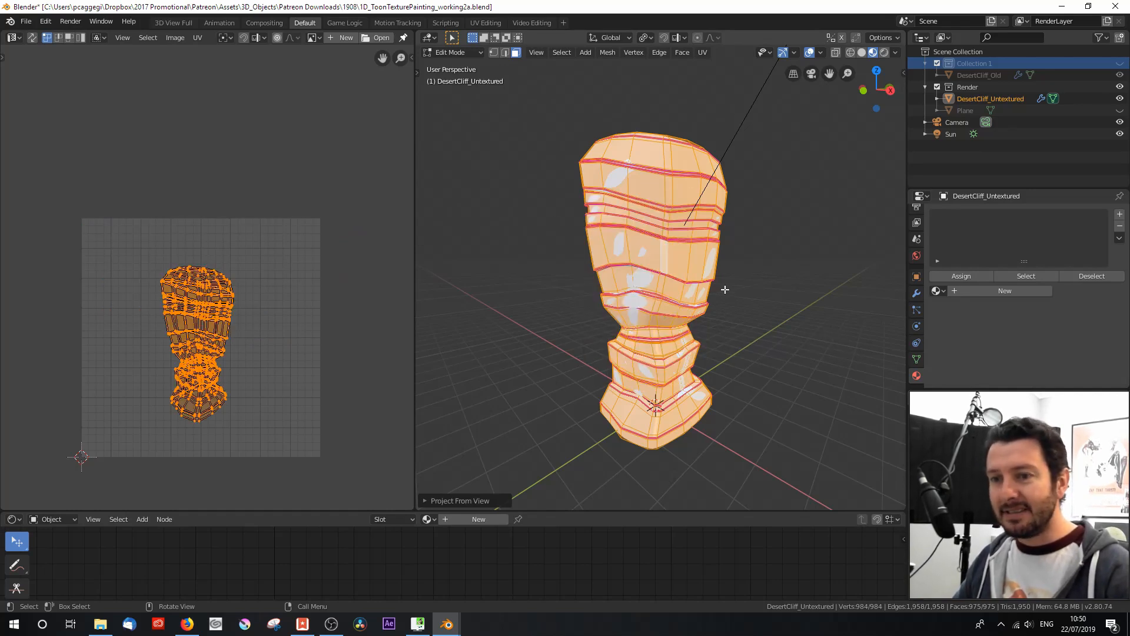
pyautogui.scroll(2, 182, 400)
pyautogui.moveTo(182, 400); pyautogui.dragTo(227, 323, button='middle')
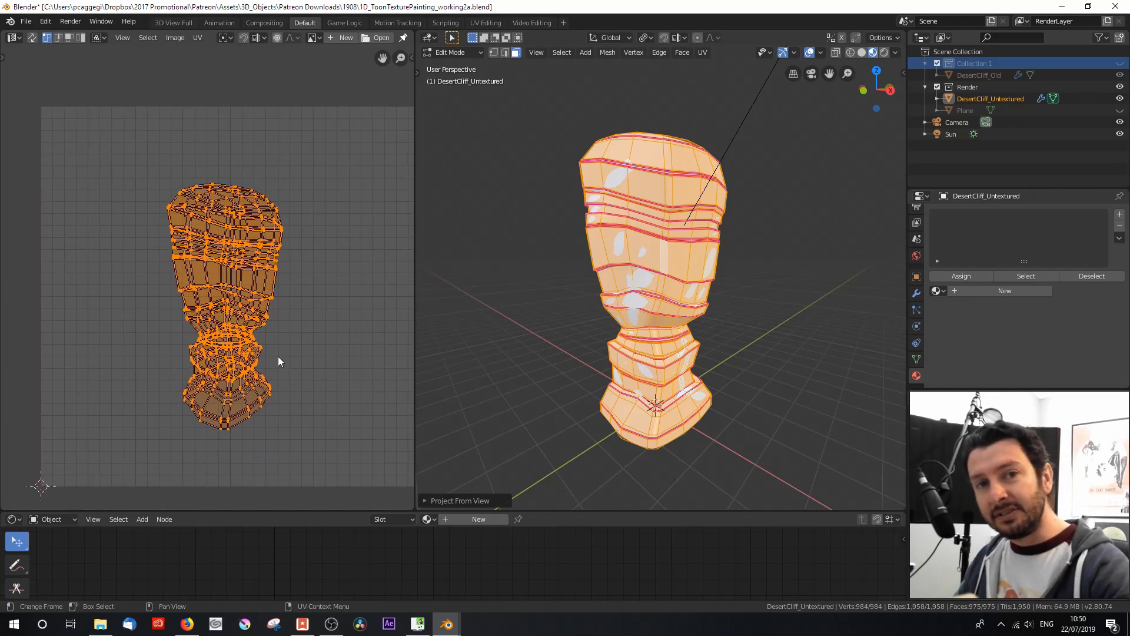
# Step: Unwrap the whole cliff mesh with the standard Unwrap operation, without marking any seams
pyautogui.press('u')
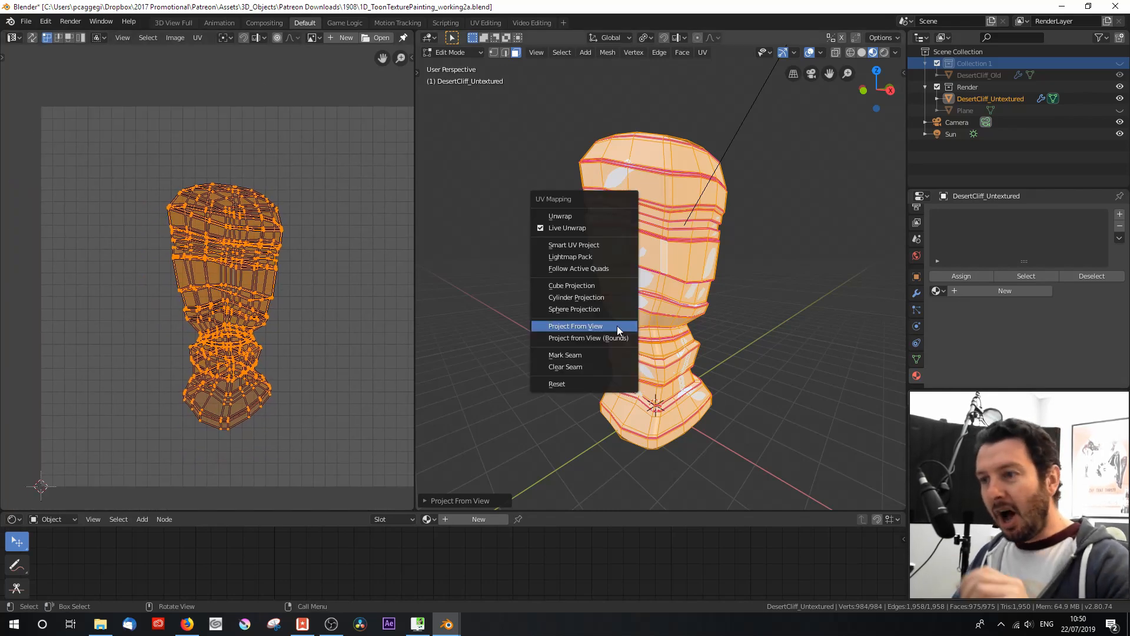
pyautogui.click(596, 213)
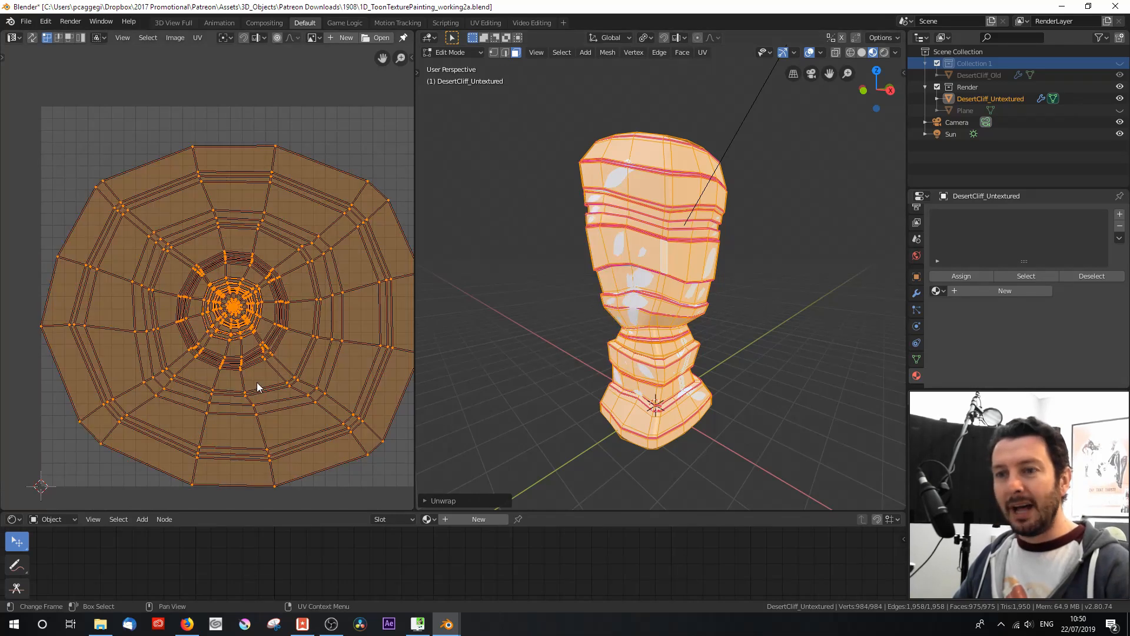
pyautogui.scroll(-3, 263, 373)
# Step: Deselect the mesh, switch to edge selection, and select the vertical edge loop running down one corner of the cliff
pyautogui.moveTo(653, 283); pyautogui.dragTo(683, 288, button='middle')
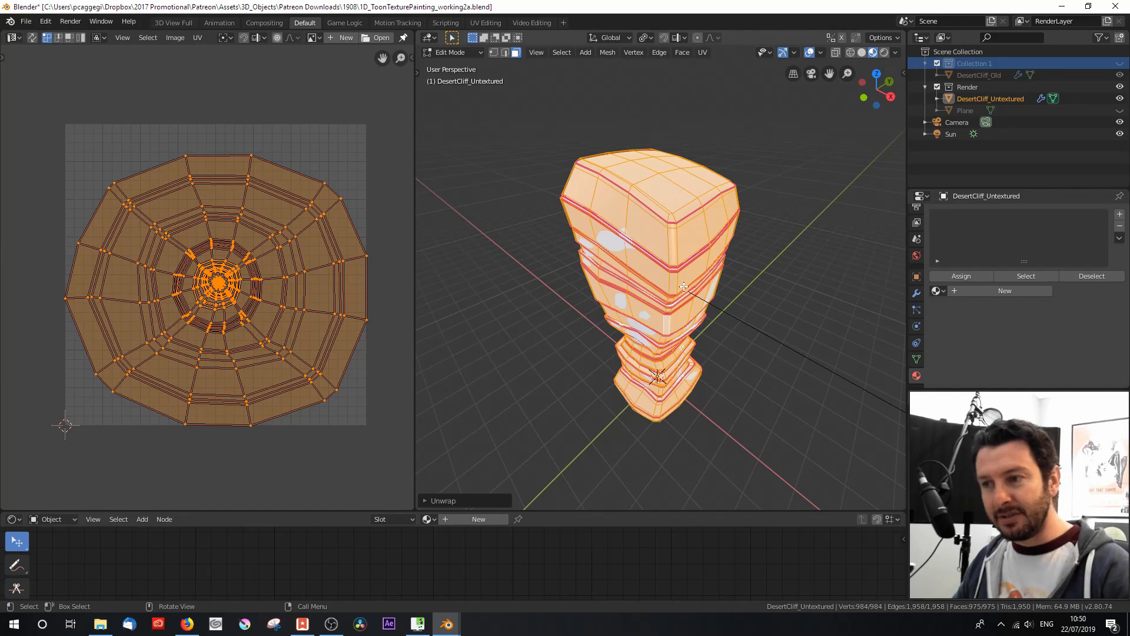
pyautogui.hotkey('alt', 'a')
pyautogui.click(669, 245)
pyautogui.press('2')
pyautogui.click(667, 243)
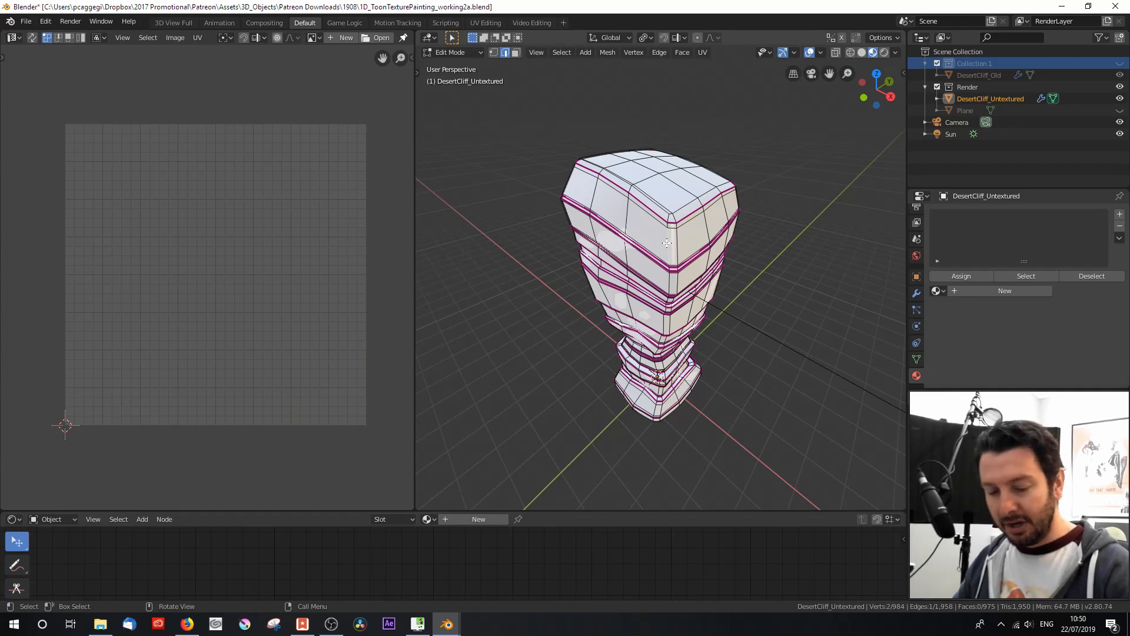
pyautogui.keyDown('alt'); pyautogui.click(666, 242); pyautogui.keyUp('alt')
pyautogui.moveTo(667, 242); pyautogui.dragTo(667, 237, button='middle')
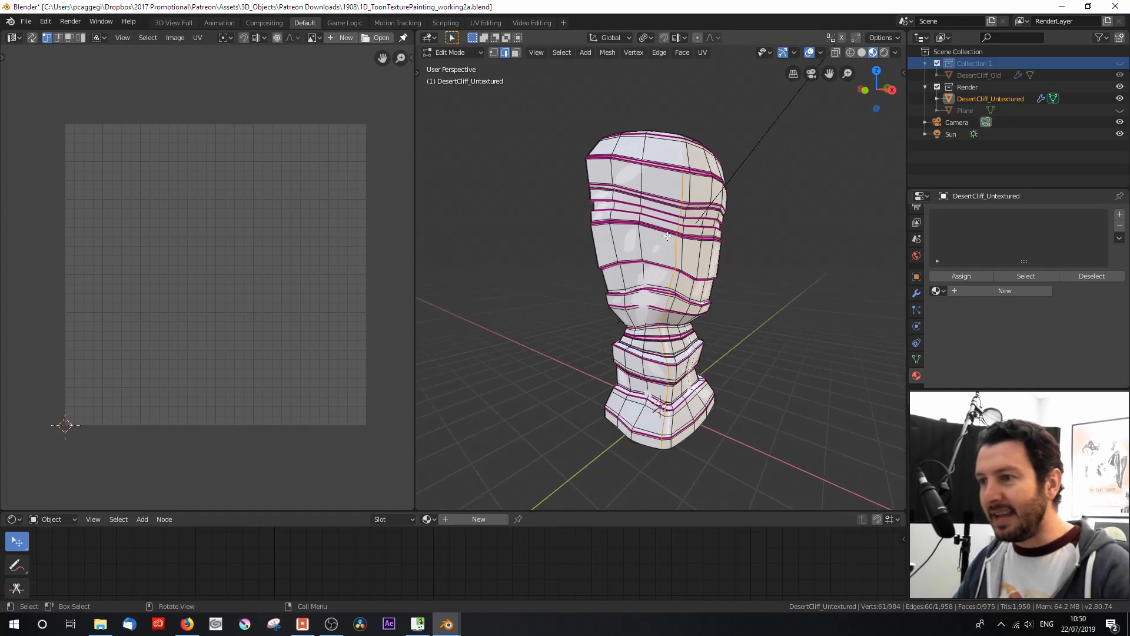
pyautogui.scroll(3, 667, 236)
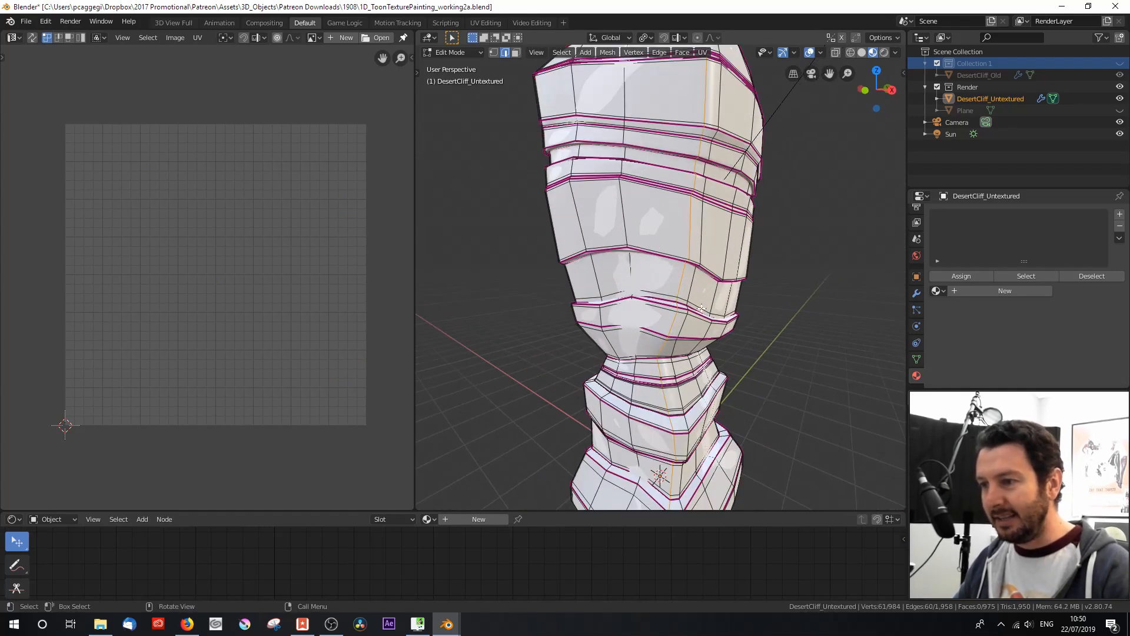
pyautogui.scroll(-5, 678, 381)
pyautogui.moveTo(677, 259)
pyautogui.mouseDown(button='middle')
pyautogui.moveTo(673, 243)
pyautogui.moveTo(659, 267)
pyautogui.mouseUp(button='middle')
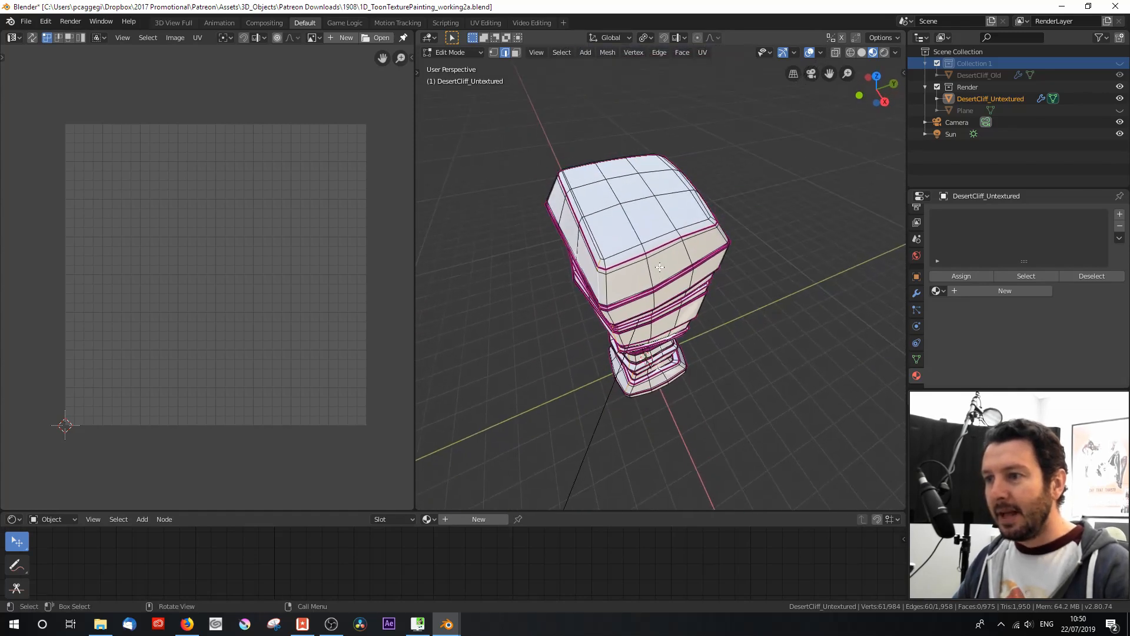
# Step: Add the rim edges along three sides of the cliff's flat top to the selection and mark all selected edges as a seam
pyautogui.scroll(2, 660, 266)
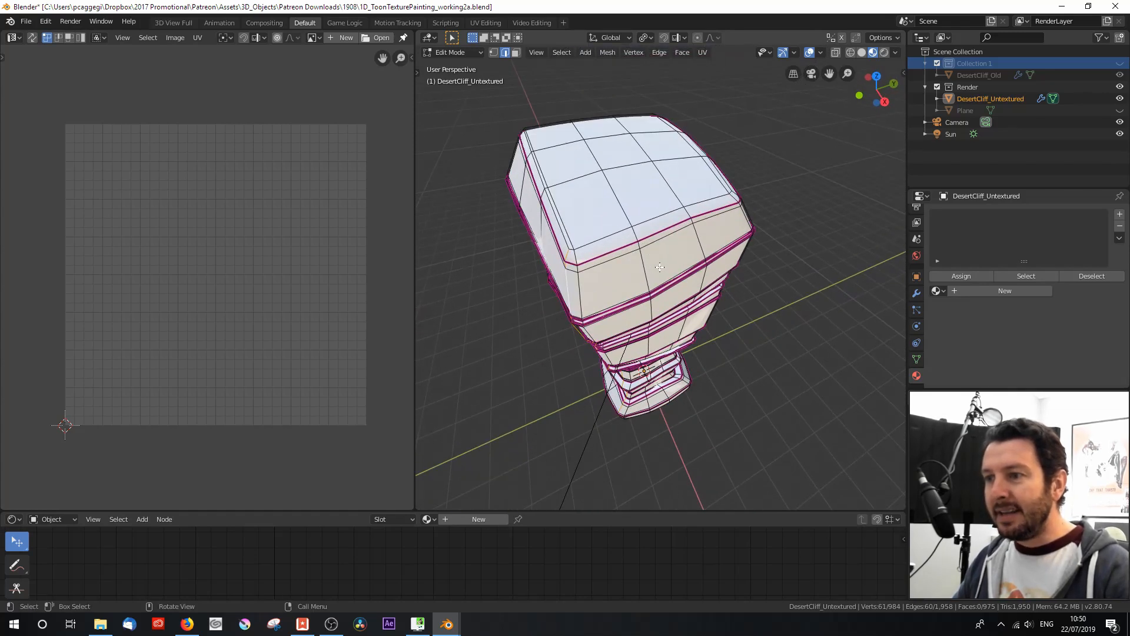
pyautogui.keyDown('alt'); pyautogui.keyDown('shift'); pyautogui.click(582, 245); pyautogui.keyUp('shift'); pyautogui.keyUp('alt')
pyautogui.moveTo(582, 246); pyautogui.dragTo(628, 284, button='middle')
pyautogui.keyDown('alt'); pyautogui.keyDown('shift'); pyautogui.click(583, 331); pyautogui.keyUp('shift'); pyautogui.keyUp('alt')
pyautogui.scroll(1, 672, 292)
pyautogui.keyDown('alt'); pyautogui.keyDown('shift'); pyautogui.click(636, 305); pyautogui.keyUp('shift'); pyautogui.keyUp('alt')
pyautogui.scroll(1, 628, 285)
pyautogui.scroll(-2, 628, 285)
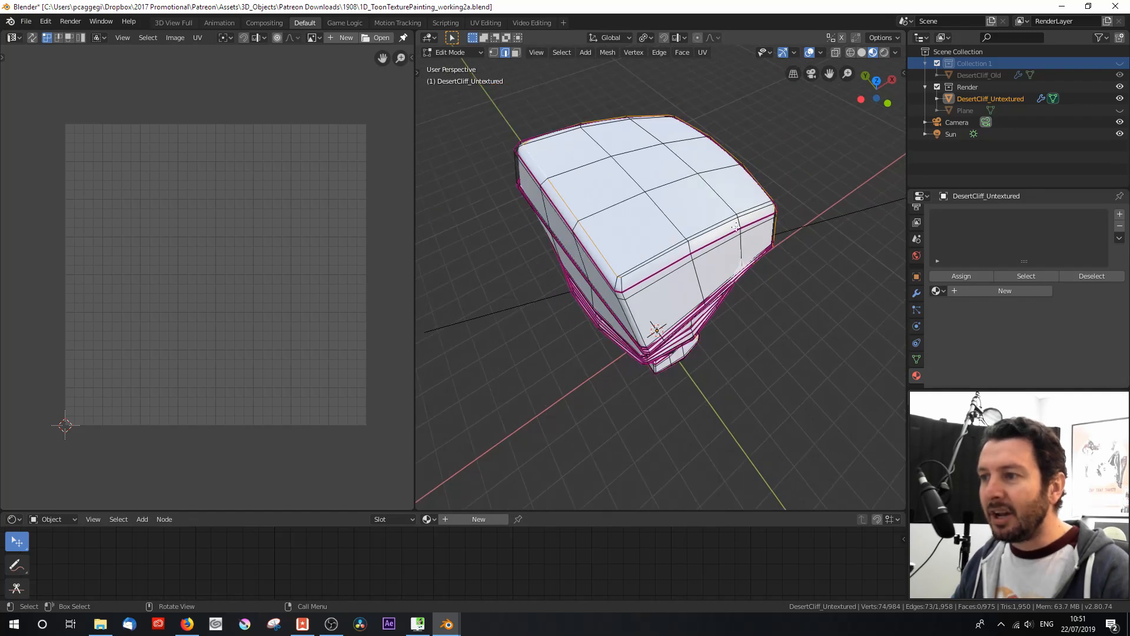
pyautogui.moveTo(729, 251); pyautogui.dragTo(624, 238, button='middle')
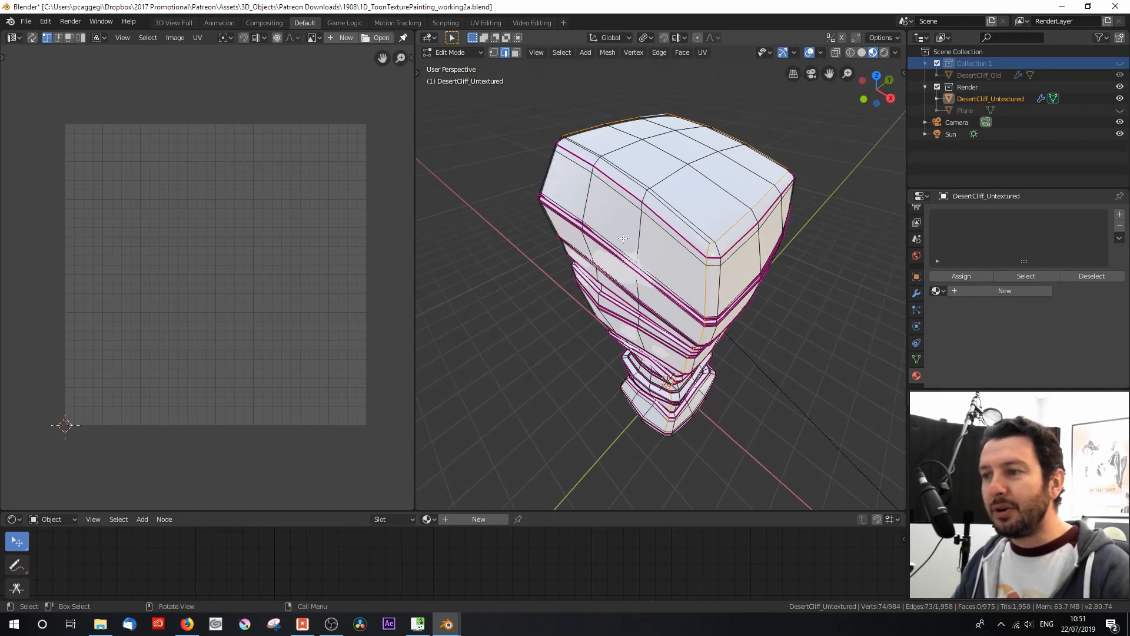
pyautogui.scroll(-1, 706, 265)
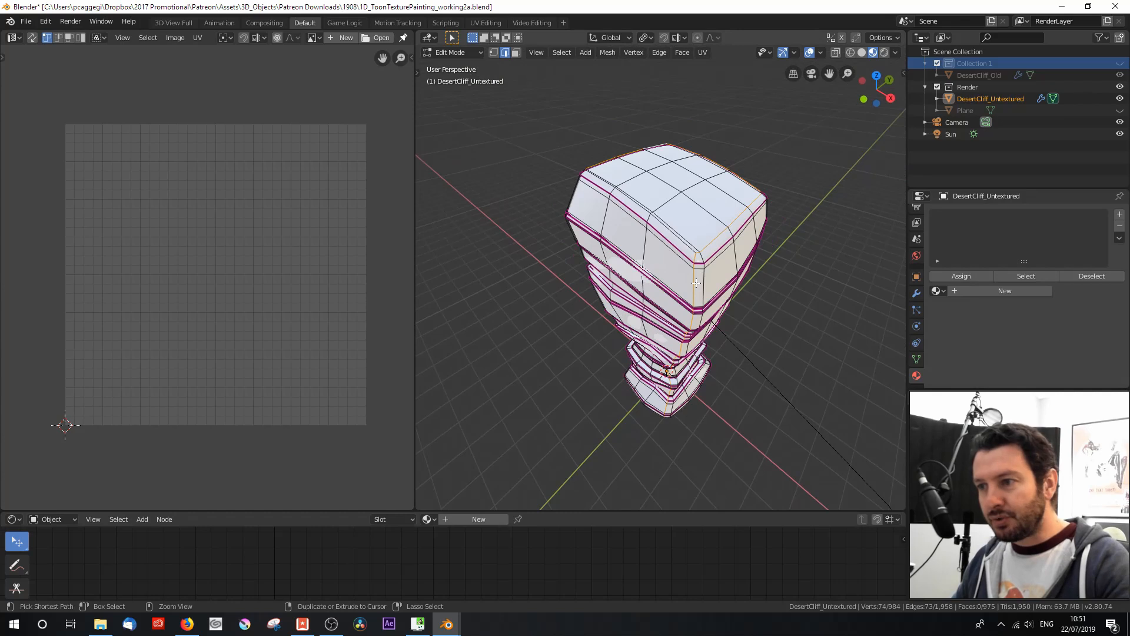
pyautogui.hotkey('ctrl', 'e')
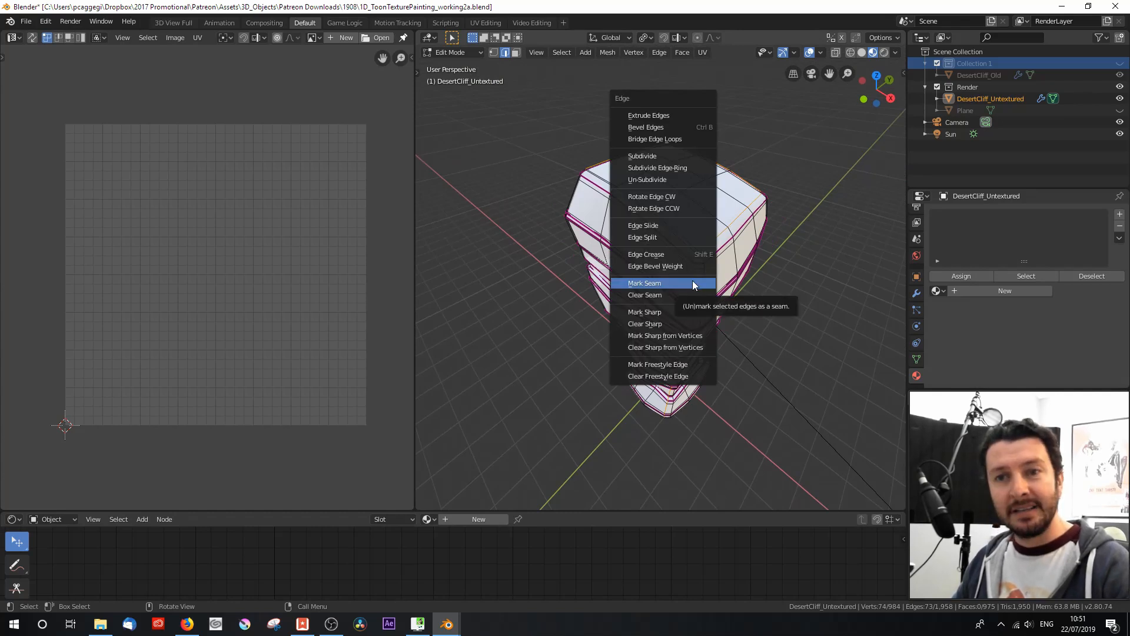
pyautogui.click(693, 283)
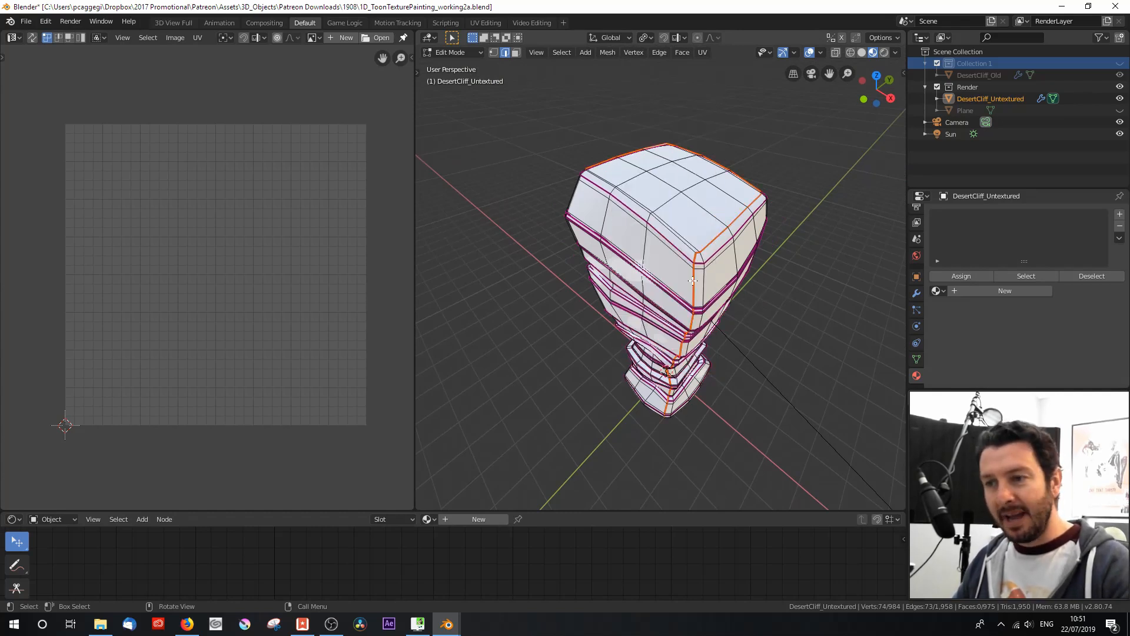
# Step: Select the entire cliff mesh and unwrap it along the marked seams
pyautogui.press('a')
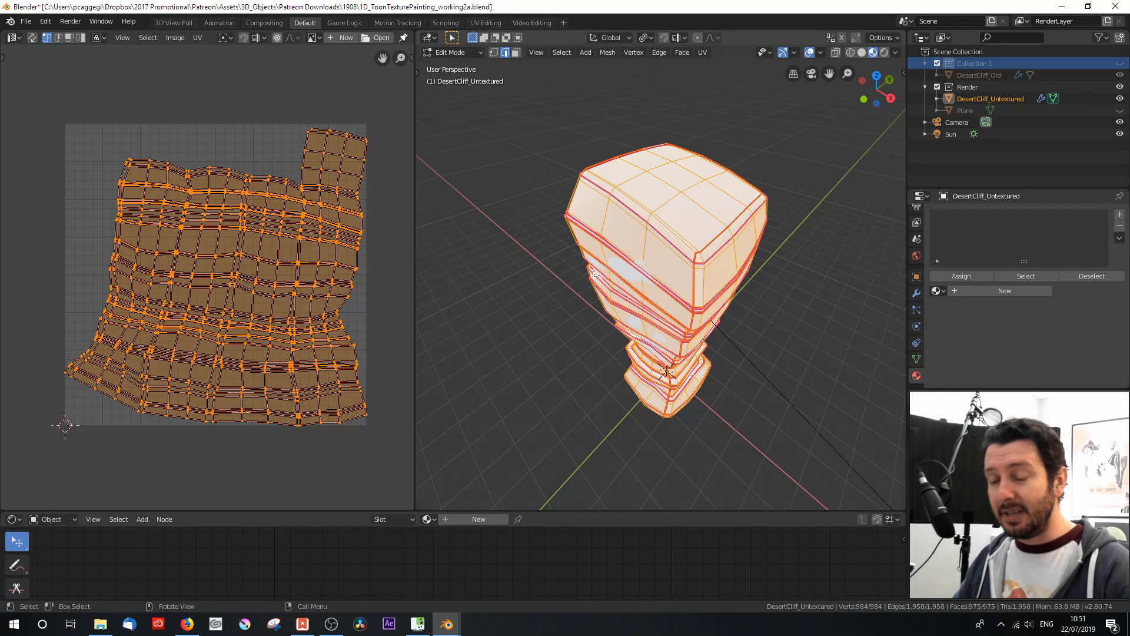
pyautogui.press('u')
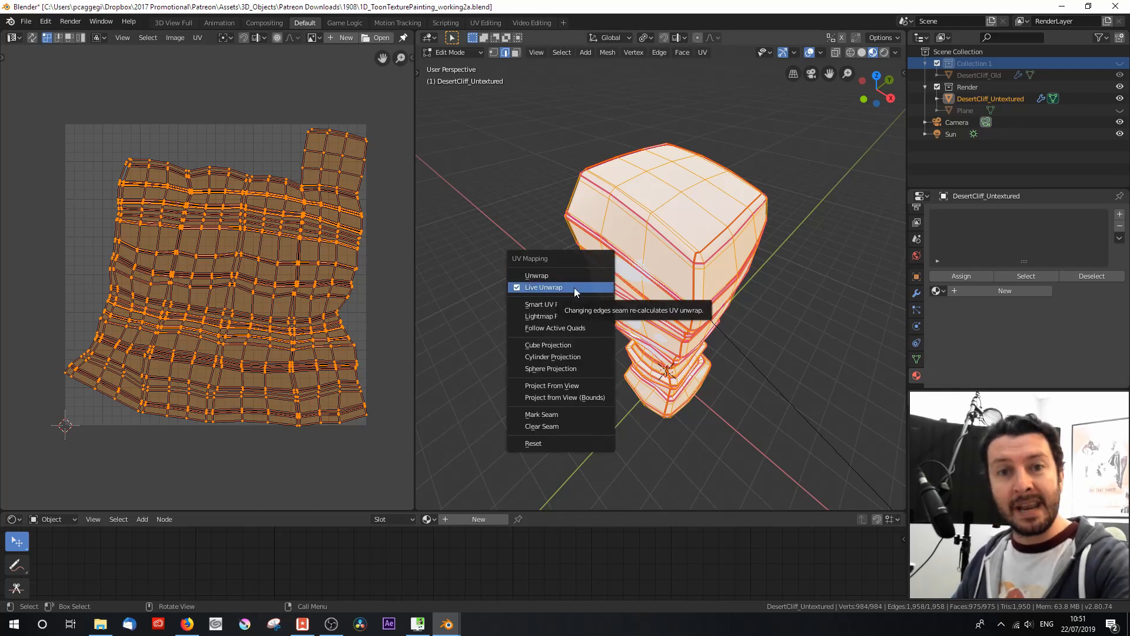
pyautogui.click(573, 288)
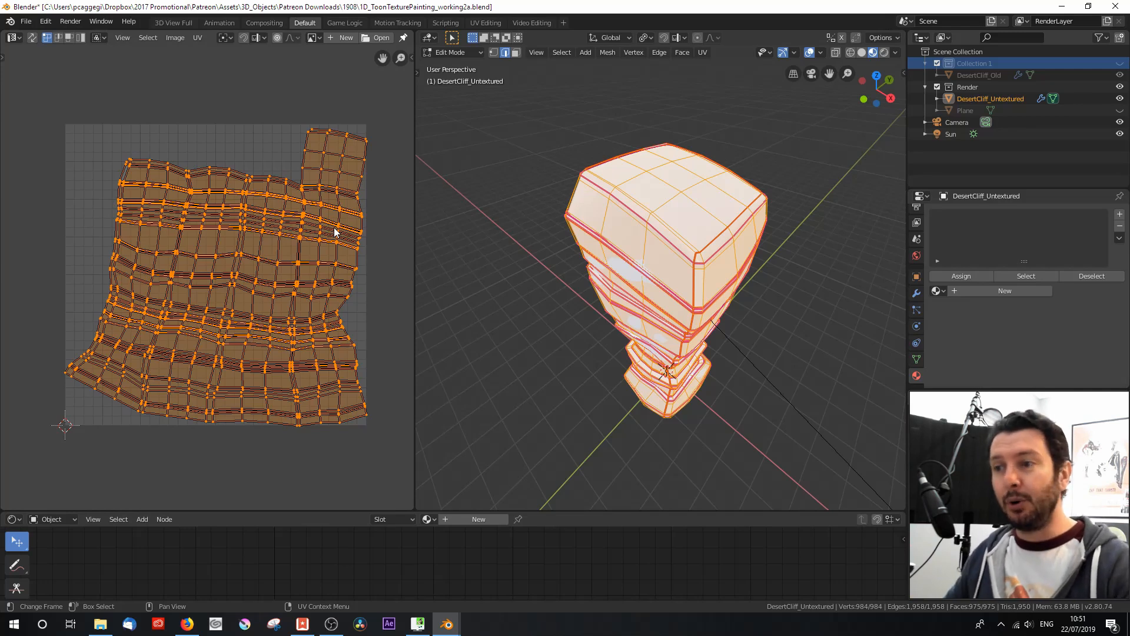
# Step: Leave Edit Mode and return the cliff to Object Mode
pyautogui.press('Tab')
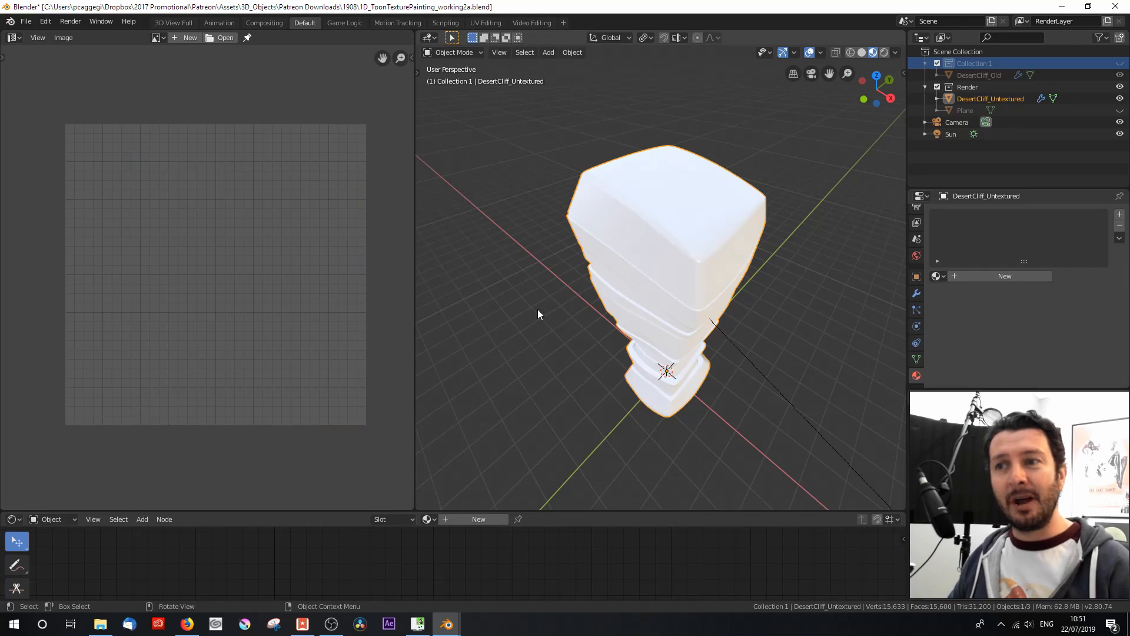
pyautogui.press('Tab')
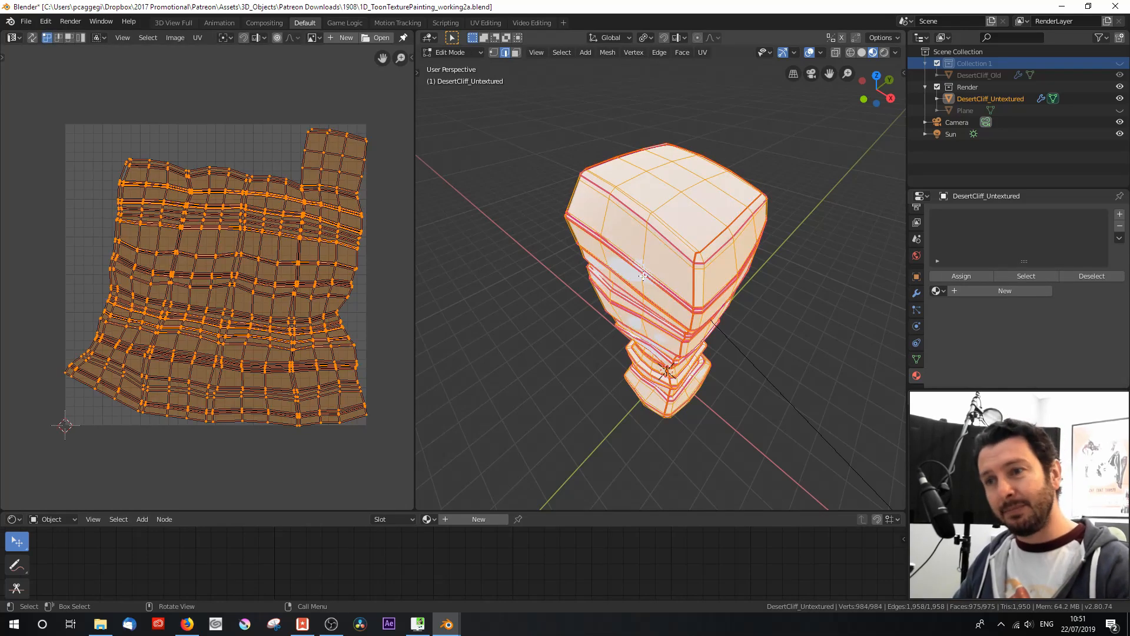
pyautogui.moveTo(635, 315); pyautogui.dragTo(602, 288, button='middle')
pyautogui.press('Tab')
pyautogui.scroll(2, 602, 288)
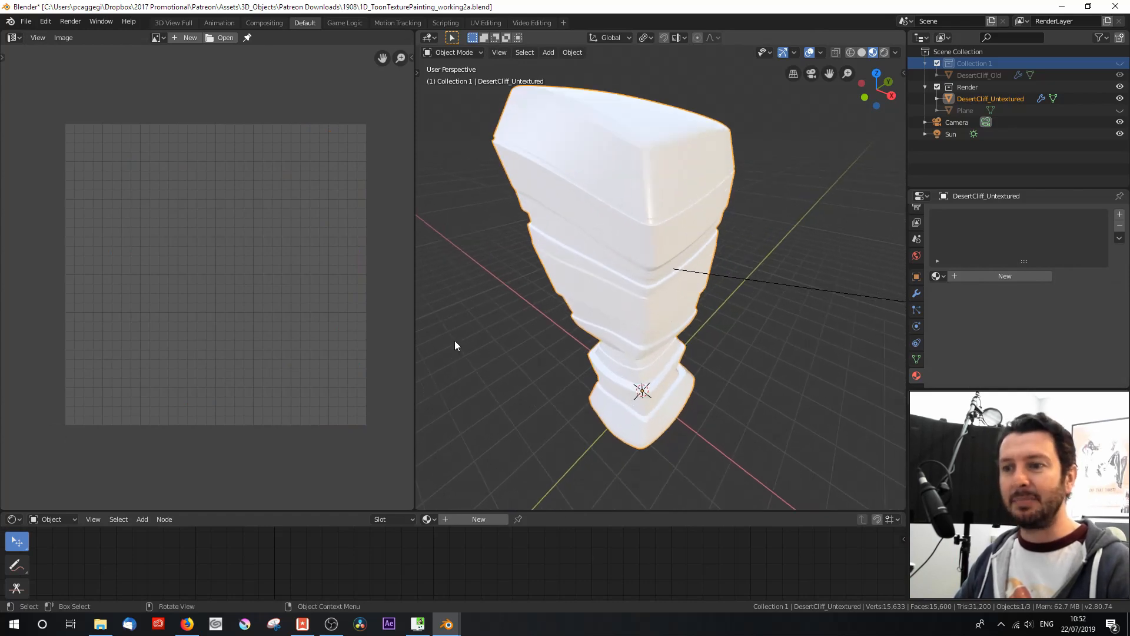
# Step: Narrow the UV Editor area to give the 3D Viewport more room around the cliff
pyautogui.moveTo(414, 344); pyautogui.dragTo(297, 343)
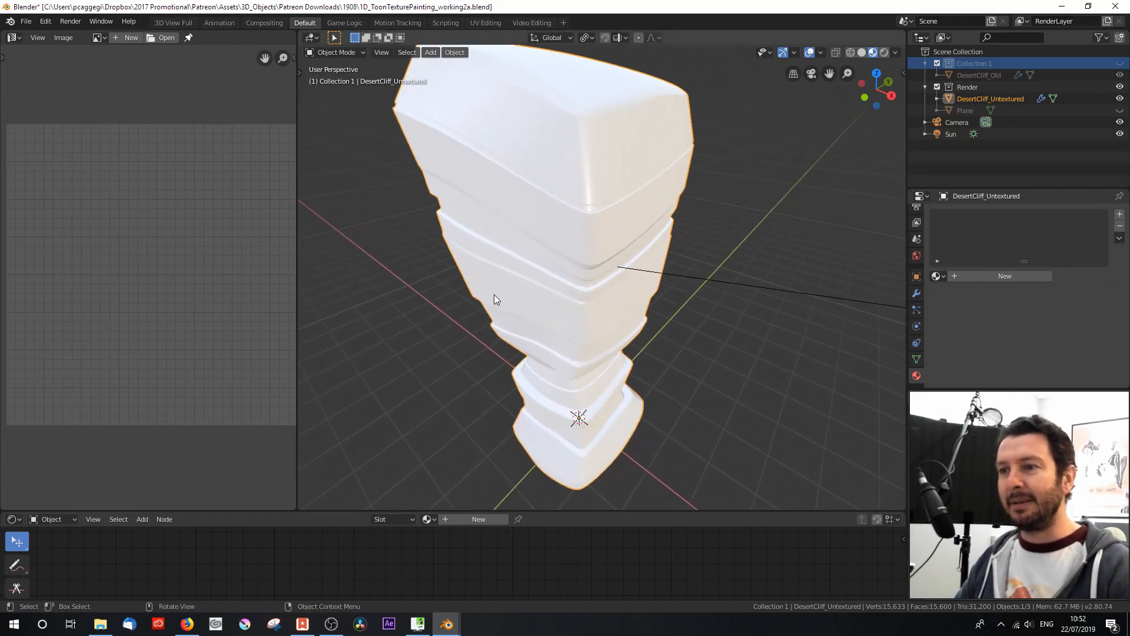
pyautogui.moveTo(492, 297); pyautogui.dragTo(531, 312, button='middle')
pyautogui.scroll(-1, 531, 310)
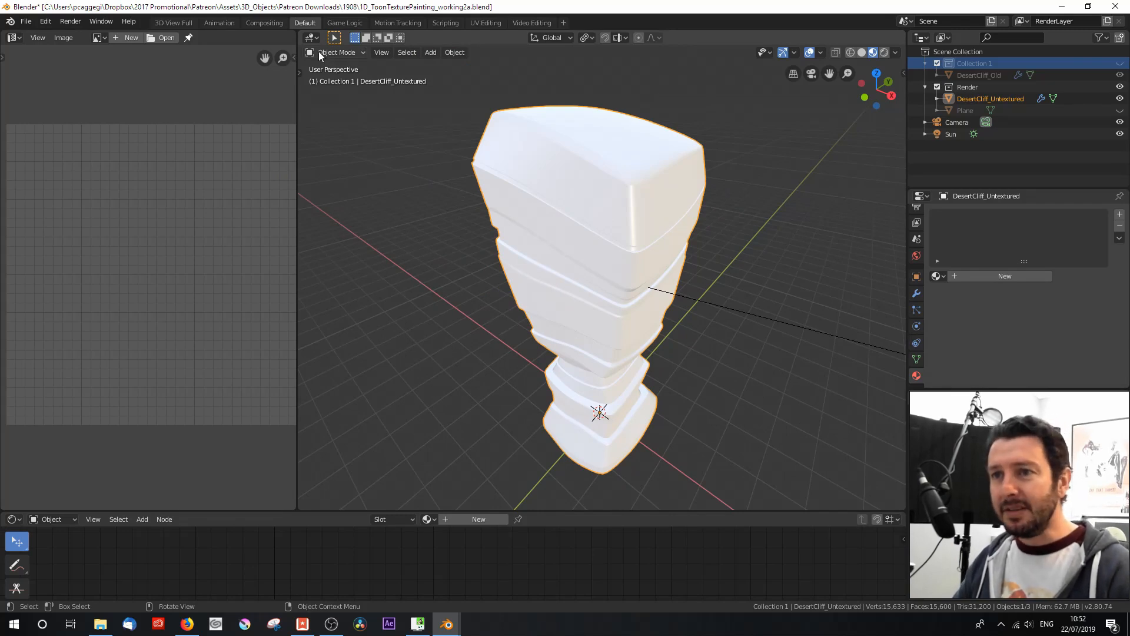
# Step: Switch the cliff to Texture Paint mode and show the active tool settings in an enlarged Properties area
pyautogui.click(348, 51)
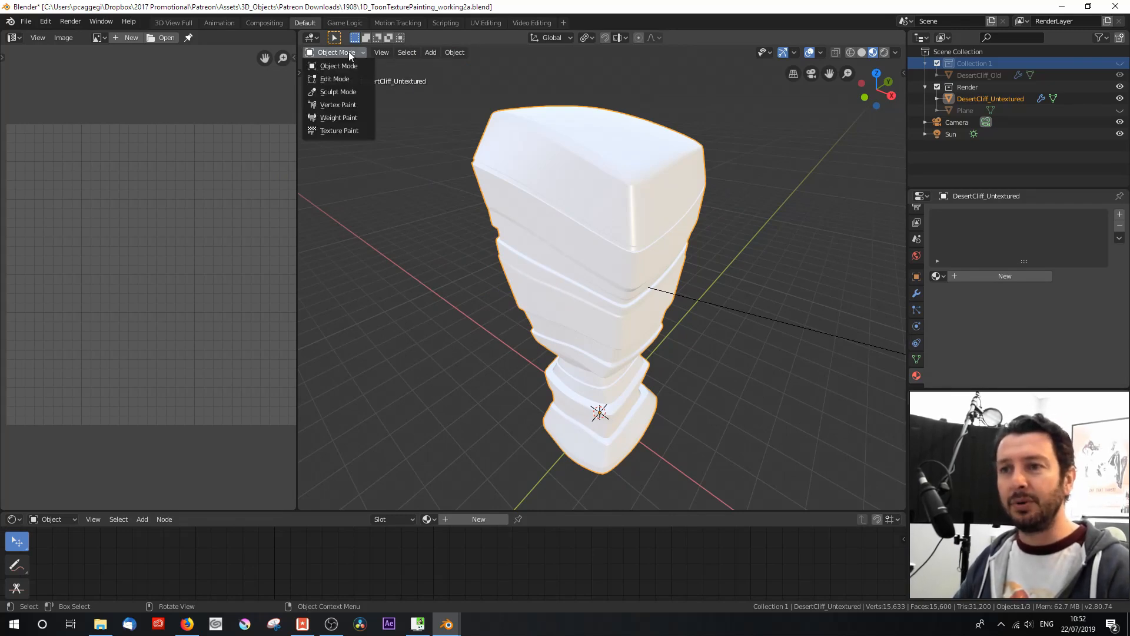
pyautogui.click(355, 131)
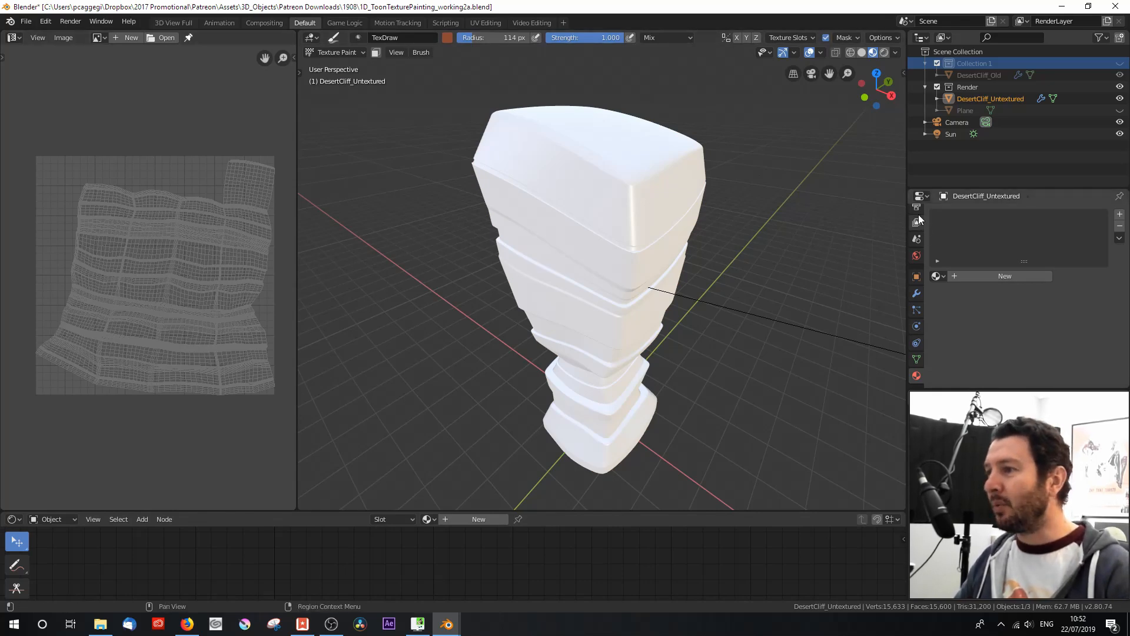
pyautogui.scroll(3, 917, 244)
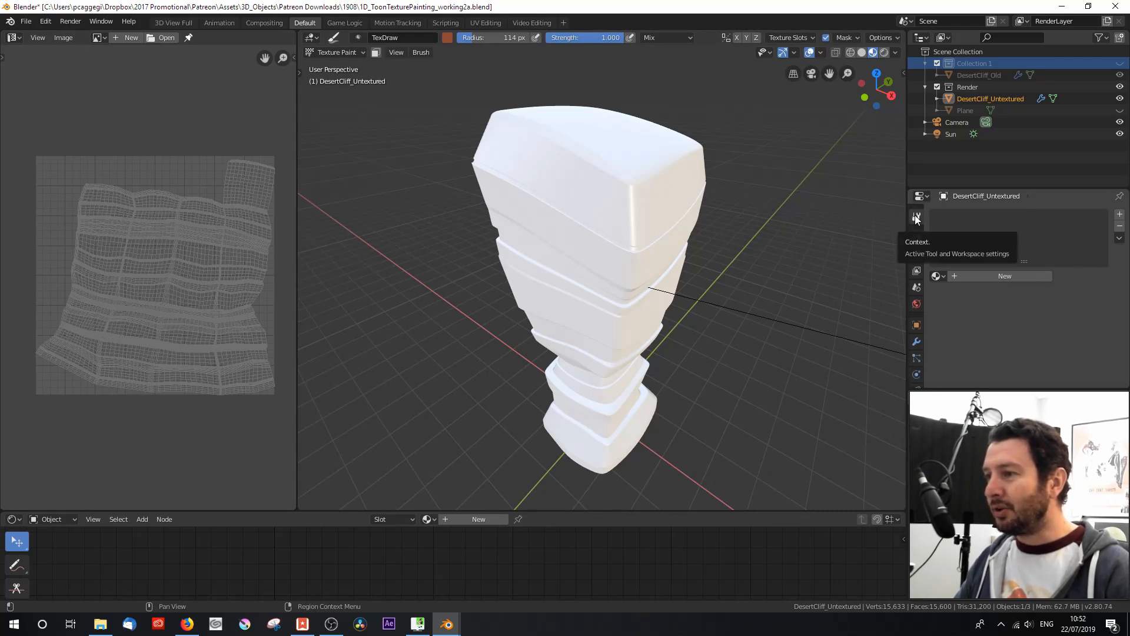
pyautogui.click(916, 219)
pyautogui.moveTo(976, 189); pyautogui.dragTo(970, 69)
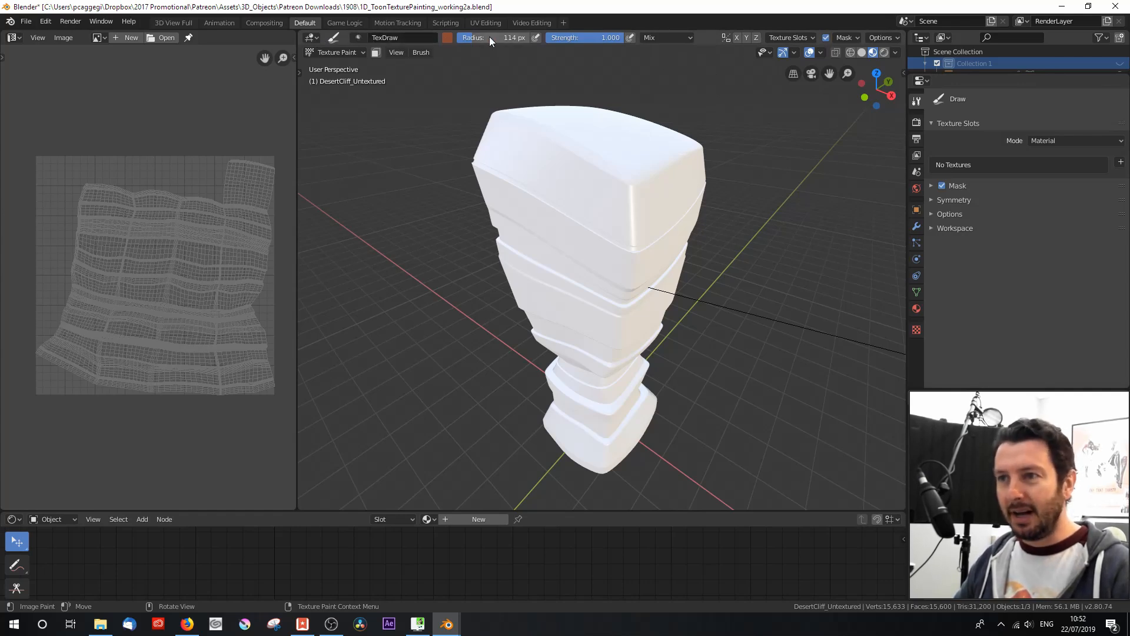
# Step: Hide the 3D Viewport's tool settings bar and show it again
pyautogui.click(398, 52)
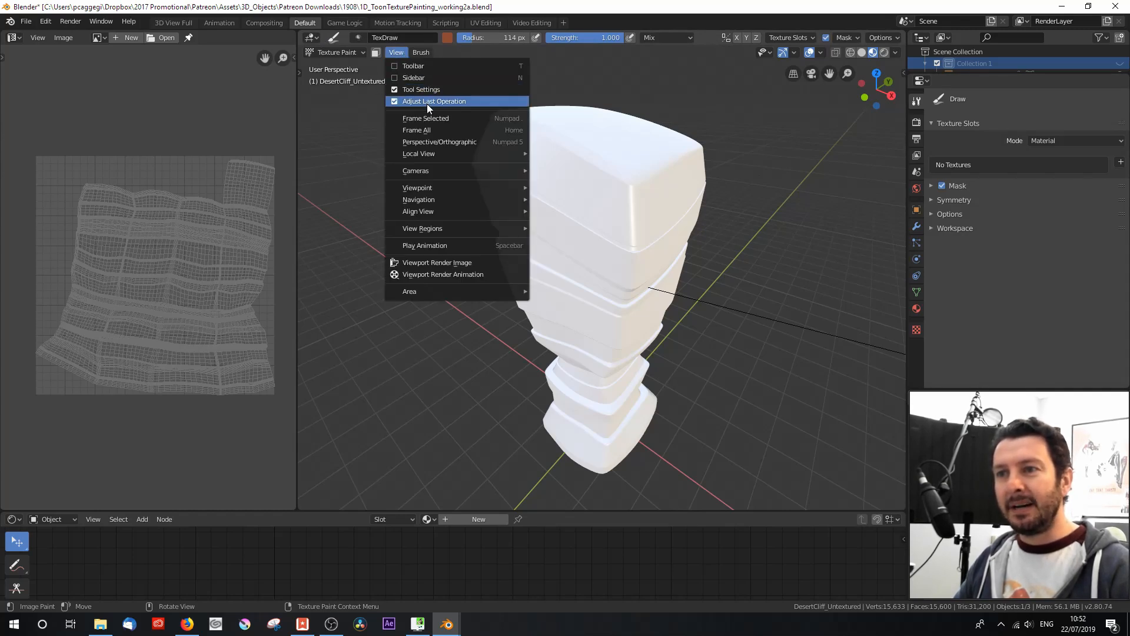
pyautogui.click(393, 88)
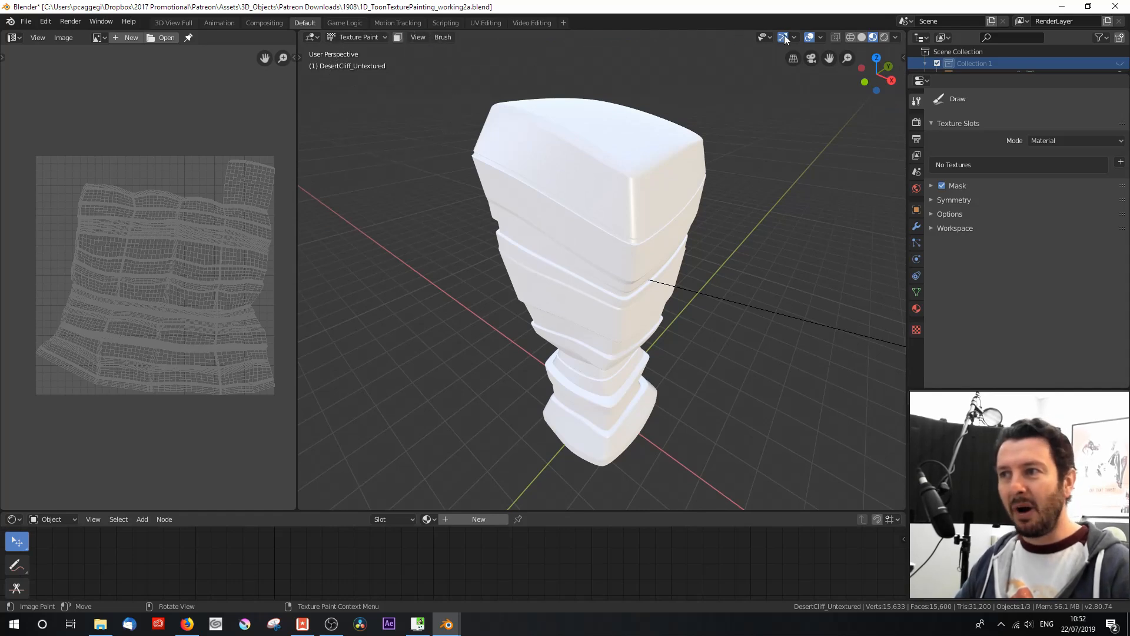
pyautogui.click(419, 37)
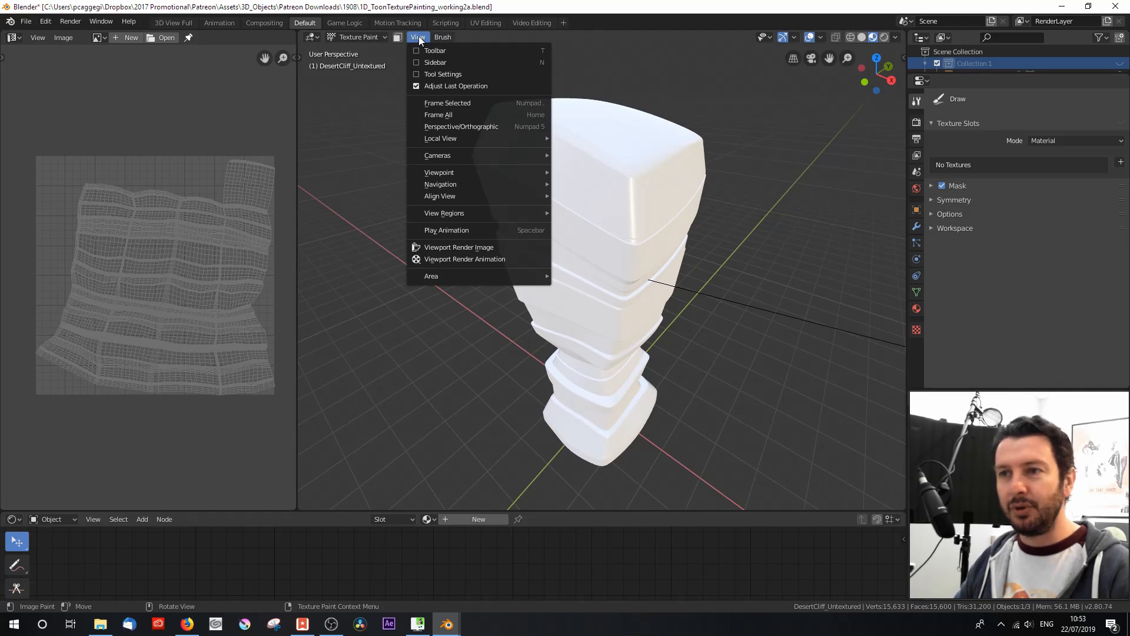
pyautogui.click(417, 75)
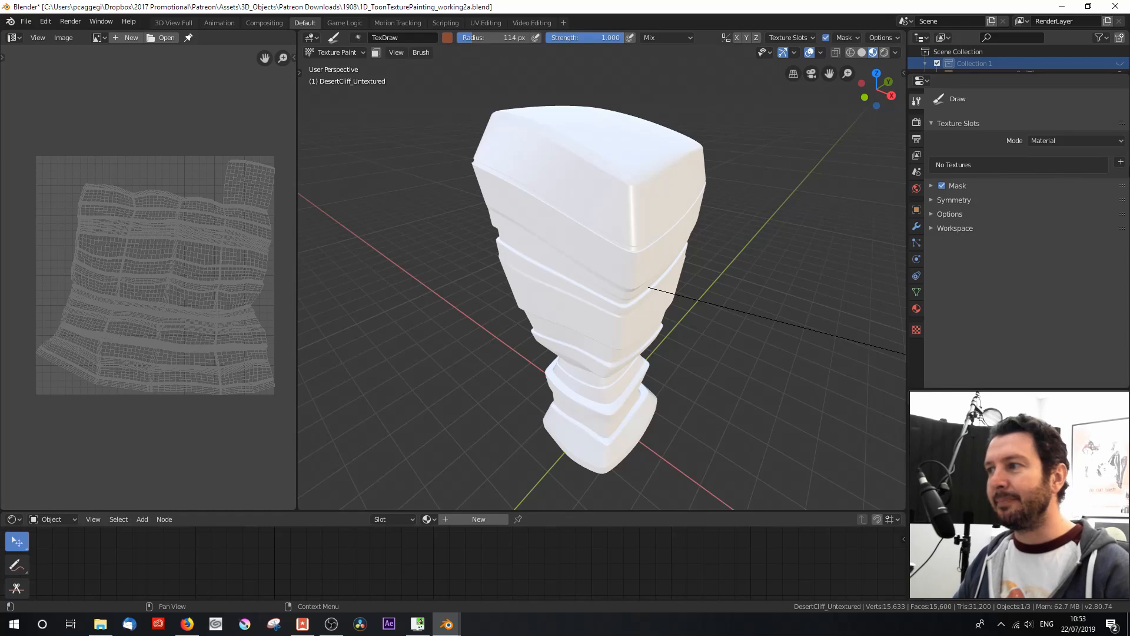
# Step: Add a Base Color texture paint slot named Material Base Color with a blank 4096 by 4096 px black image
pyautogui.click(1120, 163)
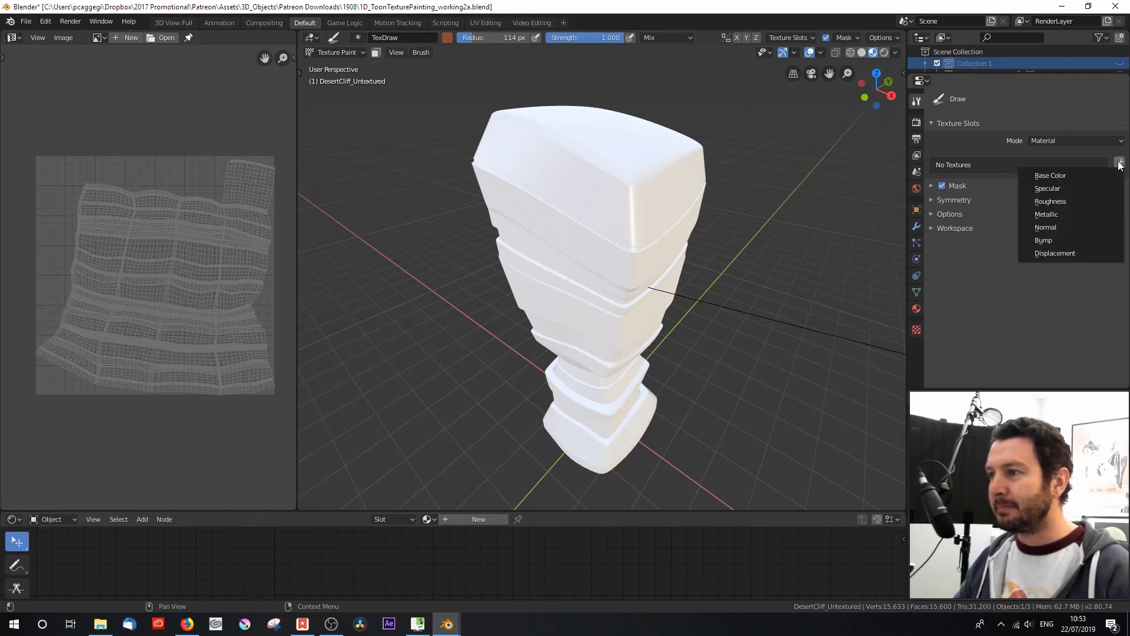
pyautogui.click(1083, 175)
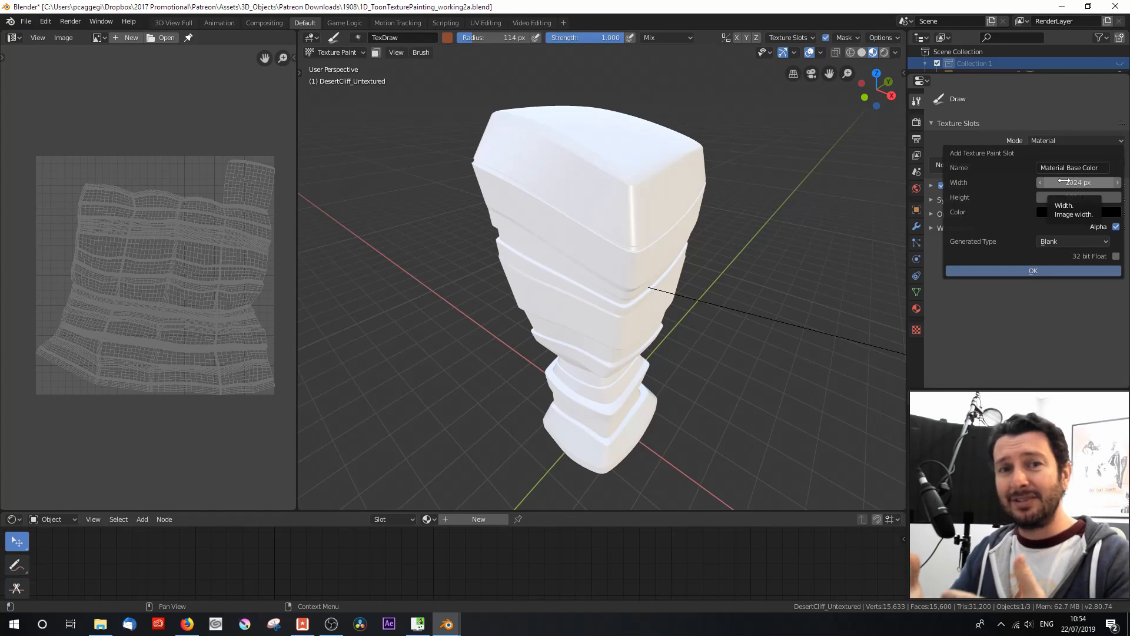
pyautogui.click(1064, 181)
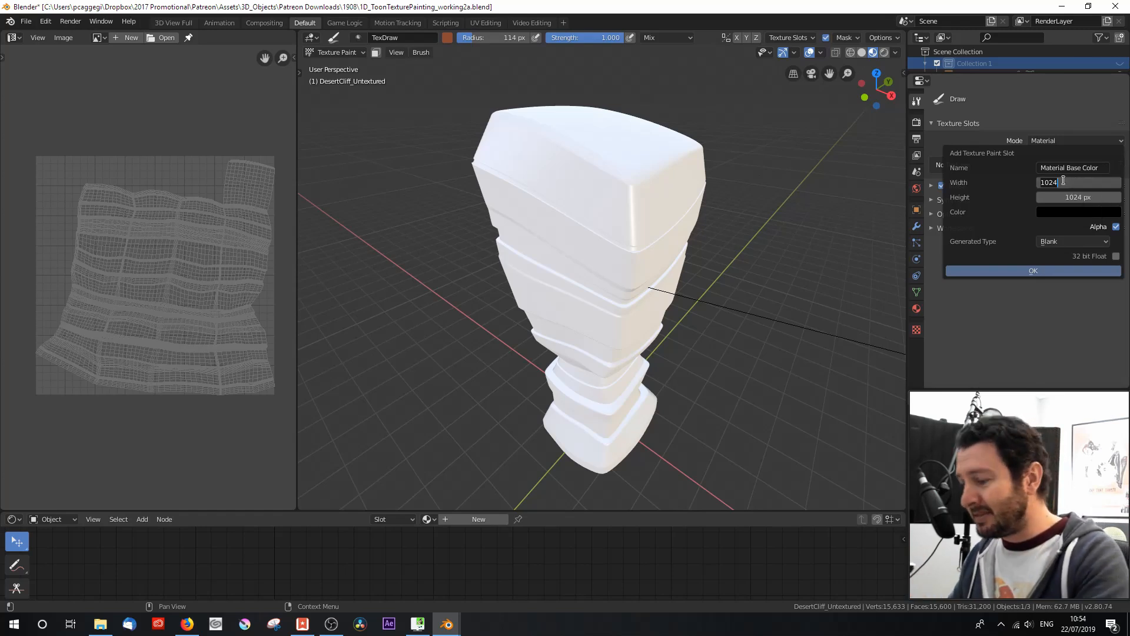
pyautogui.write('4096')
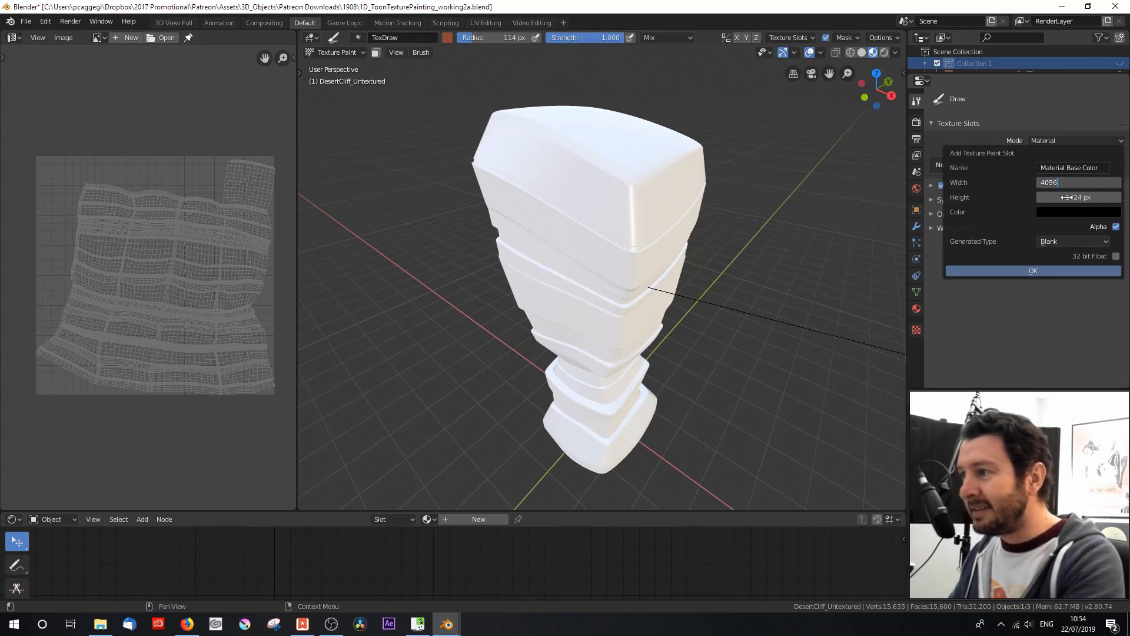
pyautogui.click(1072, 196)
pyautogui.write('4096')
pyautogui.press('Return')
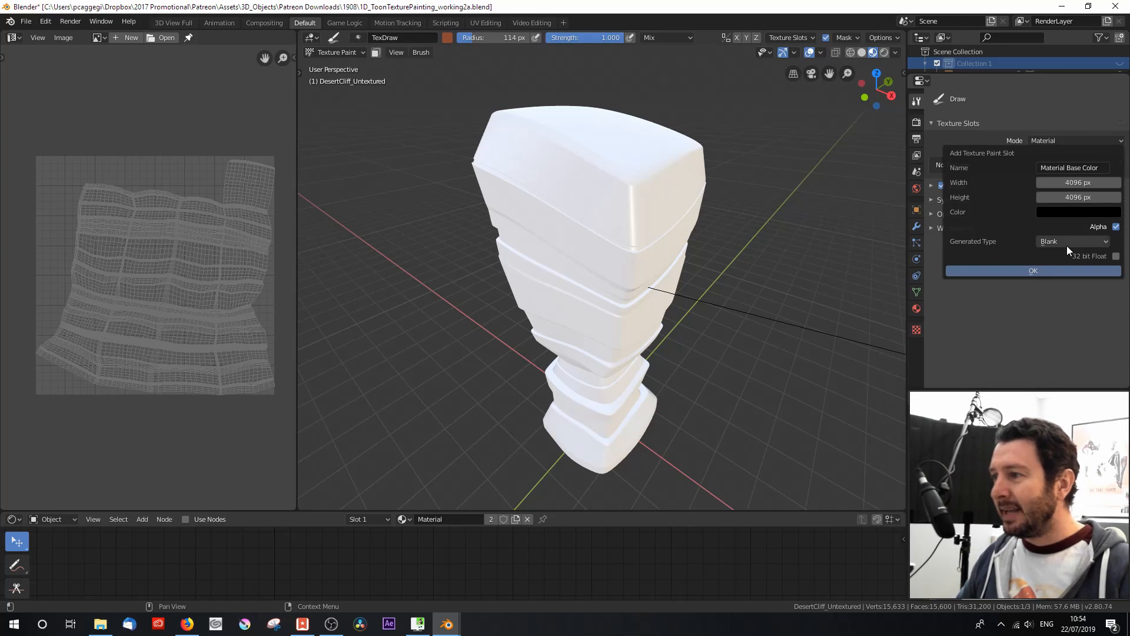
pyautogui.click(1047, 270)
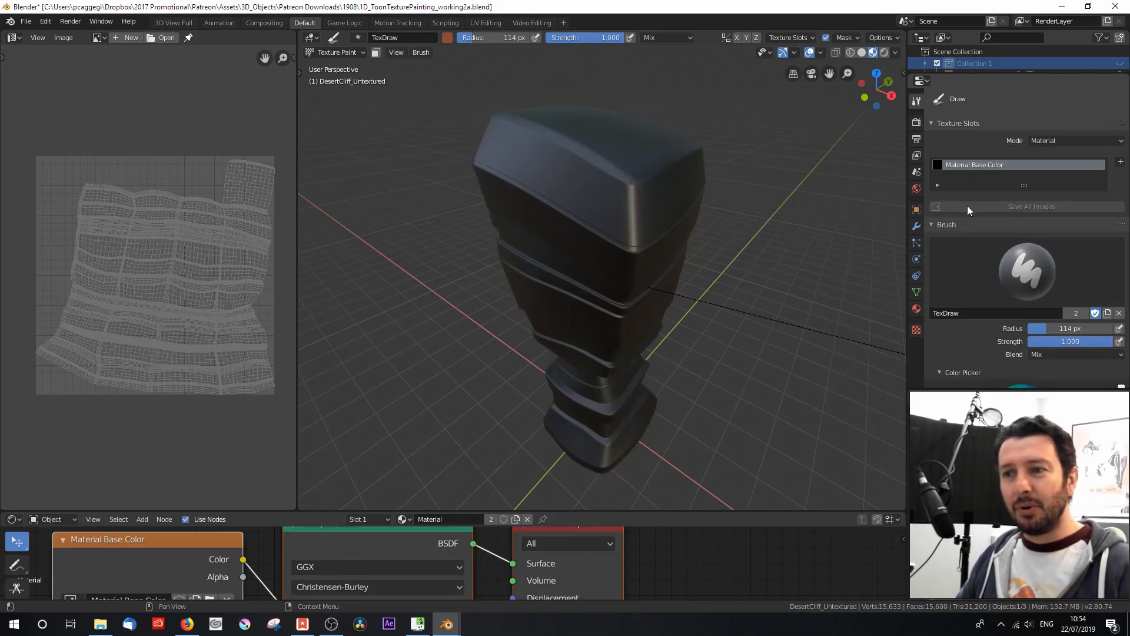
pyautogui.scroll(-3, 975, 260)
pyautogui.scroll(3, 972, 259)
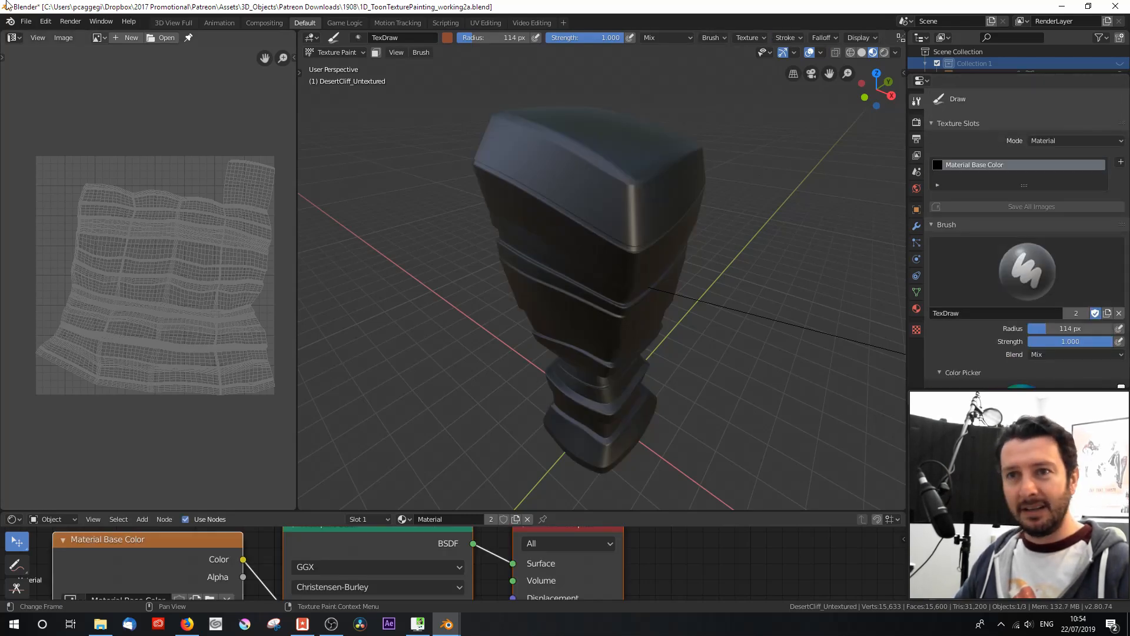
# Step: Display the Material Base Color image behind the UV layout and widen the image area to fit it
pyautogui.click(99, 37)
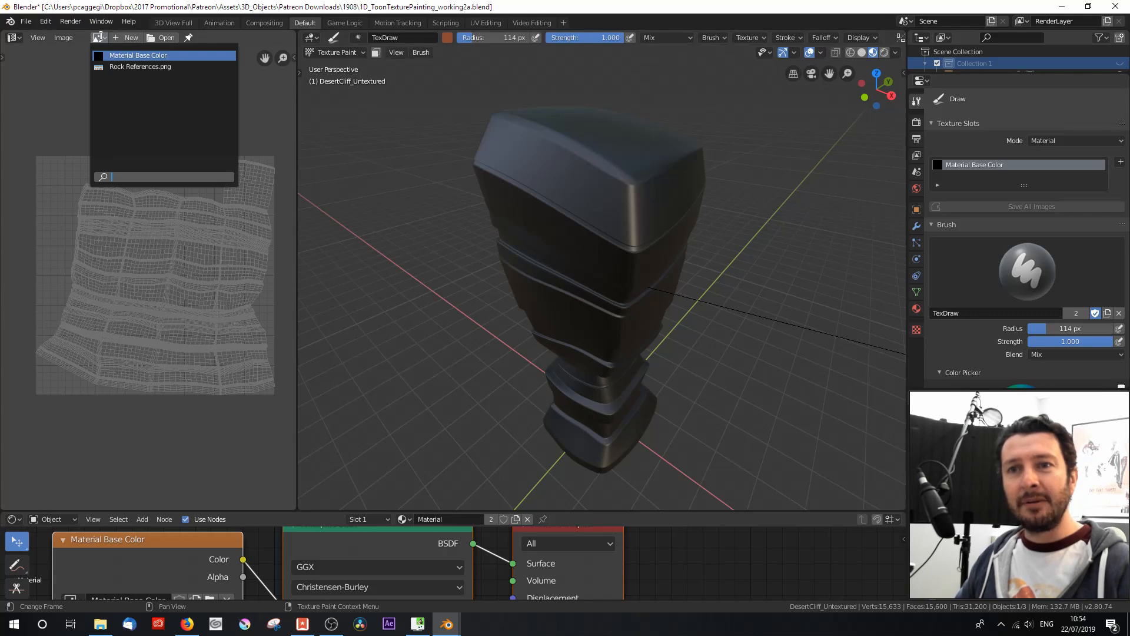
pyautogui.click(138, 55)
pyautogui.scroll(-4, 128, 199)
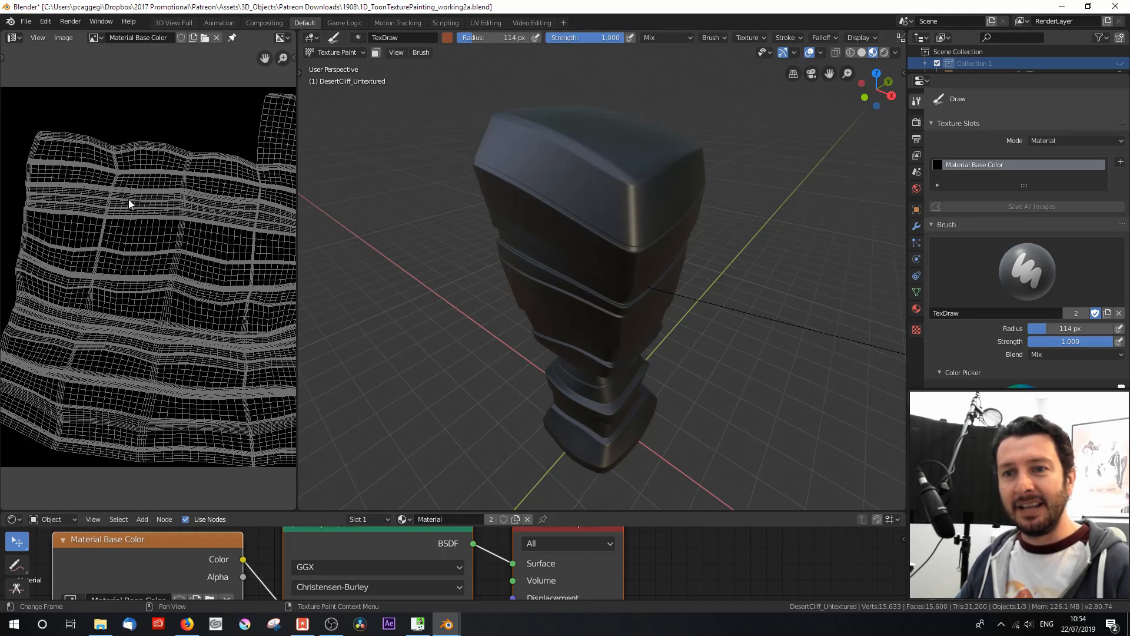
pyautogui.scroll(-1, 128, 199)
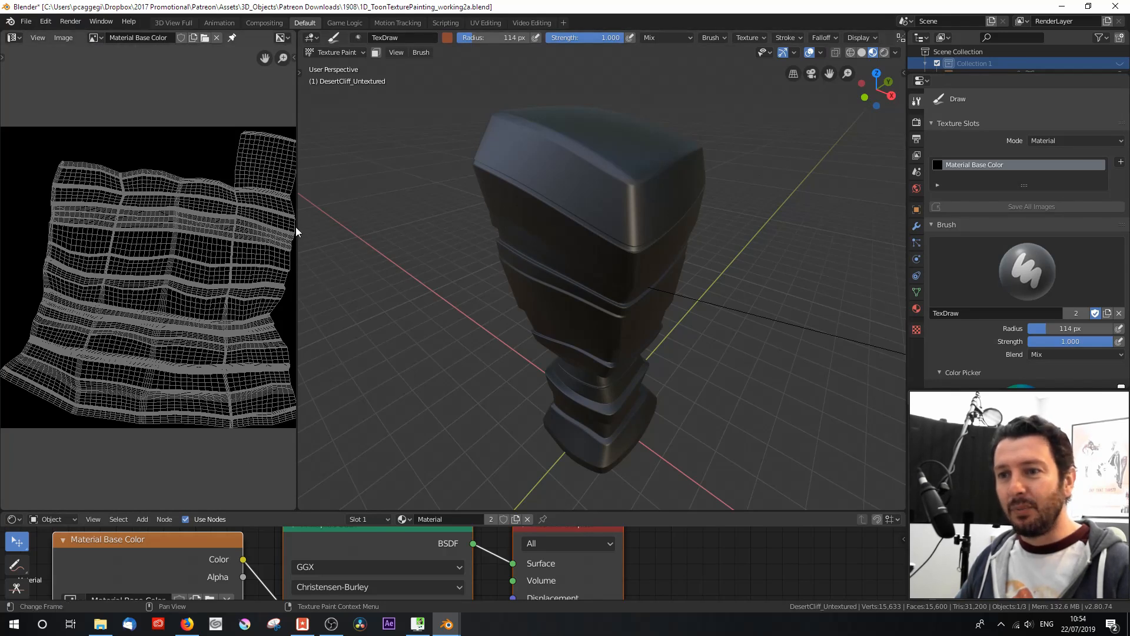
pyautogui.moveTo(295, 228); pyautogui.dragTo(401, 226)
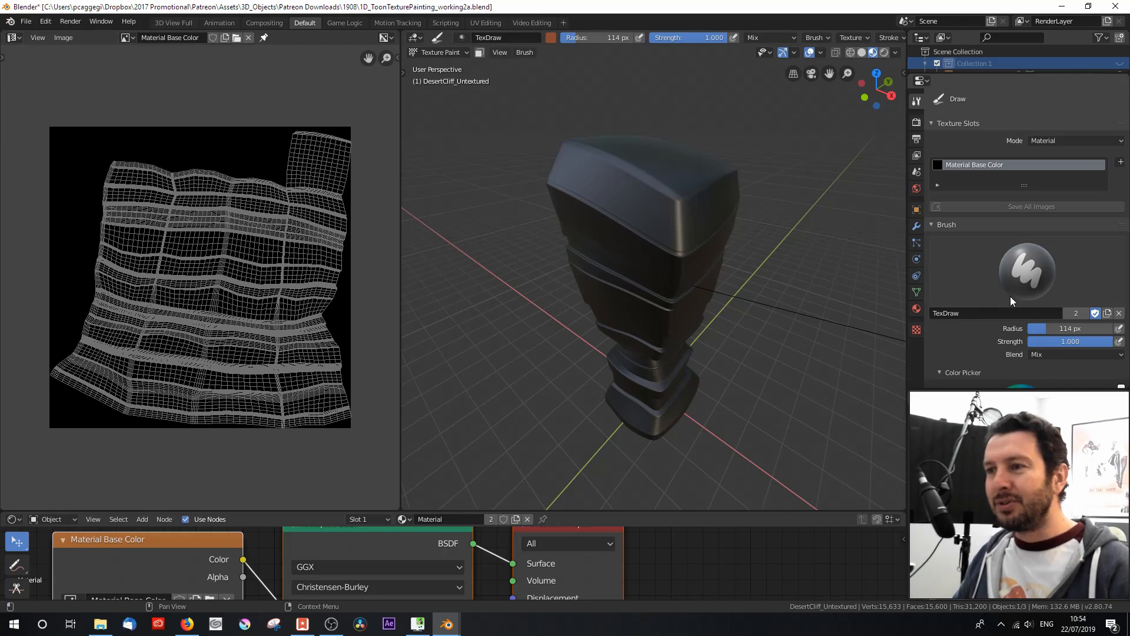
pyautogui.moveTo(663, 327); pyautogui.dragTo(654, 322, button='middle')
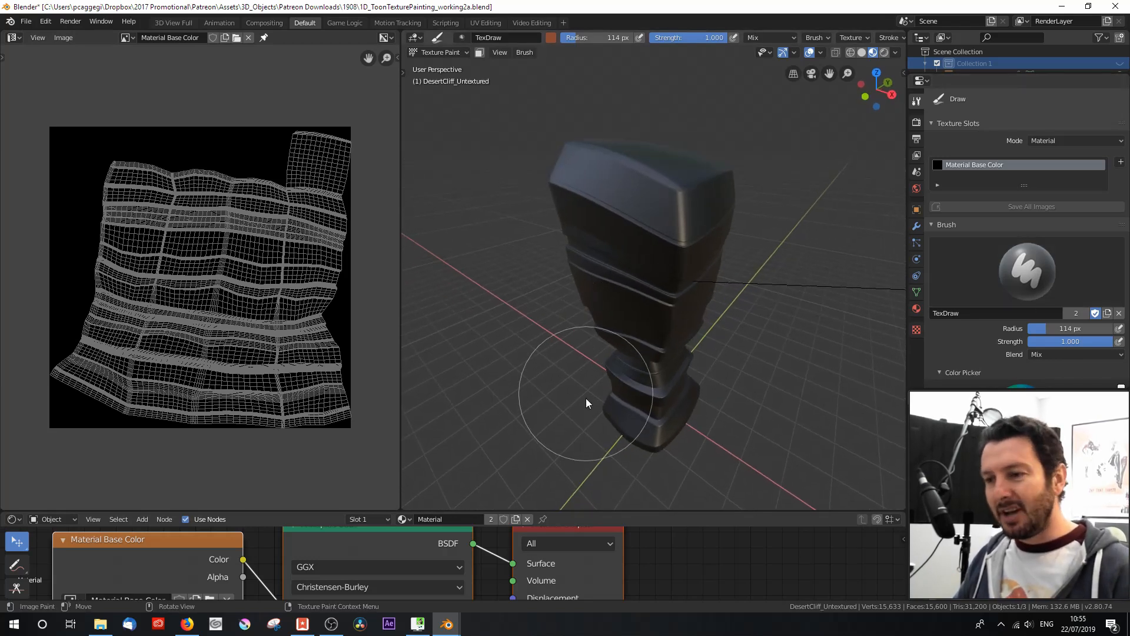
# Step: Enlarge the Shader Editor area and bring the cliff material's image texture, Principled BSDF and output nodes into view
pyautogui.moveTo(581, 512); pyautogui.dragTo(562, 271)
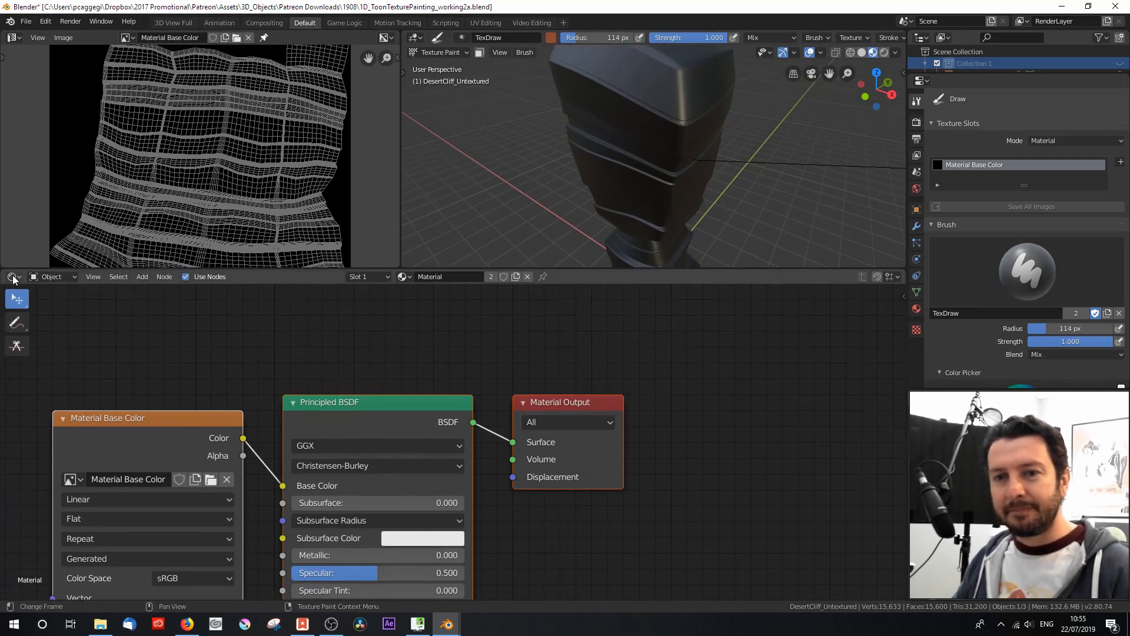
pyautogui.click(13, 276)
pyautogui.click(43, 359)
pyautogui.moveTo(381, 356); pyautogui.dragTo(504, 284, button='middle')
pyautogui.scroll(-3, 657, 399)
pyautogui.moveTo(627, 503); pyautogui.dragTo(653, 519, button='middle')
pyautogui.scroll(-1, 661, 462)
pyautogui.scroll(2, 662, 462)
pyautogui.scroll(1, 661, 462)
pyautogui.moveTo(275, 403); pyautogui.dragTo(267, 381)
pyautogui.click(272, 387)
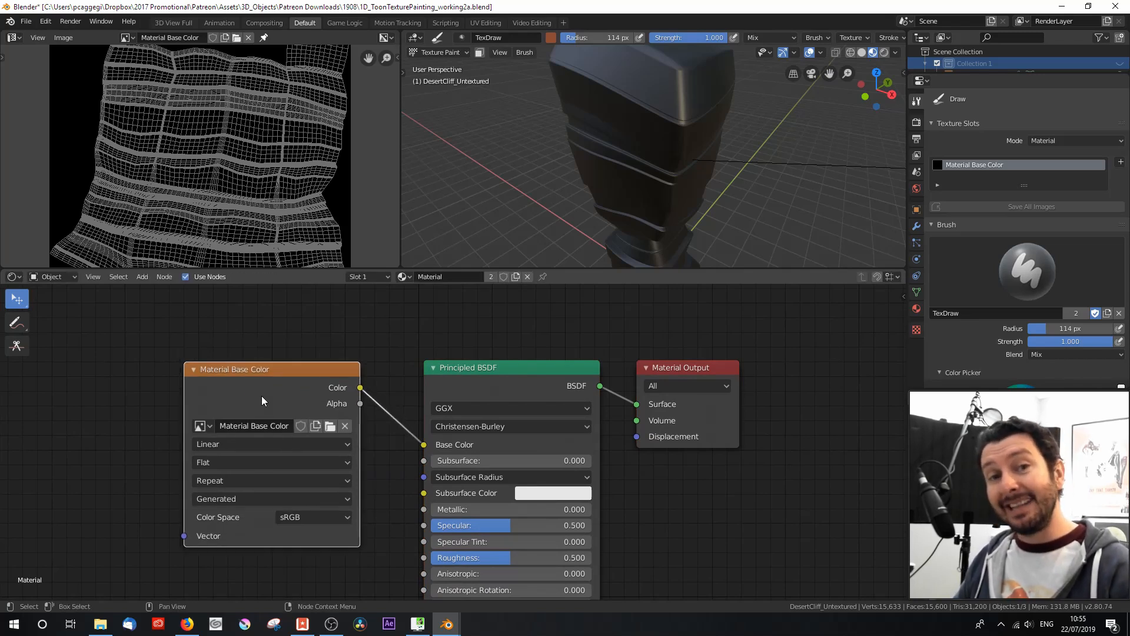
# Step: Shift the Material Output node slightly away from the shader and link the image texture's Color output directly to its Surface input
pyautogui.click(521, 388)
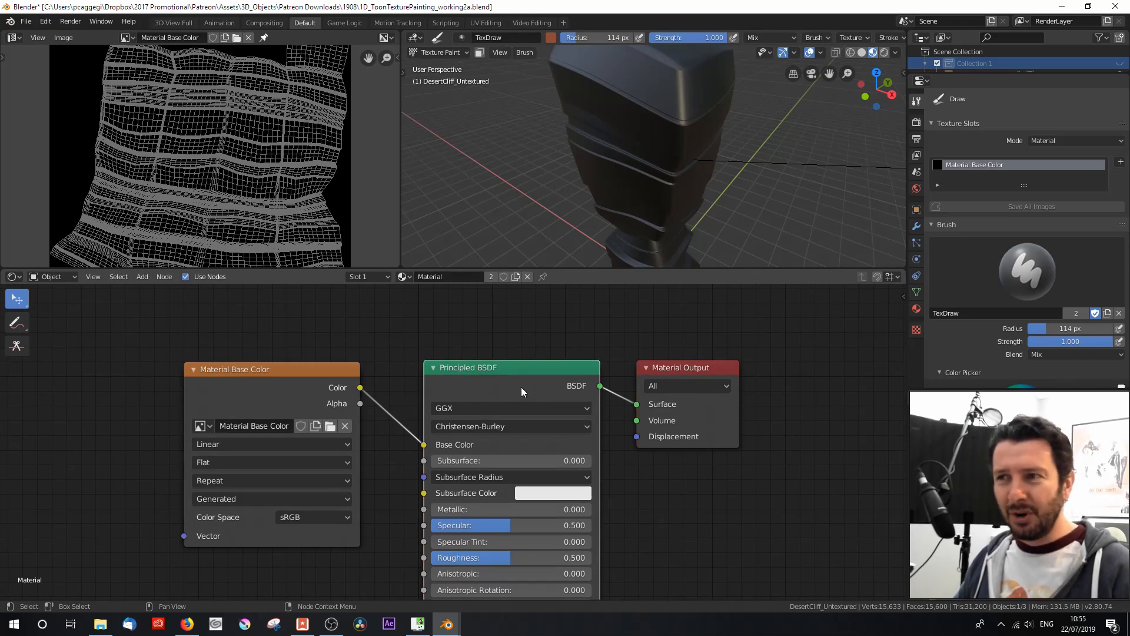
pyautogui.click(683, 370)
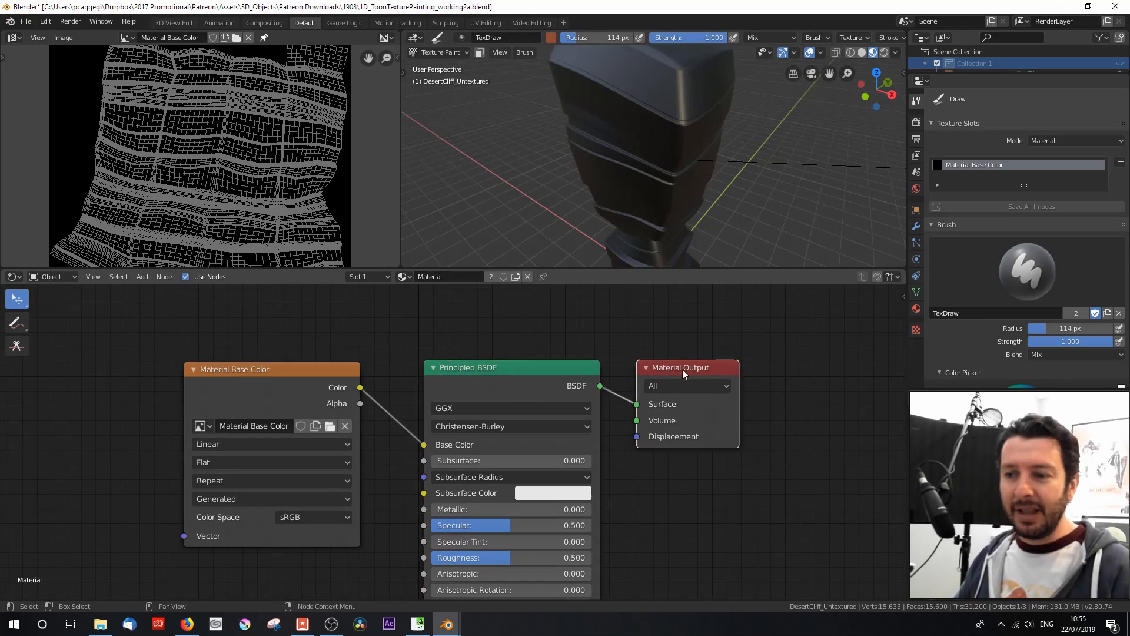
pyautogui.moveTo(680, 369); pyautogui.dragTo(695, 369)
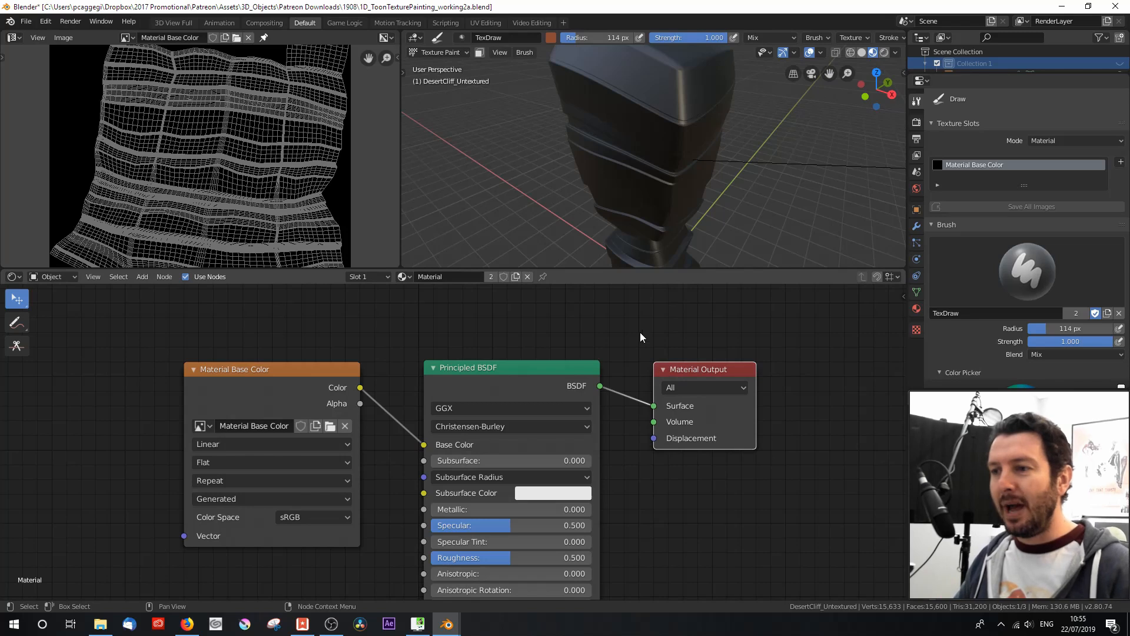
pyautogui.click(359, 387)
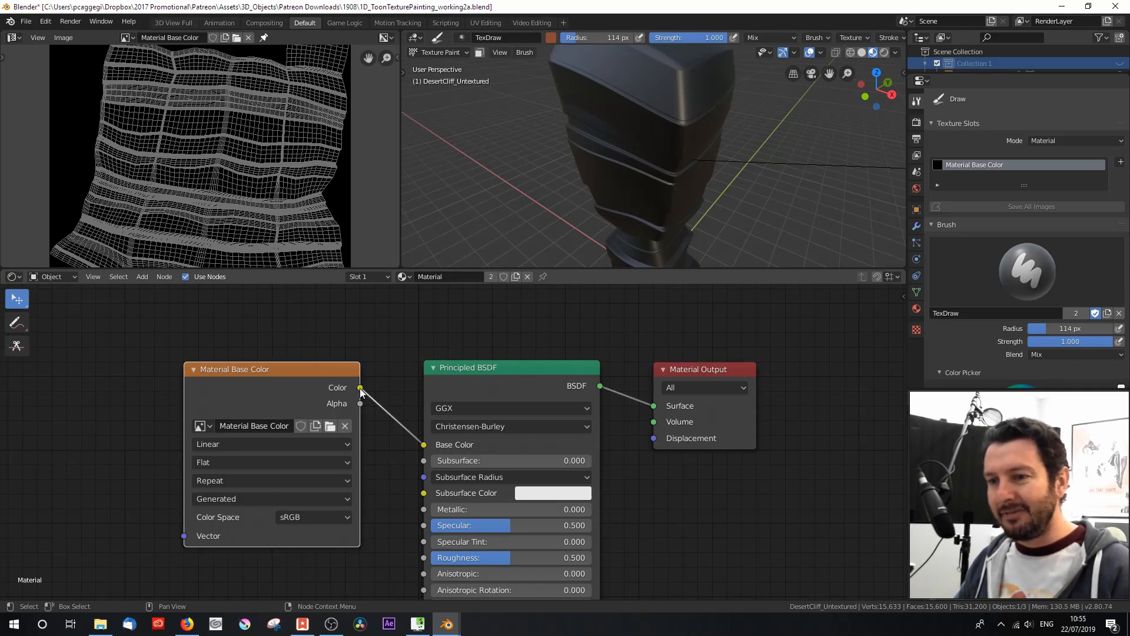
pyautogui.moveTo(360, 387); pyautogui.dragTo(660, 407)
# Step: Delete the Principled BSDF node and reduce the Shader Editor's height to give the 3D Viewport more room
pyautogui.click(519, 373)
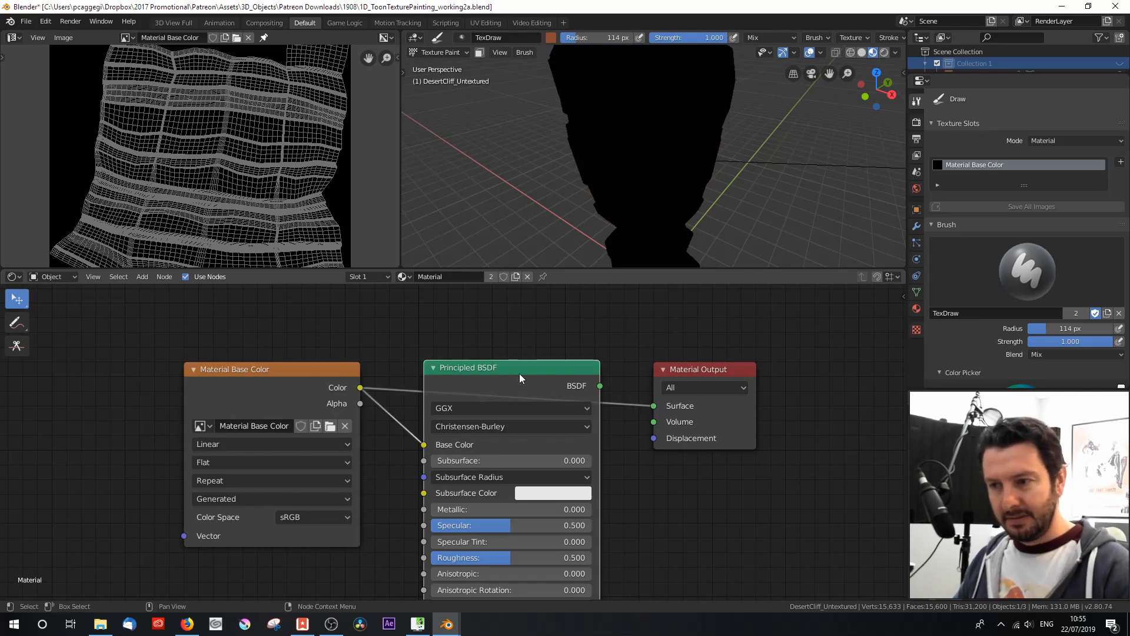
pyautogui.press('x')
pyautogui.scroll(-1, 487, 393)
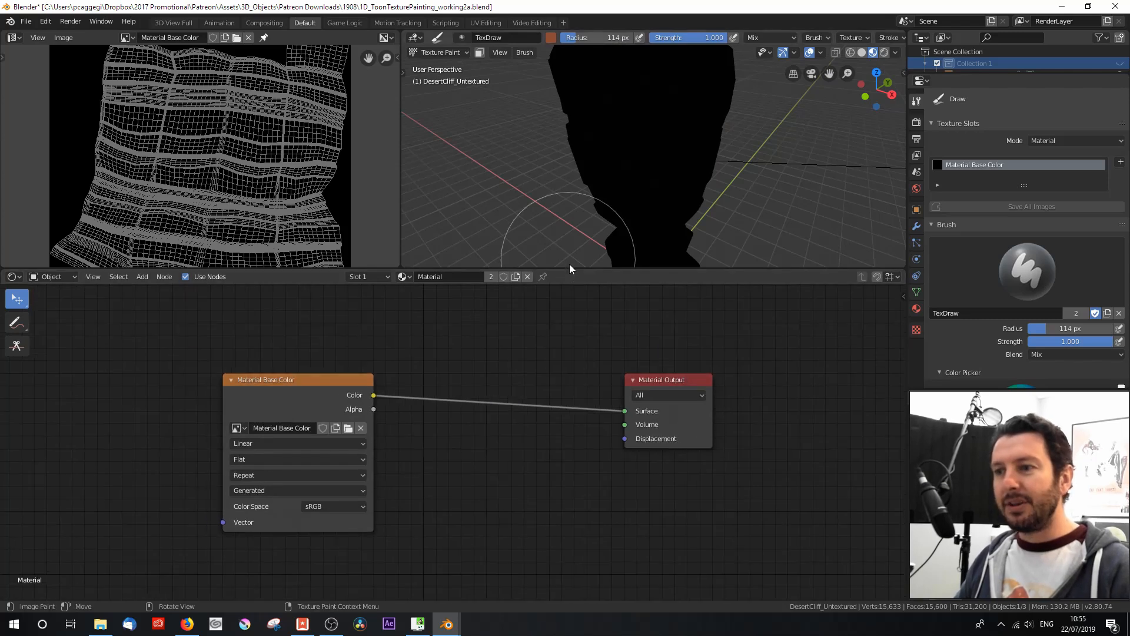
pyautogui.moveTo(569, 270); pyautogui.dragTo(612, 429)
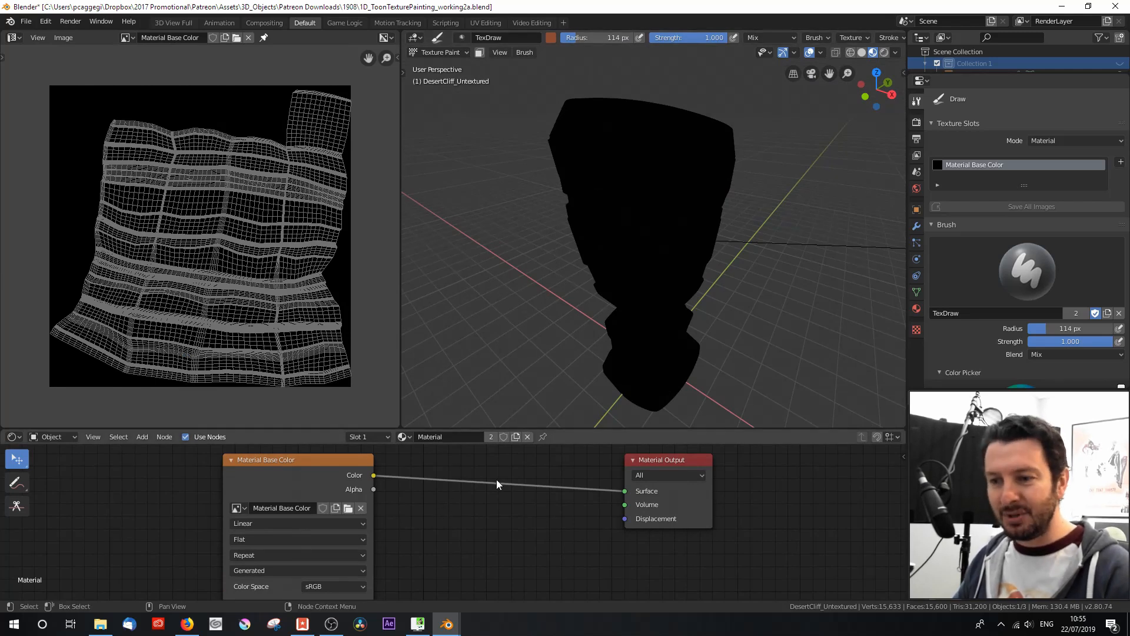
# Step: Try a Diffuse BSDF node between the image texture and Material Output, and remove it in favour of the direct Color-to-Surface link
pyautogui.hotkey('shift', 'a')
pyautogui.moveTo(479, 512)
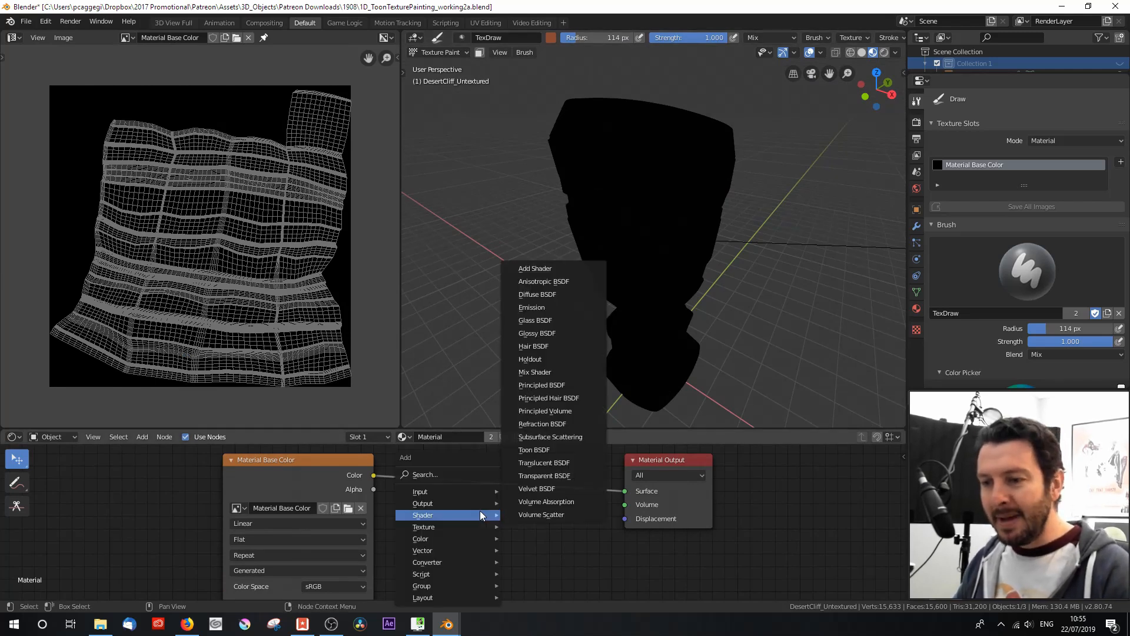
pyautogui.click(537, 294)
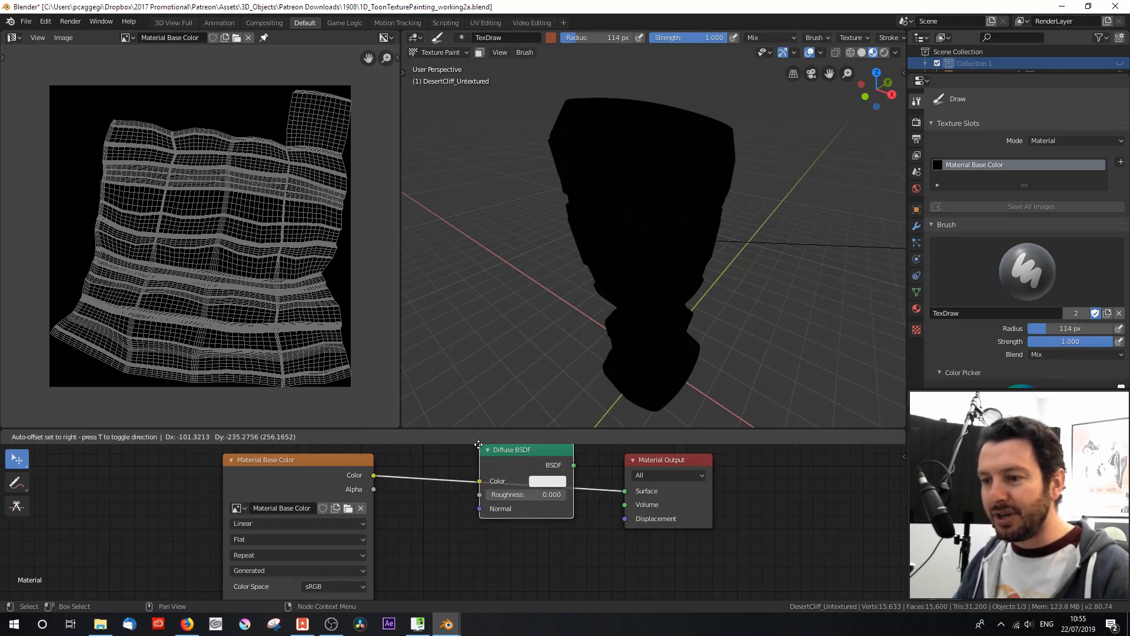
pyautogui.click(479, 463)
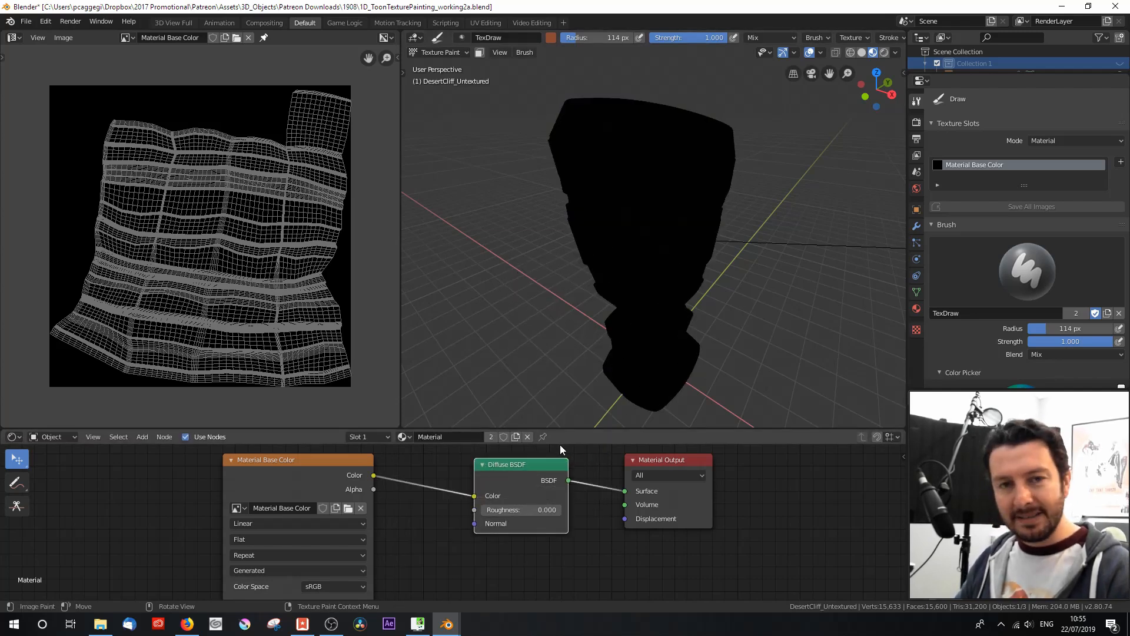
pyautogui.moveTo(373, 475); pyautogui.dragTo(624, 491)
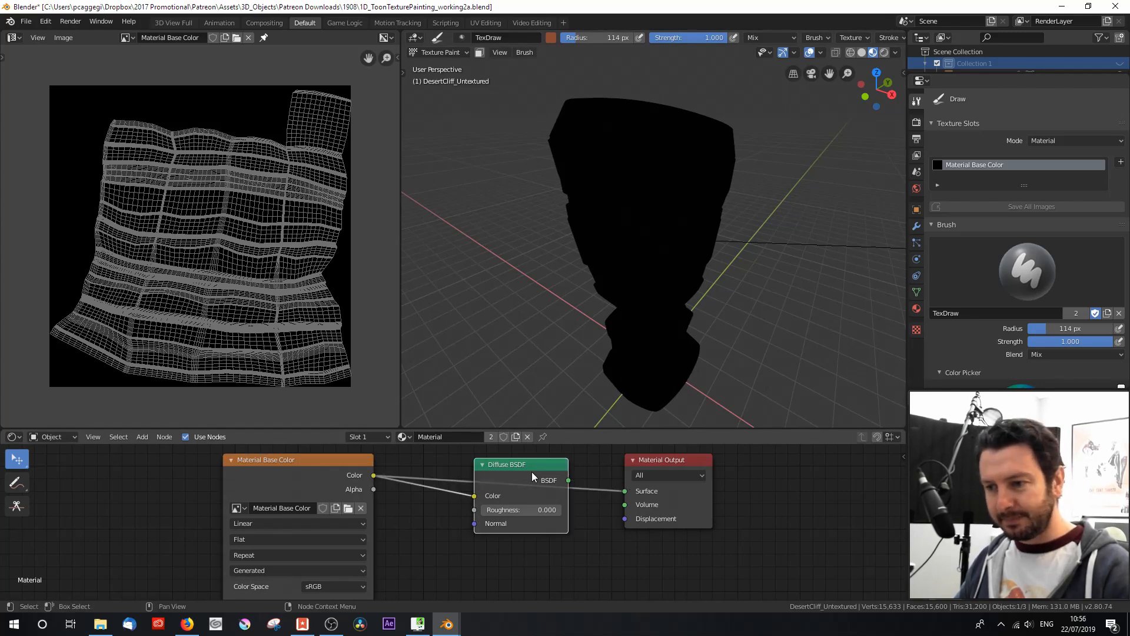
pyautogui.press('x')
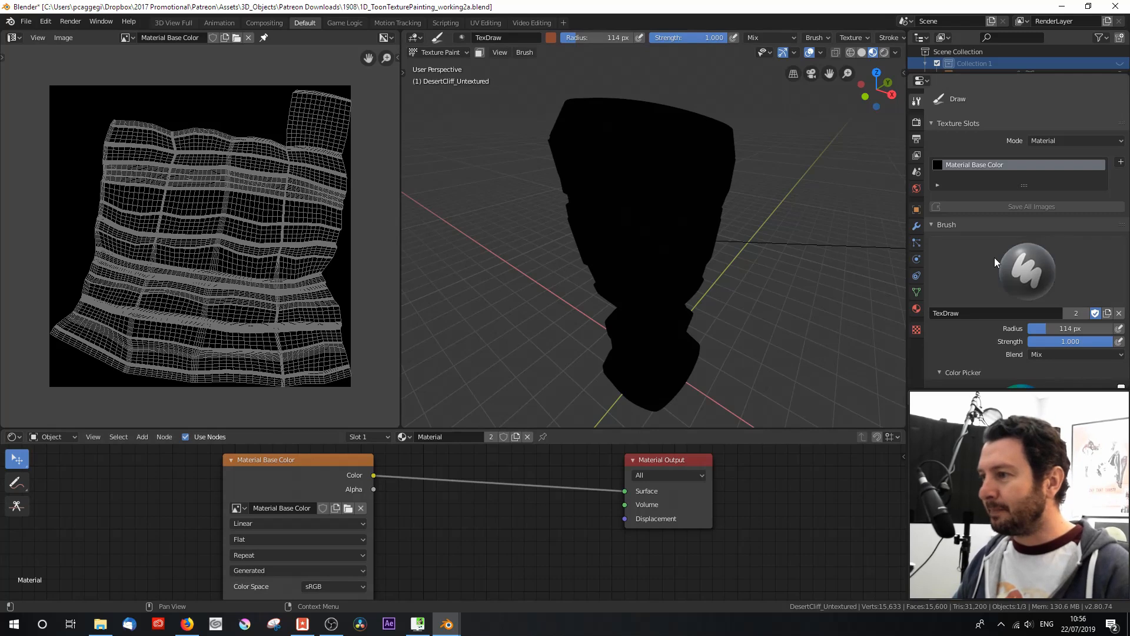
# Step: Examine the Draw brush's radius, strength, blend, color picker and palette settings
pyautogui.scroll(-2, 994, 257)
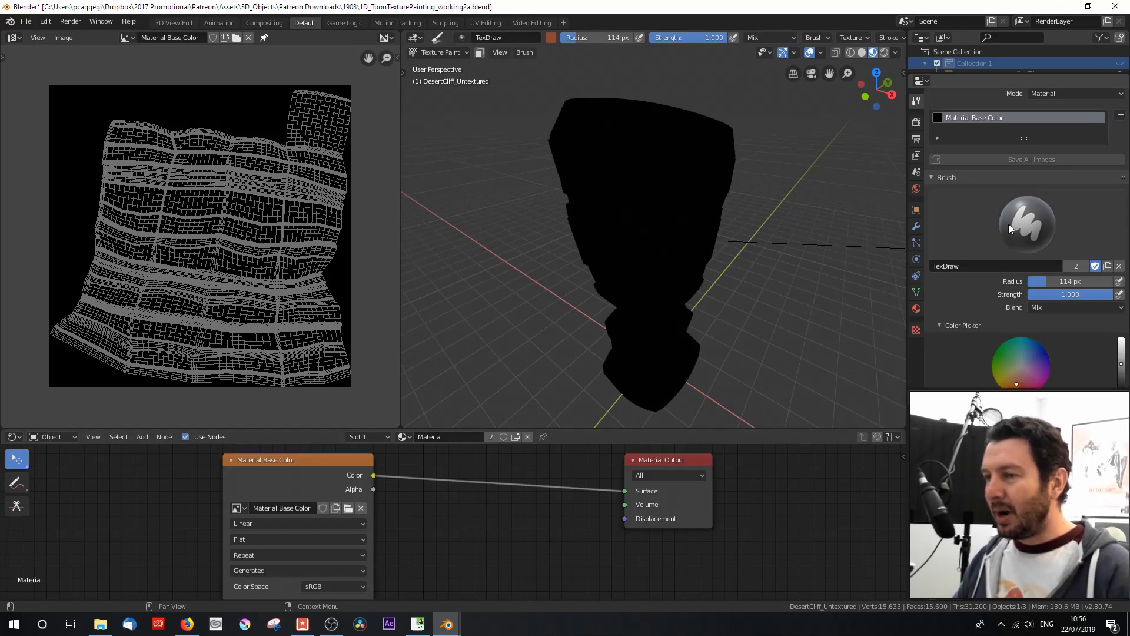
pyautogui.scroll(-6, 995, 257)
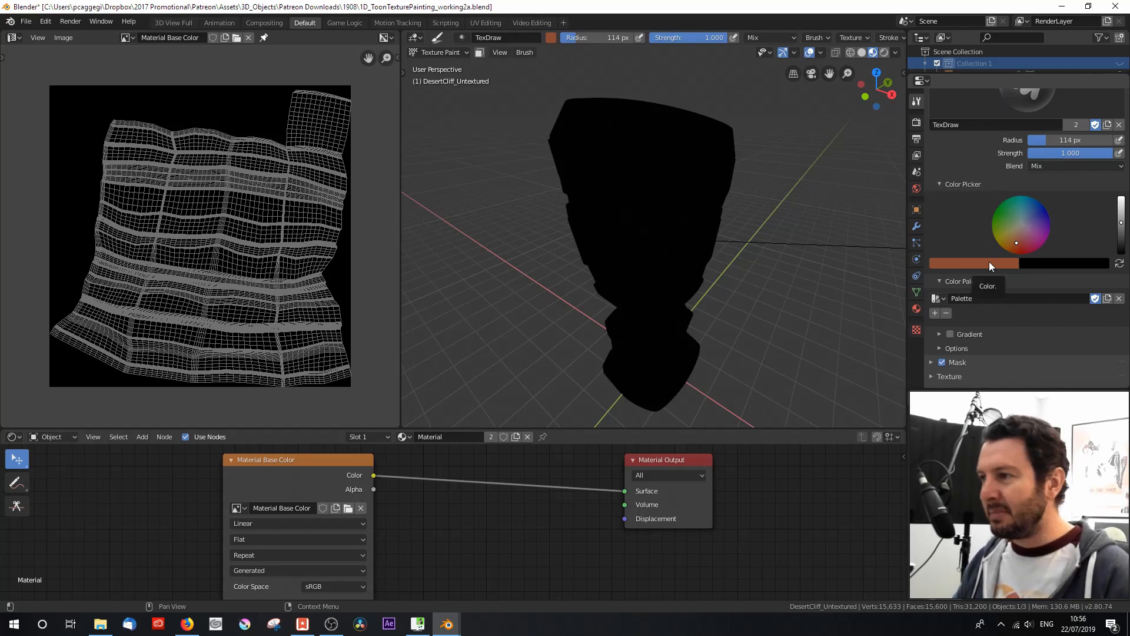
pyautogui.scroll(-1, 1043, 319)
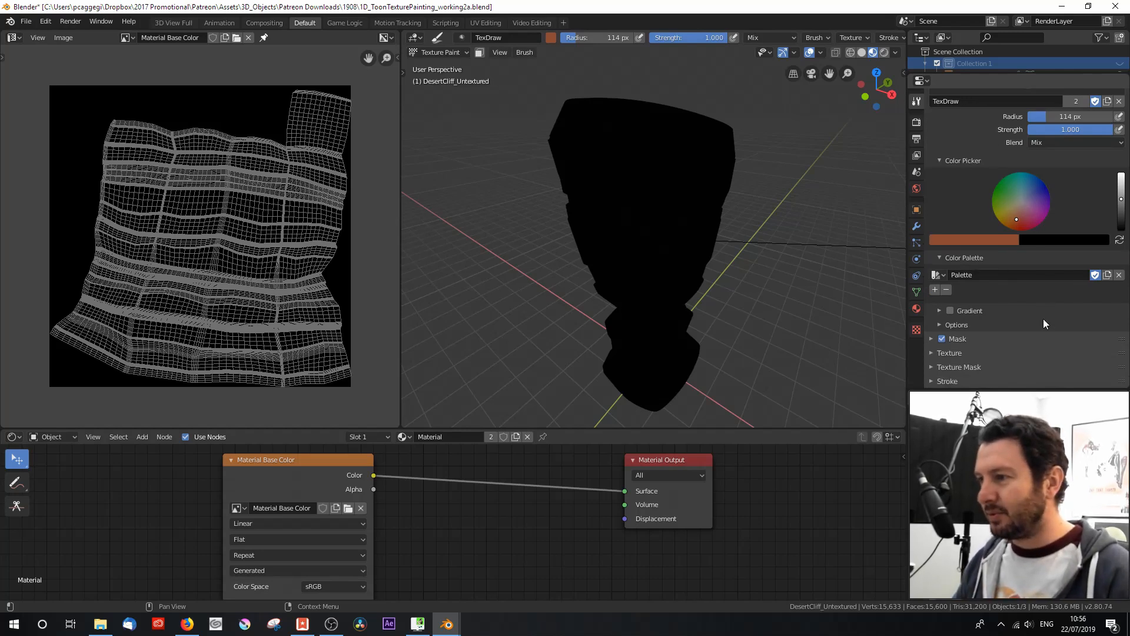
pyautogui.scroll(-8, 1043, 319)
pyautogui.scroll(12, 1041, 319)
pyautogui.scroll(4, 1035, 317)
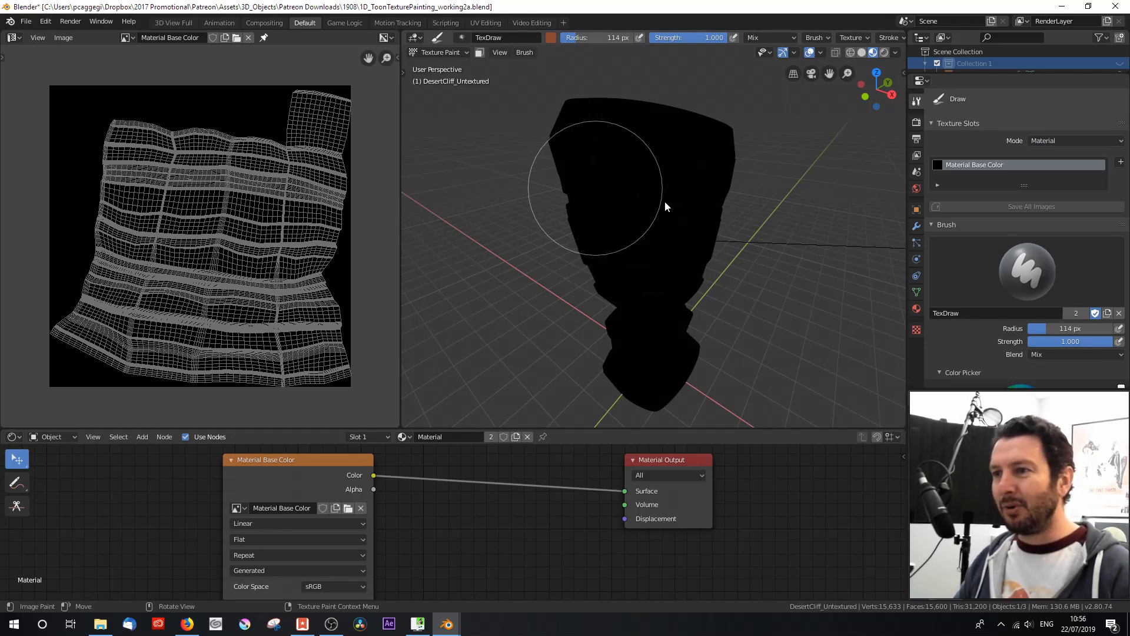
# Step: Try painting the cliff's upper part reddish brown with the TexDraw brush at 114 px radius and full strength
pyautogui.click(651, 208)
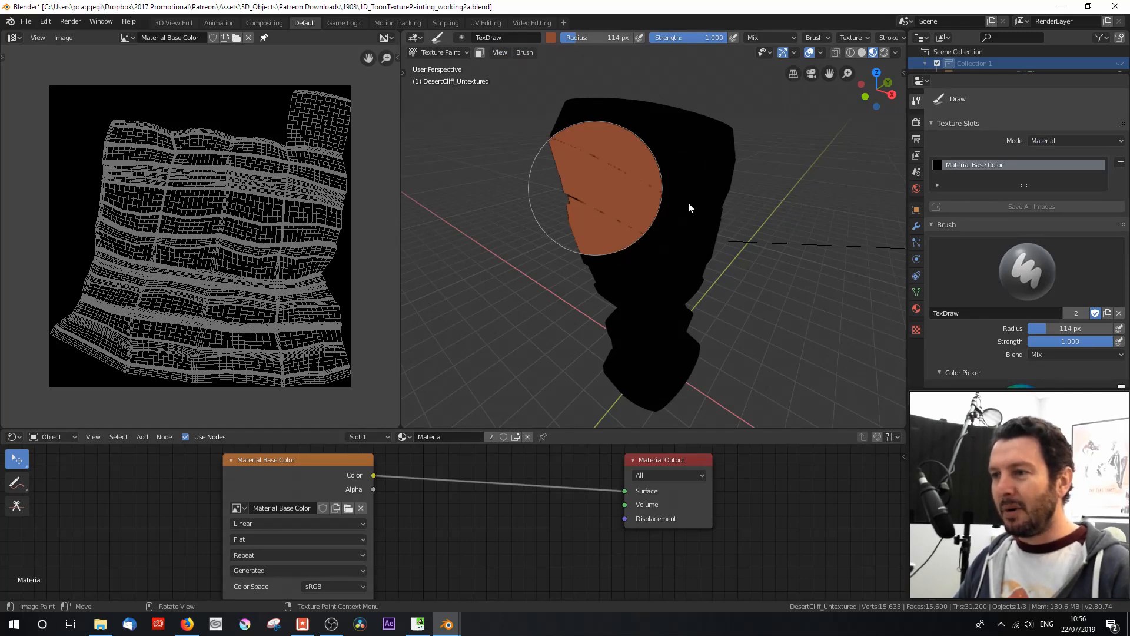
pyautogui.moveTo(678, 213); pyautogui.dragTo(591, 255)
pyautogui.moveTo(591, 255)
pyautogui.mouseDown(button='middle')
pyautogui.moveTo(689, 235)
pyautogui.moveTo(567, 235)
pyautogui.moveTo(480, 203)
pyautogui.moveTo(528, 224)
pyautogui.moveTo(575, 222)
pyautogui.moveTo(682, 159)
pyautogui.mouseUp(button='middle')
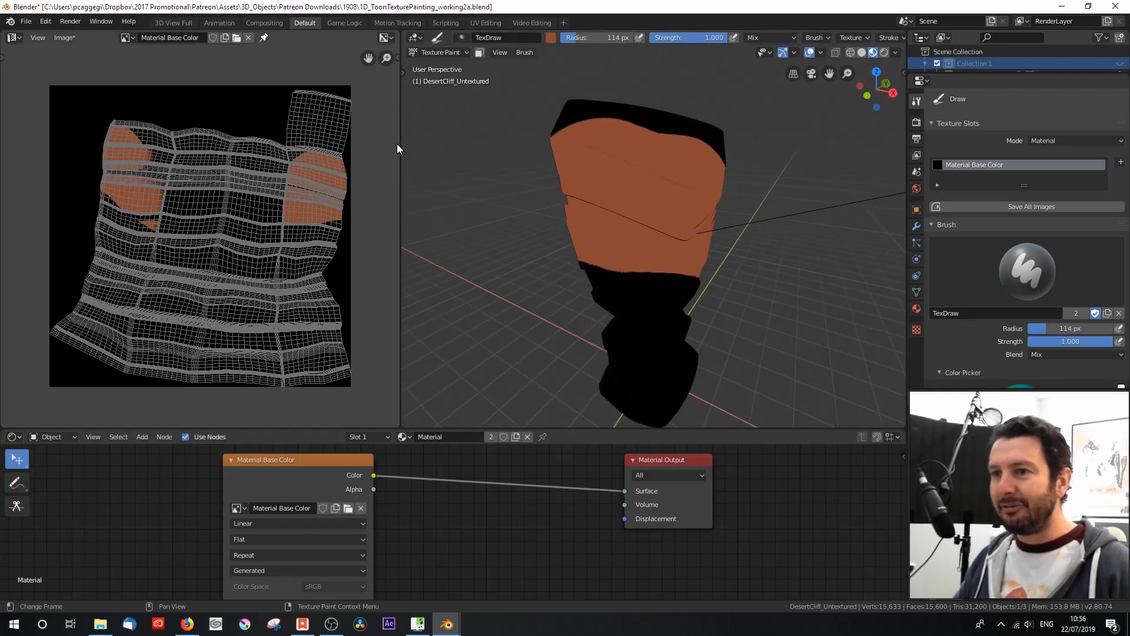
# Step: Narrow the Image Editor so the 3D Viewport gets more width
pyautogui.moveTo(401, 144); pyautogui.dragTo(339, 144)
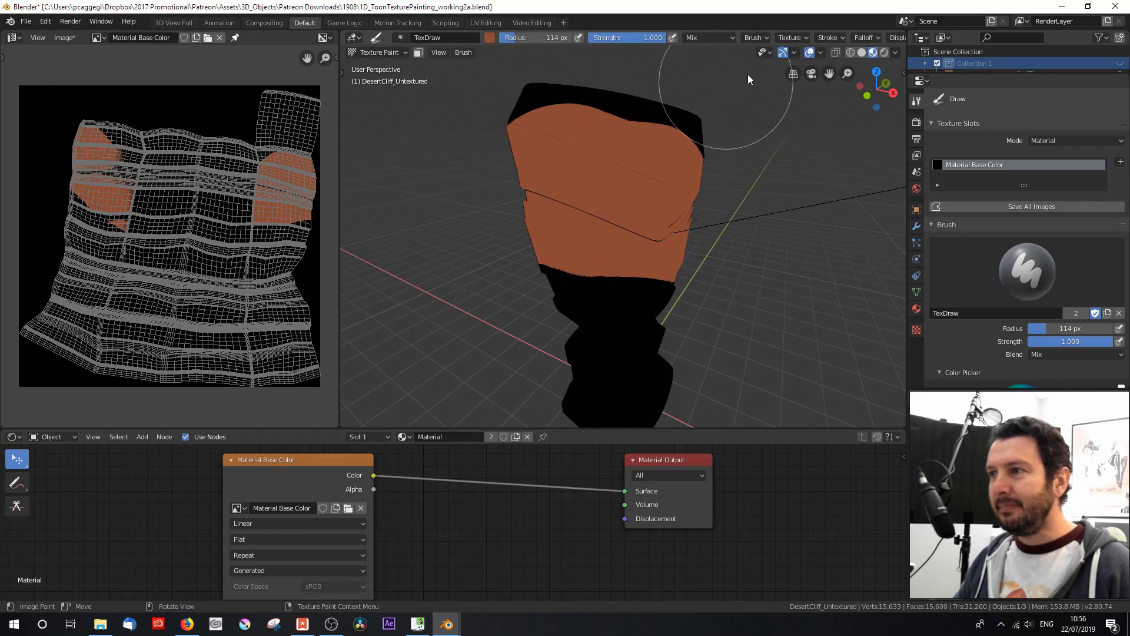
pyautogui.click(875, 39)
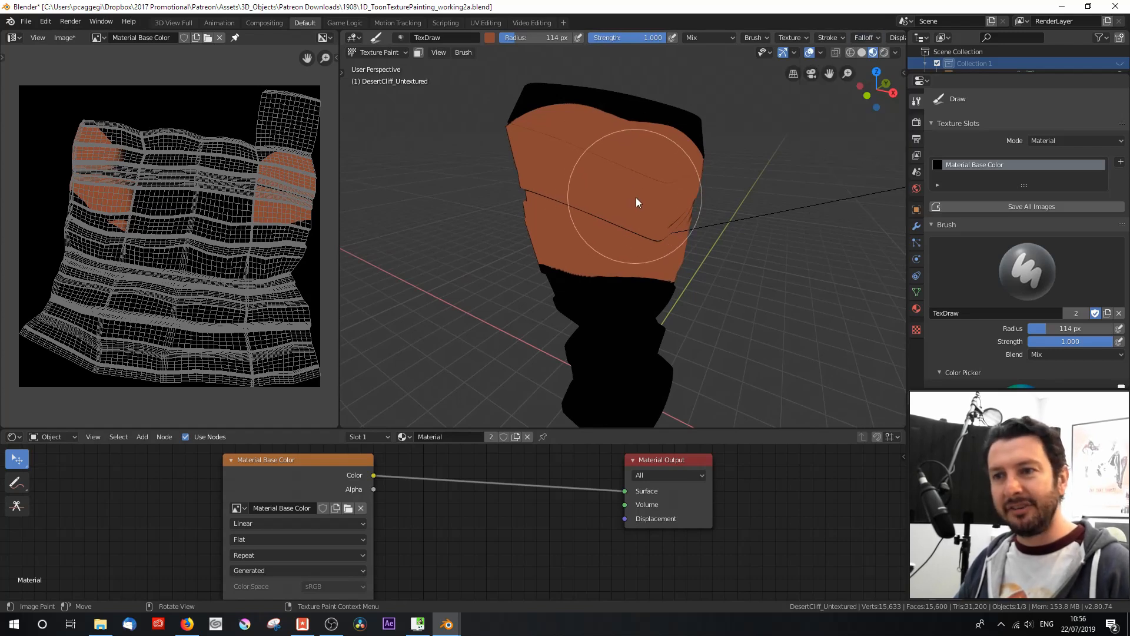
pyautogui.scroll(2, 94, 224)
pyautogui.press('Home')
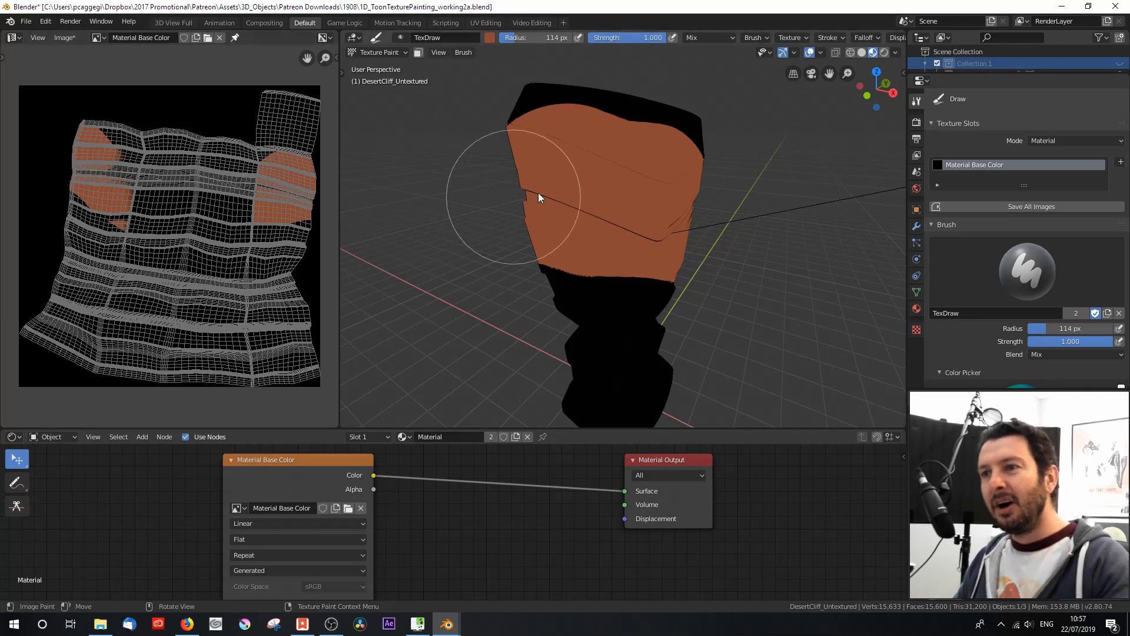
# Step: Undo the test paint strokes on the cliff
pyautogui.moveTo(648, 218)
pyautogui.mouseDown(button='middle')
pyautogui.moveTo(602, 225)
pyautogui.moveTo(559, 197)
pyautogui.moveTo(544, 213)
pyautogui.moveTo(645, 221)
pyautogui.moveTo(602, 207)
pyautogui.moveTo(638, 140)
pyautogui.mouseUp(button='middle')
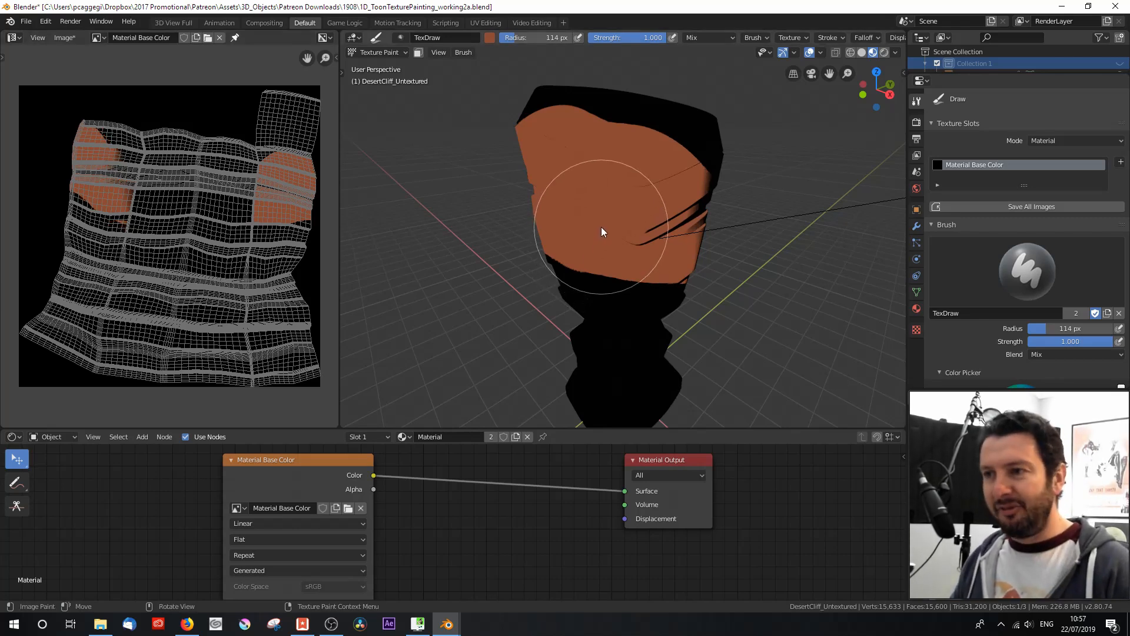
pyautogui.hotkey('ctrl', 'z')
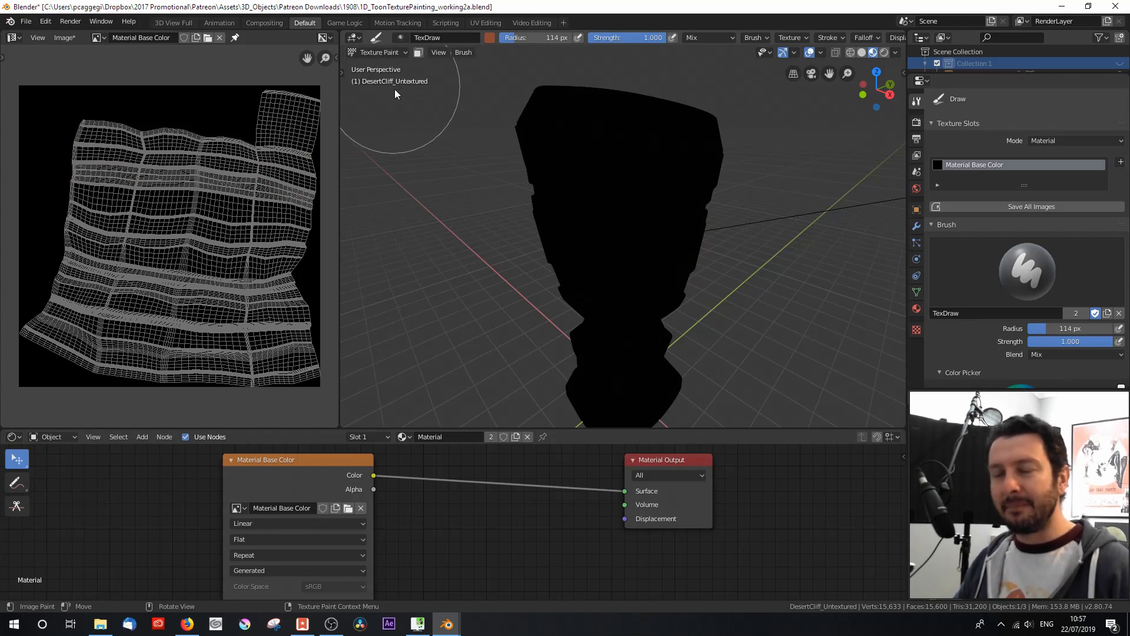
# Step: Fill the whole cliff with the reddish-brown brush color using the Fill tool, repeating the fill until the color is solid
pyautogui.press('t')
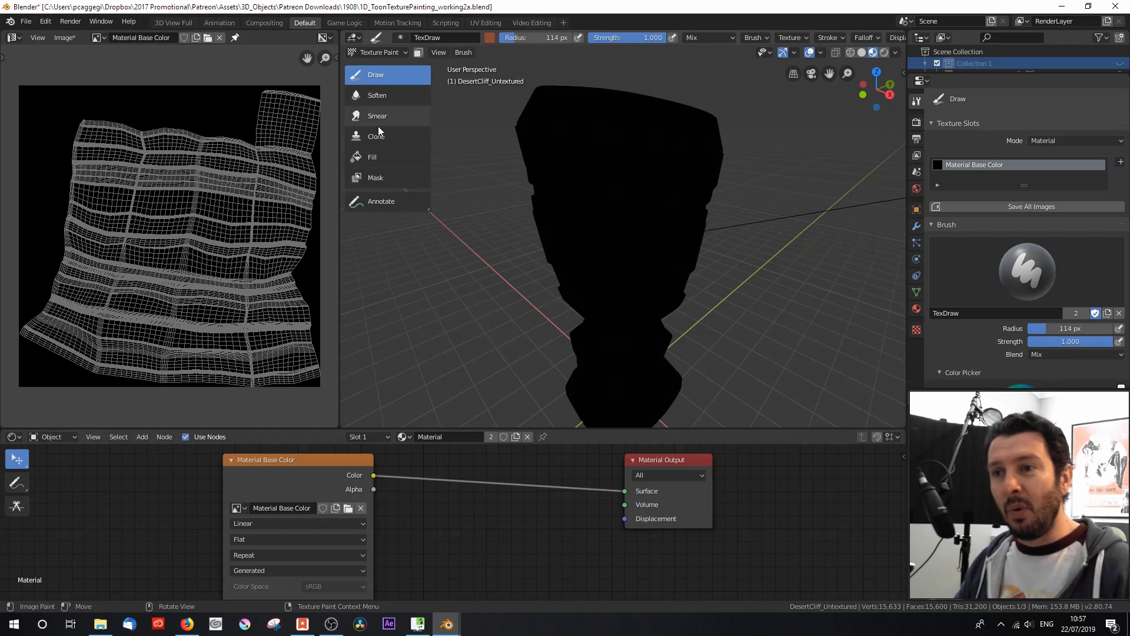
pyautogui.click(380, 155)
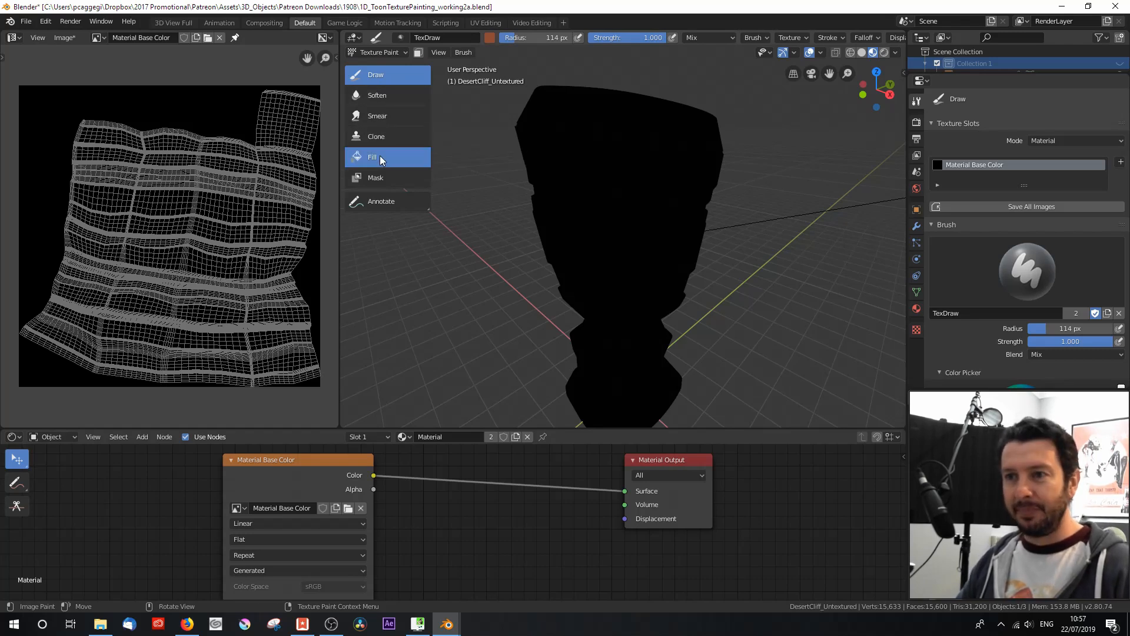
pyautogui.click(629, 168)
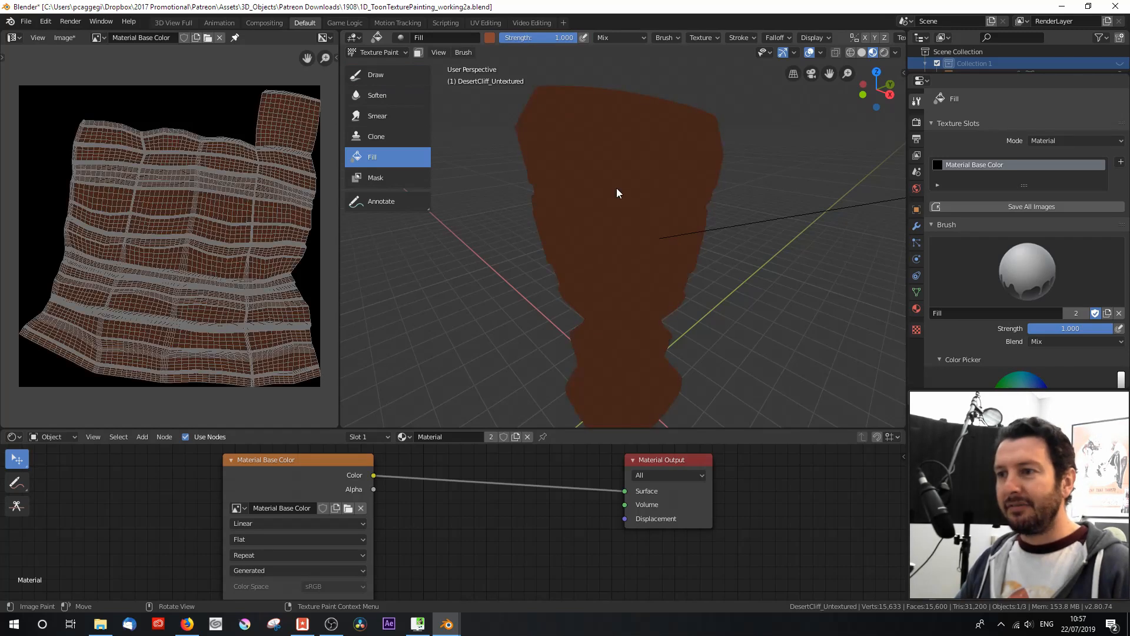
pyautogui.click(616, 188)
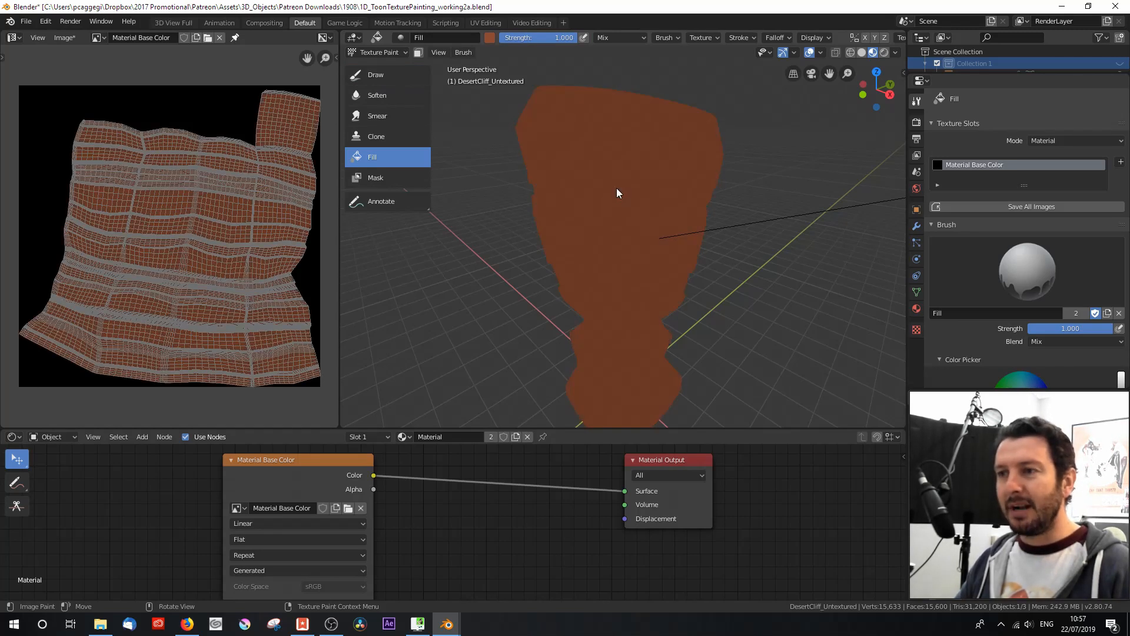
pyautogui.click(617, 189)
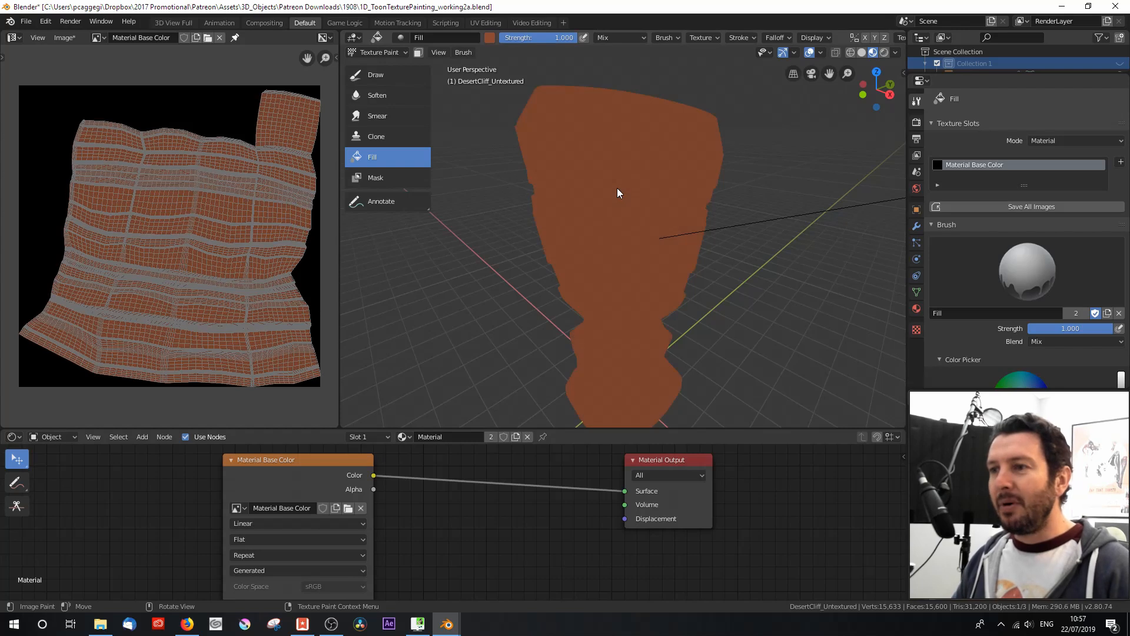
pyautogui.moveTo(501, 179)
pyautogui.mouseDown(button='middle')
pyautogui.moveTo(582, 232)
pyautogui.moveTo(699, 194)
pyautogui.moveTo(582, 196)
pyautogui.moveTo(517, 188)
pyautogui.moveTo(517, 176)
pyautogui.moveTo(535, 228)
pyautogui.moveTo(535, 212)
pyautogui.moveTo(531, 224)
pyautogui.moveTo(626, 222)
pyautogui.moveTo(515, 199)
pyautogui.moveTo(536, 193)
pyautogui.moveTo(526, 203)
pyautogui.mouseUp(button='middle')
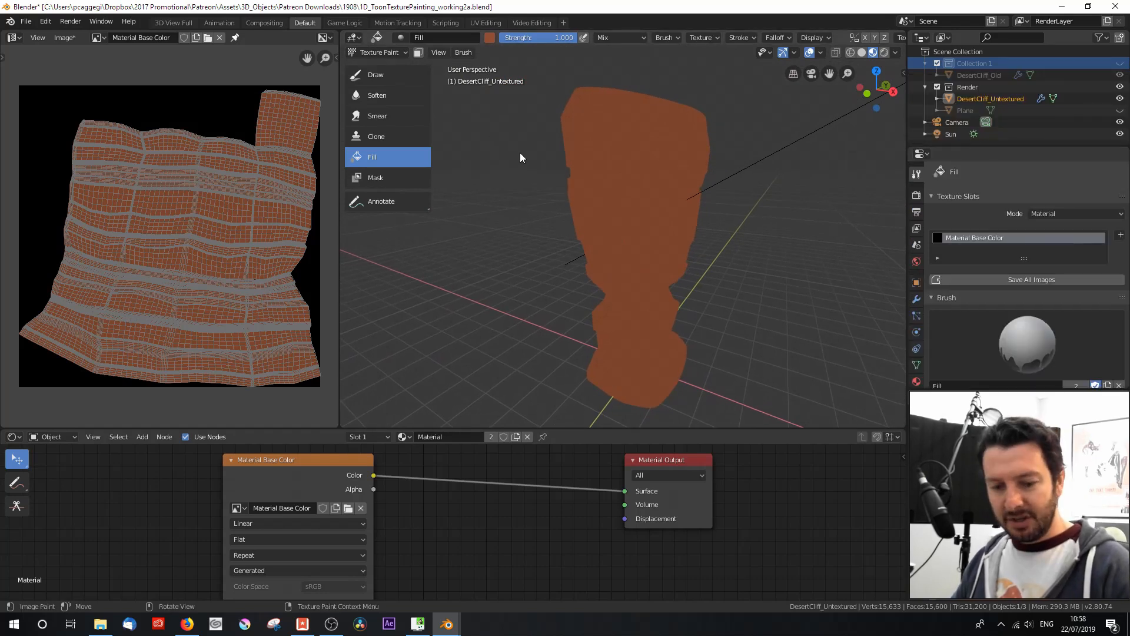
# Step: Switch to Object Mode and toggle the visibility of Collection 1 and DesertCliff_Old to view the old cliff for reference
pyautogui.hotkey('ctrl', 'Tab')
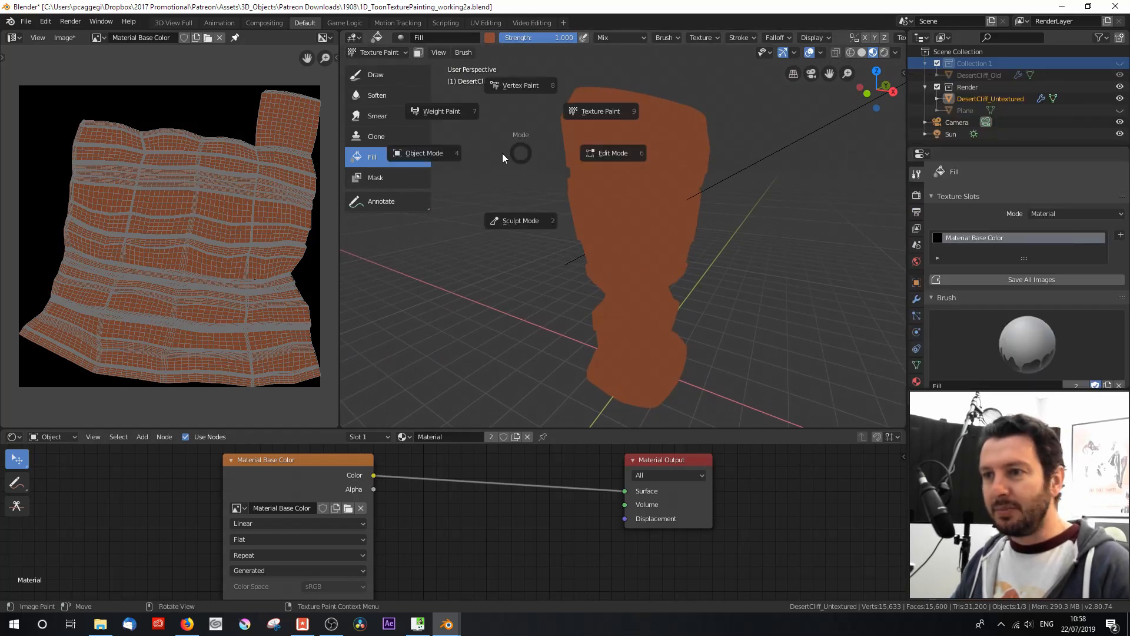
pyautogui.click(455, 155)
pyautogui.press('h')
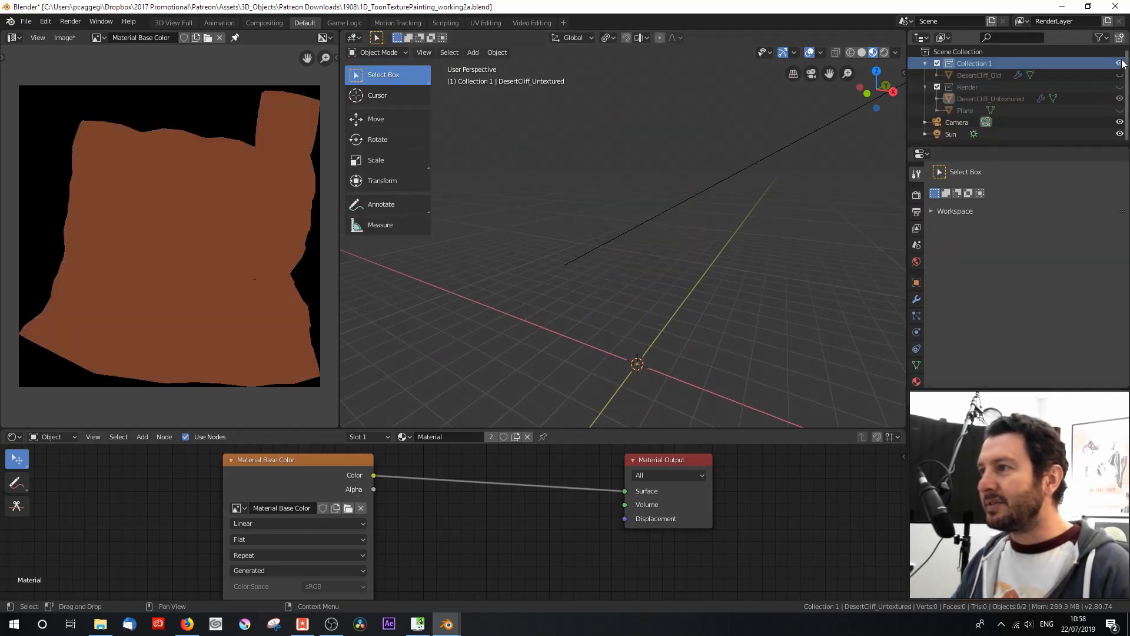
pyautogui.click(1119, 75)
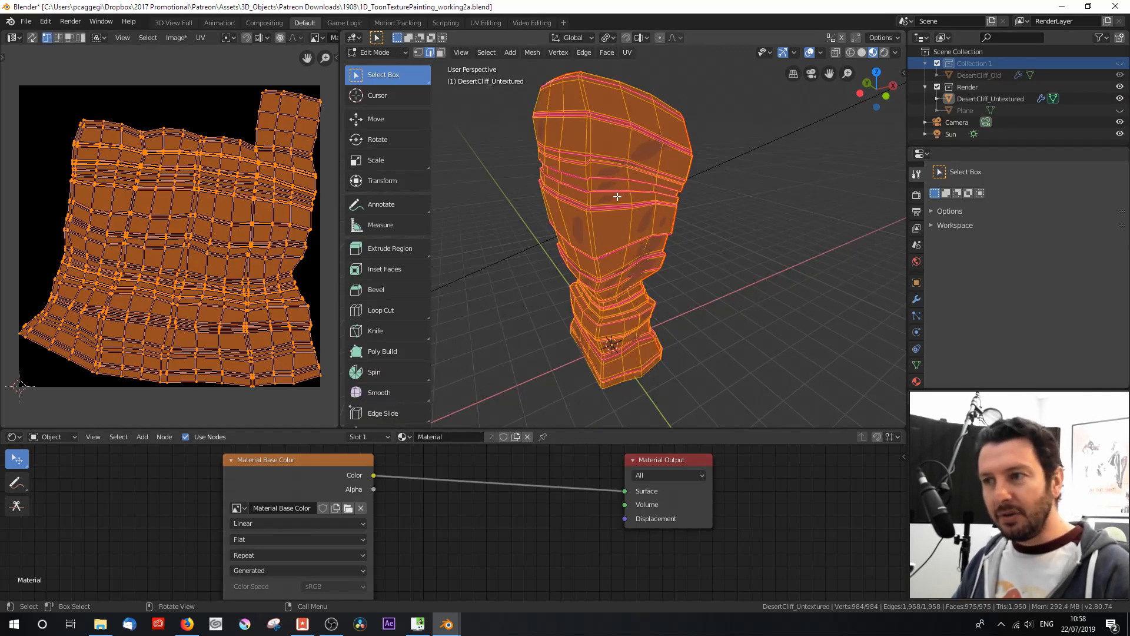
# Step: Deselect all of the DesertCliff_Untextured mesh in Edit Mode and switch to face selection
pyautogui.hotkey('alt', 'a')
pyautogui.moveTo(559, 182); pyautogui.dragTo(644, 171, button='middle')
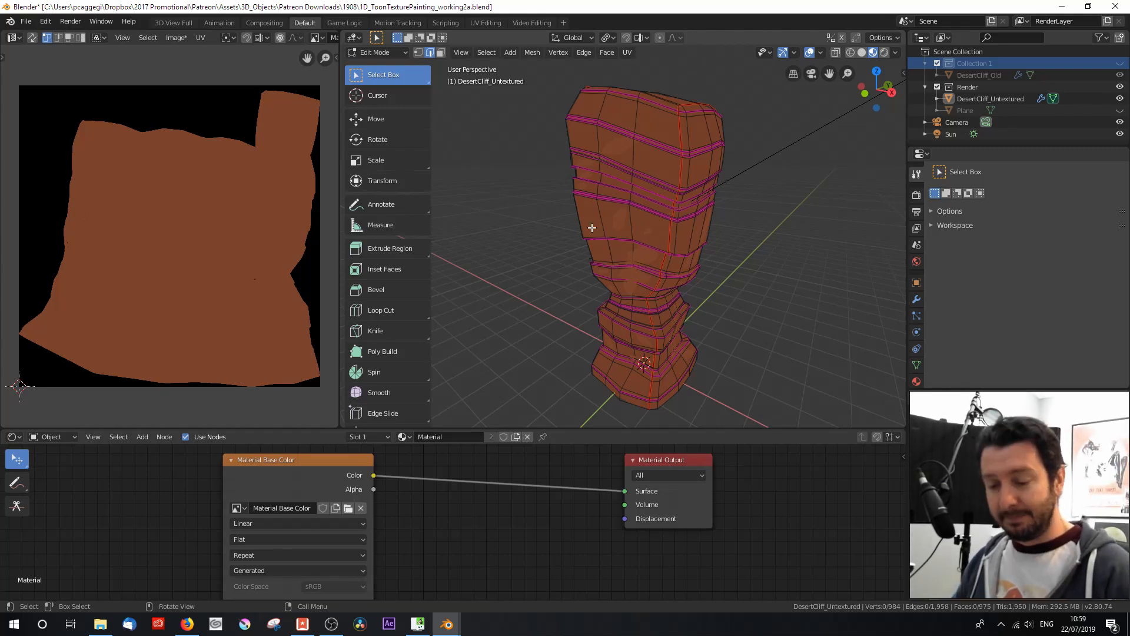
pyautogui.press('t')
pyautogui.click(388, 51)
pyautogui.click(390, 52)
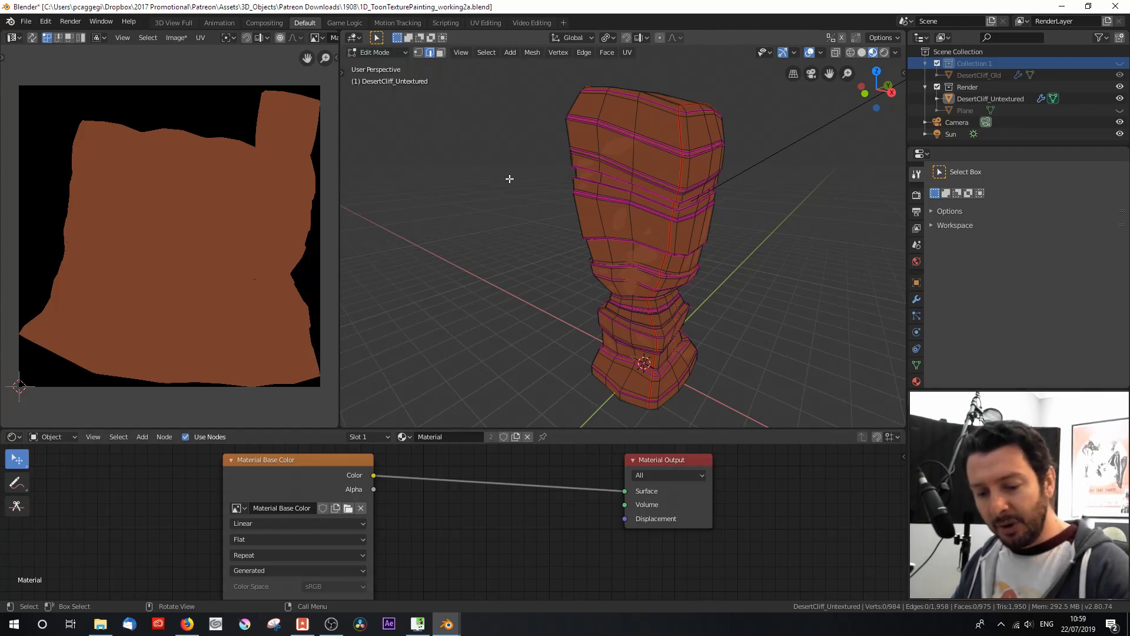
pyautogui.press('3')
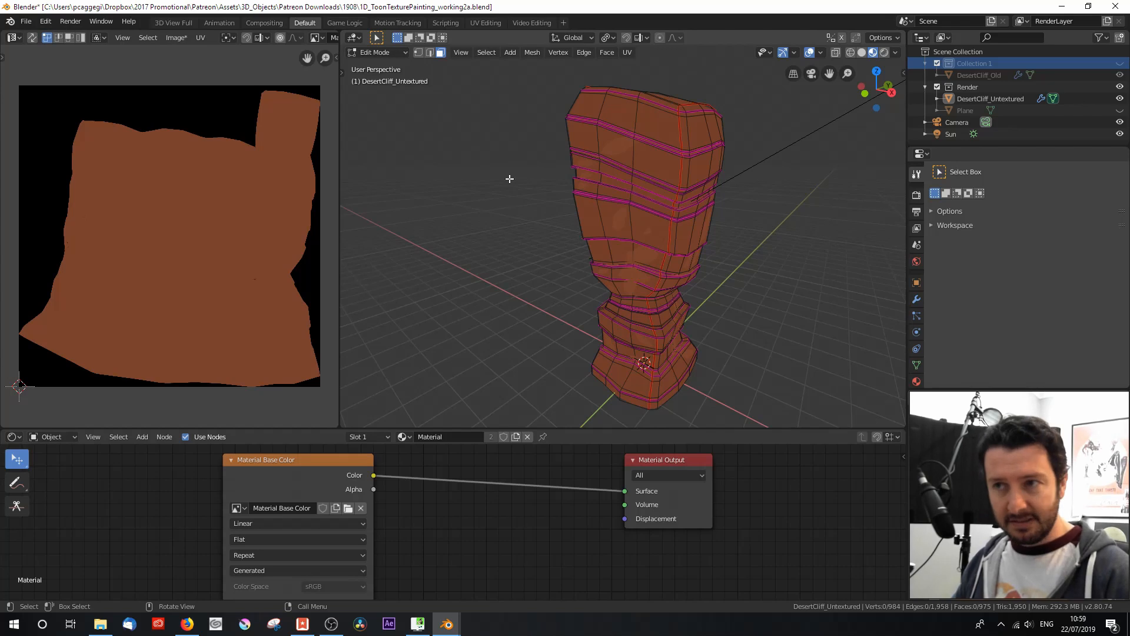
# Step: Select multiple horizontal bands of faces around the cliff as face loops, including the top and base, leaving the recessed bands between them unselected
pyautogui.scroll(2, 719, 220)
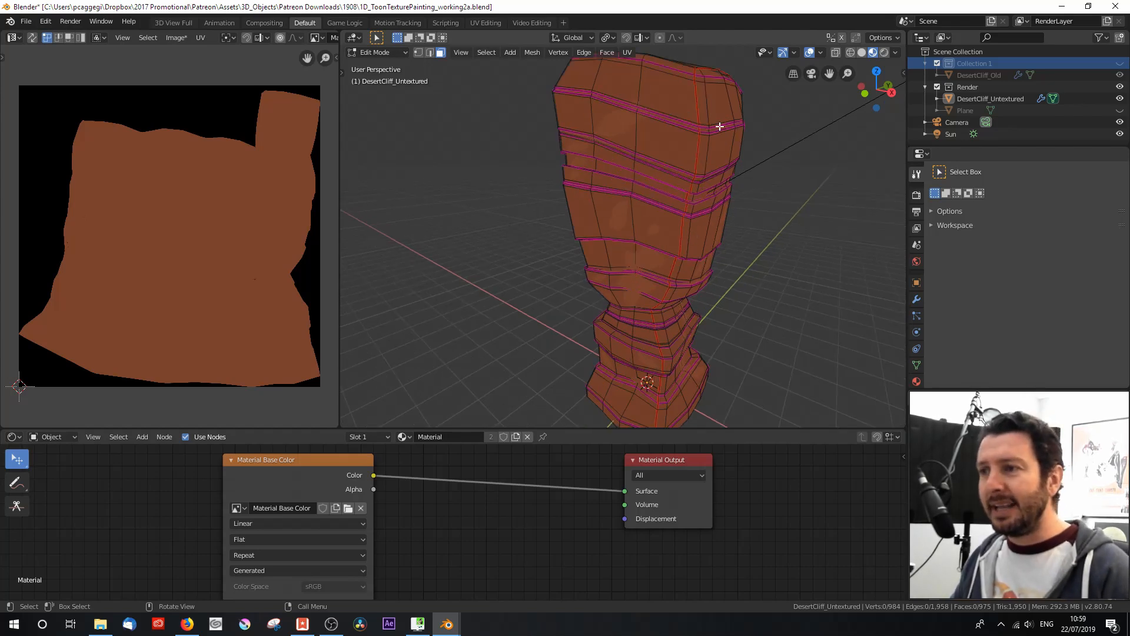
pyautogui.moveTo(698, 161); pyautogui.dragTo(655, 163, button='middle')
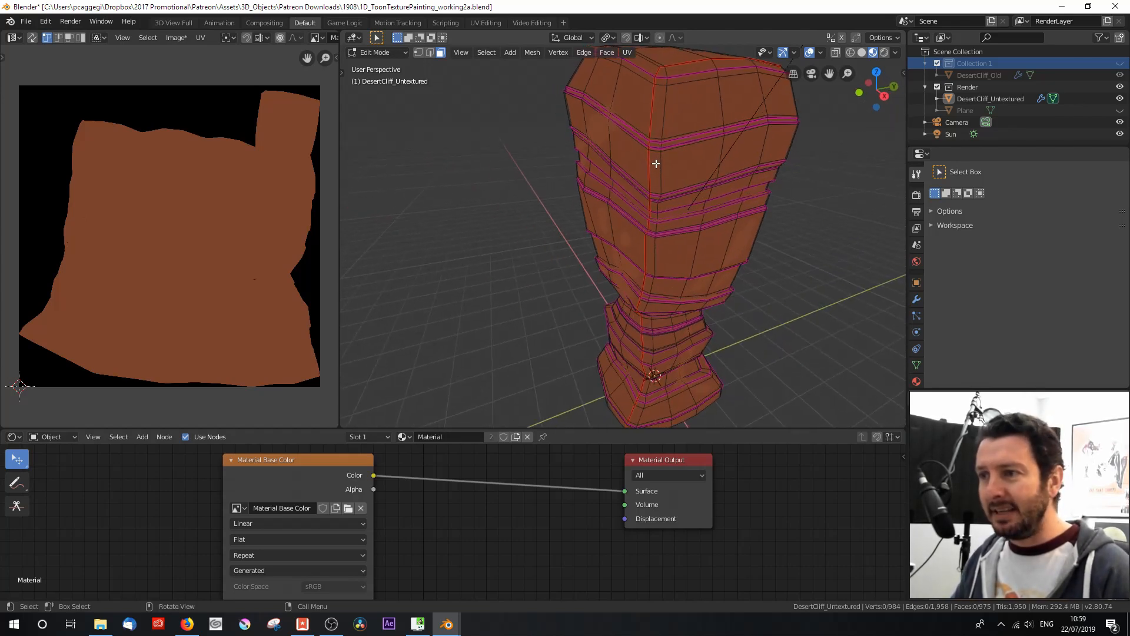
pyautogui.scroll(2, 663, 167)
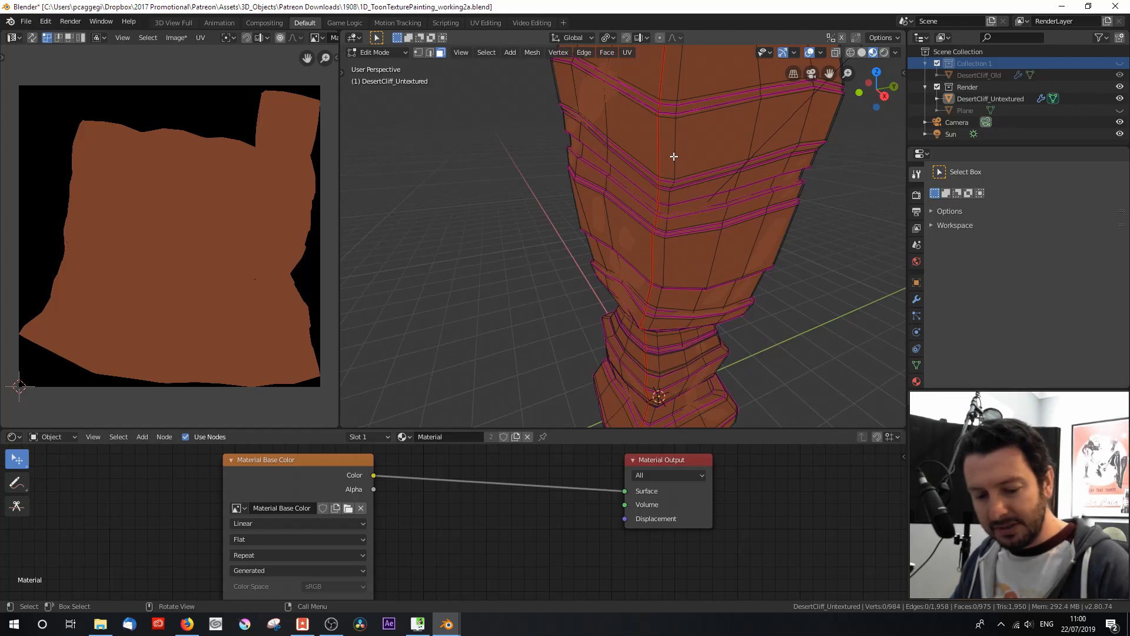
pyautogui.keyDown('ctrl'); pyautogui.keyDown('alt'); pyautogui.click(674, 148); pyautogui.keyUp('alt'); pyautogui.keyUp('ctrl')
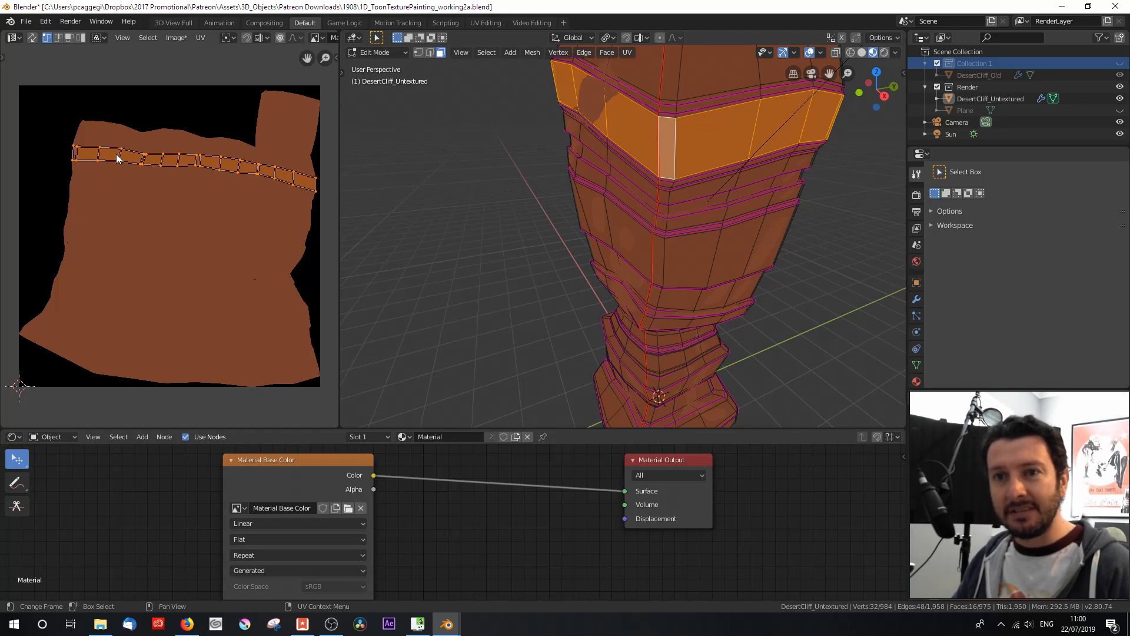
pyautogui.keyDown('alt'); pyautogui.keyDown('shift'); pyautogui.click(670, 256); pyautogui.keyUp('shift'); pyautogui.keyUp('alt')
pyautogui.moveTo(670, 256); pyautogui.dragTo(699, 248, button='middle')
pyautogui.keyDown('alt'); pyautogui.keyDown('shift'); pyautogui.click(702, 371); pyautogui.keyUp('shift'); pyautogui.keyUp('alt')
pyautogui.keyDown('alt'); pyautogui.keyDown('shift'); pyautogui.click(703, 400); pyautogui.keyUp('shift'); pyautogui.keyUp('alt')
pyautogui.keyDown('alt'); pyautogui.keyDown('shift'); pyautogui.click(700, 245); pyautogui.keyUp('shift'); pyautogui.keyUp('alt')
pyautogui.keyDown('alt'); pyautogui.keyDown('shift'); pyautogui.click(700, 221); pyautogui.keyUp('shift'); pyautogui.keyUp('alt')
pyautogui.moveTo(701, 206); pyautogui.dragTo(683, 227, button='middle')
pyautogui.keyDown('alt'); pyautogui.keyDown('shift'); pyautogui.click(678, 198); pyautogui.keyUp('shift'); pyautogui.keyUp('alt')
pyautogui.keyDown('alt'); pyautogui.keyDown('shift'); pyautogui.click(673, 152); pyautogui.keyUp('shift'); pyautogui.keyUp('alt')
pyautogui.moveTo(673, 152); pyautogui.dragTo(677, 182, button='middle')
pyautogui.keyDown('shift'); pyautogui.click(557, 133); pyautogui.keyUp('shift')
pyautogui.keyDown('shift'); pyautogui.click(579, 168); pyautogui.keyUp('shift')
pyautogui.keyDown('shift'); pyautogui.click(712, 183); pyautogui.keyUp('shift')
pyautogui.keyDown('shift'); pyautogui.click(648, 109); pyautogui.keyUp('shift')
pyautogui.keyDown('alt'); pyautogui.keyDown('shift'); pyautogui.click(611, 278); pyautogui.keyUp('shift'); pyautogui.keyUp('alt')
pyautogui.keyDown('alt'); pyautogui.keyDown('shift'); pyautogui.click(532, 144); pyautogui.keyUp('shift'); pyautogui.keyUp('alt')
pyautogui.moveTo(532, 144); pyautogui.dragTo(655, 177, button='middle')
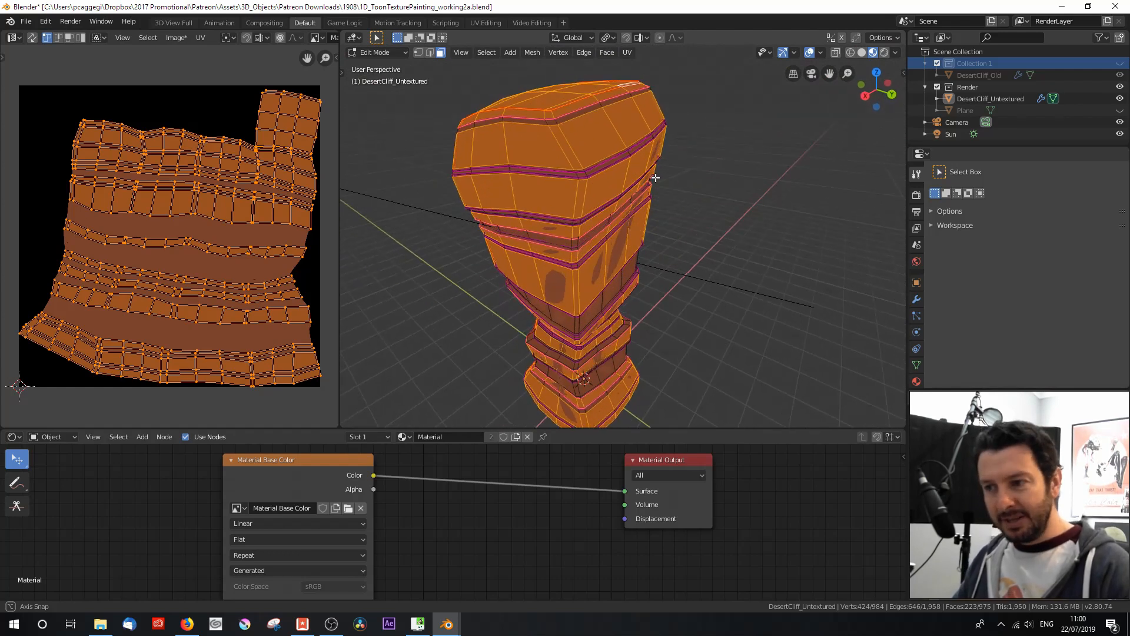
pyautogui.scroll(-2, 656, 208)
pyautogui.moveTo(611, 265); pyautogui.dragTo(689, 236, button='middle')
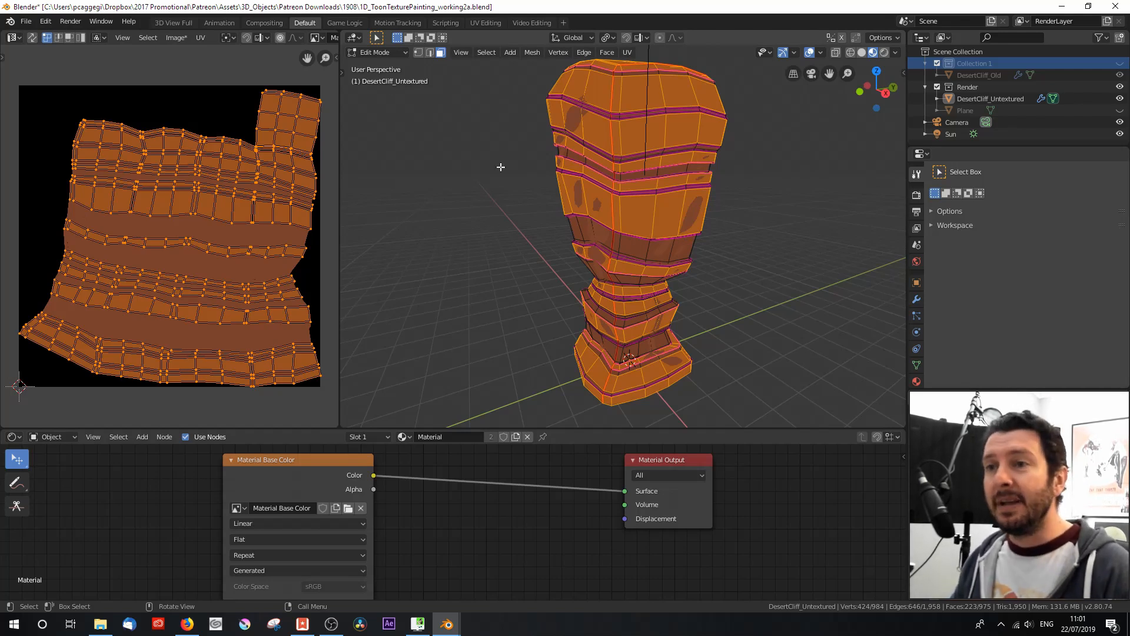
# Step: Switch the cliff to Texture Paint mode and set the Fill brush color to orange
pyautogui.click(372, 52)
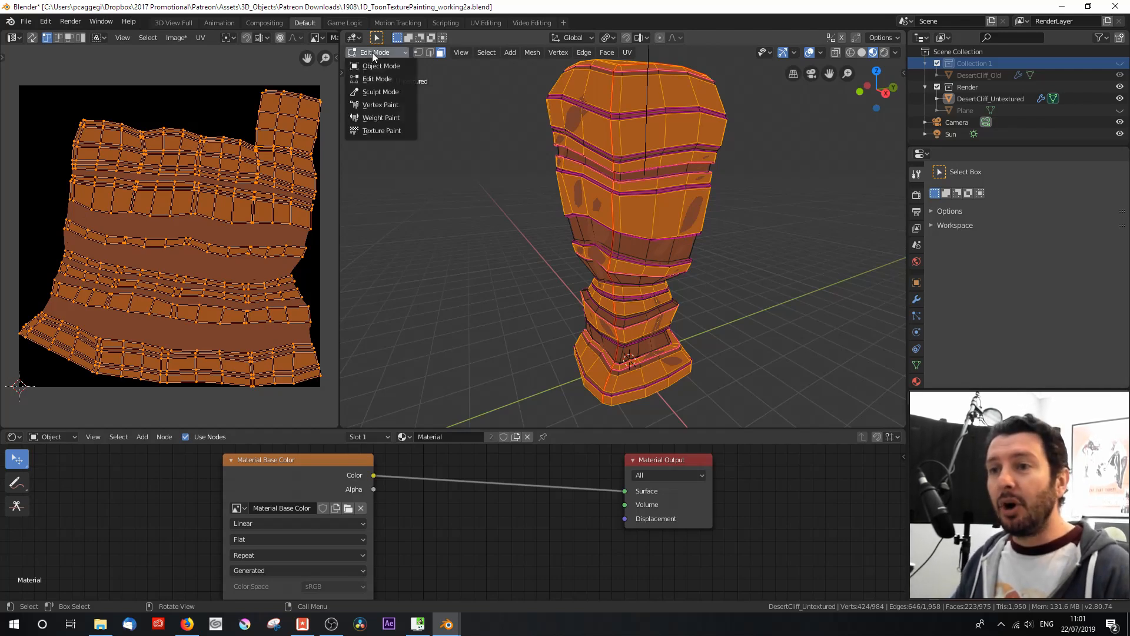
pyautogui.click(388, 130)
pyautogui.moveTo(515, 190)
pyautogui.mouseDown(button='middle')
pyautogui.moveTo(490, 199)
pyautogui.moveTo(504, 191)
pyautogui.mouseUp(button='middle')
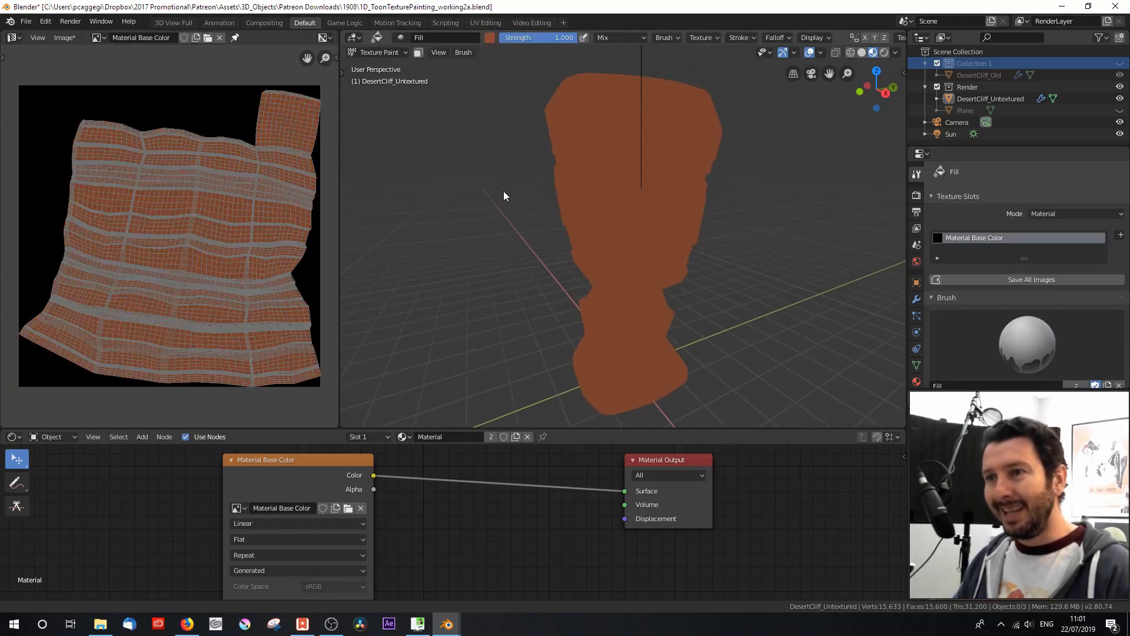
pyautogui.click(488, 38)
pyautogui.click(574, 93)
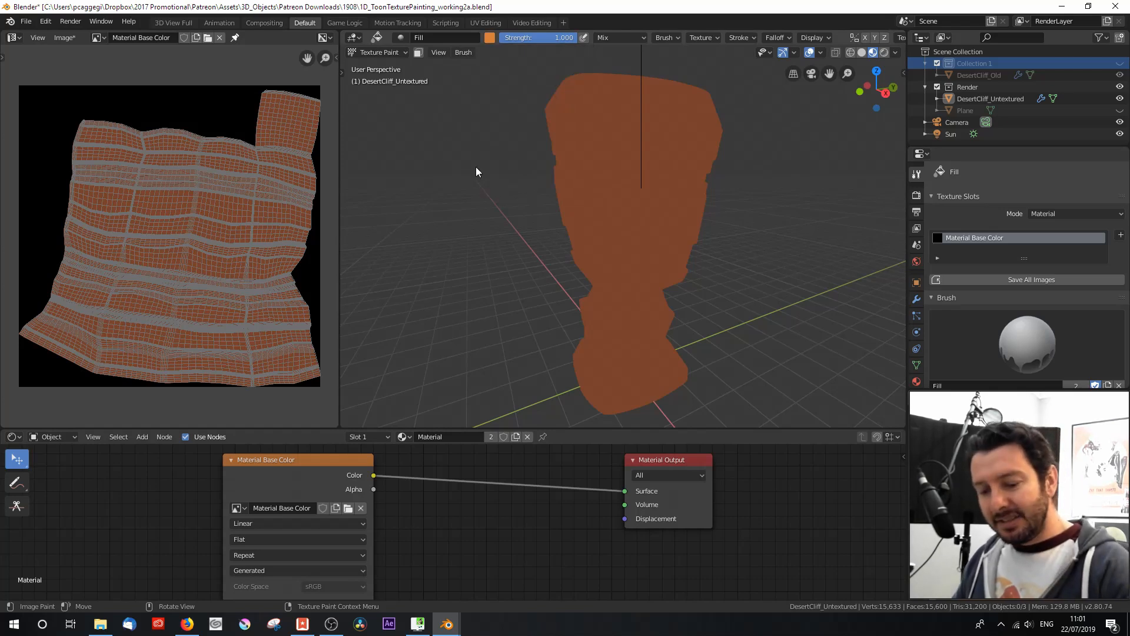
# Step: Check the selected face bands in Edit Mode and return to Texture Paint with the paint tools shown
pyautogui.press('t')
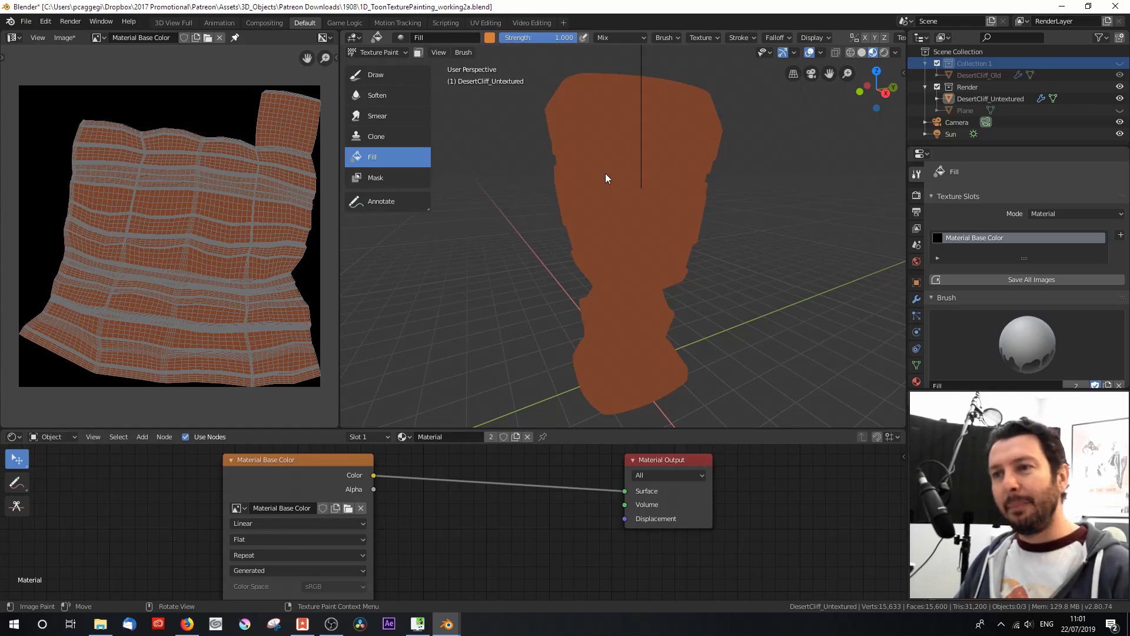
pyautogui.press('Tab')
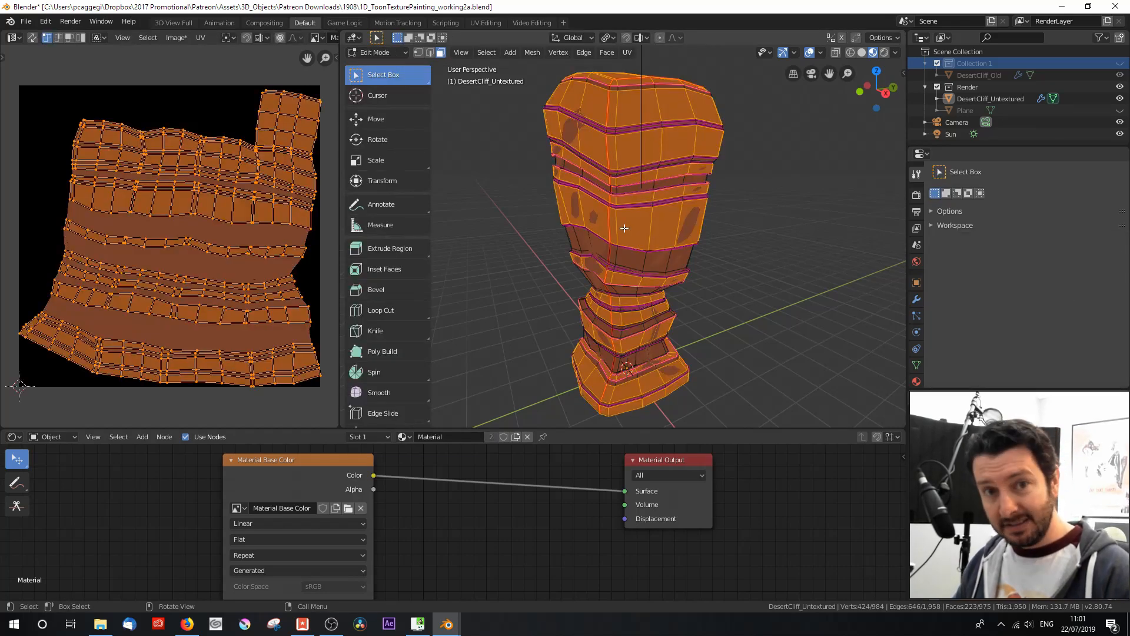
pyautogui.press('Tab')
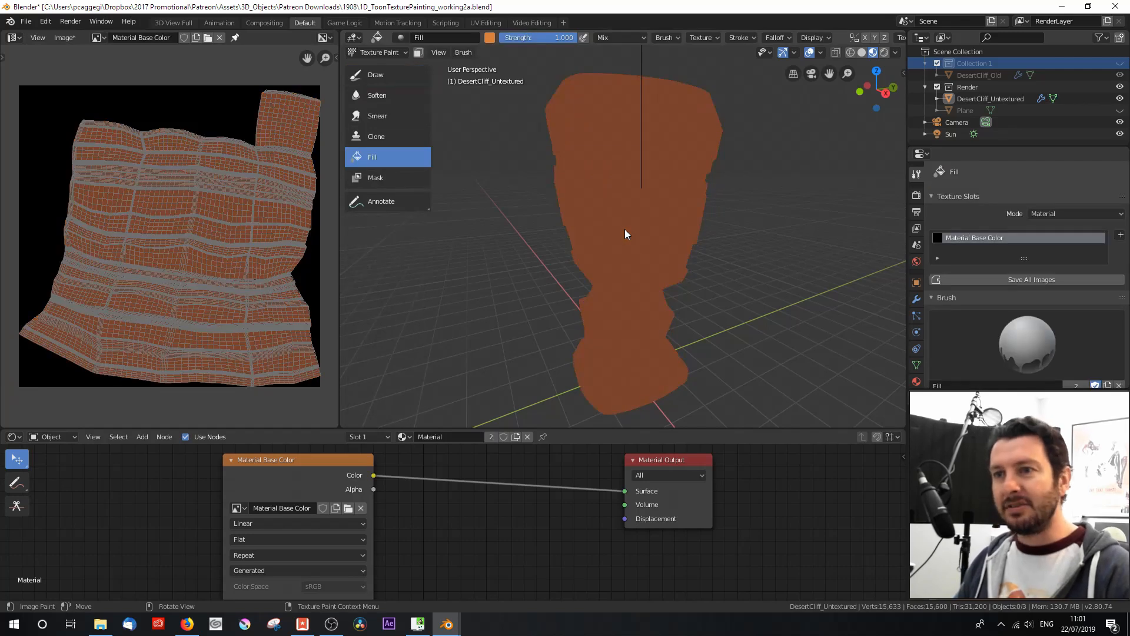
# Step: Enable face selection masking for painting and fill the selected rock bands with orange
pyautogui.click(419, 53)
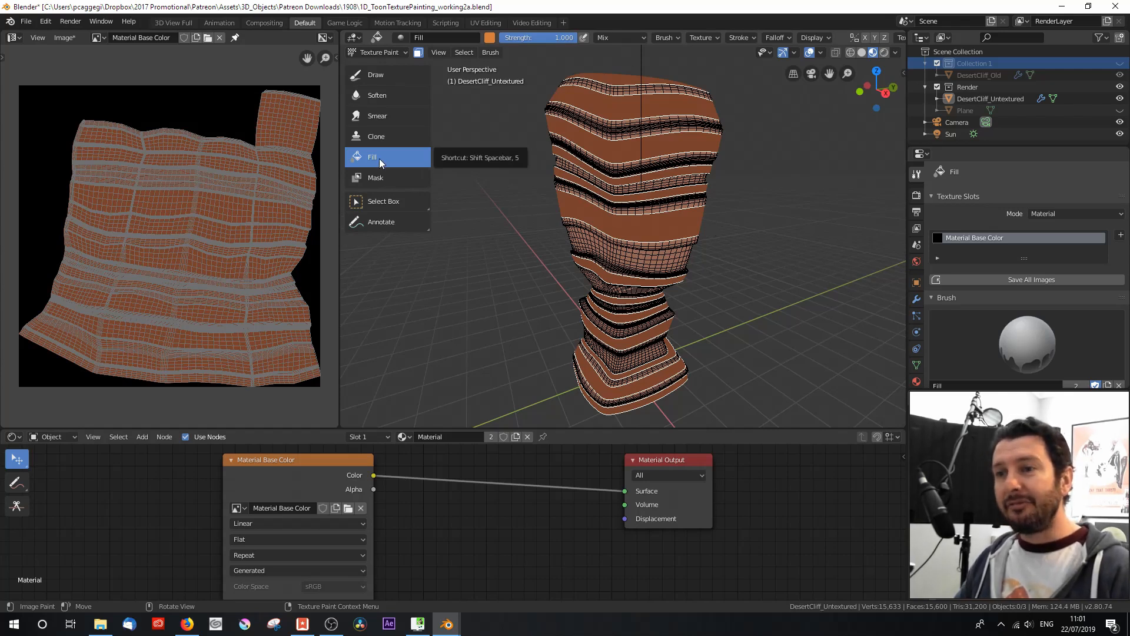
pyautogui.click(630, 105)
pyautogui.click(630, 105)
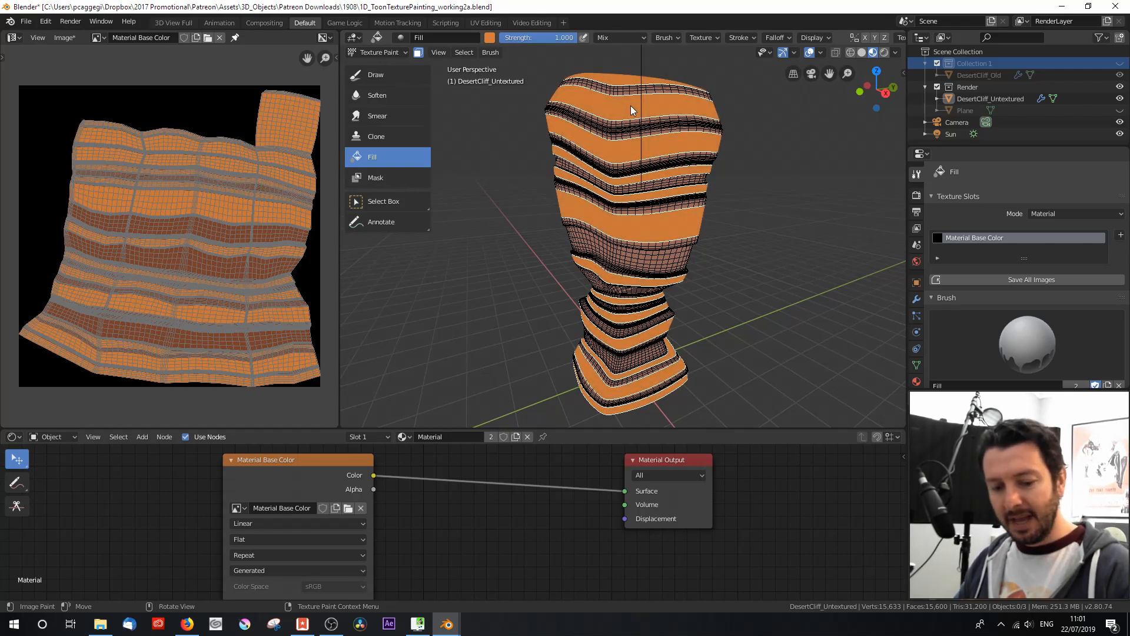
# Step: Return the cliff to Object Mode to check the orange and brown stripes from several sides, and save the file
pyautogui.hotkey('ctrl', 'Tab')
pyautogui.click(535, 108)
pyautogui.moveTo(522, 189); pyautogui.dragTo(645, 191, button='middle')
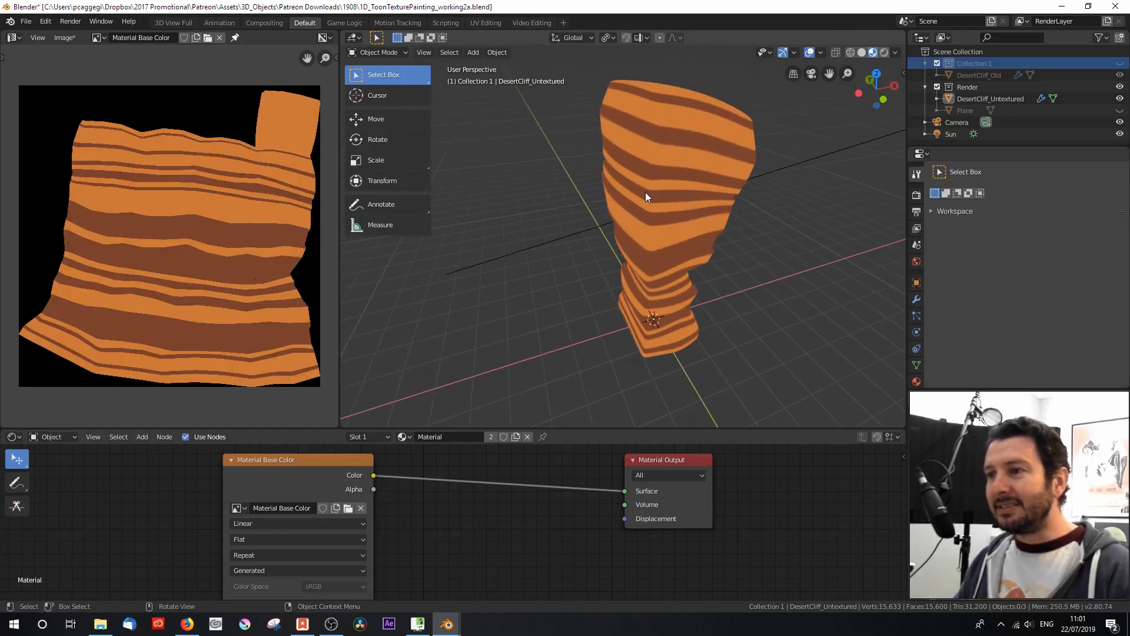
pyautogui.scroll(4, 671, 171)
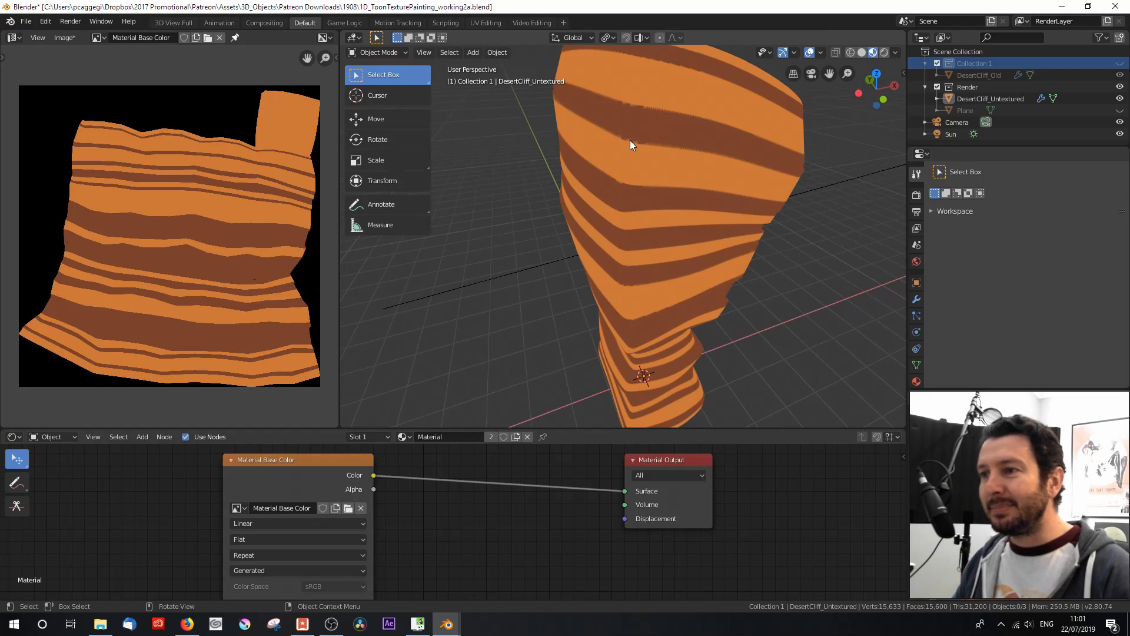
pyautogui.moveTo(666, 125); pyautogui.dragTo(601, 143, button='middle')
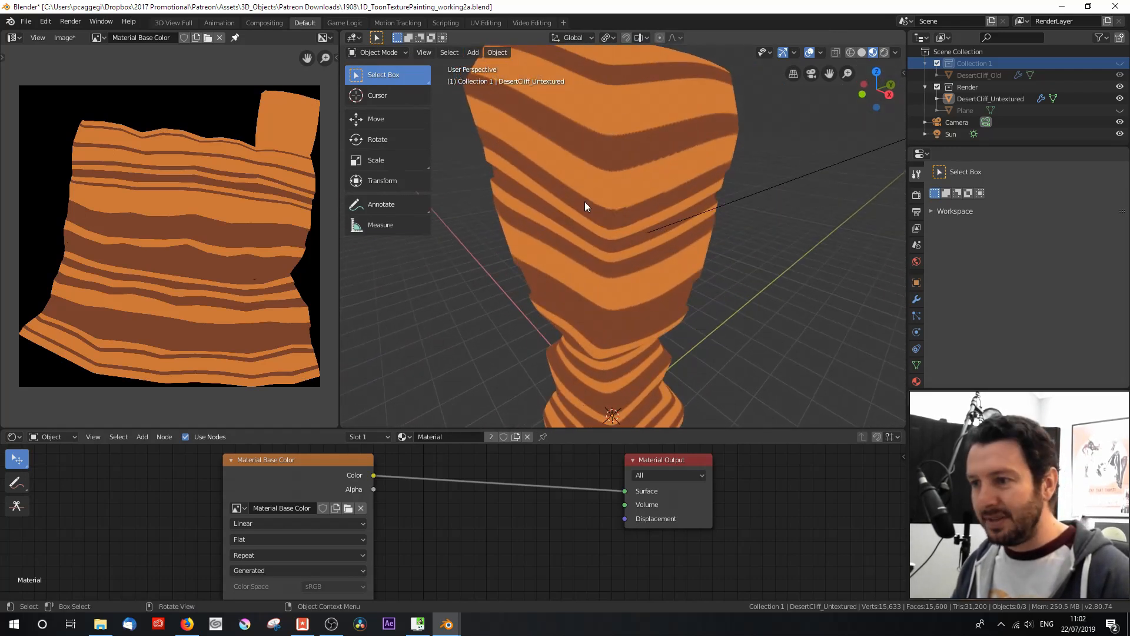
pyautogui.moveTo(588, 233); pyautogui.dragTo(635, 232, button='middle')
pyautogui.hotkey('ctrl', 's')
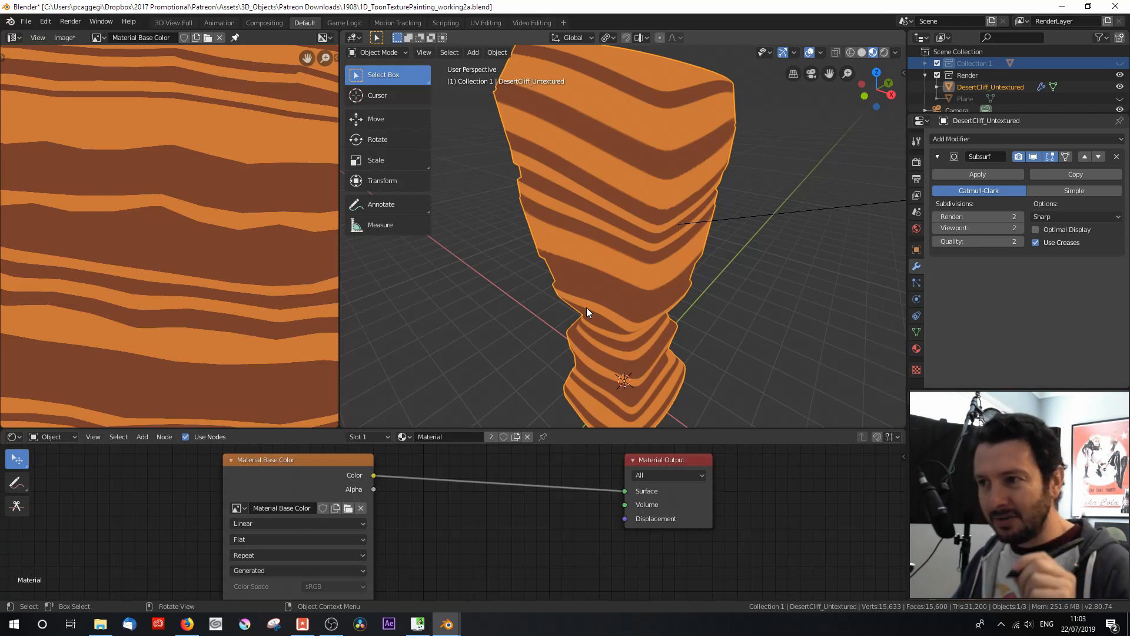
# Step: Put the cliff back in Texture Paint mode, disable the face selection mask and activate the Draw brush
pyautogui.scroll(-2, 586, 308)
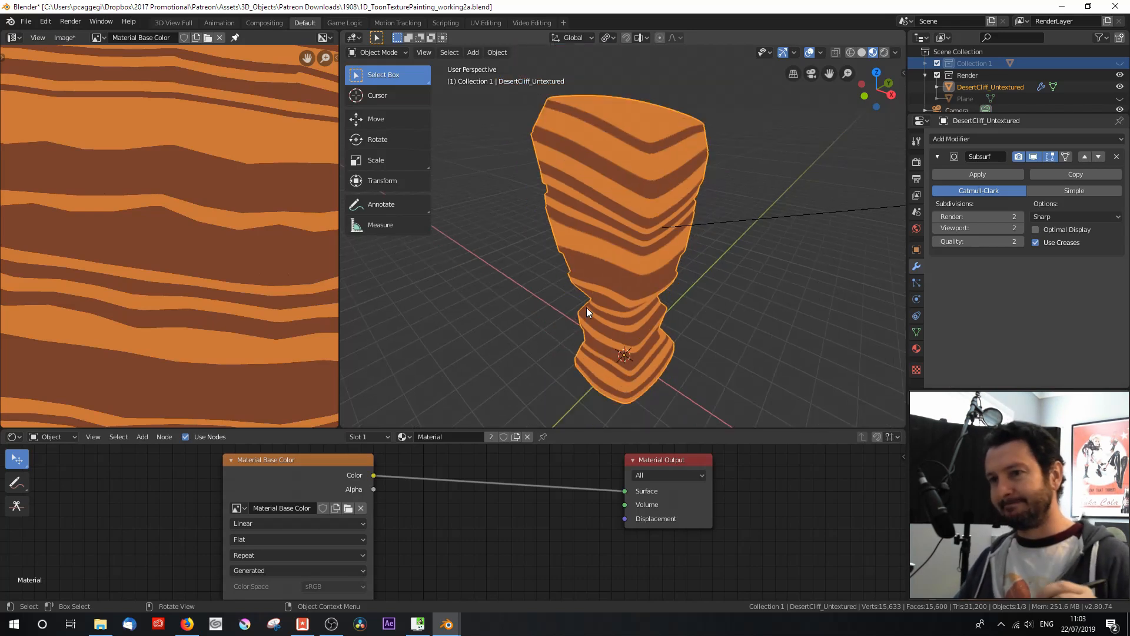
pyautogui.click(400, 51)
pyautogui.click(390, 132)
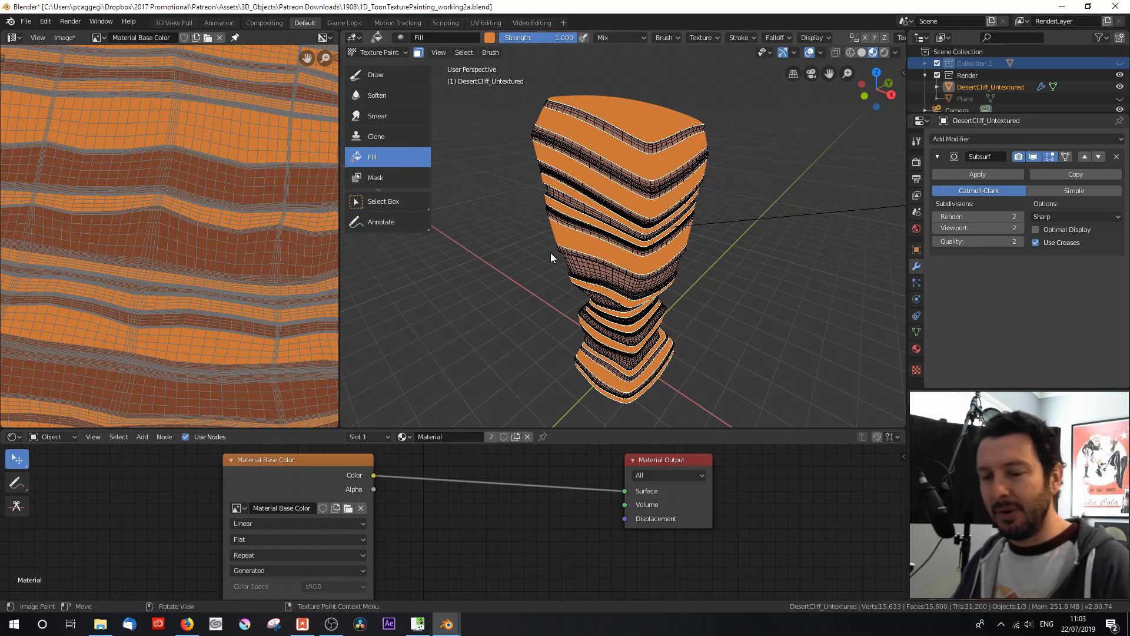
pyautogui.click(418, 52)
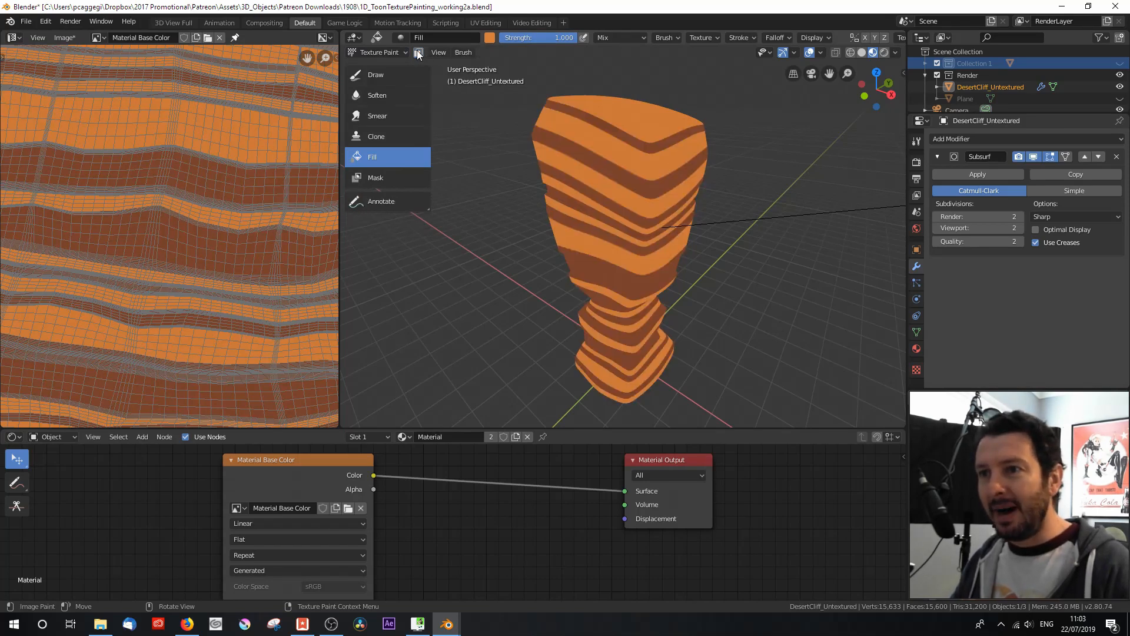
pyautogui.click(381, 77)
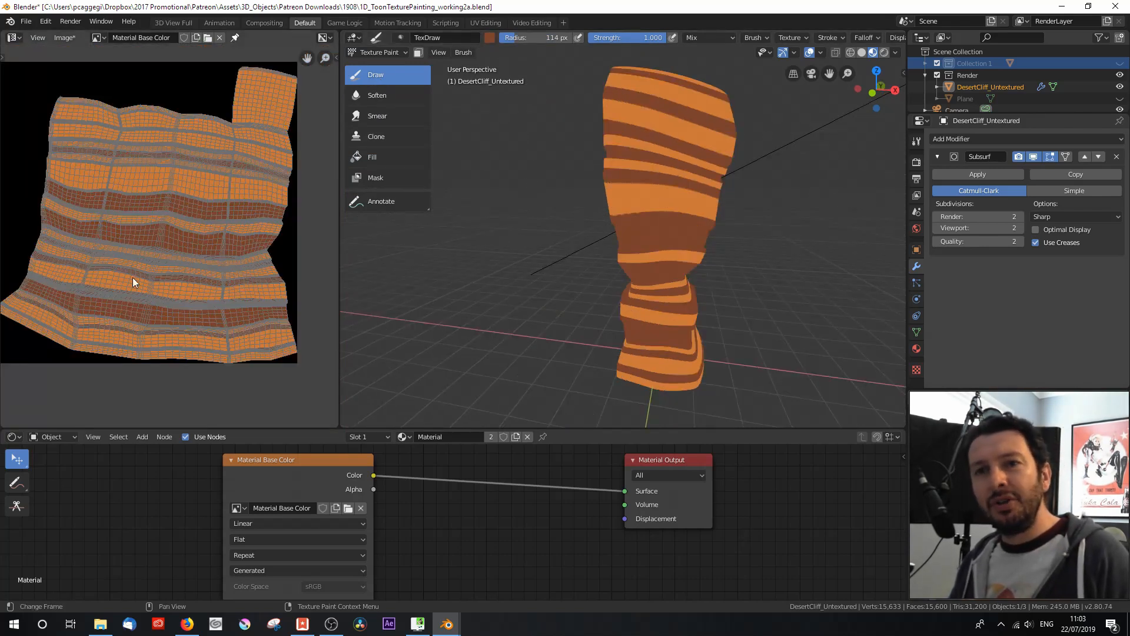
# Step: Change the UV Editor showing Material Base Color to an Image Editor in Paint mode
pyautogui.click(13, 37)
pyautogui.click(26, 93)
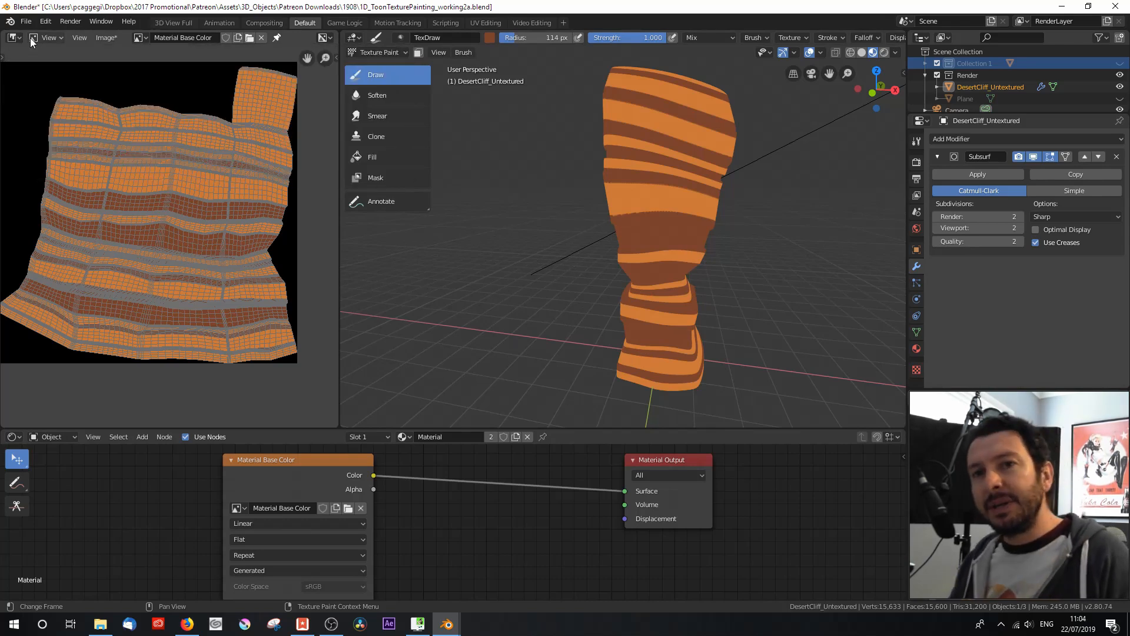
pyautogui.click(50, 37)
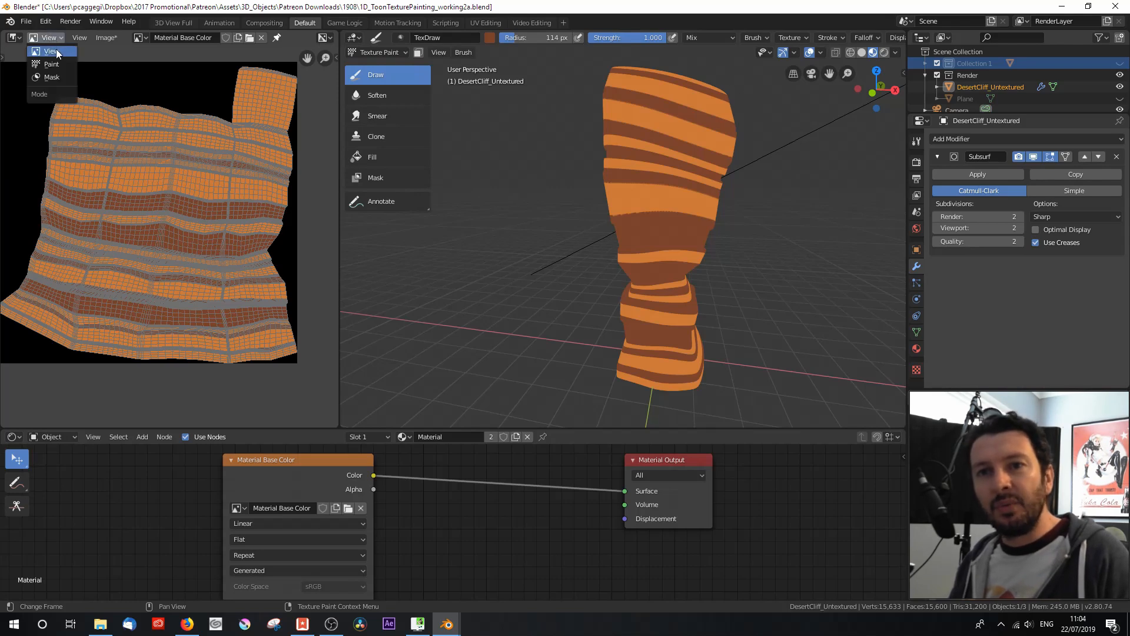
pyautogui.click(61, 64)
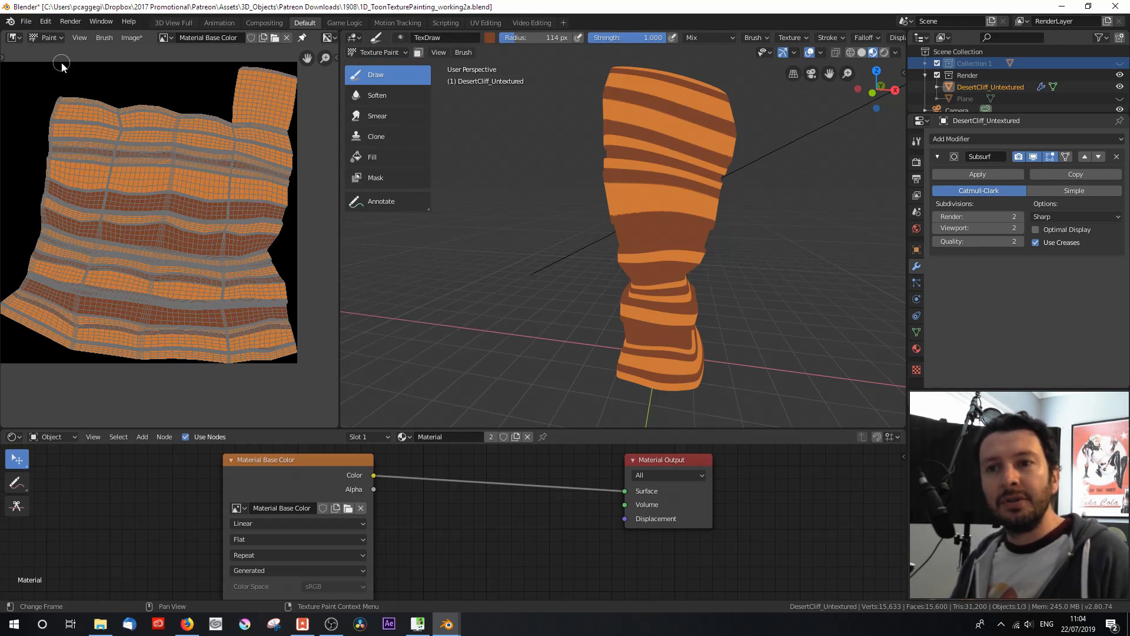
# Step: Turn off the display of texture paint UVs over the Material Base Color image
pyautogui.click(79, 38)
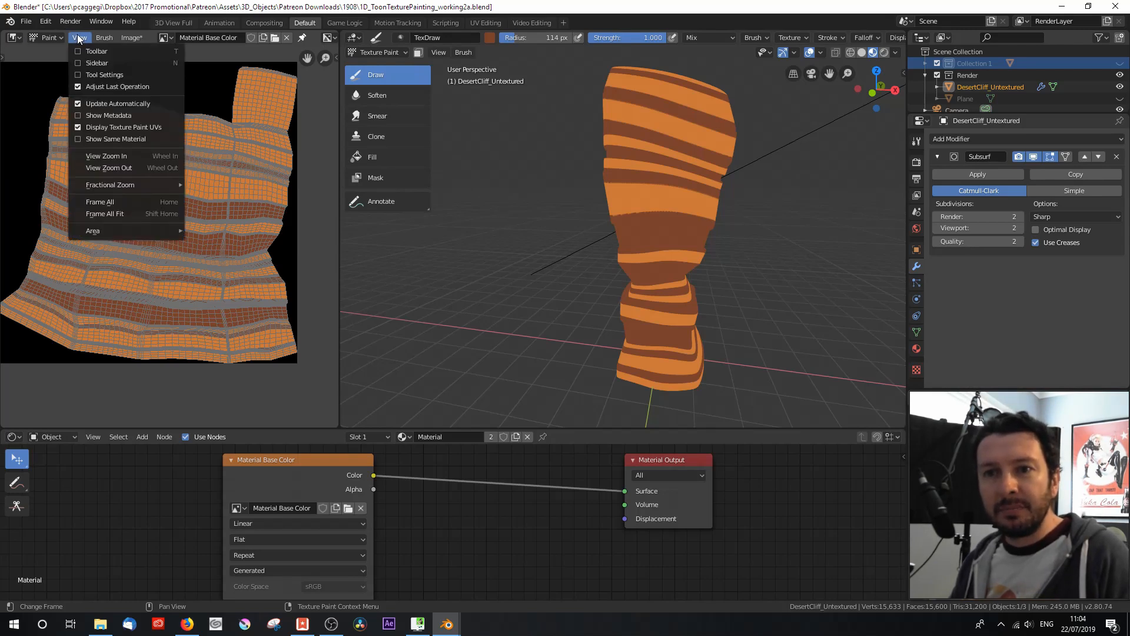
pyautogui.click(79, 127)
pyautogui.click(79, 37)
pyautogui.click(82, 127)
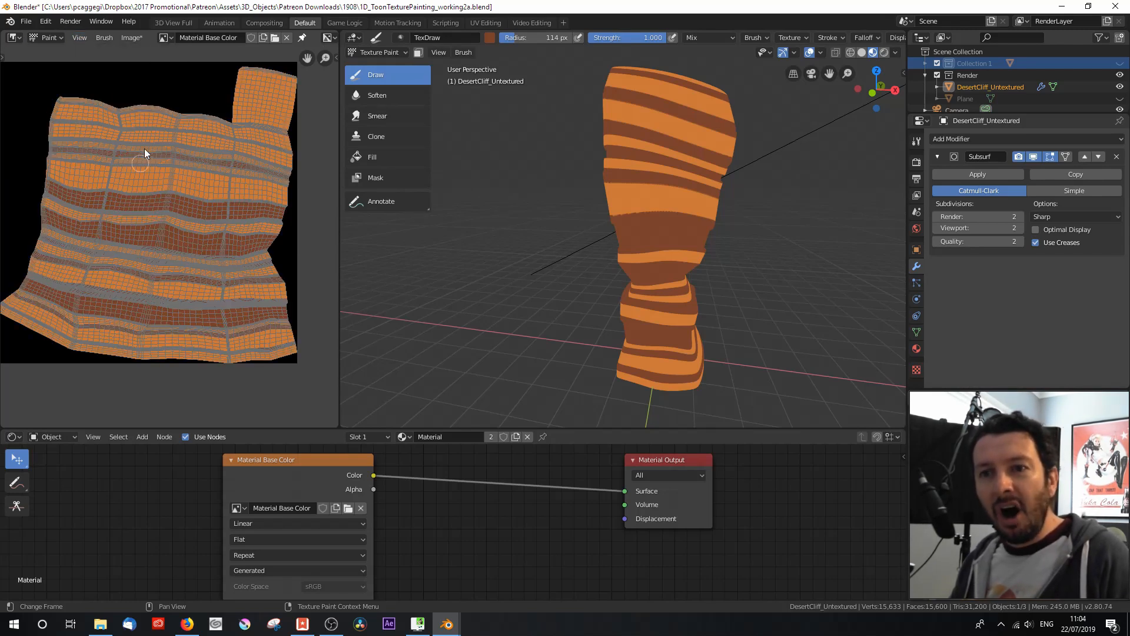
pyautogui.click(79, 38)
pyautogui.click(76, 122)
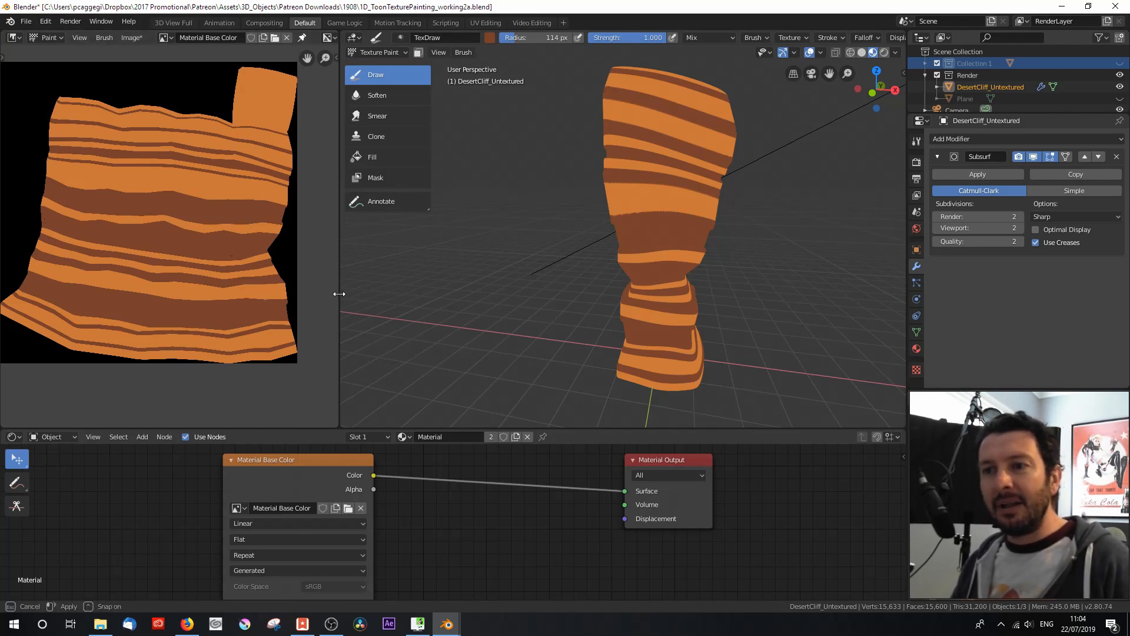
# Step: Show the paint tools in the Image Editor and enlarge the painting areas by widening it and shrinking the node editor
pyautogui.moveTo(339, 291); pyautogui.dragTo(374, 300)
pyautogui.press('Home')
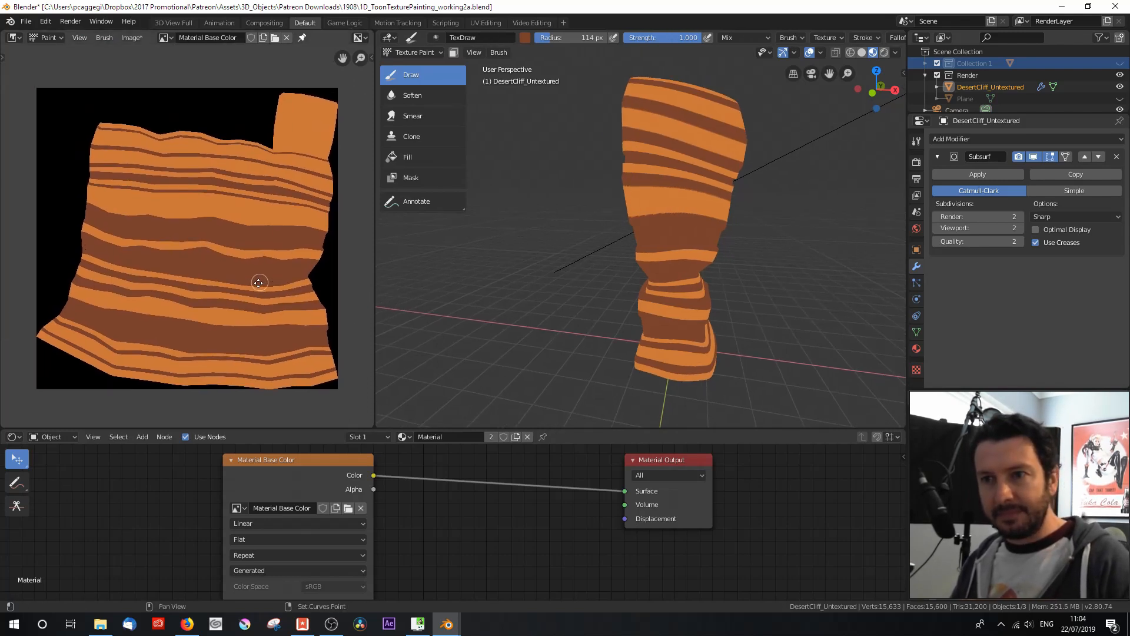
pyautogui.press('t')
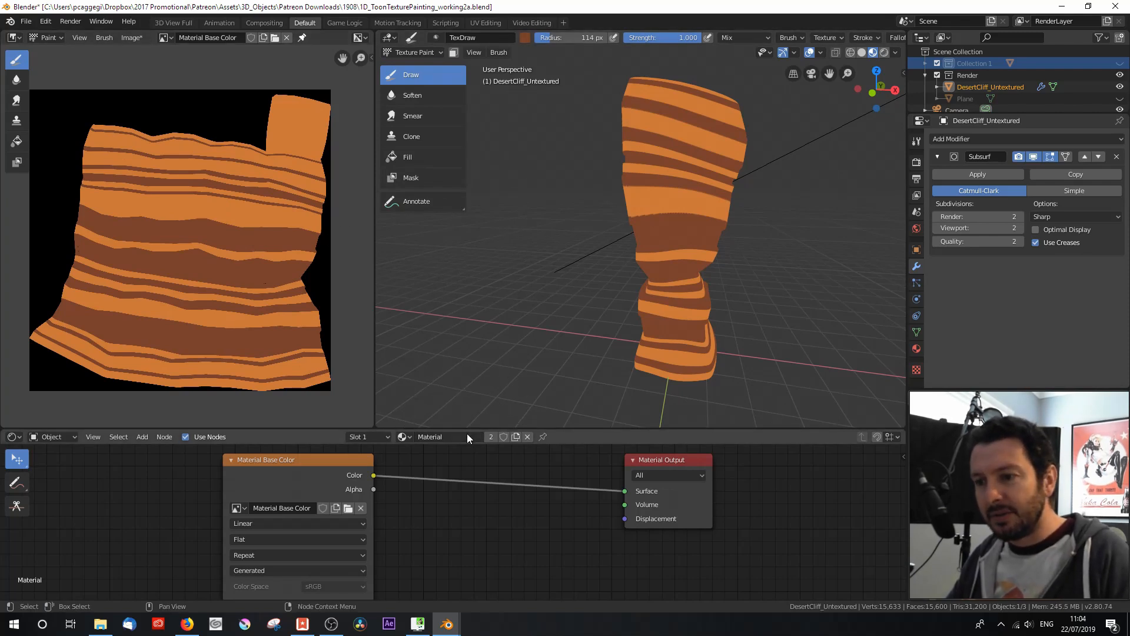
pyautogui.moveTo(465, 429); pyautogui.dragTo(465, 524)
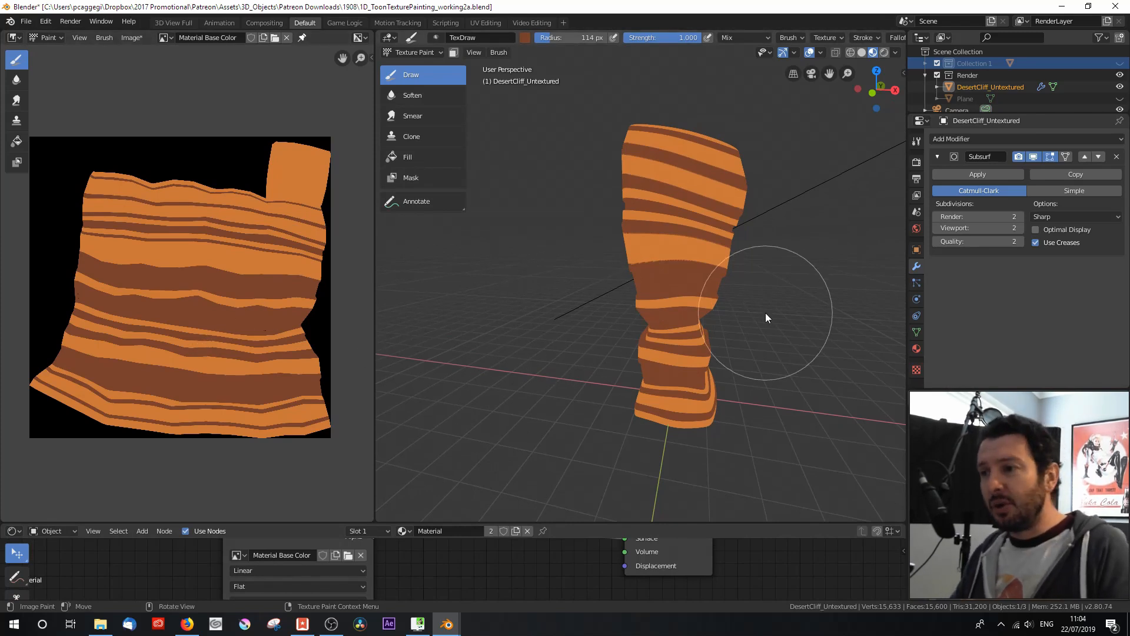
# Step: Enable pen pressure for the Draw brush size and set its radius to 25 px
pyautogui.scroll(3, 765, 315)
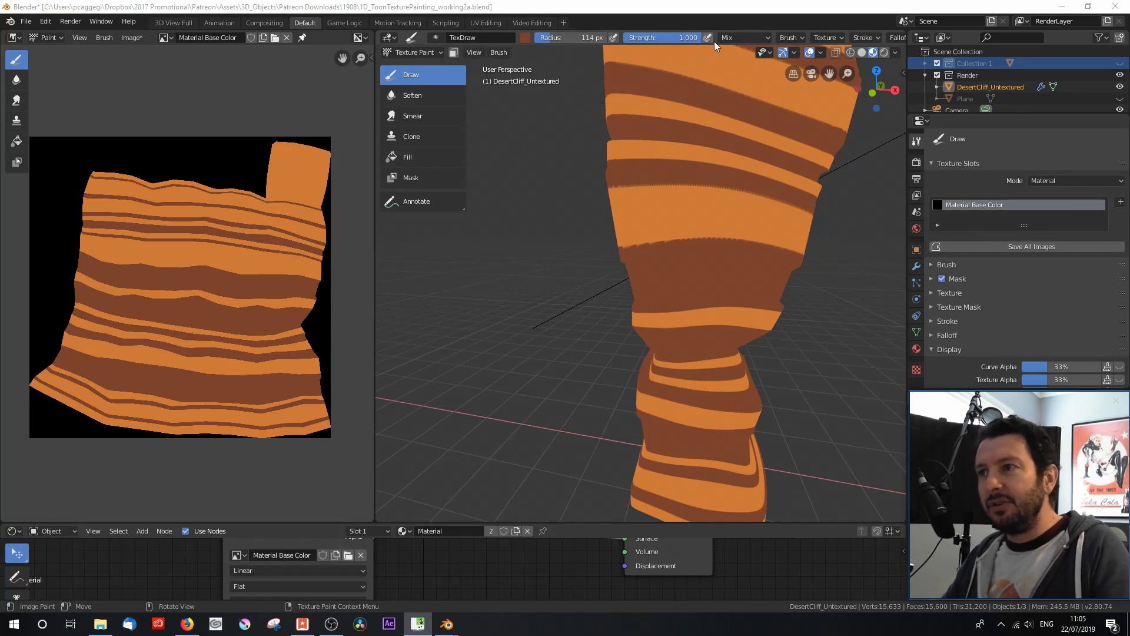
pyautogui.click(614, 37)
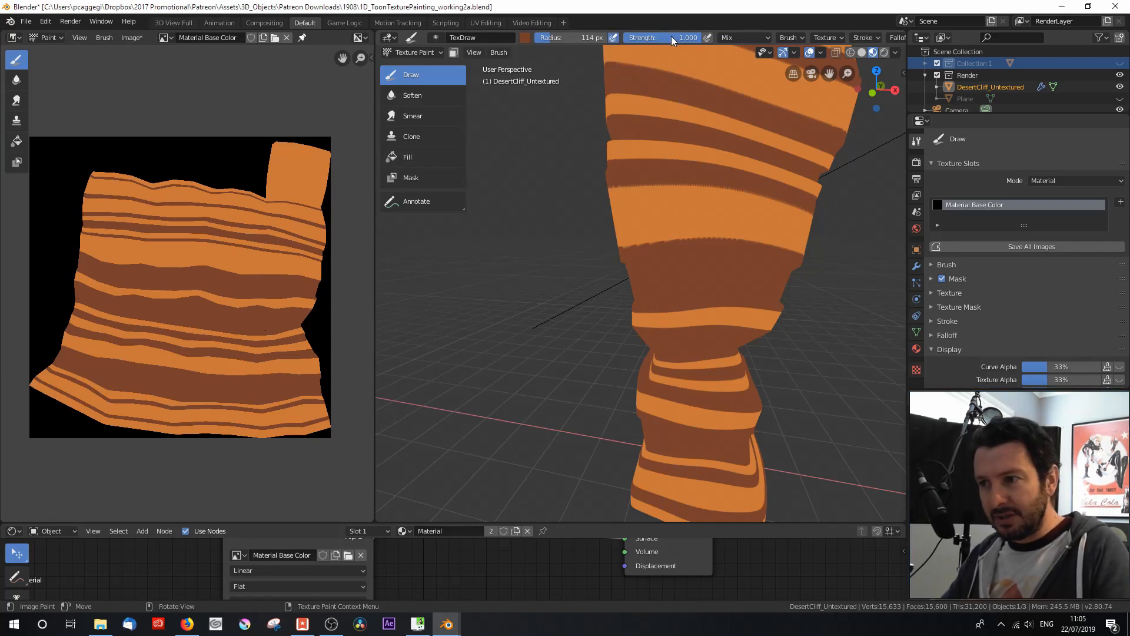
pyautogui.click(581, 36)
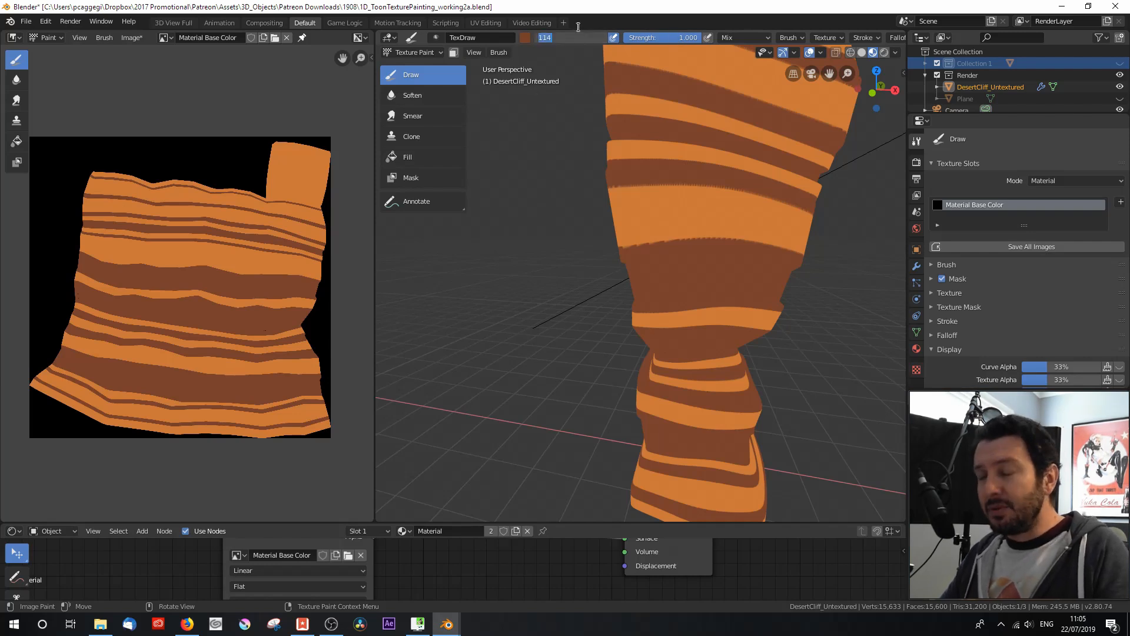
pyautogui.press('BackSpace')
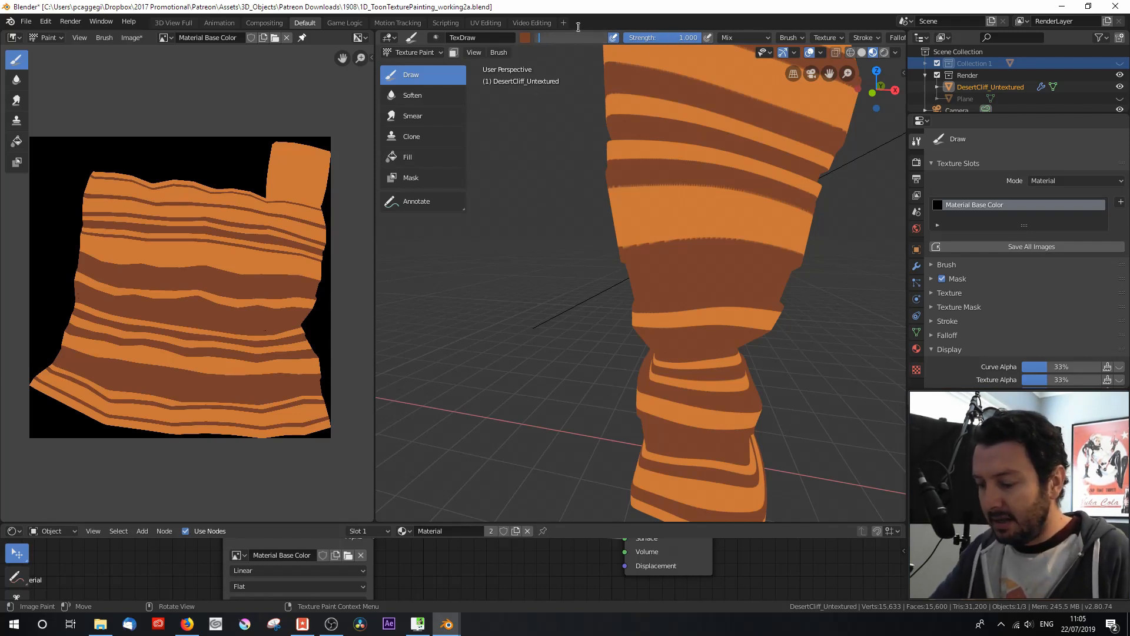
pyautogui.write('25')
pyautogui.press('Return')
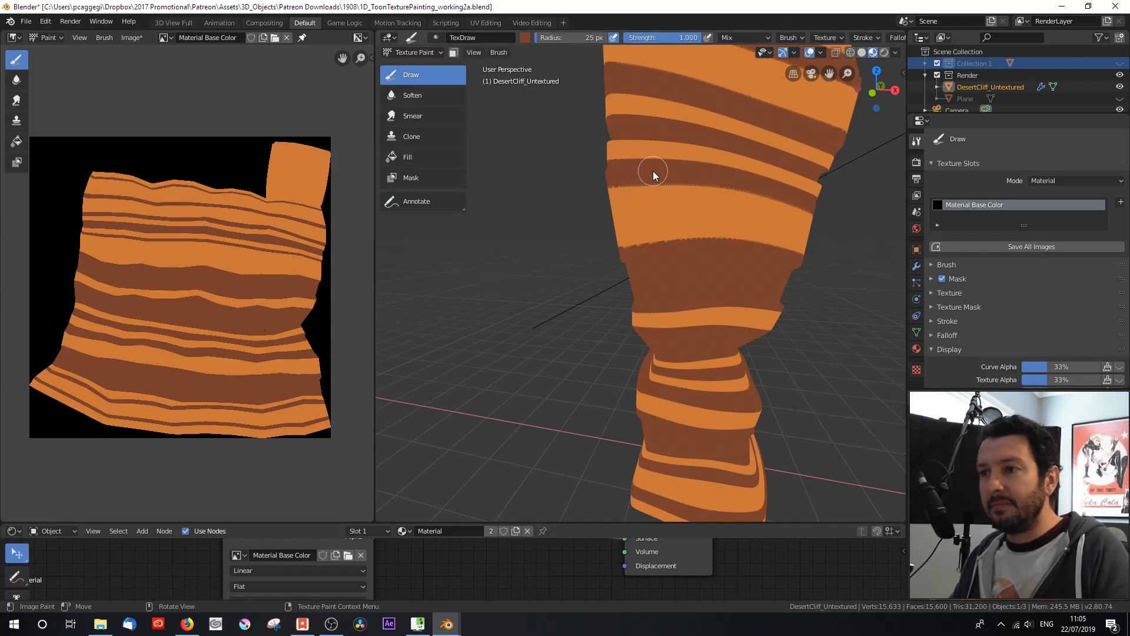
# Step: Paint brown strokes over the jagged upper and lower edges of the wide orange band in the middle of the cliff
pyautogui.scroll(4, 652, 170)
pyautogui.scroll(-2, 637, 184)
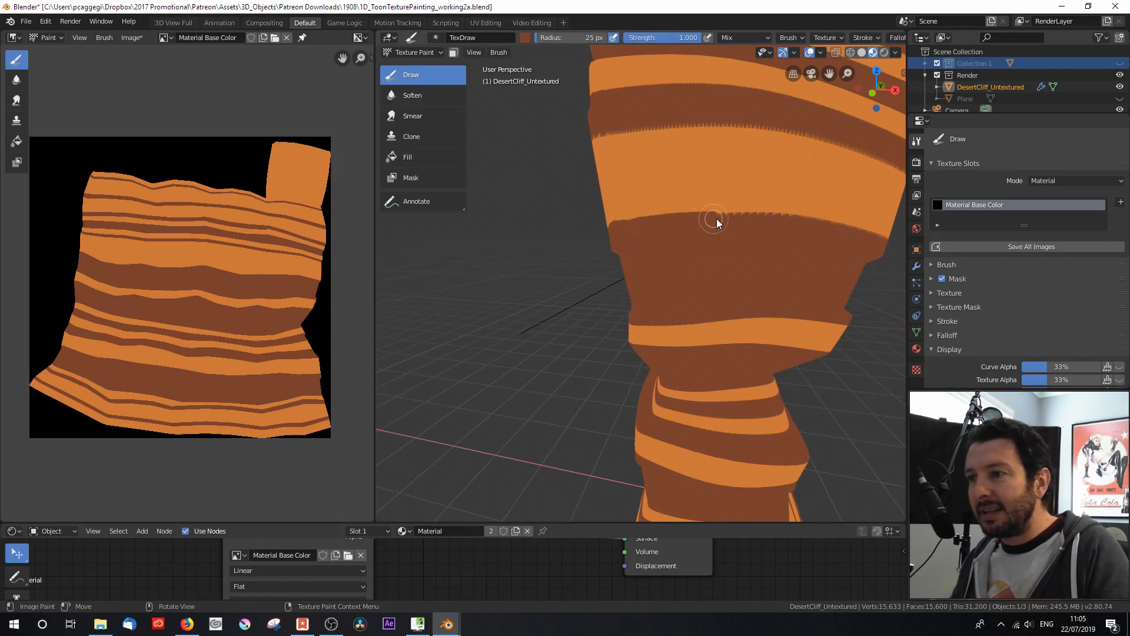
pyautogui.moveTo(780, 219); pyautogui.dragTo(675, 227)
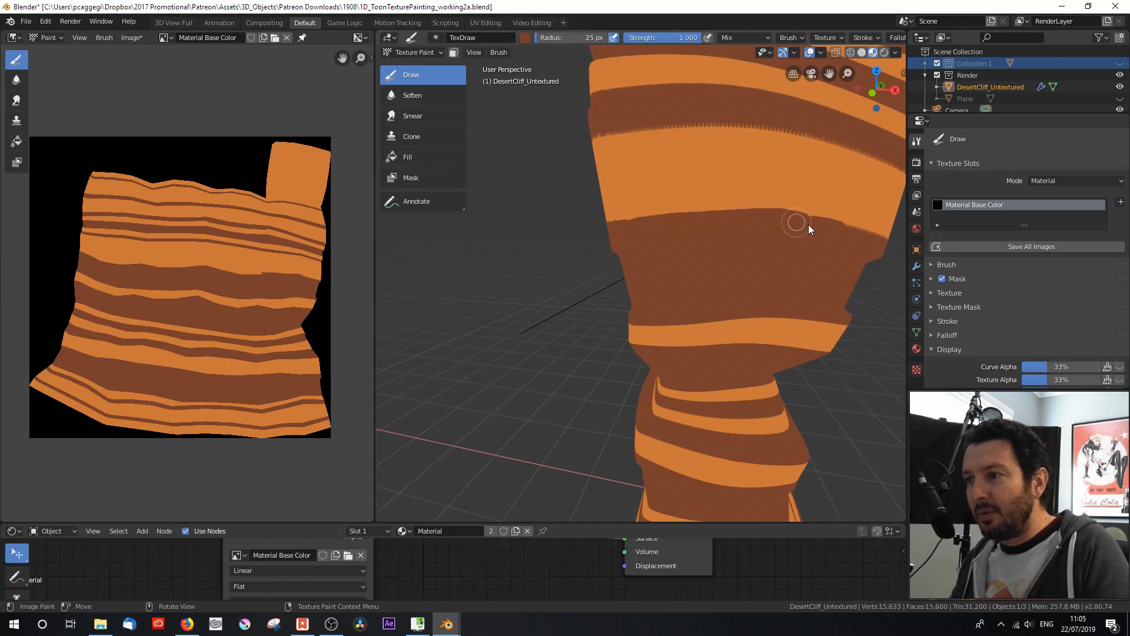
pyautogui.moveTo(768, 127); pyautogui.dragTo(707, 123)
pyautogui.moveTo(592, 137); pyautogui.dragTo(616, 140)
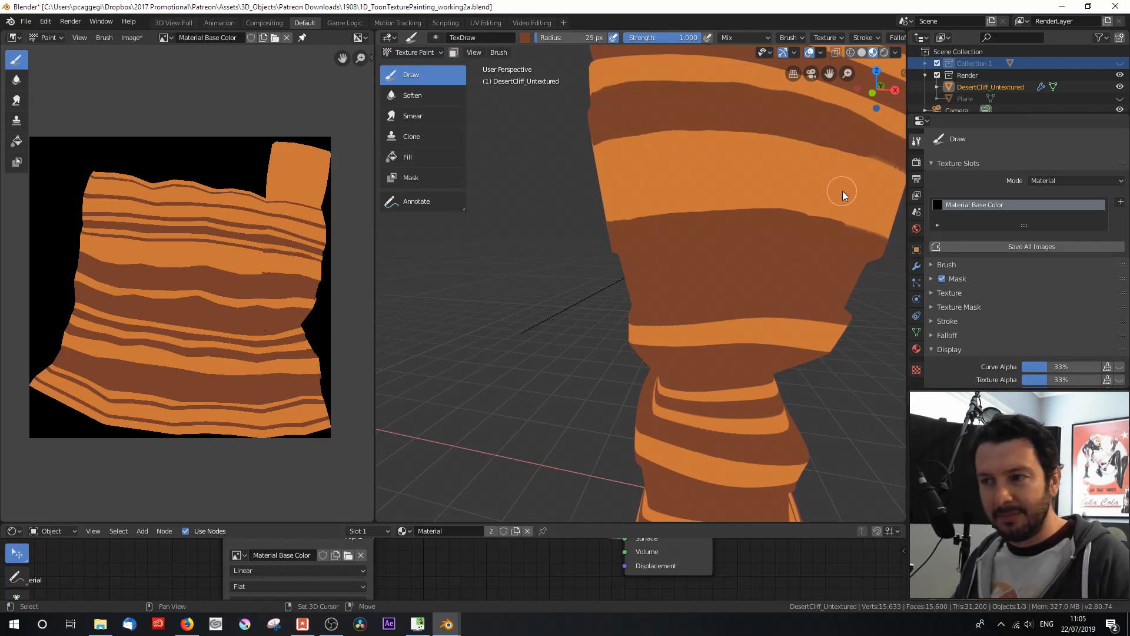
# Step: Smooth the jagged band edges with brown around the cliff's other sides, trying a small spike on the wide orange band and undoing it
pyautogui.keyDown('shift'); pyautogui.moveTo(842, 191); pyautogui.dragTo(729, 168, button='middle'); pyautogui.keyUp('shift')
pyautogui.moveTo(658, 180); pyautogui.dragTo(562, 310, button='middle')
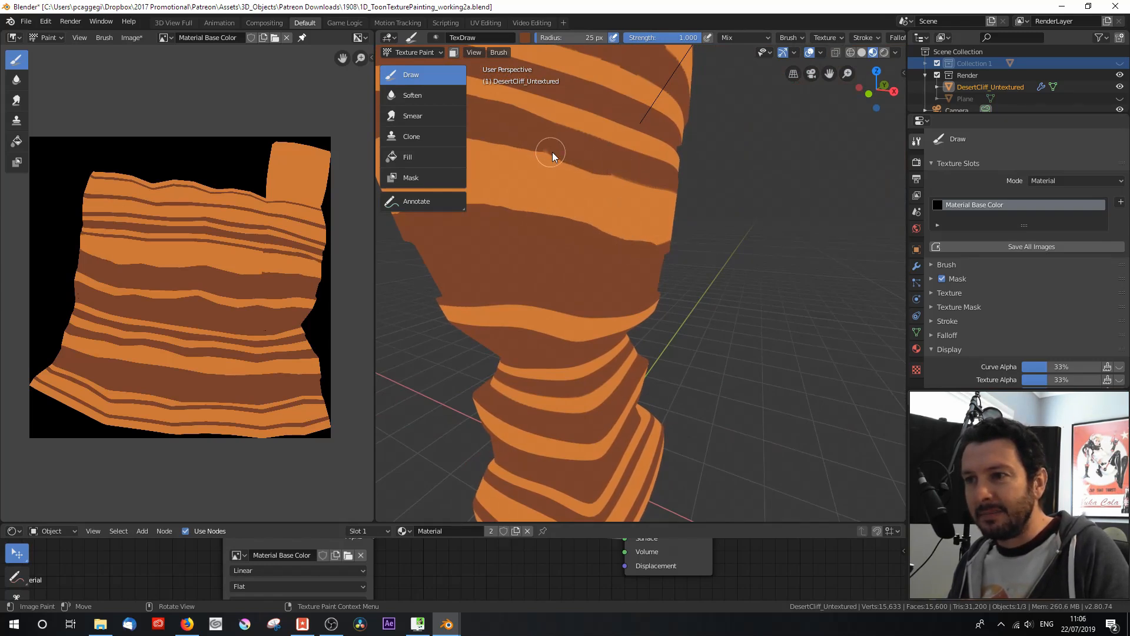
pyautogui.moveTo(534, 147); pyautogui.dragTo(712, 356, button='middle')
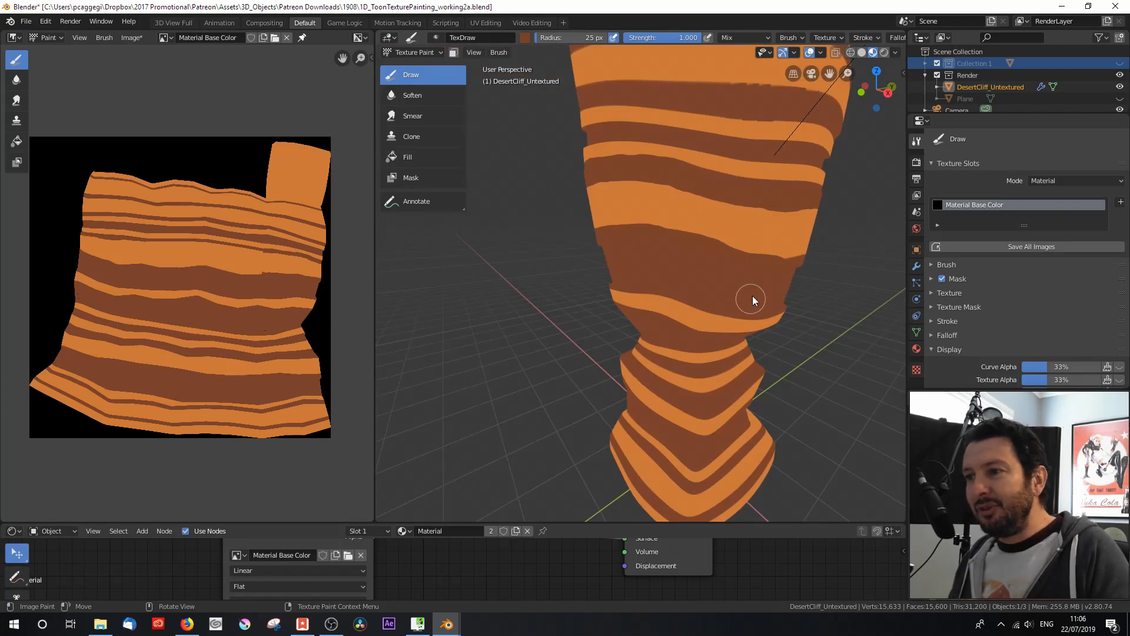
pyautogui.moveTo(761, 282); pyautogui.dragTo(691, 283, button='middle')
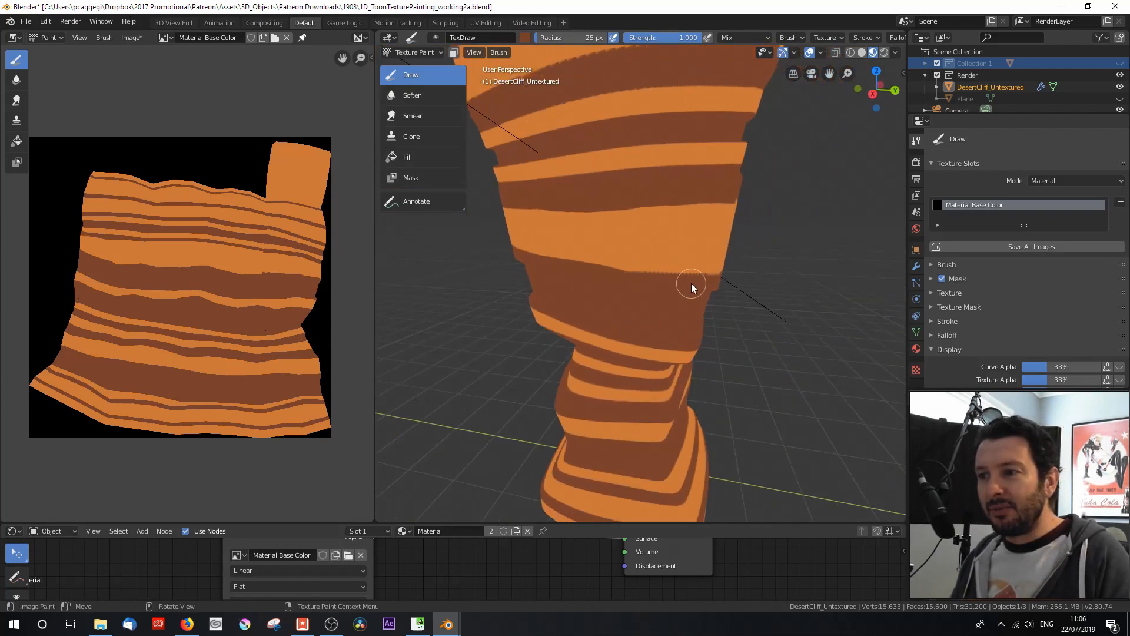
pyautogui.moveTo(663, 274); pyautogui.dragTo(720, 279)
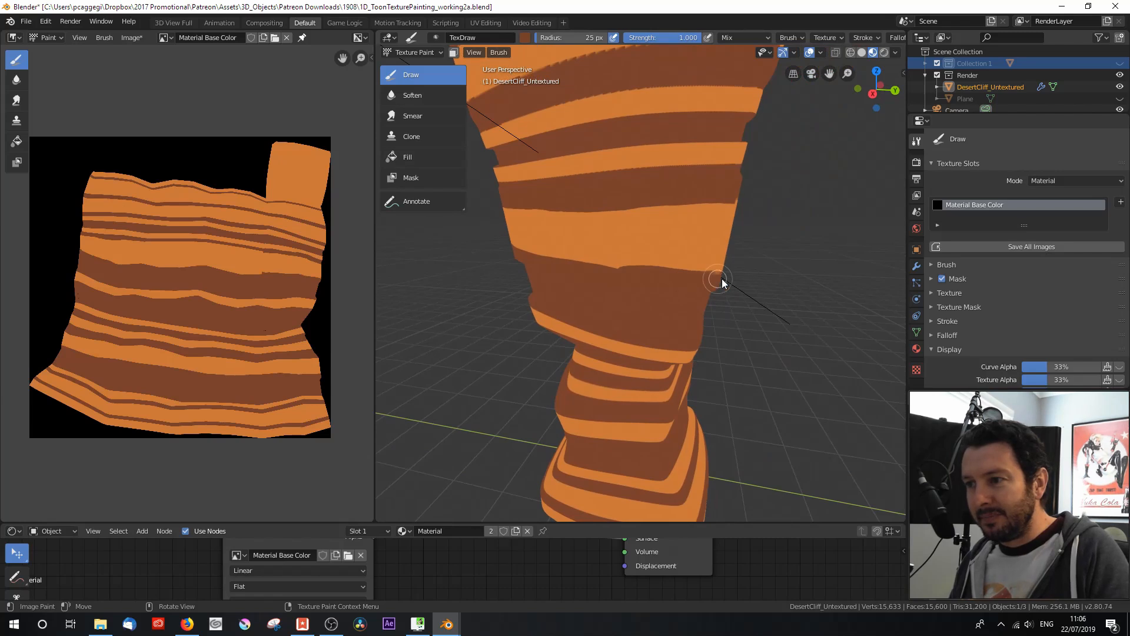
pyautogui.moveTo(625, 272); pyautogui.dragTo(614, 253)
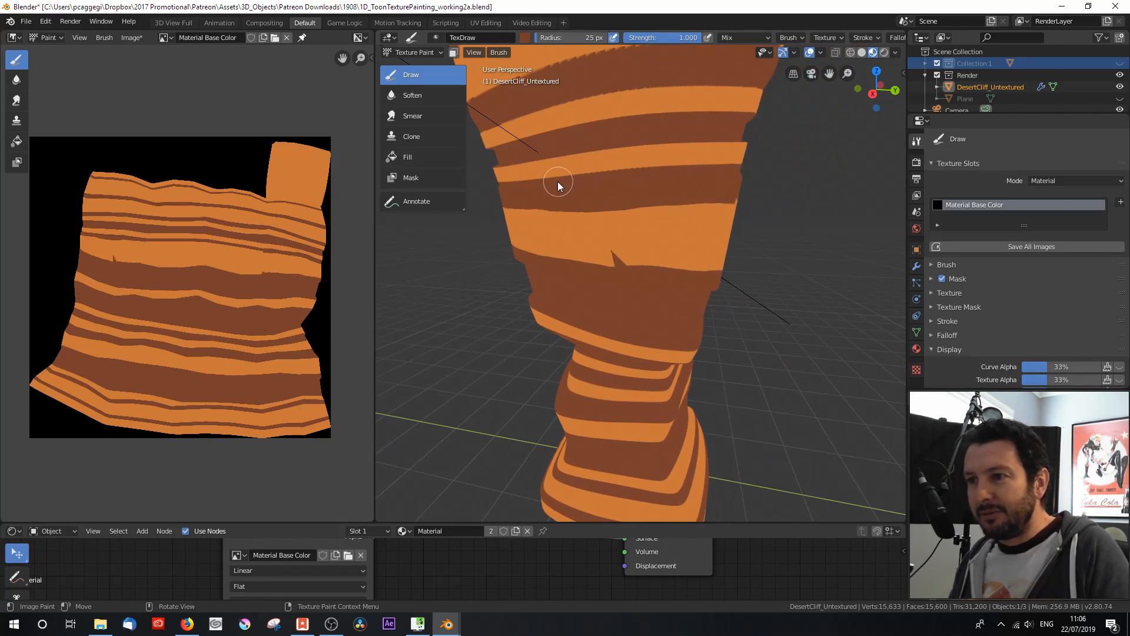
pyautogui.hotkey('ctrl', 'z')
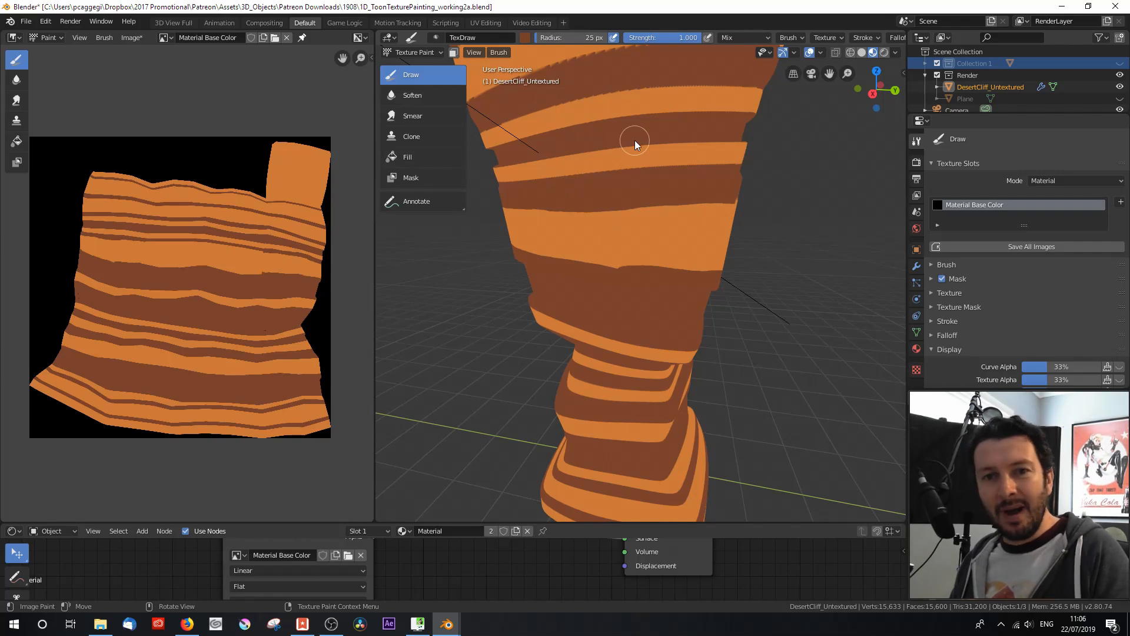
# Step: Smooth the rough band edges with brown strokes directly on the flat texture in the Image Editor, out to the UV island's edge
pyautogui.scroll(1, 231, 298)
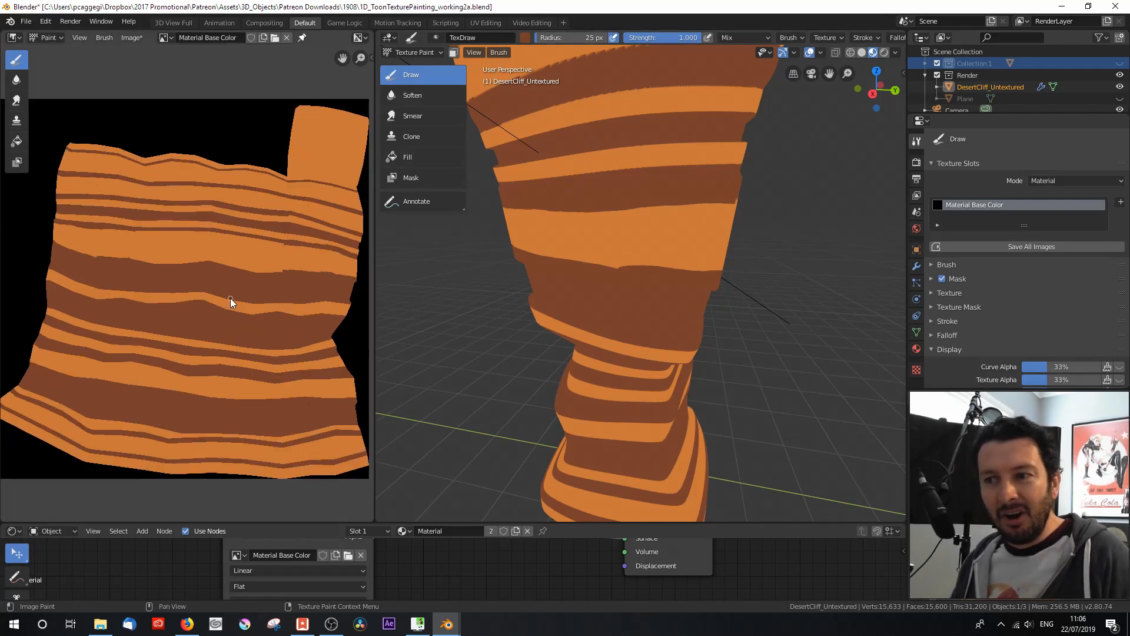
pyautogui.scroll(2, 263, 305)
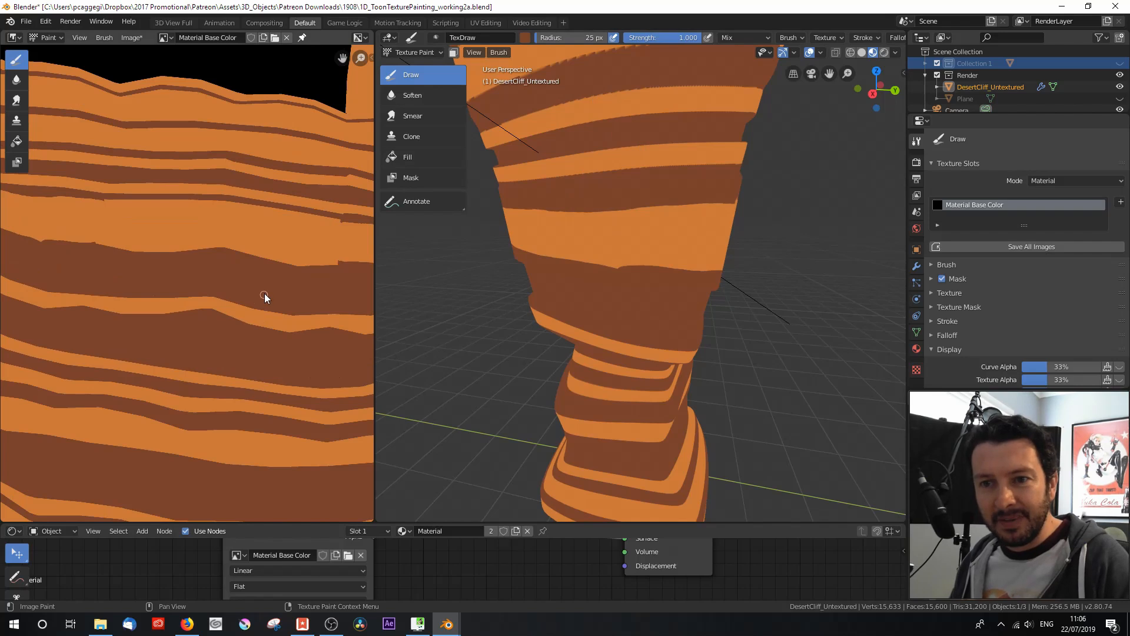
pyautogui.scroll(-3, 295, 303)
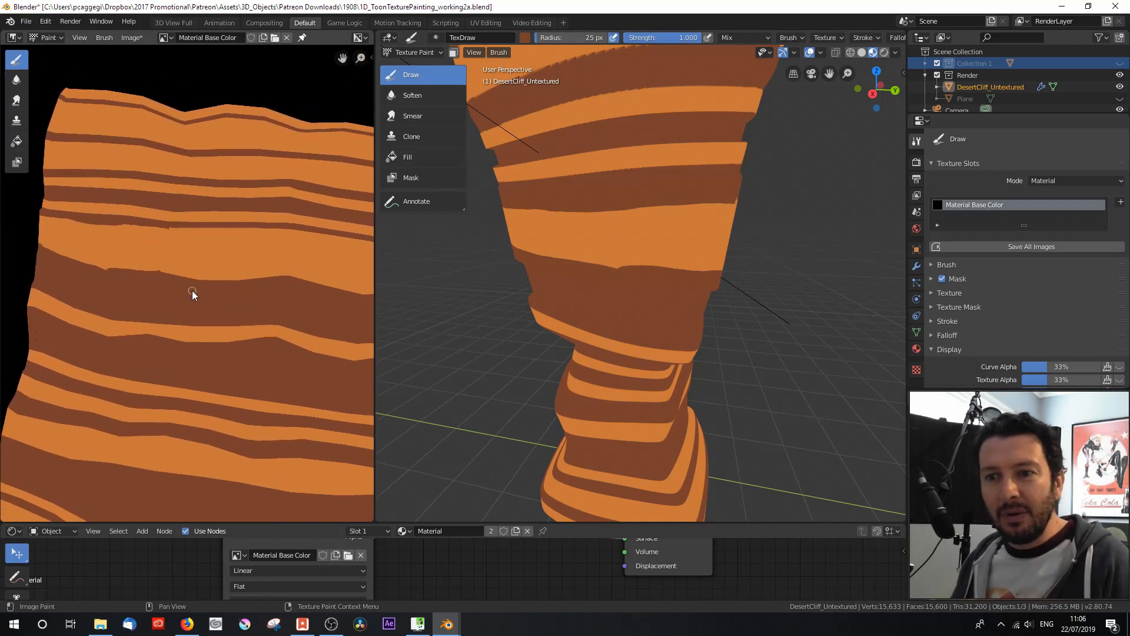
pyautogui.scroll(1, 192, 291)
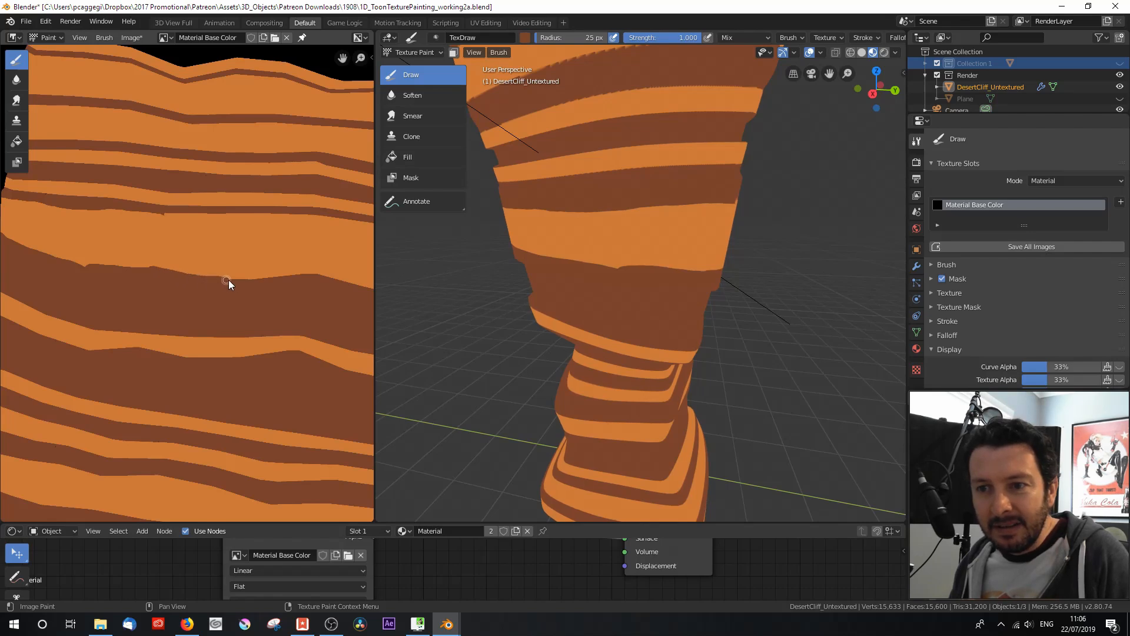
pyautogui.moveTo(293, 275); pyautogui.dragTo(328, 276)
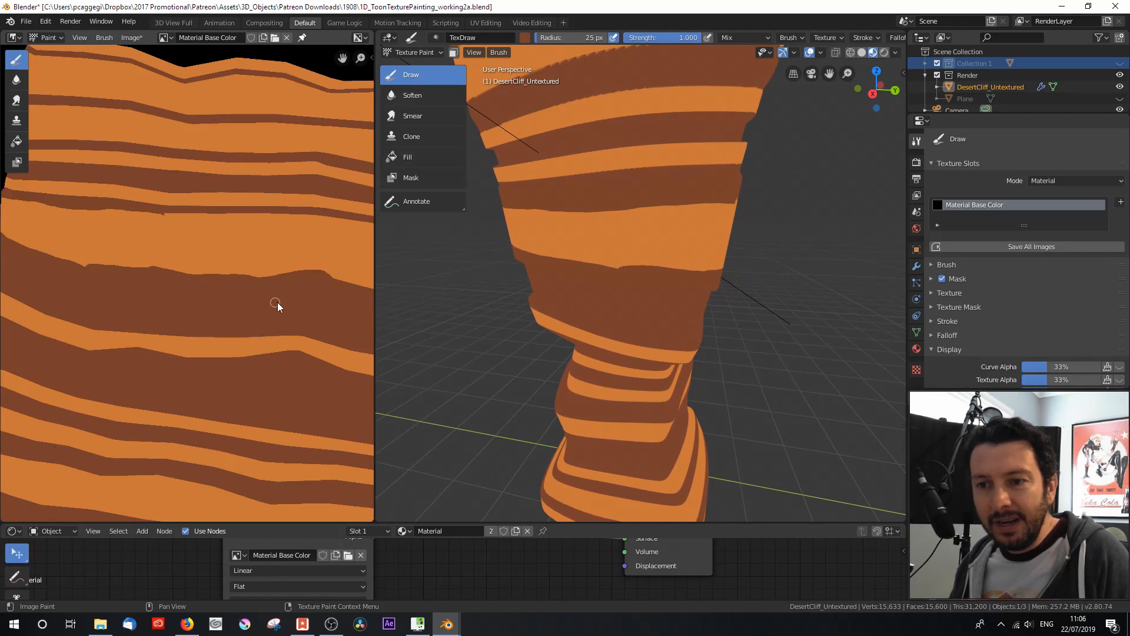
pyautogui.moveTo(318, 302); pyautogui.dragTo(171, 298, button='middle')
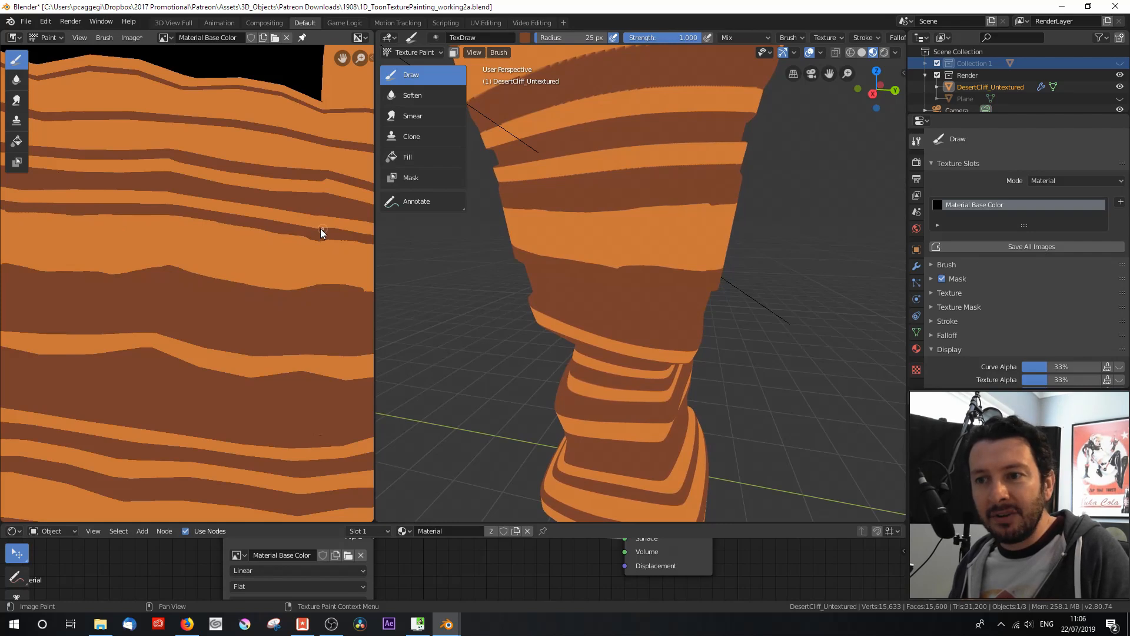
pyautogui.moveTo(315, 293); pyautogui.dragTo(207, 287, button='middle')
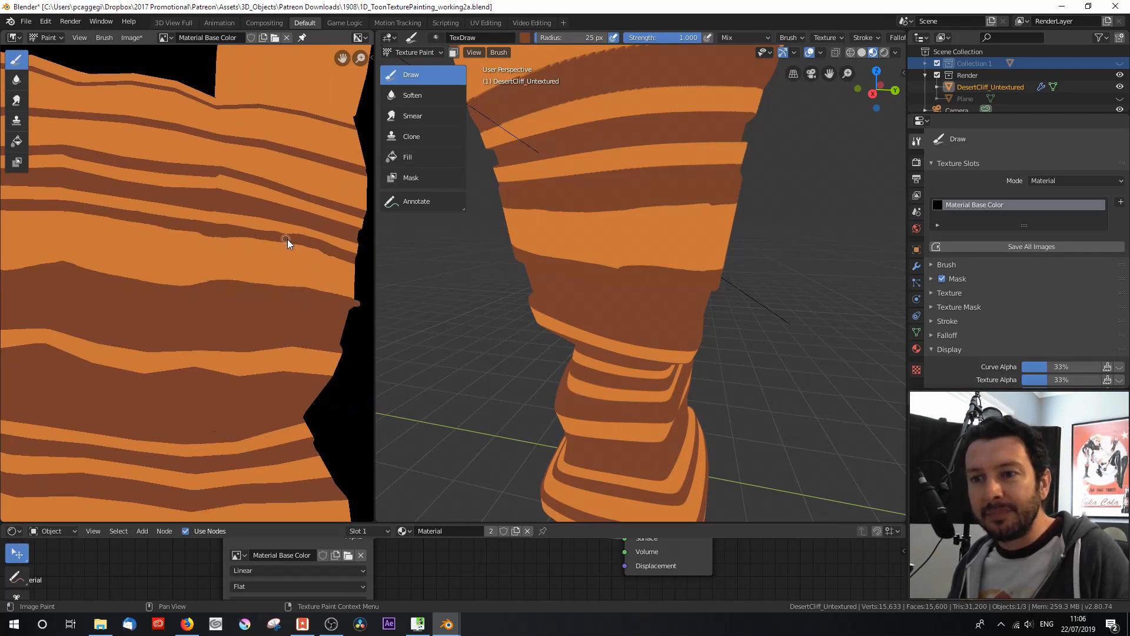
pyautogui.moveTo(306, 242); pyautogui.dragTo(246, 234)
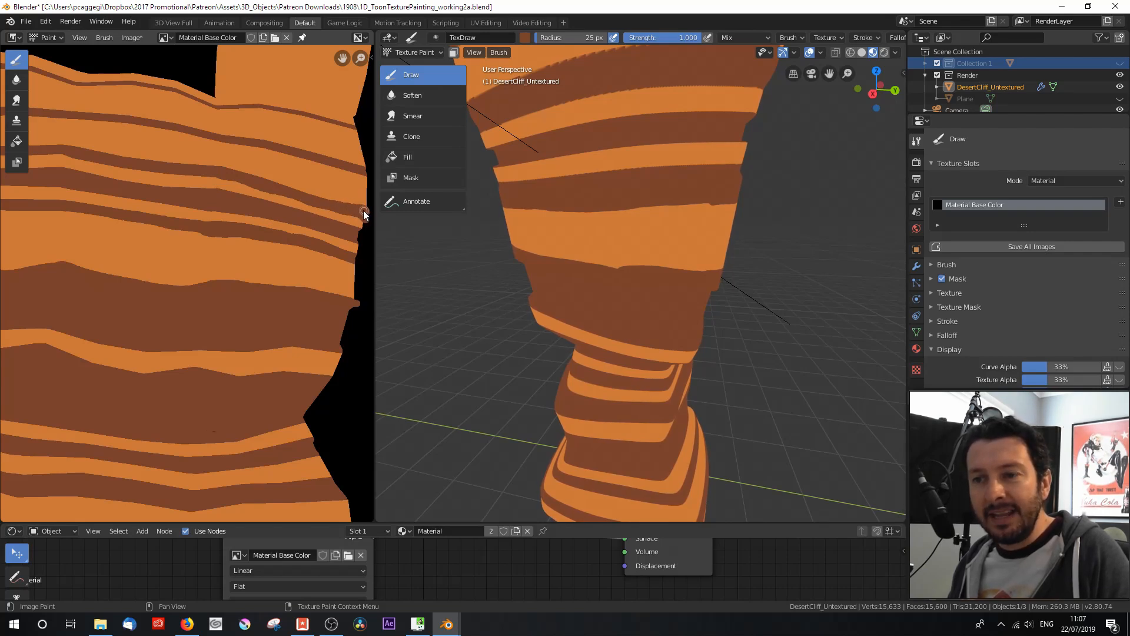
pyautogui.moveTo(345, 182); pyautogui.dragTo(245, 199, button='middle')
pyautogui.scroll(2, 245, 200)
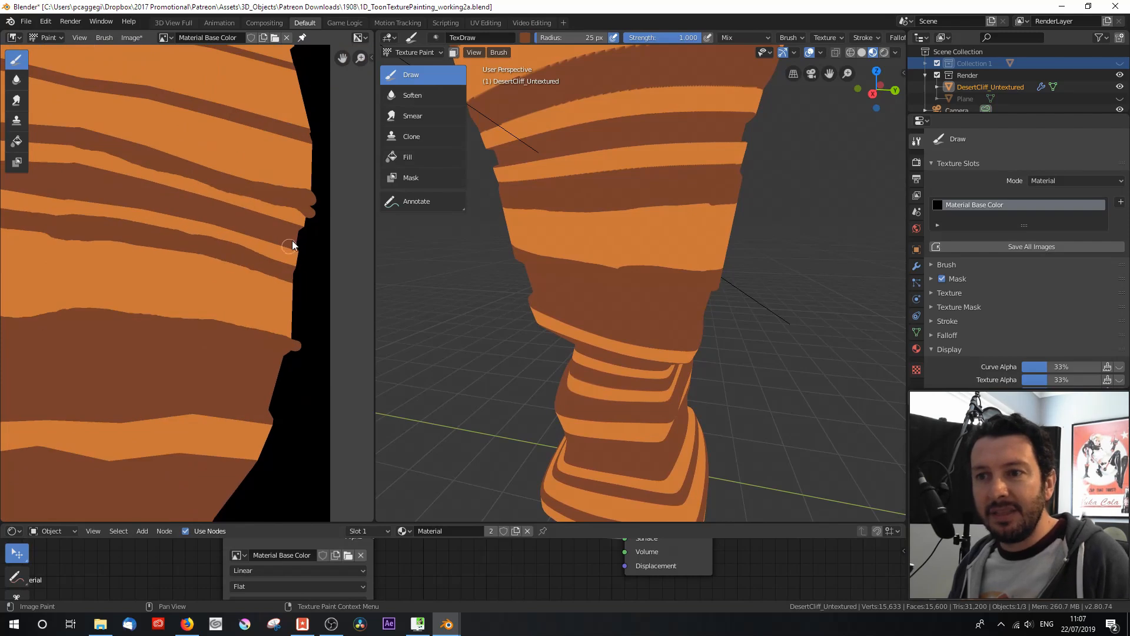
# Step: Paint the mismatched brown and orange bands together across the UV seam on the cliff model
pyautogui.moveTo(508, 189)
pyautogui.mouseDown(button='middle')
pyautogui.moveTo(574, 221)
pyautogui.moveTo(589, 202)
pyautogui.moveTo(578, 215)
pyautogui.mouseUp(button='middle')
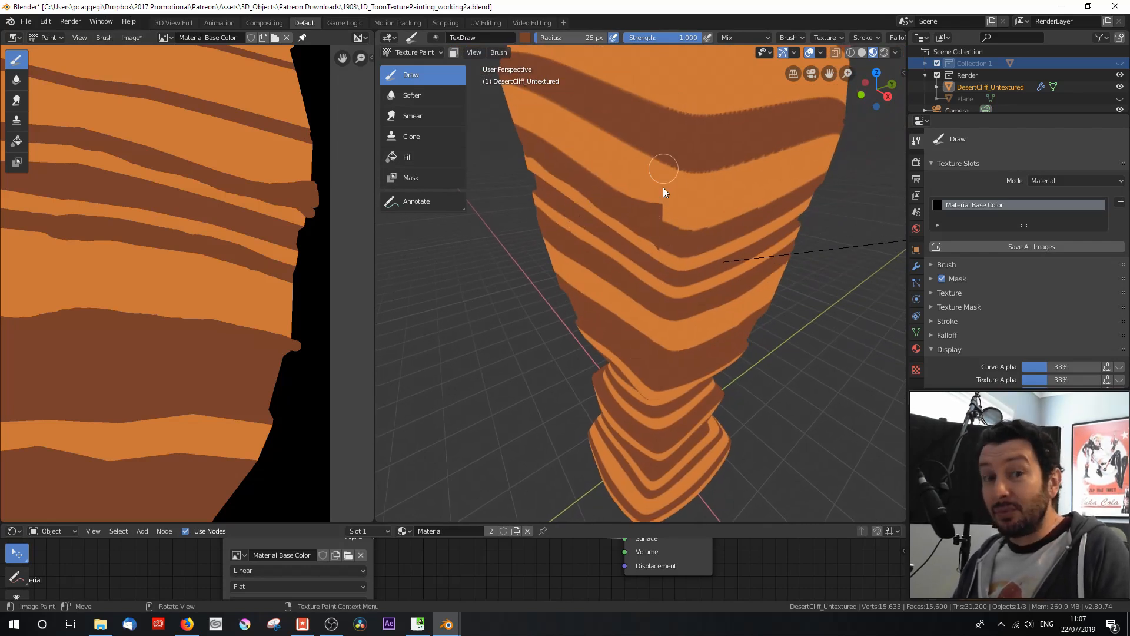
pyautogui.click(662, 213)
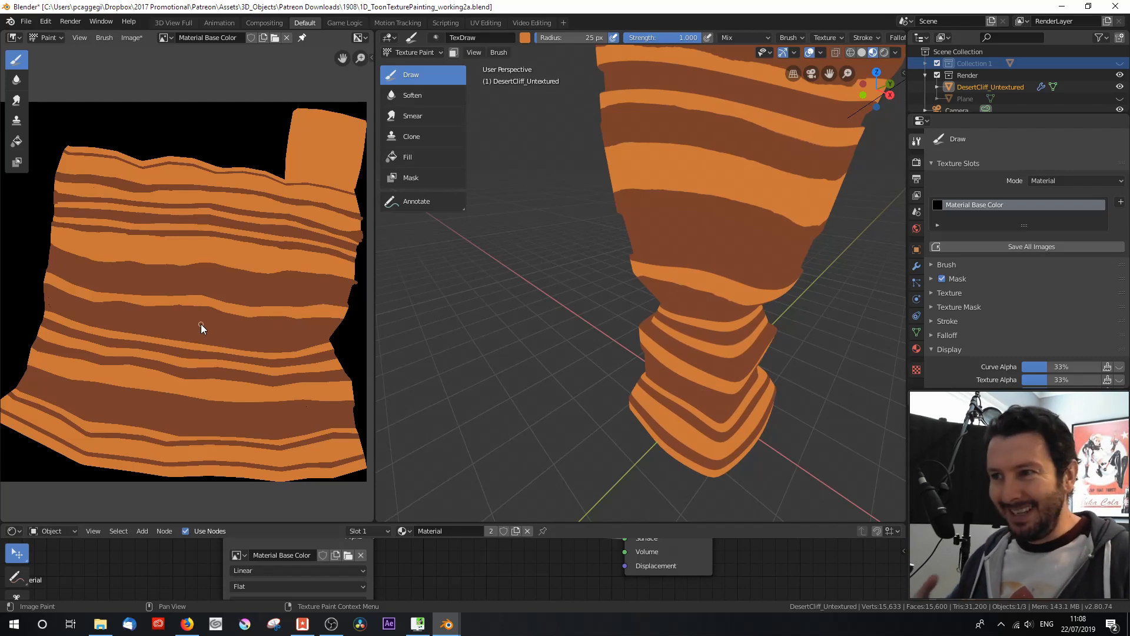
pyautogui.moveTo(626, 359)
pyautogui.mouseDown(button='middle')
pyautogui.moveTo(701, 329)
pyautogui.moveTo(710, 312)
pyautogui.mouseUp(button='middle')
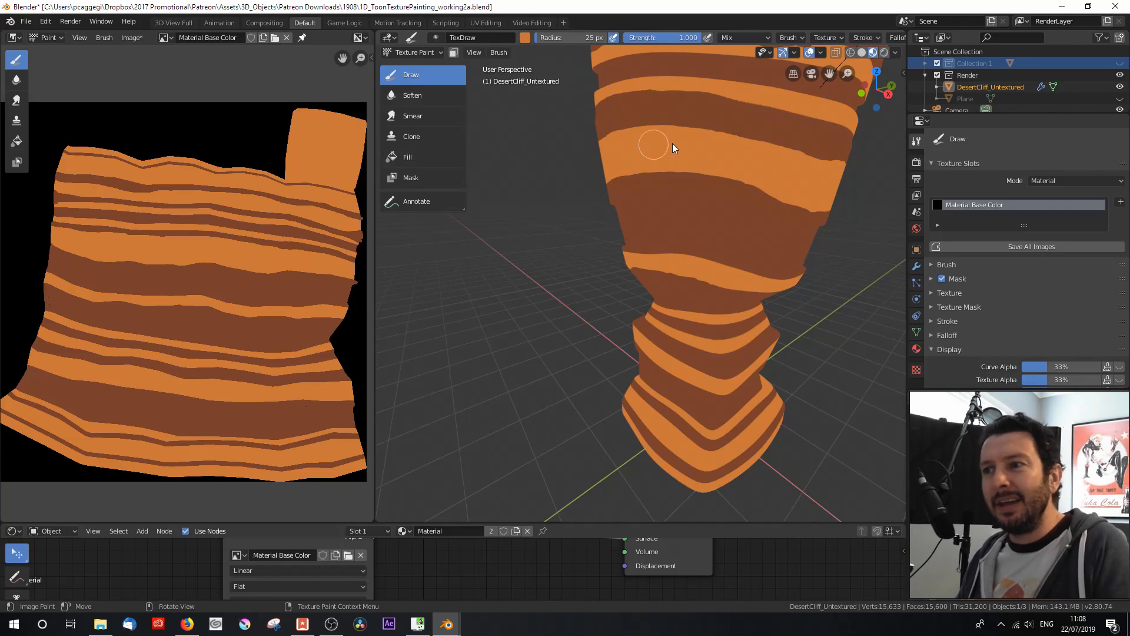
pyautogui.scroll(1, 146, 315)
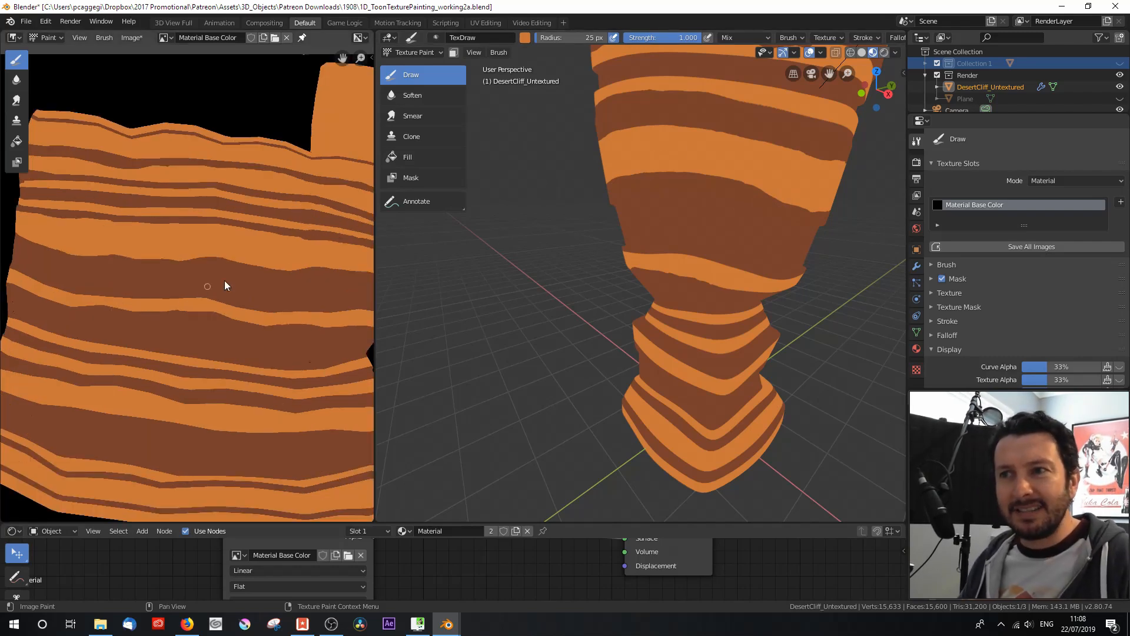
pyautogui.scroll(-2, 192, 341)
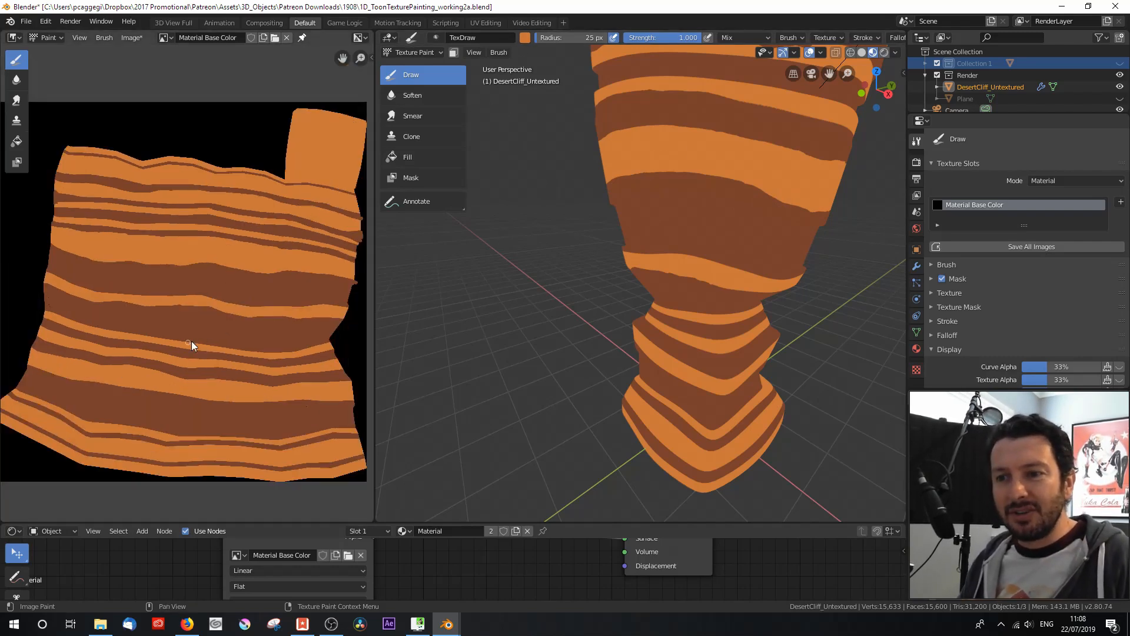
# Step: Widen the Image Editor and reduce the Draw brush radius to 8 px
pyautogui.moveTo(365, 360); pyautogui.dragTo(505, 371)
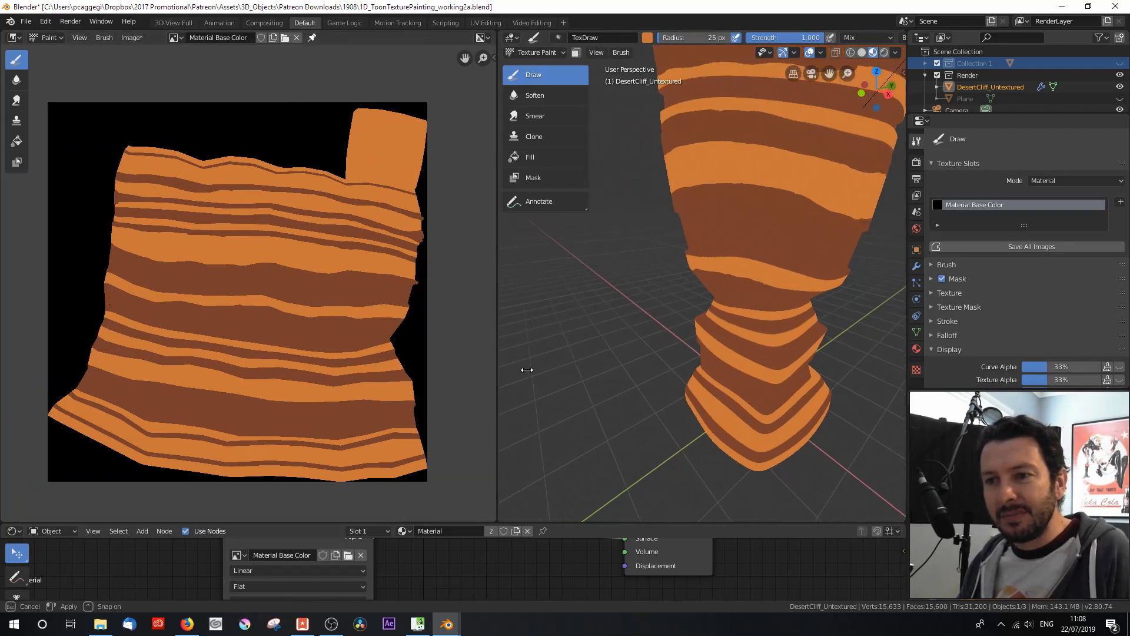
pyautogui.scroll(1, 263, 300)
pyautogui.scroll(1, 264, 303)
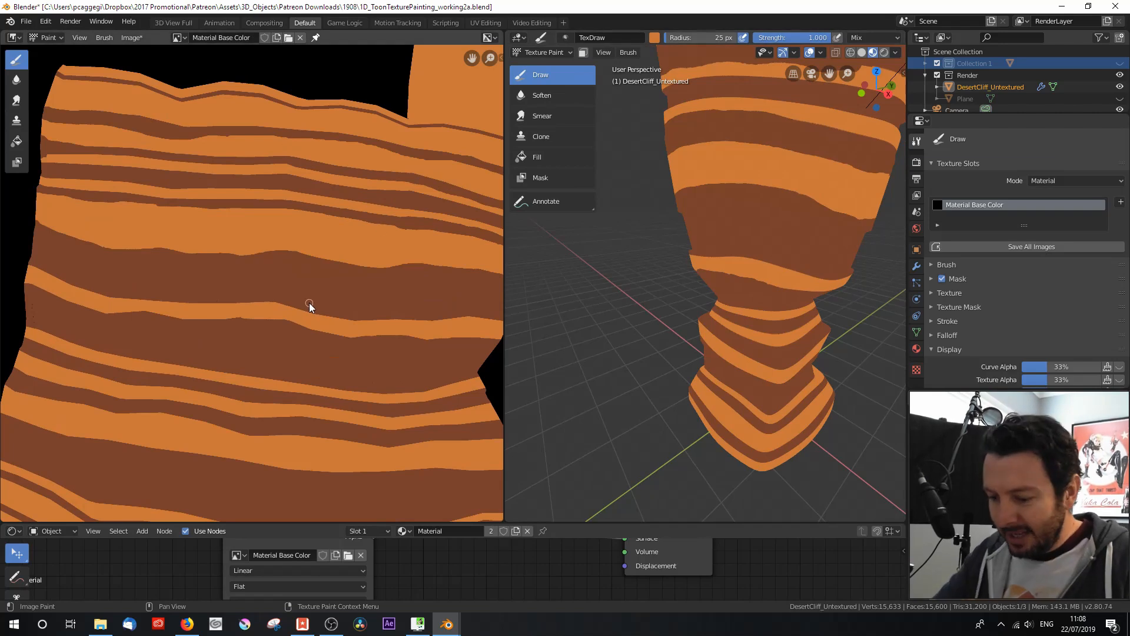
pyautogui.press('[')
pyautogui.press('[')
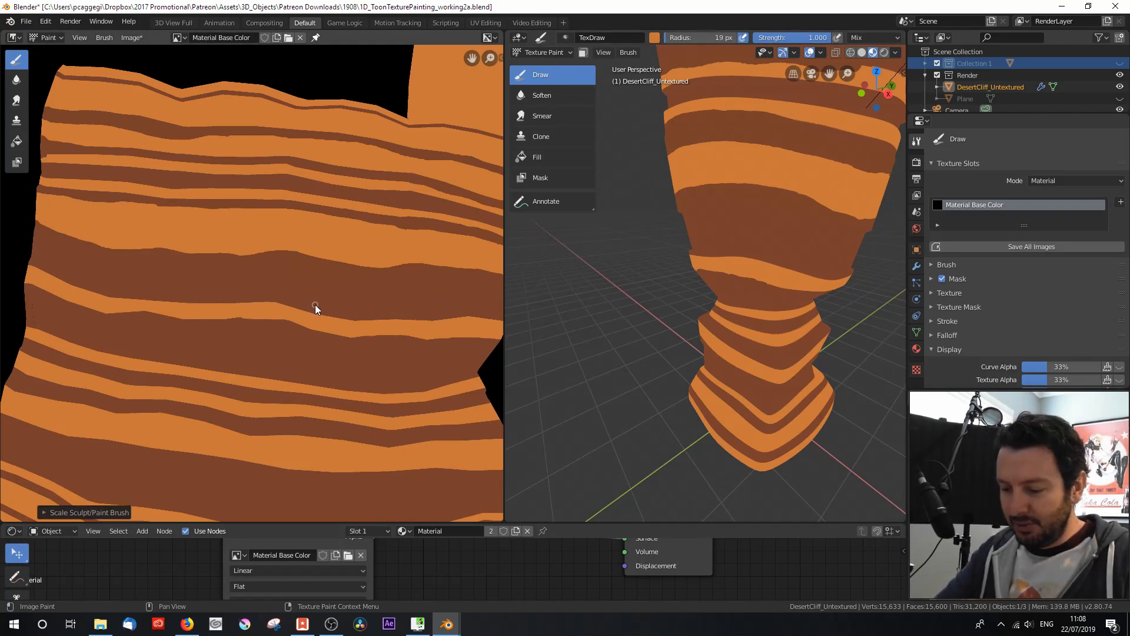
pyautogui.press('[')
pyautogui.press('[')
pyautogui.press('[')
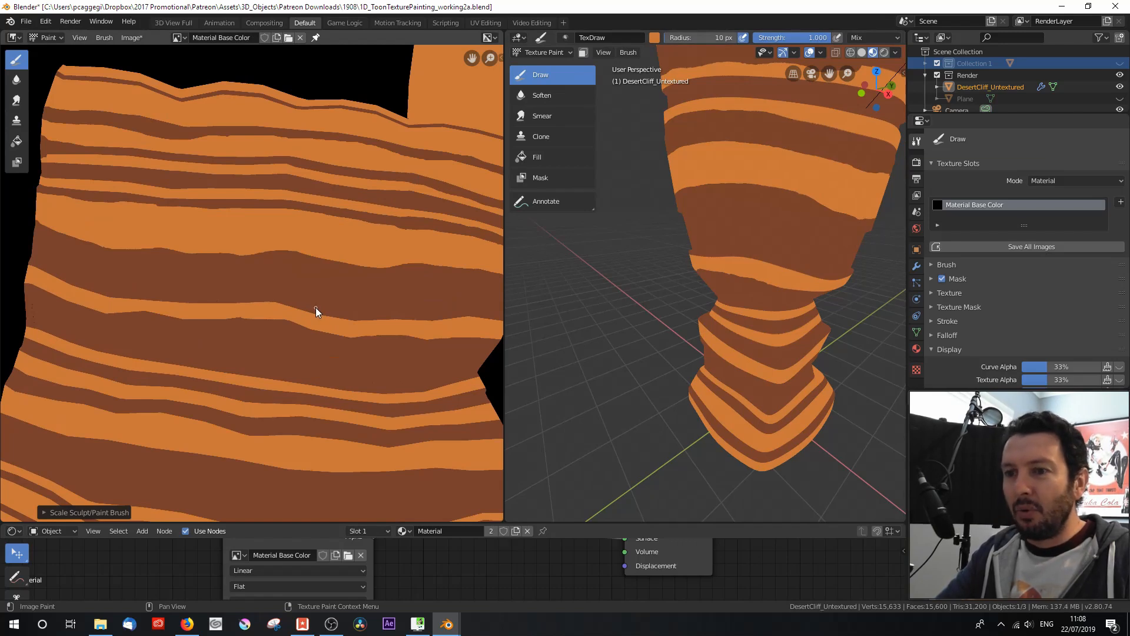
pyautogui.press('[')
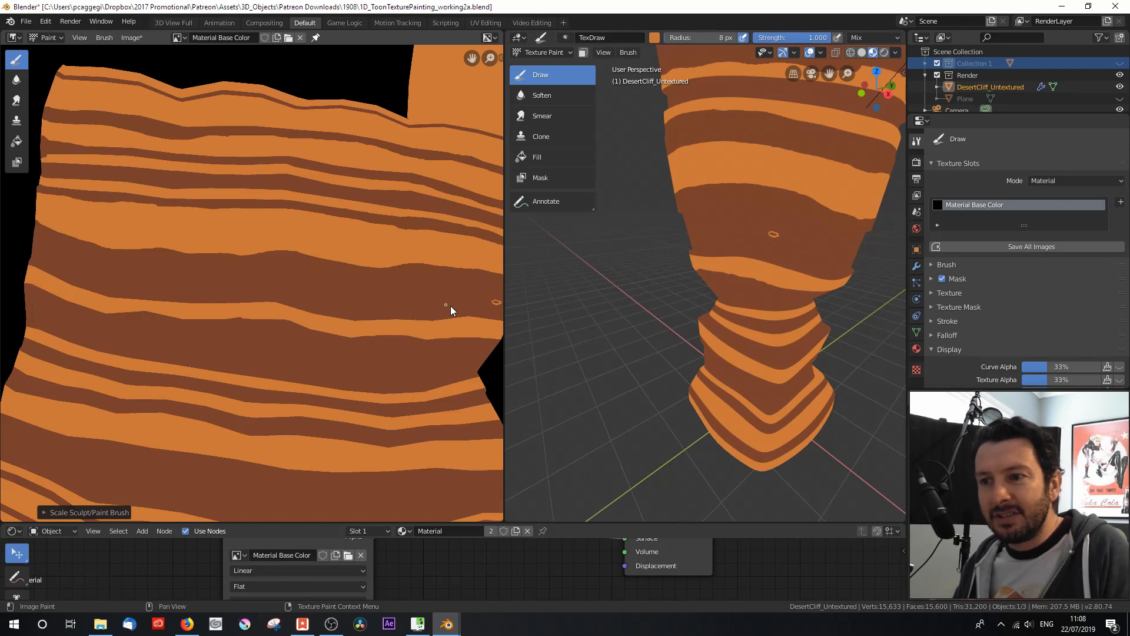
# Step: Widen the Image Editor further and paint long thin orange grain lines along the wide brown band in the flat texture
pyautogui.moveTo(397, 310); pyautogui.dragTo(365, 297, button='middle')
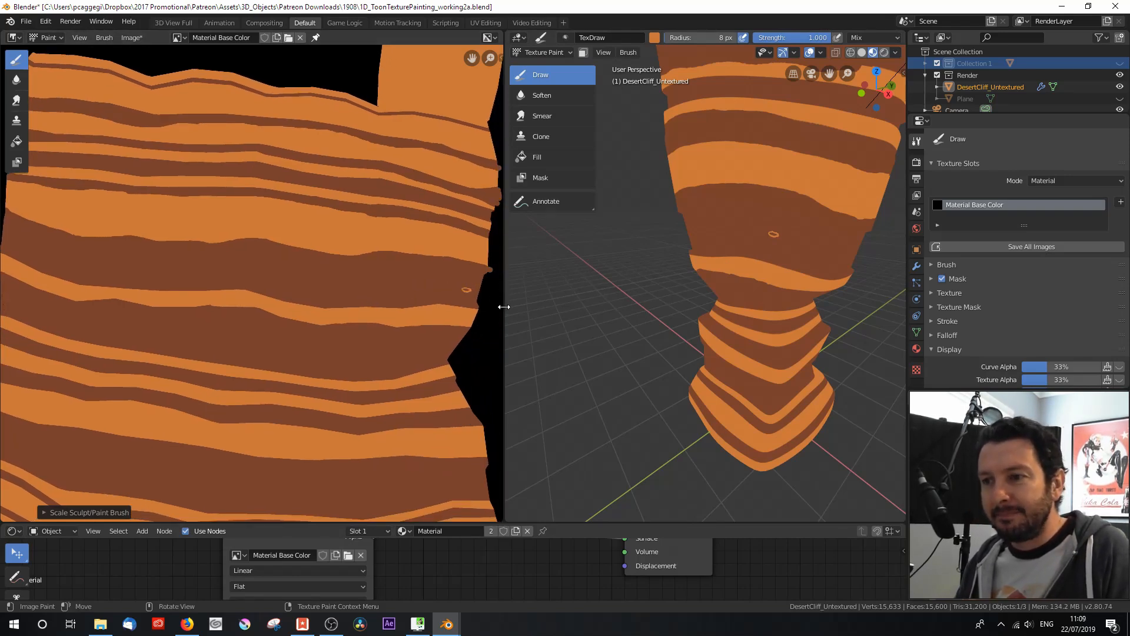
pyautogui.moveTo(503, 305); pyautogui.dragTo(567, 297)
pyautogui.moveTo(463, 283); pyautogui.dragTo(392, 284)
pyautogui.moveTo(143, 261); pyautogui.dragTo(29, 232)
pyautogui.moveTo(514, 300); pyautogui.dragTo(18, 240)
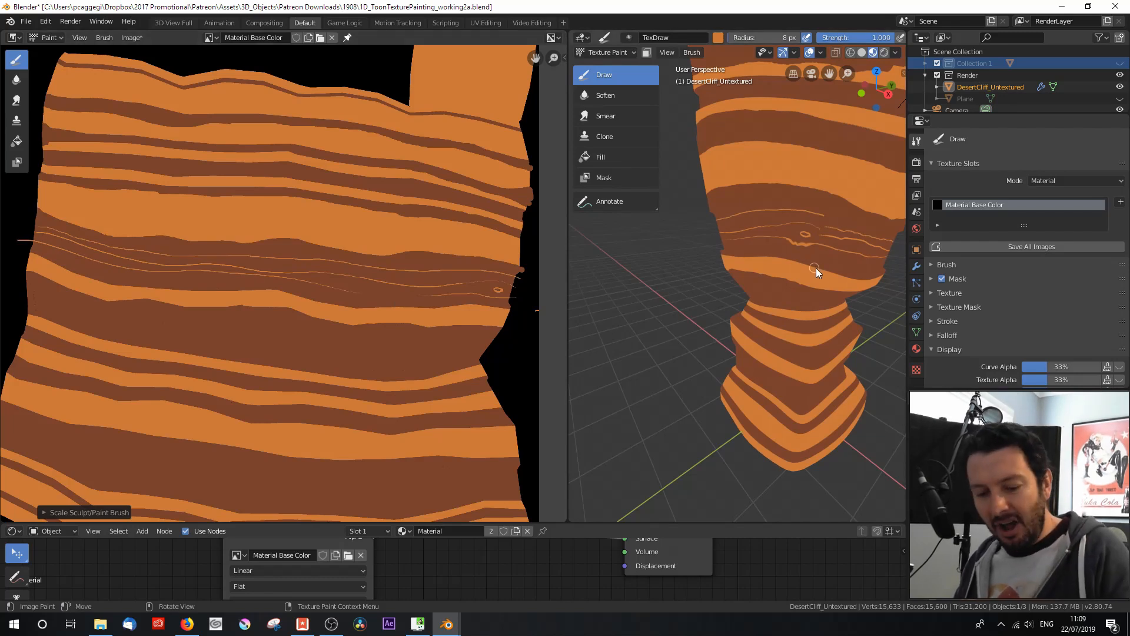
# Step: Join the thin orange lines at the seam on the model, painting out stray ends with sampled brown and redrawing connections with sampled orange
pyautogui.scroll(3, 783, 274)
pyautogui.scroll(3, 789, 284)
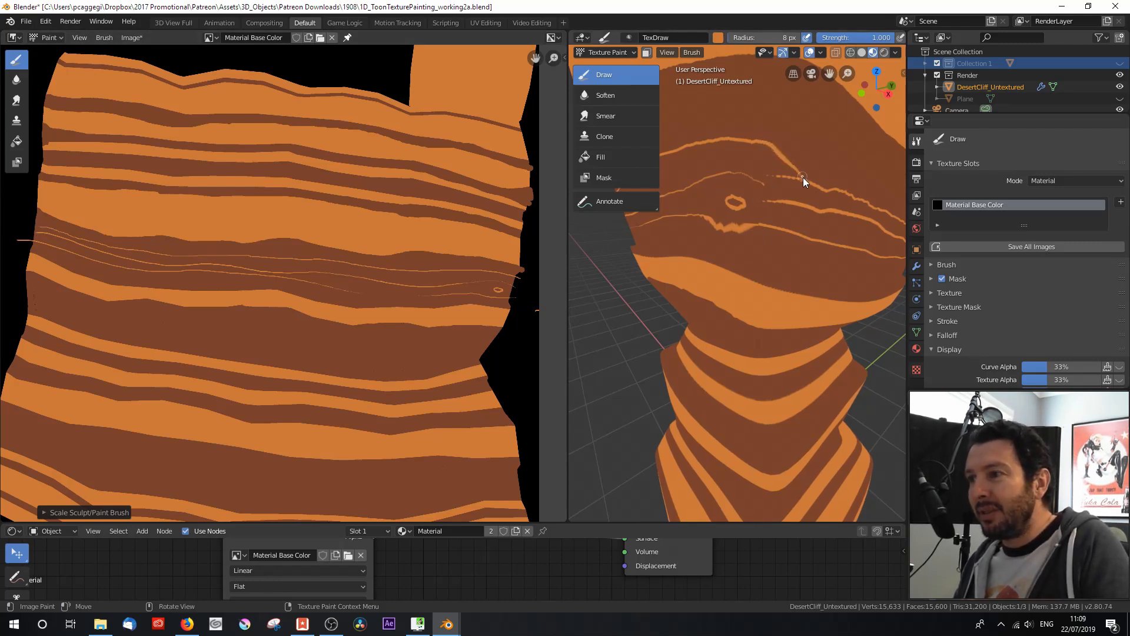
pyautogui.click(718, 38)
pyautogui.click(794, 154)
pyautogui.click(792, 158)
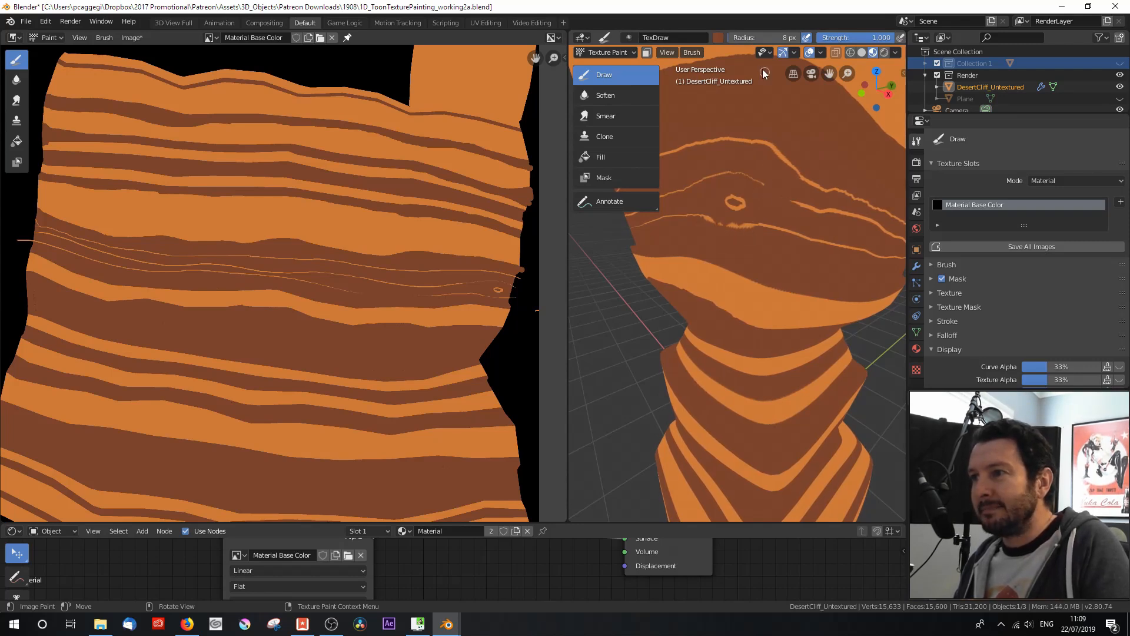
pyautogui.click(718, 38)
pyautogui.click(812, 166)
pyautogui.click(760, 215)
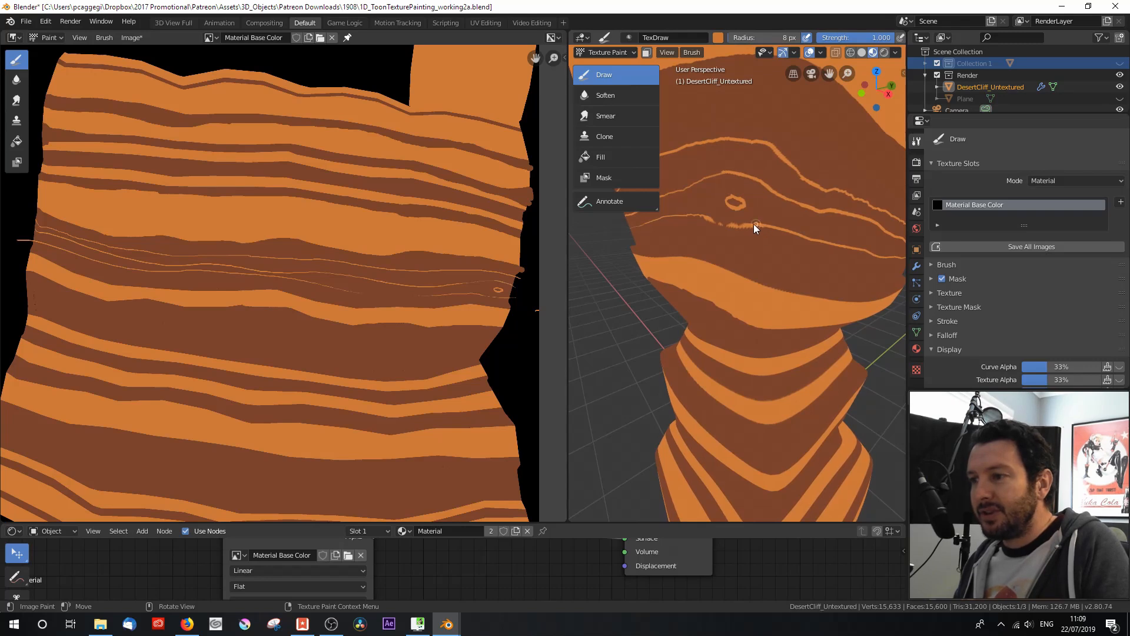
pyautogui.scroll(-5, 773, 245)
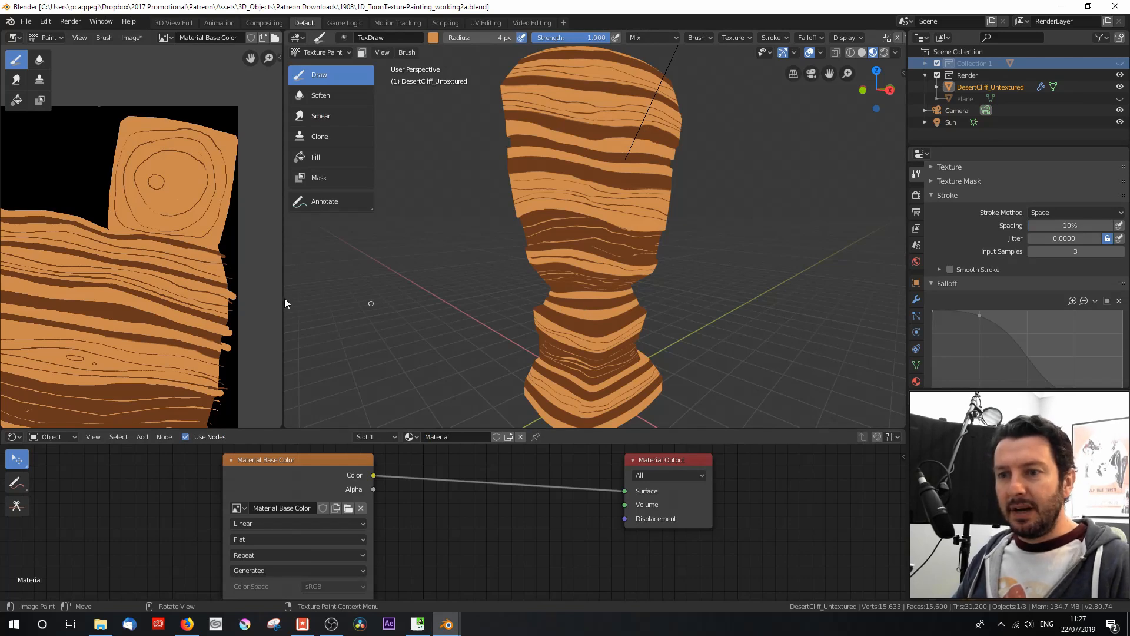
# Step: Widen the Image Editor and inspect the grain lines and knots across the whole painted texture
pyautogui.moveTo(283, 299); pyautogui.dragTo(471, 306)
pyautogui.scroll(-2, 344, 312)
pyautogui.moveTo(298, 333); pyautogui.dragTo(389, 222, button='middle')
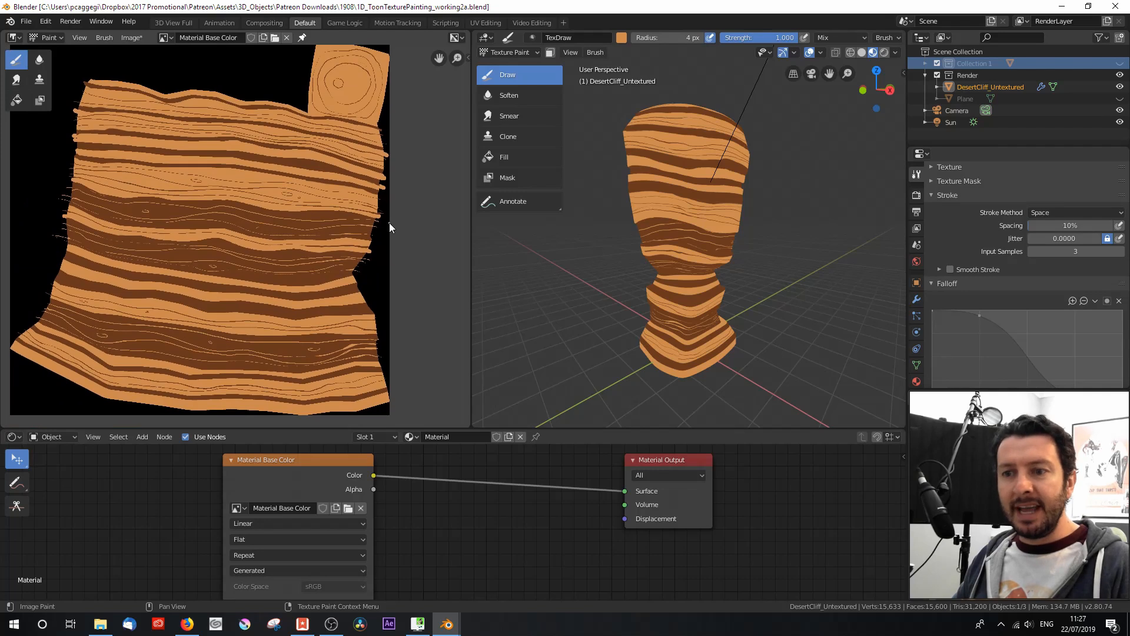
pyautogui.scroll(1, 369, 230)
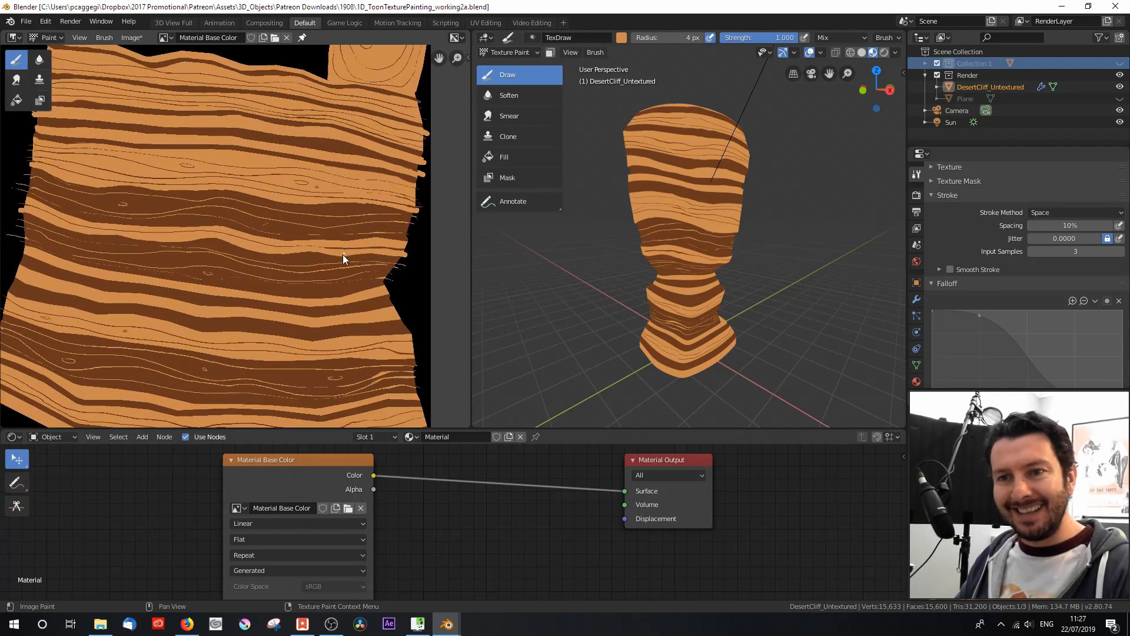
pyautogui.scroll(3, 323, 256)
pyautogui.scroll(-3, 322, 256)
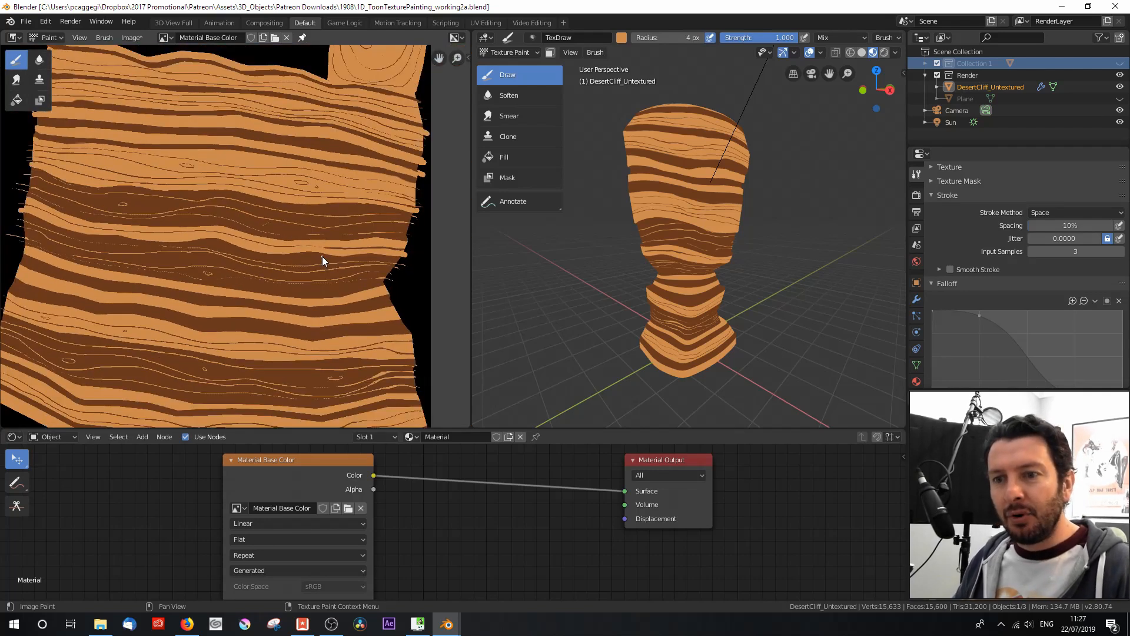
# Step: Sample the dark brown, set the brush radius to 7 px and fill the gap in the upper brown band at the cliff's seam
pyautogui.moveTo(744, 264)
pyautogui.mouseDown(button='middle')
pyautogui.moveTo(678, 282)
pyautogui.moveTo(789, 281)
pyautogui.moveTo(656, 281)
pyautogui.moveTo(778, 288)
pyautogui.moveTo(697, 295)
pyautogui.moveTo(688, 285)
pyautogui.moveTo(691, 316)
pyautogui.mouseUp(button='middle')
pyautogui.scroll(5, 684, 271)
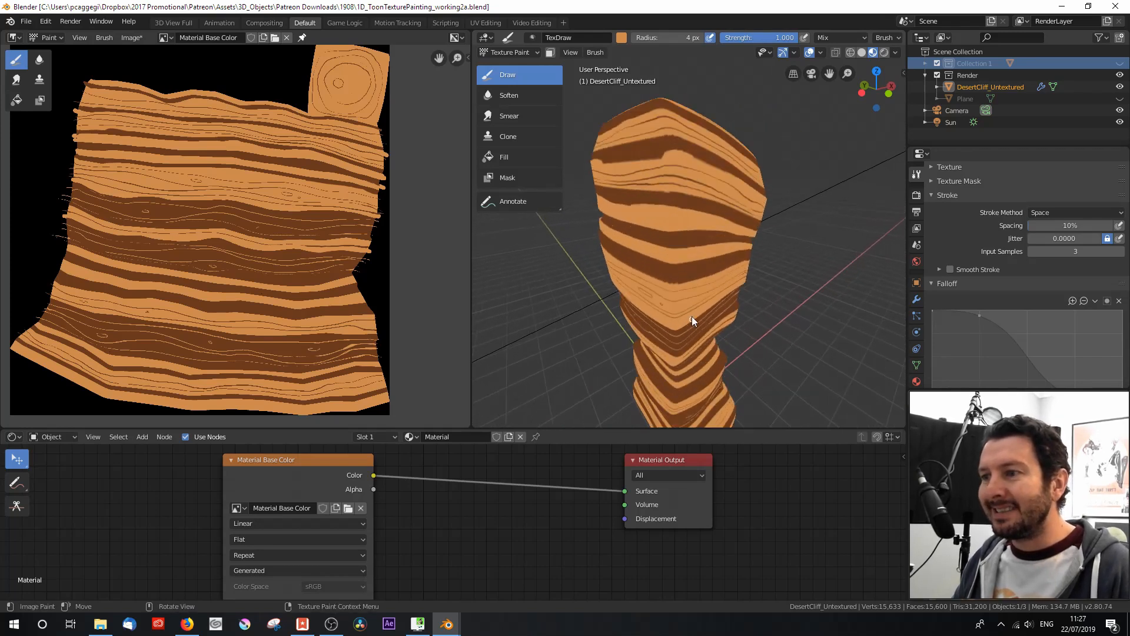
pyautogui.scroll(1, 682, 268)
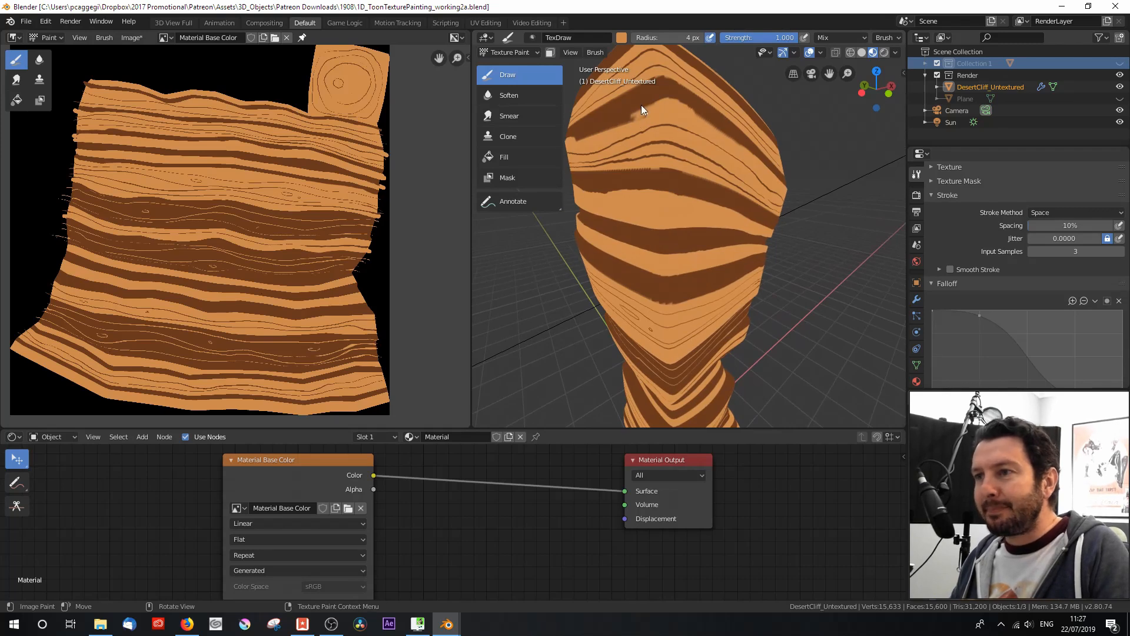
pyautogui.click(620, 39)
pyautogui.click(714, 167)
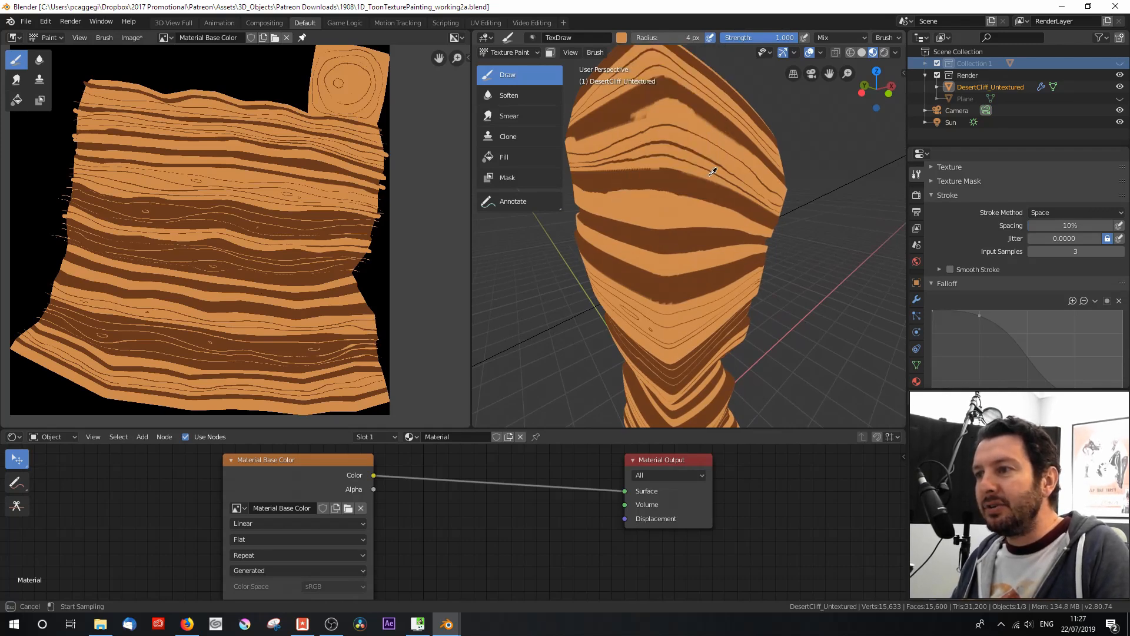
pyautogui.click(669, 235)
pyautogui.press('f')
pyautogui.click(657, 110)
pyautogui.moveTo(634, 118)
pyautogui.mouseDown()
pyautogui.moveTo(690, 107)
pyautogui.moveTo(673, 97)
pyautogui.mouseUp()
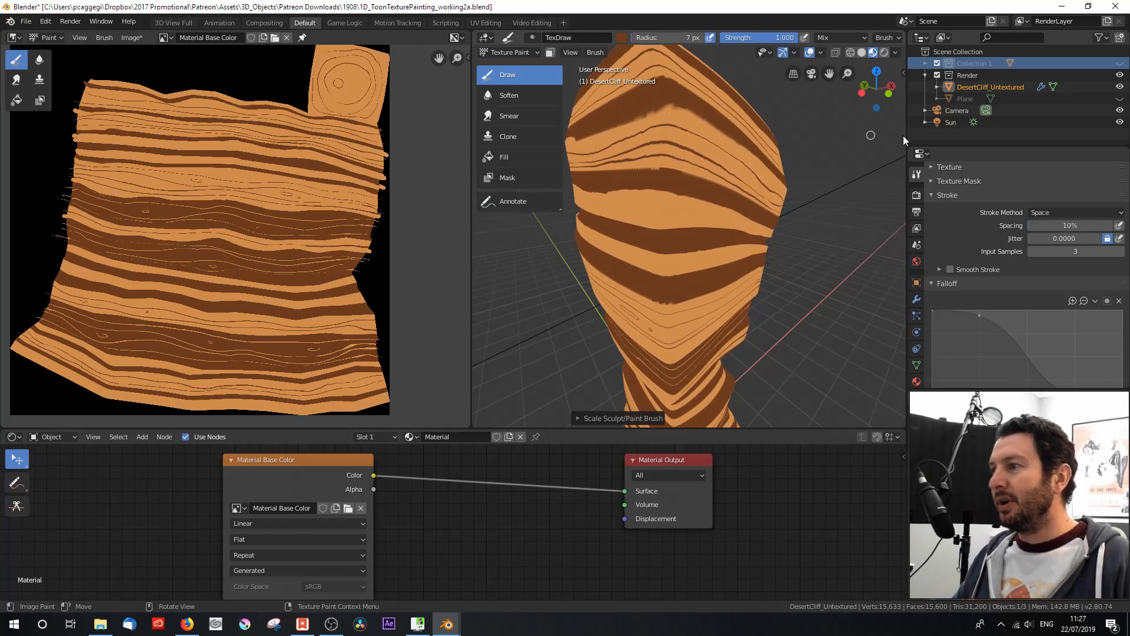
# Step: Enlarge the Properties editor and enable tablet pressure sensitivity for the brush's stroke spacing
pyautogui.moveTo(1033, 146); pyautogui.dragTo(1032, 87)
pyautogui.scroll(5, 1003, 124)
pyautogui.scroll(10, 1002, 121)
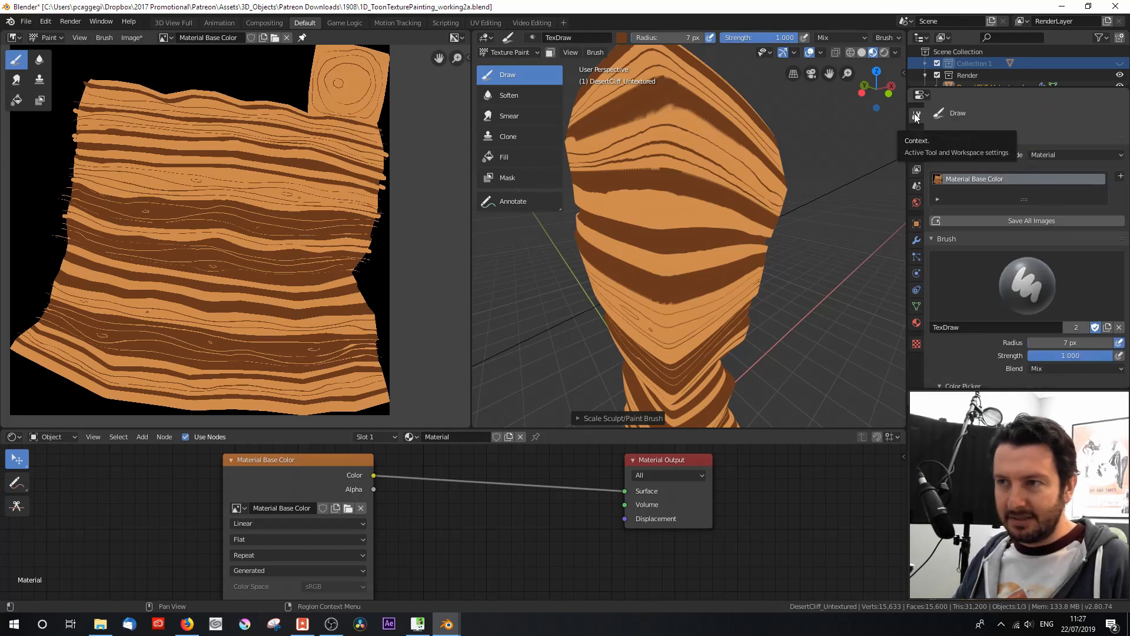
pyautogui.scroll(-3, 1010, 234)
pyautogui.scroll(-8, 1010, 235)
pyautogui.scroll(-5, 1009, 228)
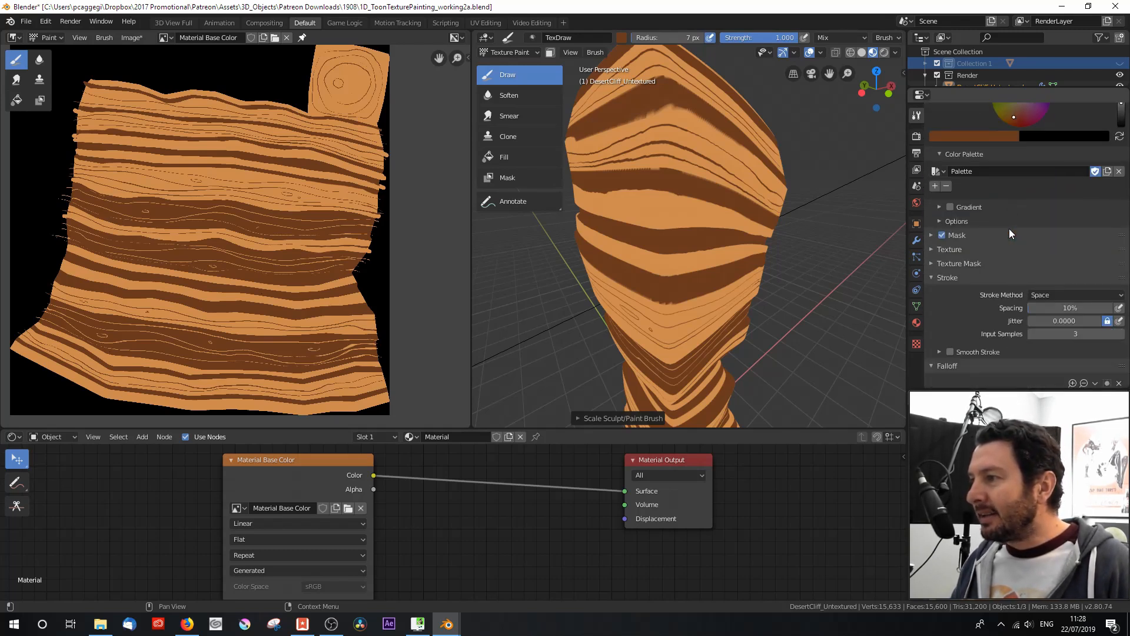
pyautogui.scroll(-2, 1006, 220)
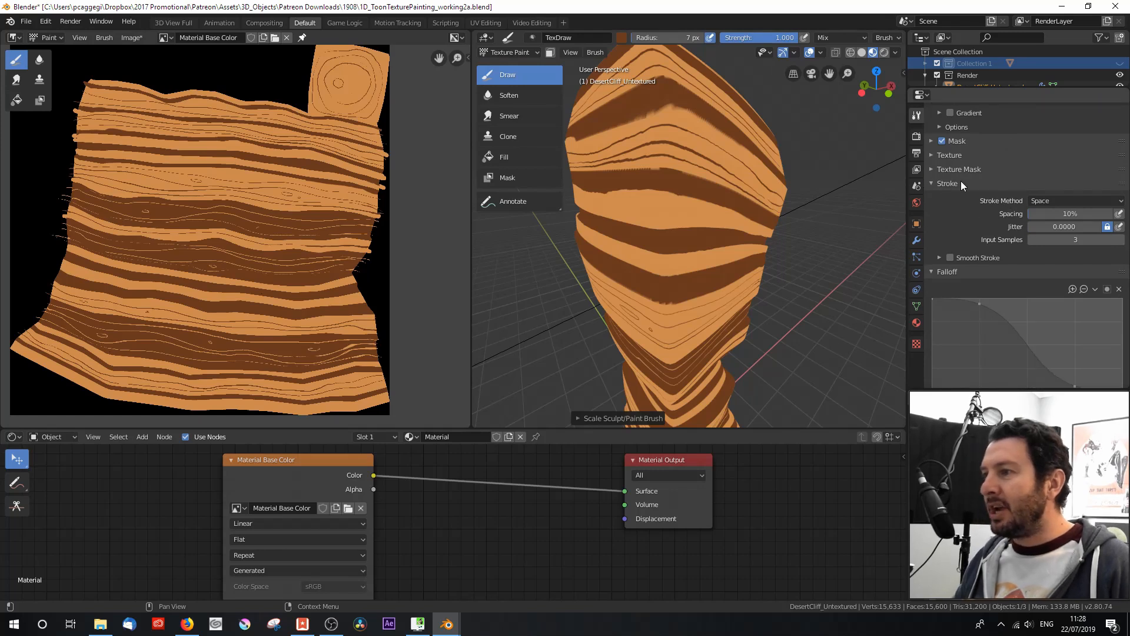
pyautogui.click(1050, 200)
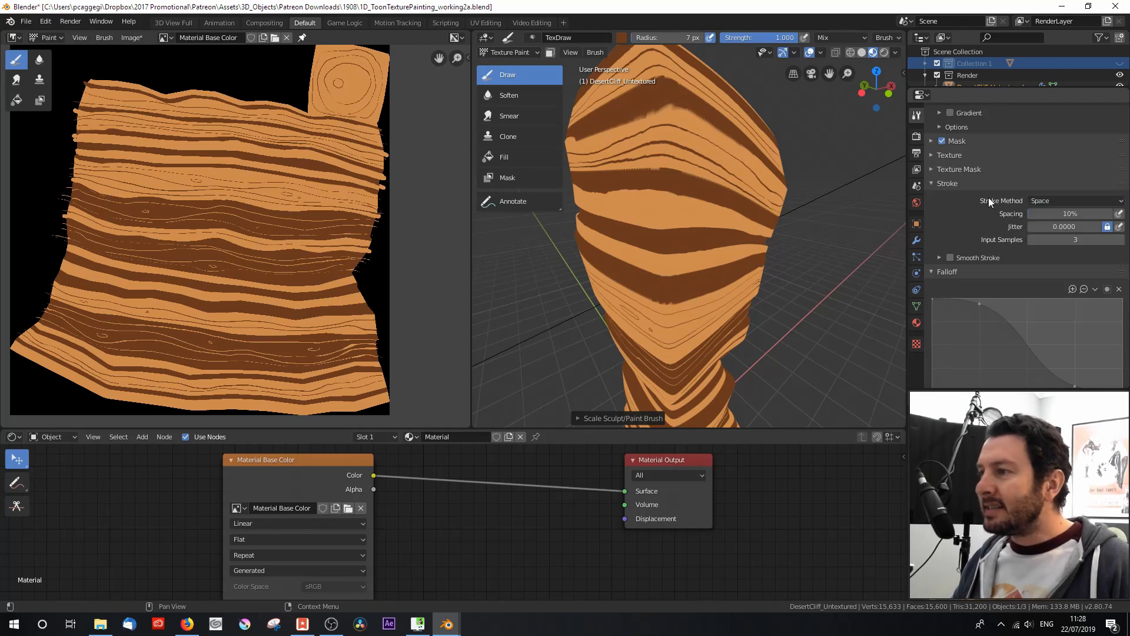
pyautogui.click(1119, 215)
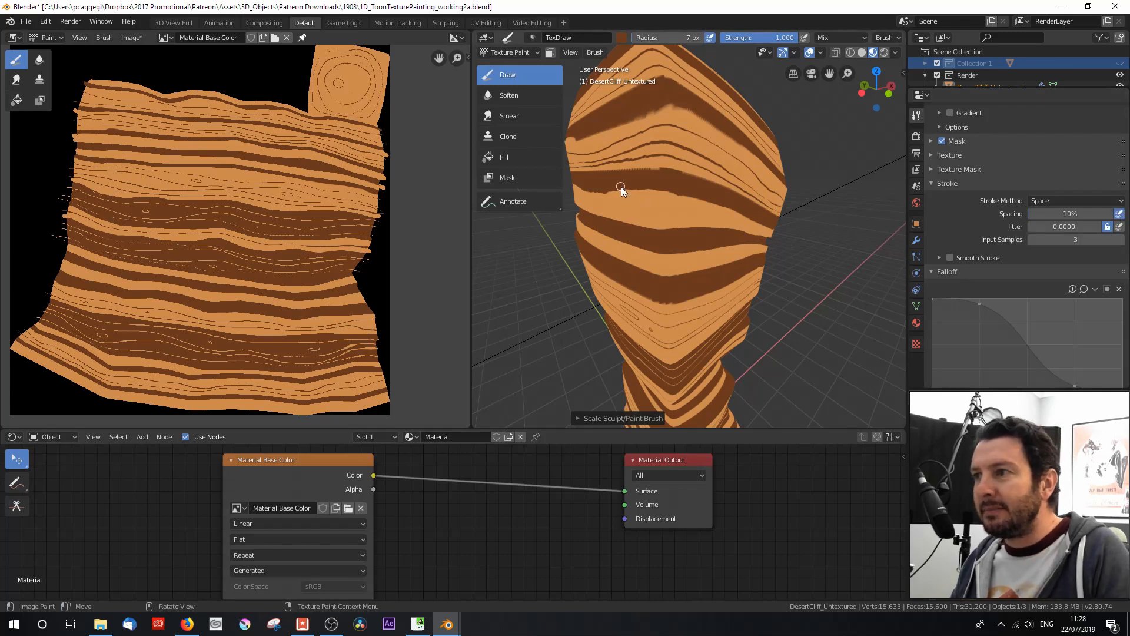
# Step: Undo a trial stroke on the model and paint dark brown along the ragged edges of the upper bands at the seam
pyautogui.moveTo(615, 204); pyautogui.dragTo(680, 216)
pyautogui.hotkey('ctrl', 'z')
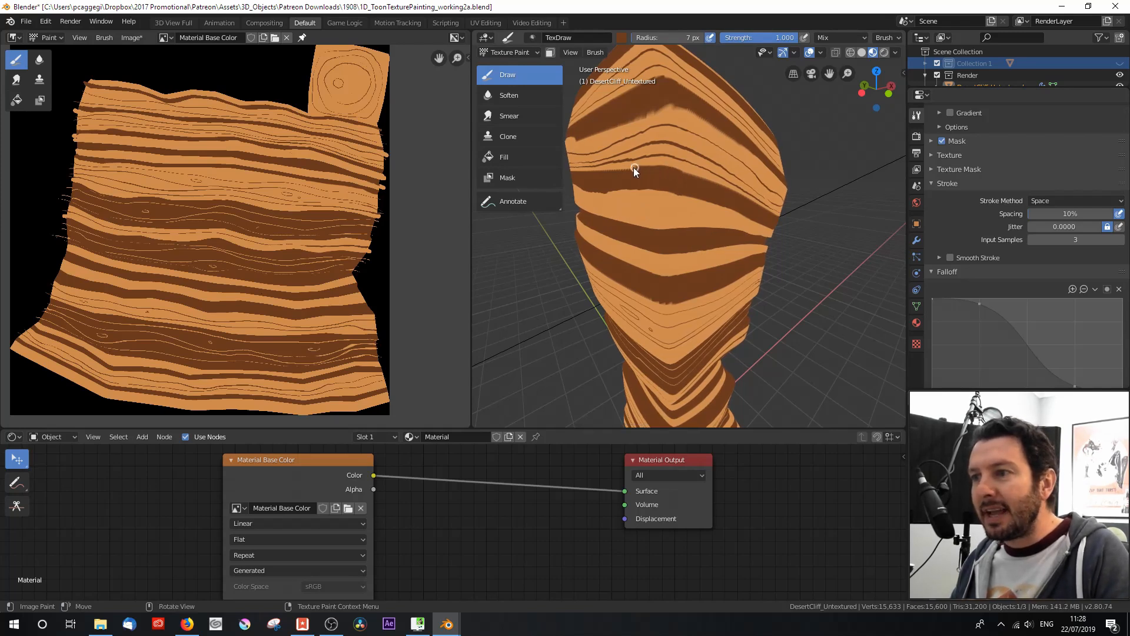
pyautogui.moveTo(605, 197)
pyautogui.mouseDown()
pyautogui.moveTo(658, 189)
pyautogui.moveTo(621, 191)
pyautogui.mouseUp()
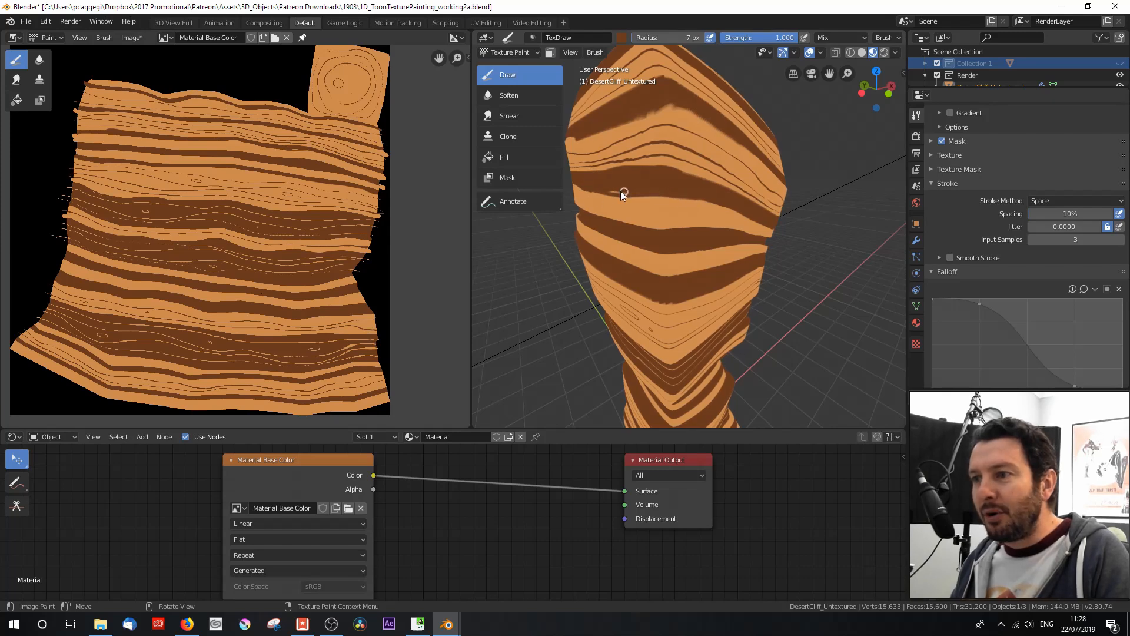
pyautogui.moveTo(648, 122)
pyautogui.mouseDown()
pyautogui.moveTo(683, 110)
pyautogui.moveTo(624, 122)
pyautogui.moveTo(675, 114)
pyautogui.mouseUp()
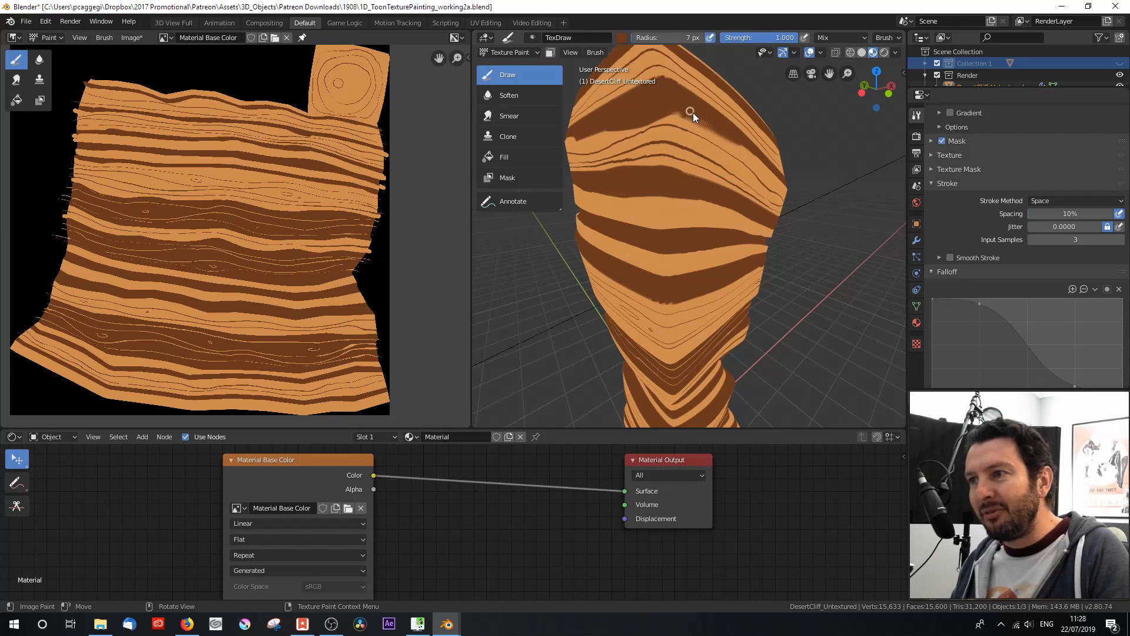
# Step: Sample the light orange and smooth the lower edge of the cliff's uppermost wide brown band
pyautogui.click(621, 37)
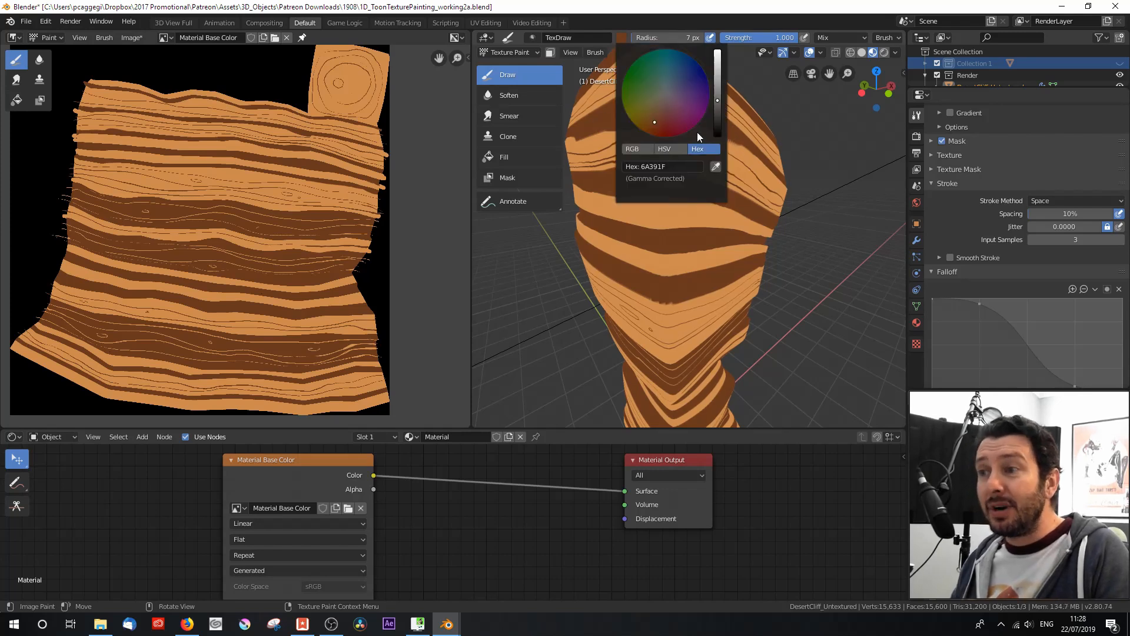
pyautogui.click(715, 167)
pyautogui.click(739, 147)
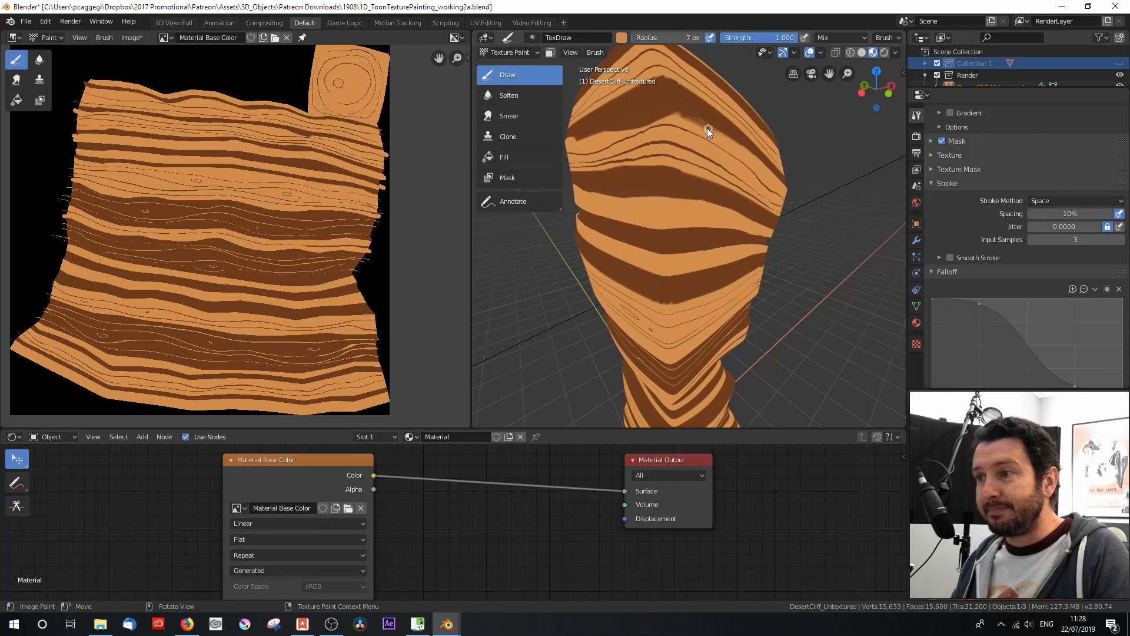
pyautogui.moveTo(684, 115); pyautogui.dragTo(743, 148)
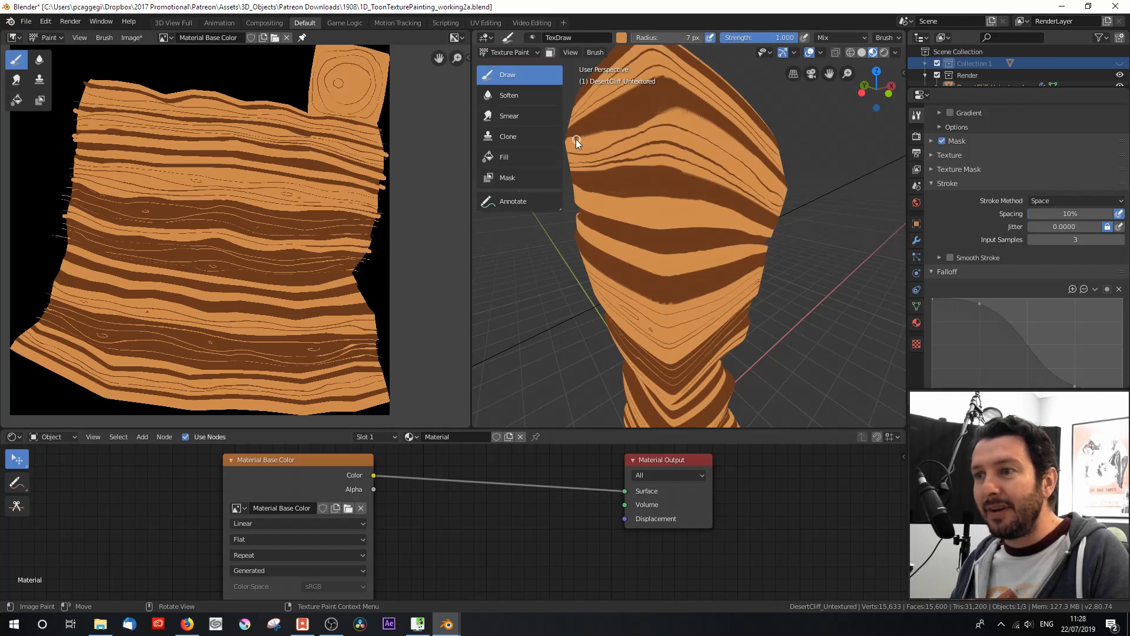
pyautogui.moveTo(680, 111); pyautogui.dragTo(686, 143)
pyautogui.moveTo(688, 151); pyautogui.dragTo(671, 160, button='middle')
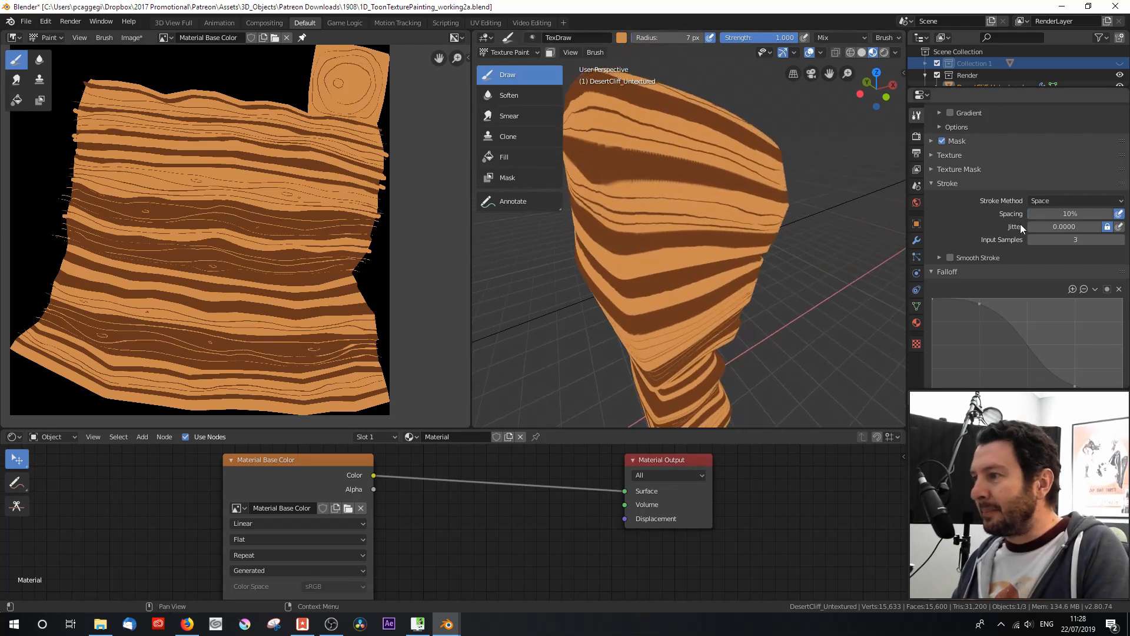
# Step: Try a stroke spacing of 98% with a test stroke on the brown band, then undo the stroke
pyautogui.click(1065, 216)
pyautogui.write('91')
pyautogui.press('Return')
pyautogui.moveTo(1046, 214); pyautogui.dragTo(1046, 214)
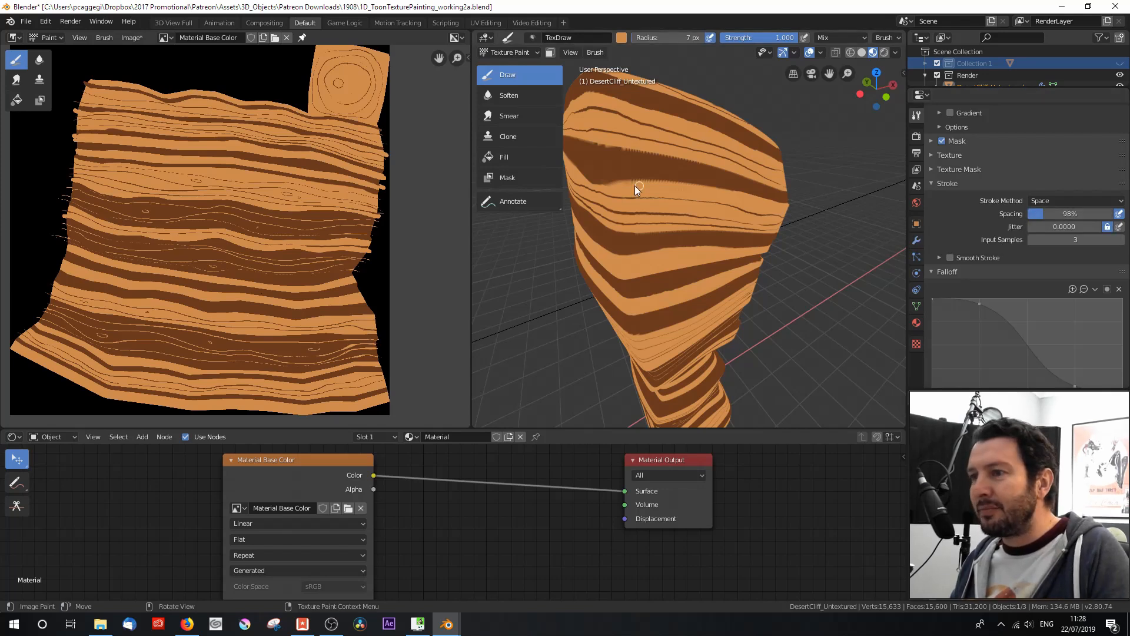
pyautogui.moveTo(652, 172); pyautogui.dragTo(651, 175)
pyautogui.hotkey('ctrl', 'z')
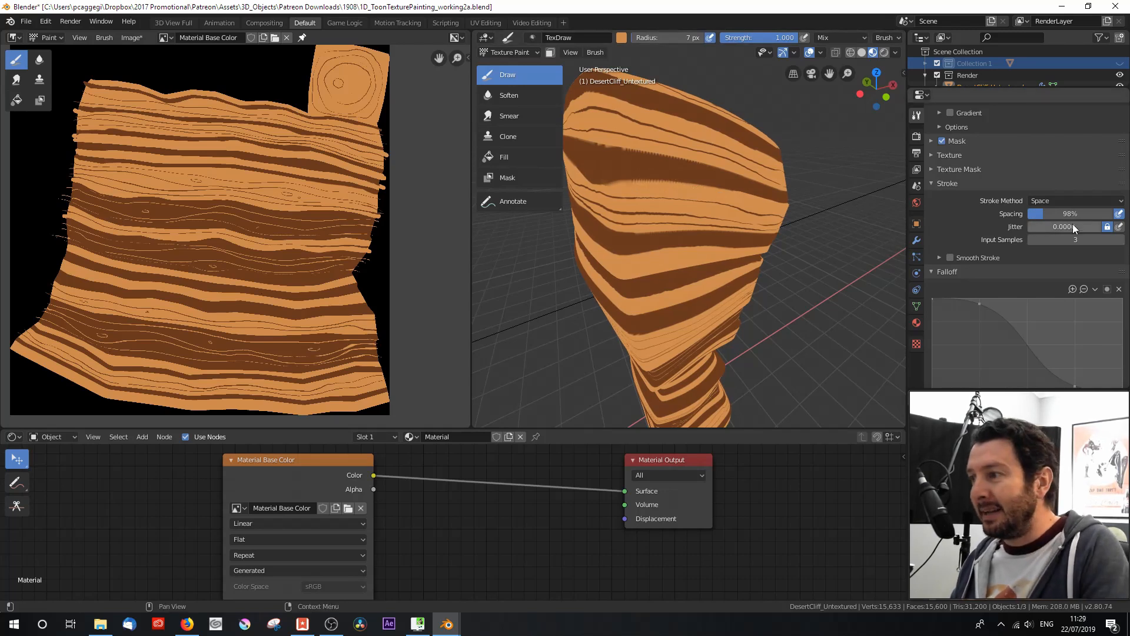
# Step: Set the stroke spacing to 5% and paint orange over the edge of the upper brown band
pyautogui.write('0')
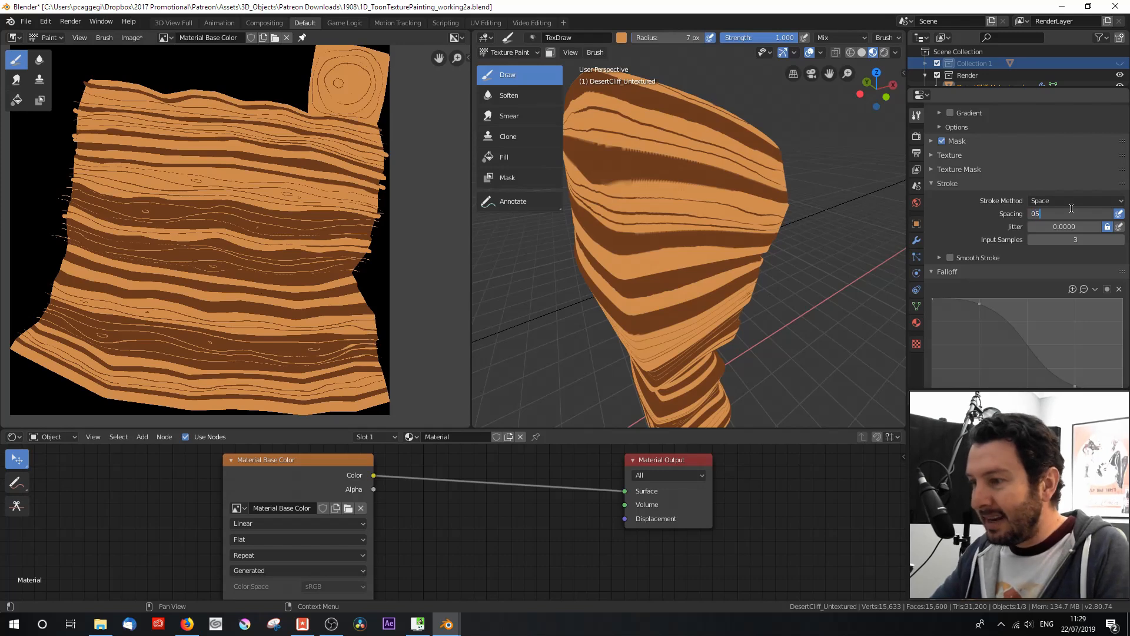
pyautogui.write('5')
pyautogui.press('Return')
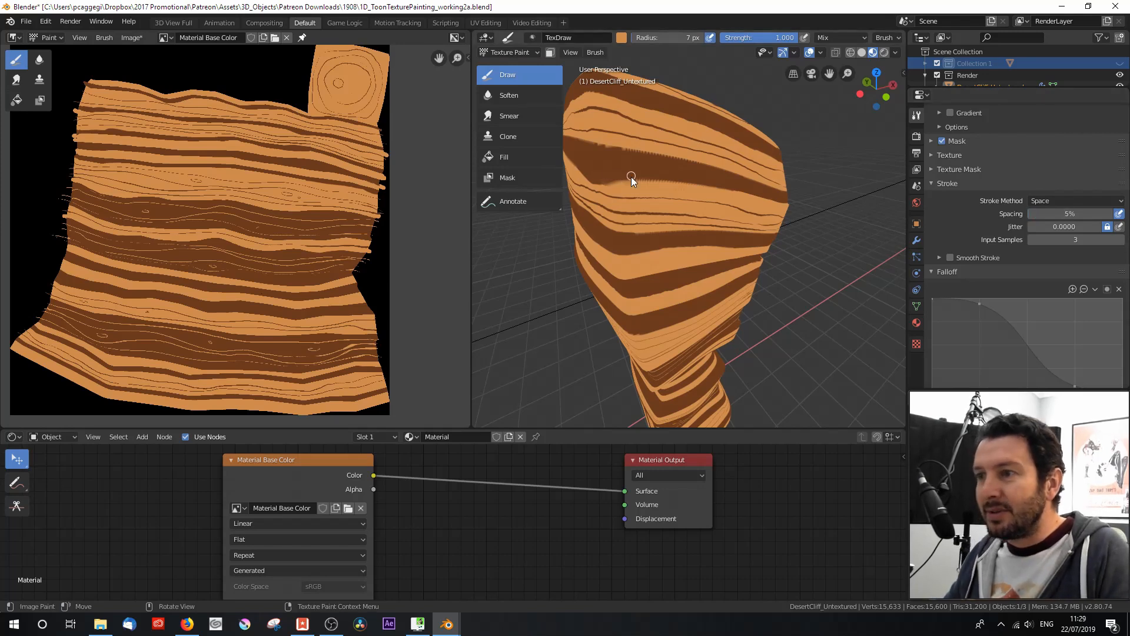
pyautogui.moveTo(650, 179)
pyautogui.mouseDown()
pyautogui.moveTo(612, 183)
pyautogui.moveTo(685, 161)
pyautogui.mouseUp()
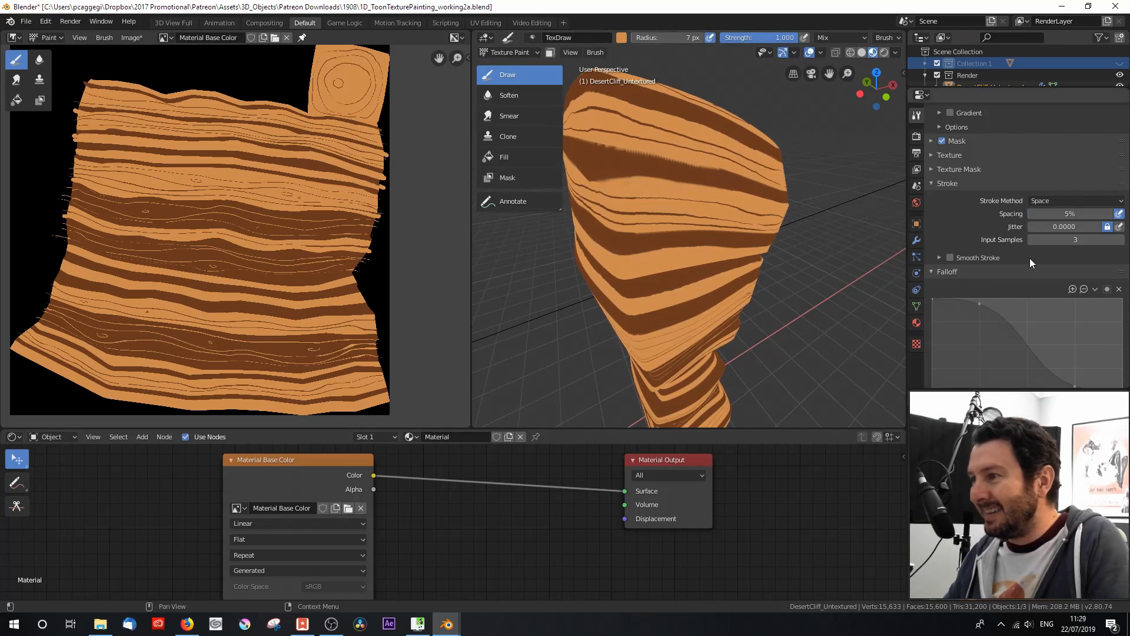
# Step: Set the brush's stroke input samples to 6
pyautogui.doubleClick(1031, 239)
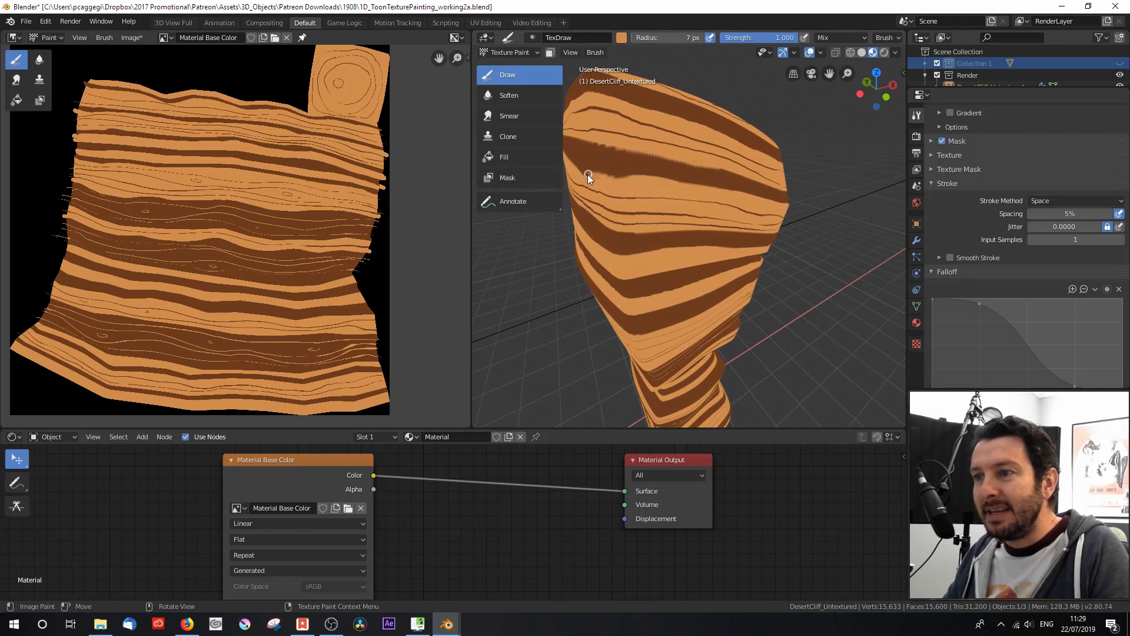
pyautogui.click(1122, 241)
pyautogui.click(1122, 240)
pyautogui.click(1122, 240)
pyautogui.click(1123, 241)
pyautogui.click(1123, 240)
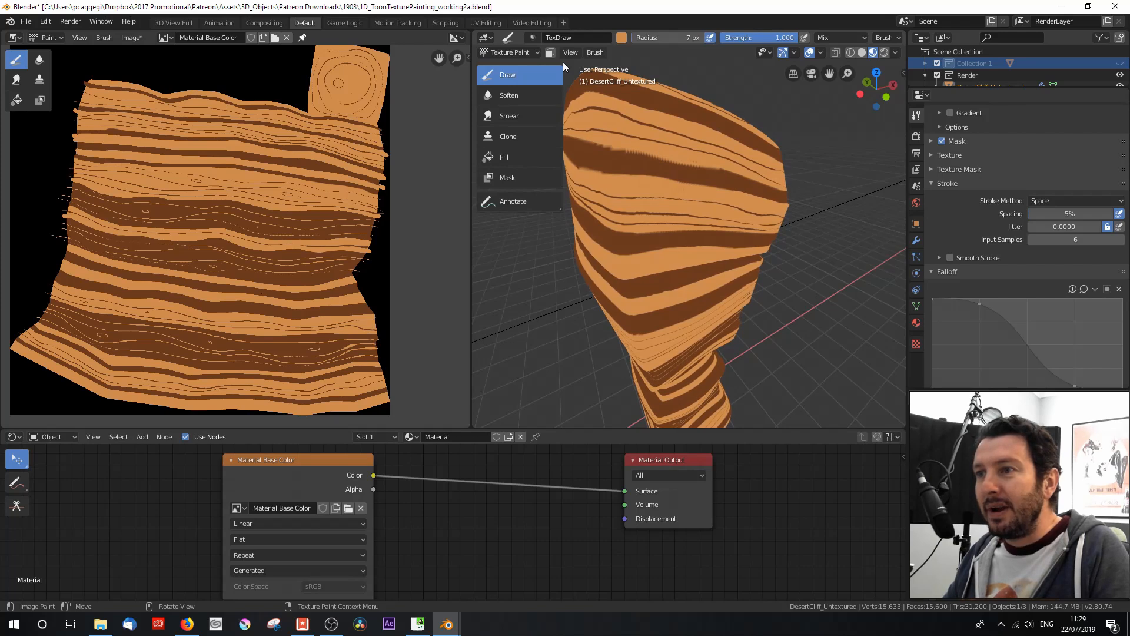
# Step: Sample the dark brown, set the brush radius to 11 px and repaint the upper brown band across the seam
pyautogui.click(621, 37)
pyautogui.click(716, 164)
pyautogui.click(698, 171)
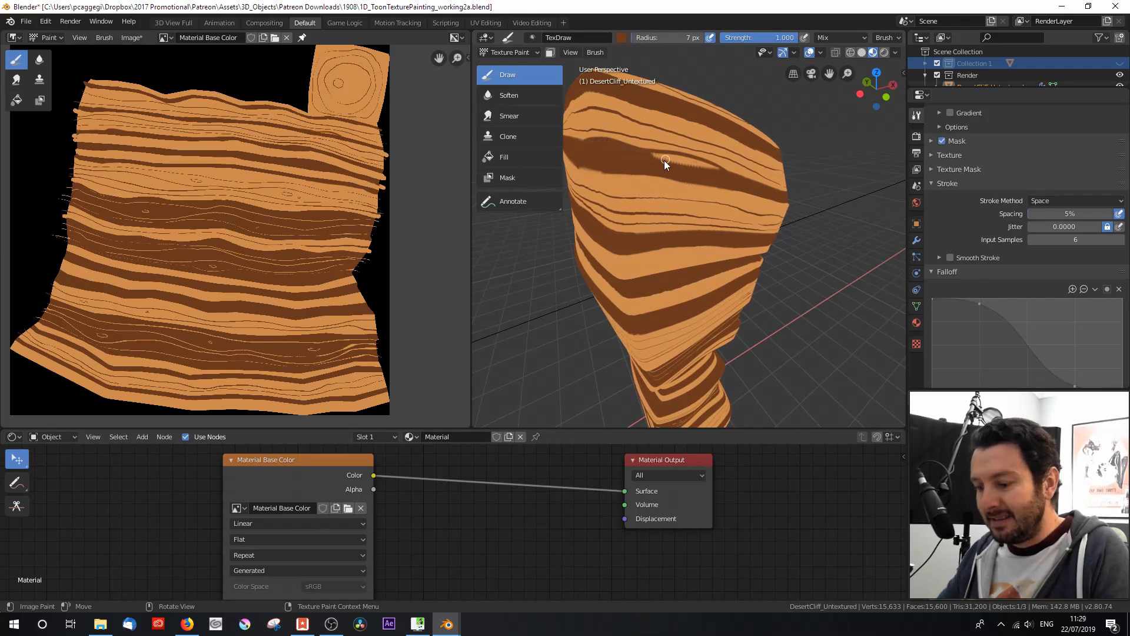
pyautogui.press(']')
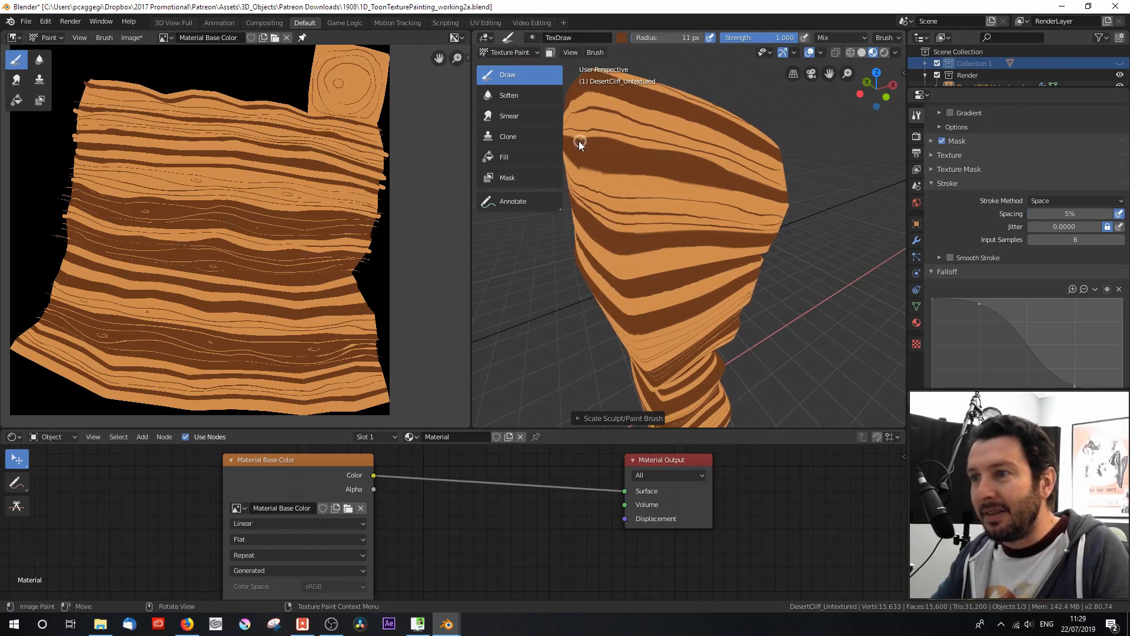
pyautogui.moveTo(576, 159); pyautogui.dragTo(601, 175)
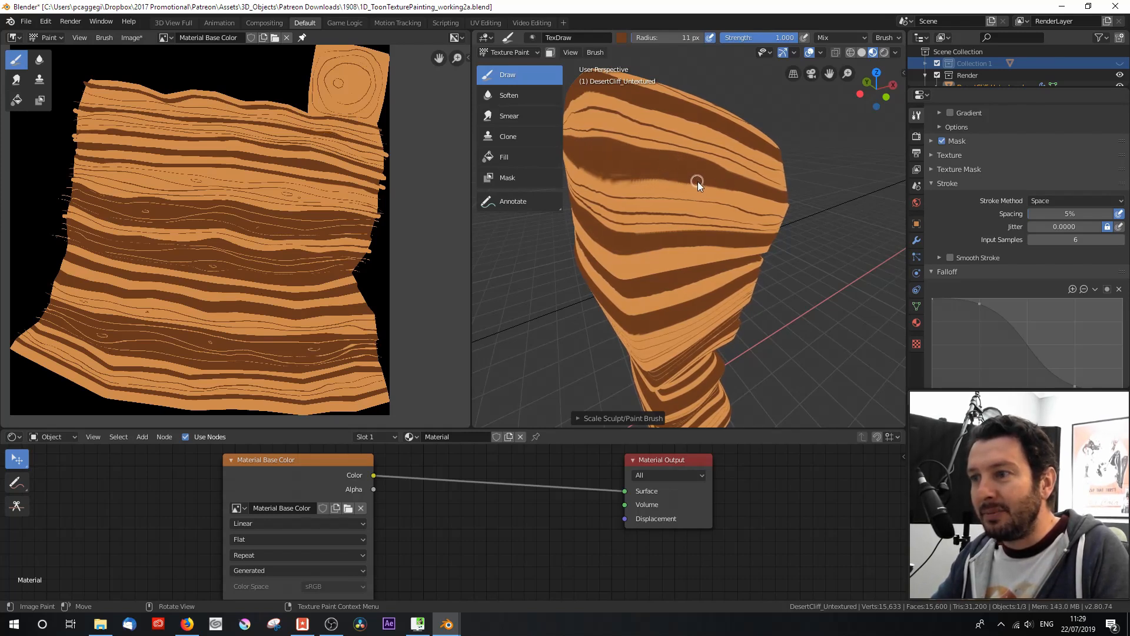
# Step: Sample the light orange and clean up the lower edge of the repainted brown band
pyautogui.click(620, 37)
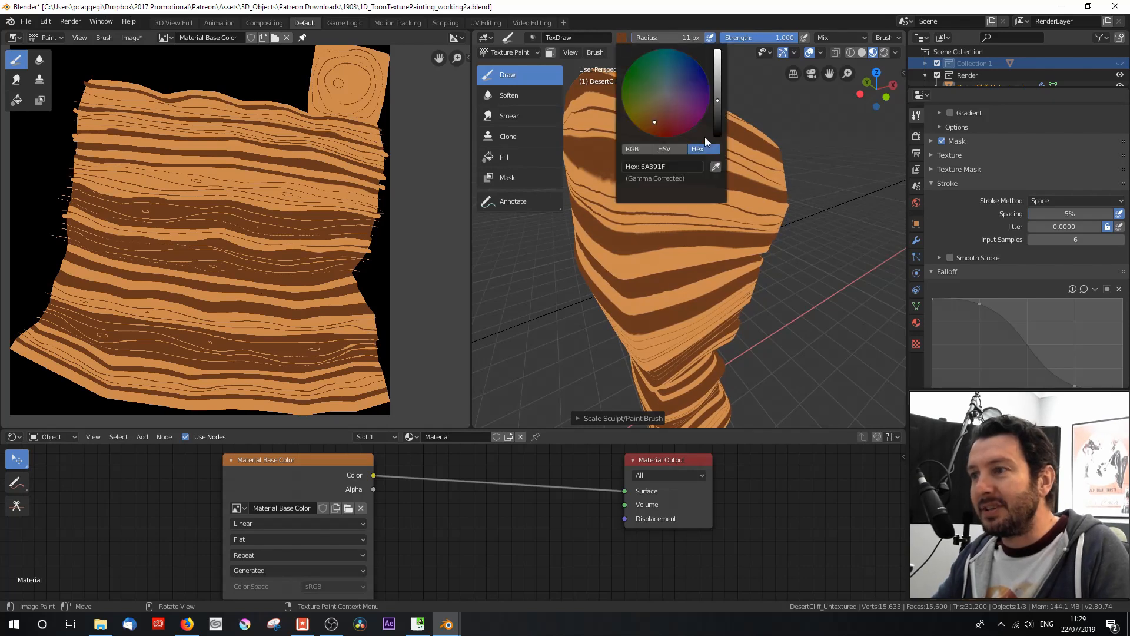
pyautogui.click(716, 166)
pyautogui.click(713, 193)
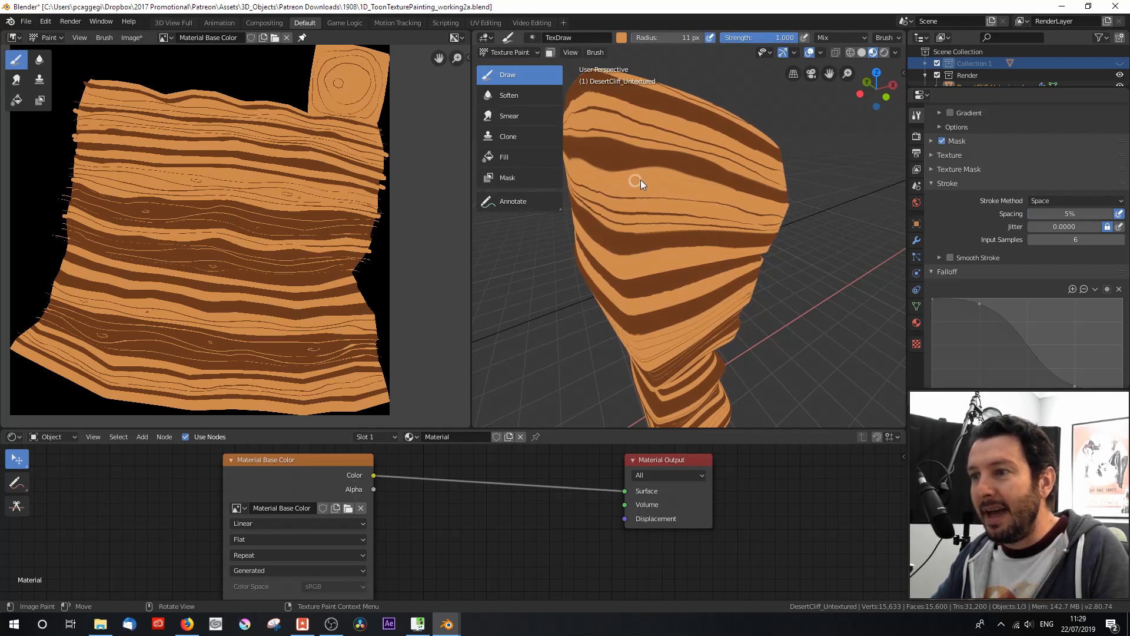
pyautogui.moveTo(641, 209)
pyautogui.mouseDown(button='middle')
pyautogui.moveTo(709, 233)
pyautogui.moveTo(556, 122)
pyautogui.moveTo(617, 181)
pyautogui.moveTo(699, 208)
pyautogui.moveTo(787, 217)
pyautogui.moveTo(595, 172)
pyautogui.mouseUp(button='middle')
pyautogui.moveTo(697, 164); pyautogui.dragTo(628, 177)
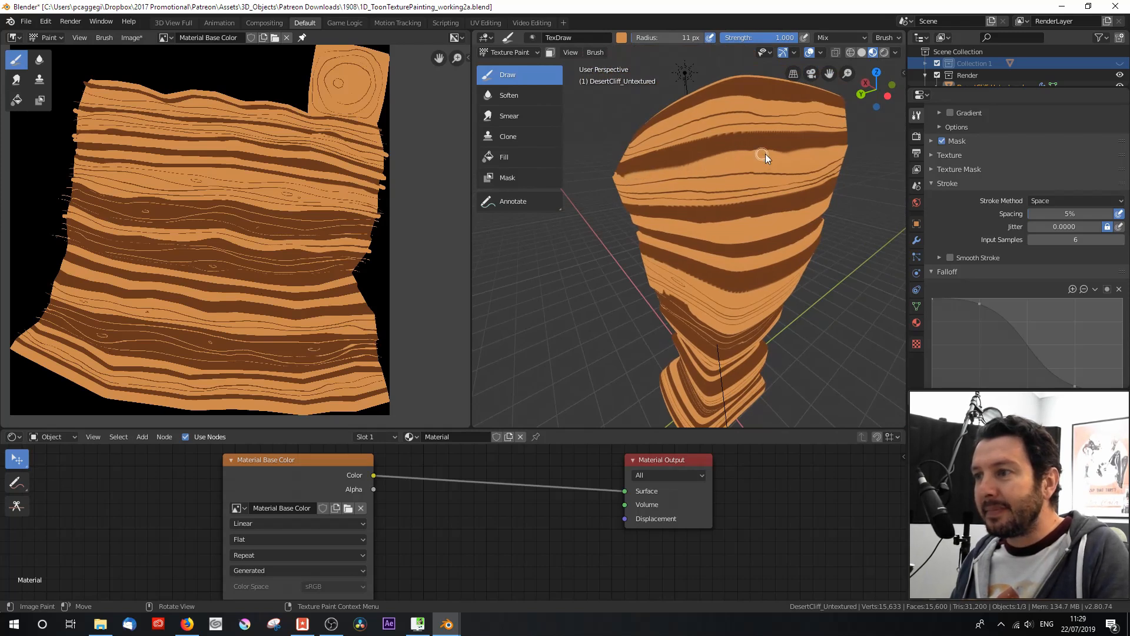
# Step: Resample the paint colour from the model and touch up the upper brown band on the cliff's other side
pyautogui.click(621, 38)
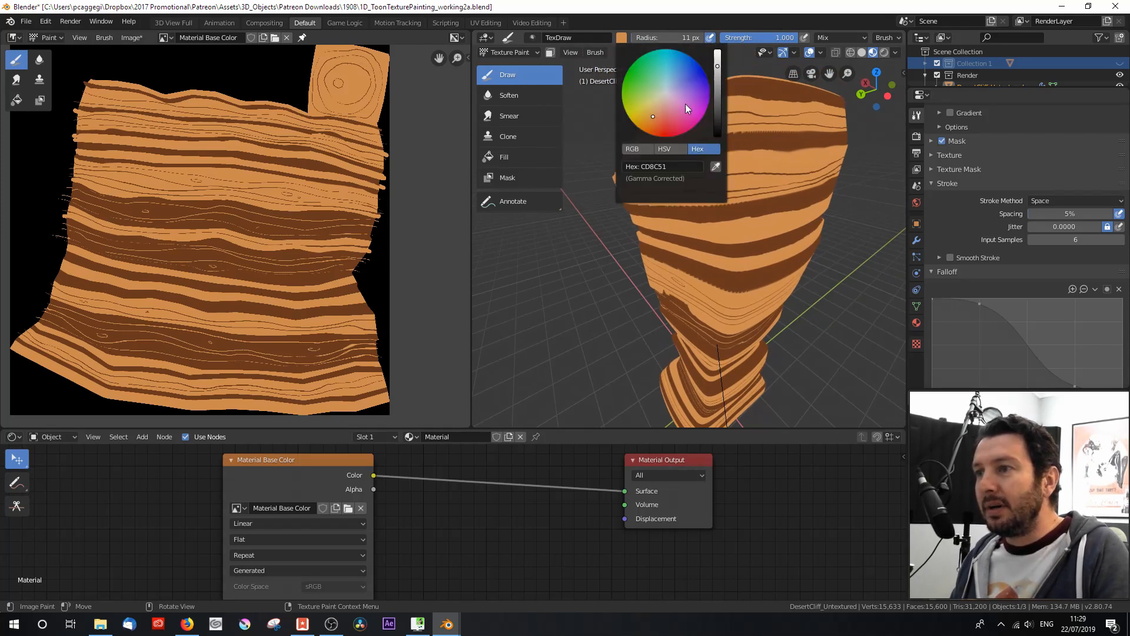
pyautogui.click(718, 159)
pyautogui.click(729, 143)
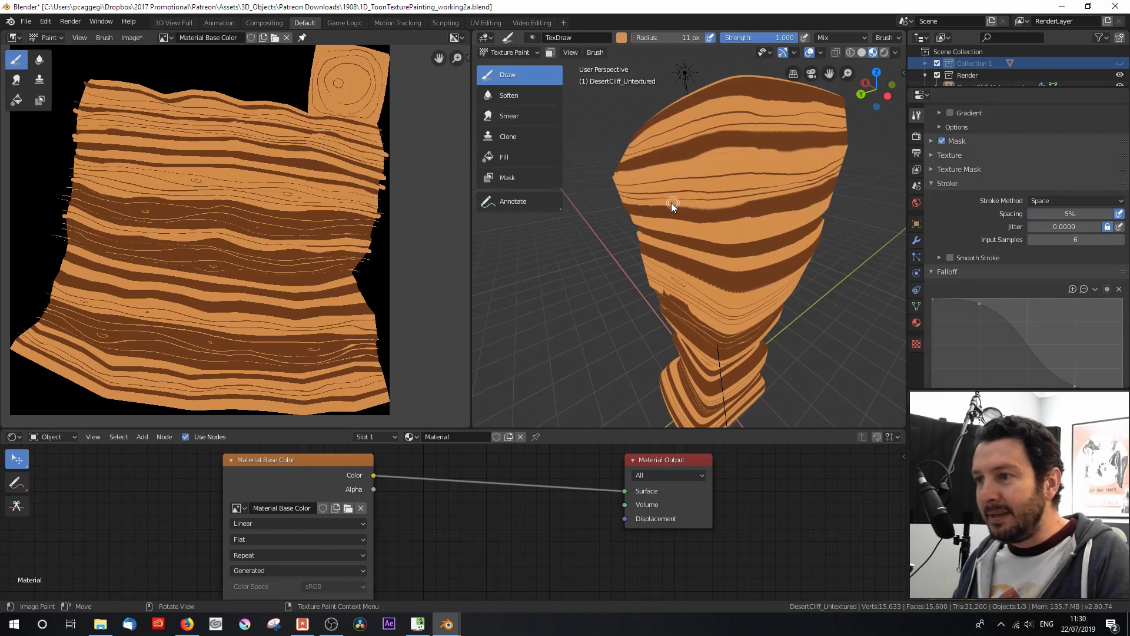
# Step: Set the brush radius to 8 px, show the cliff through the camera in a widened 3D viewport and save the file
pyautogui.press('KP_0')
pyautogui.press('f')
pyautogui.click(684, 310)
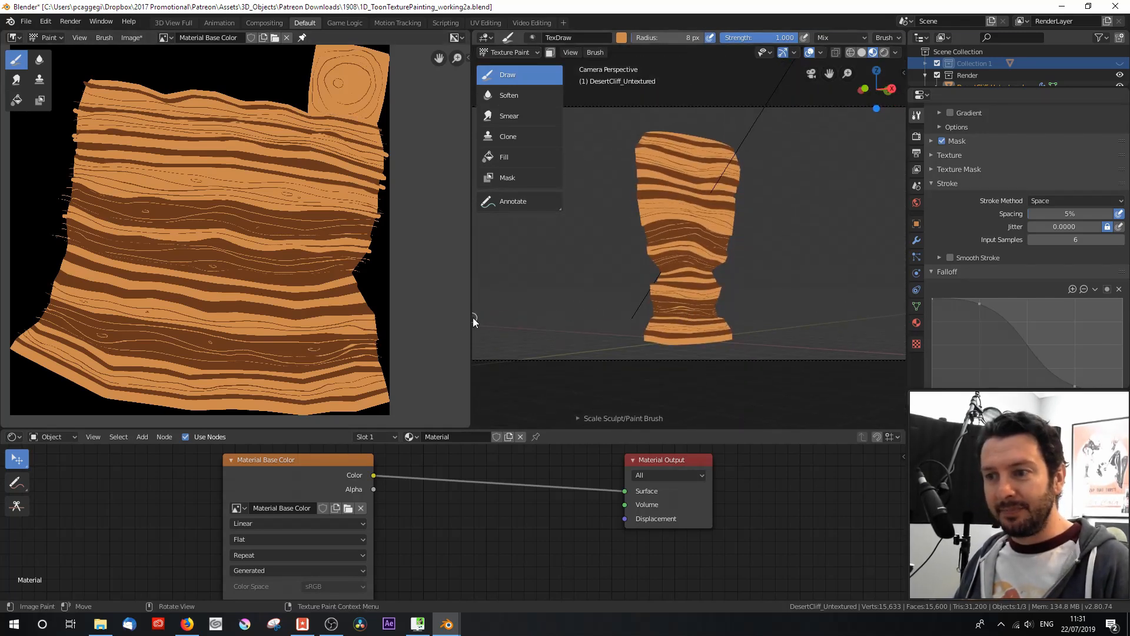
pyautogui.moveTo(474, 320); pyautogui.dragTo(316, 316)
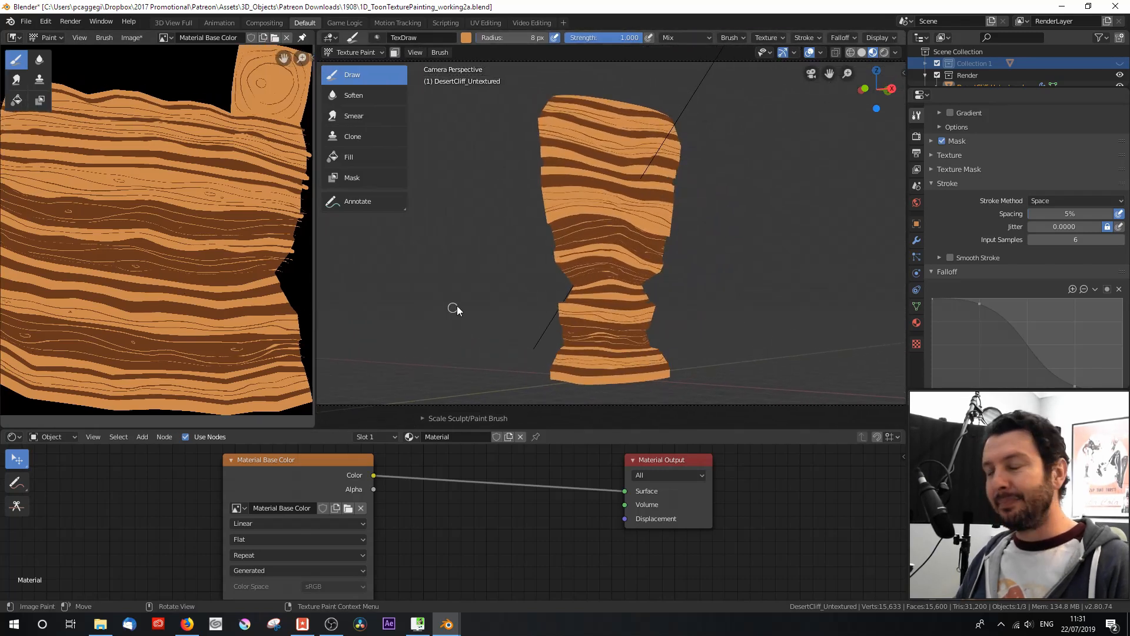
pyautogui.hotkey('ctrl', 's')
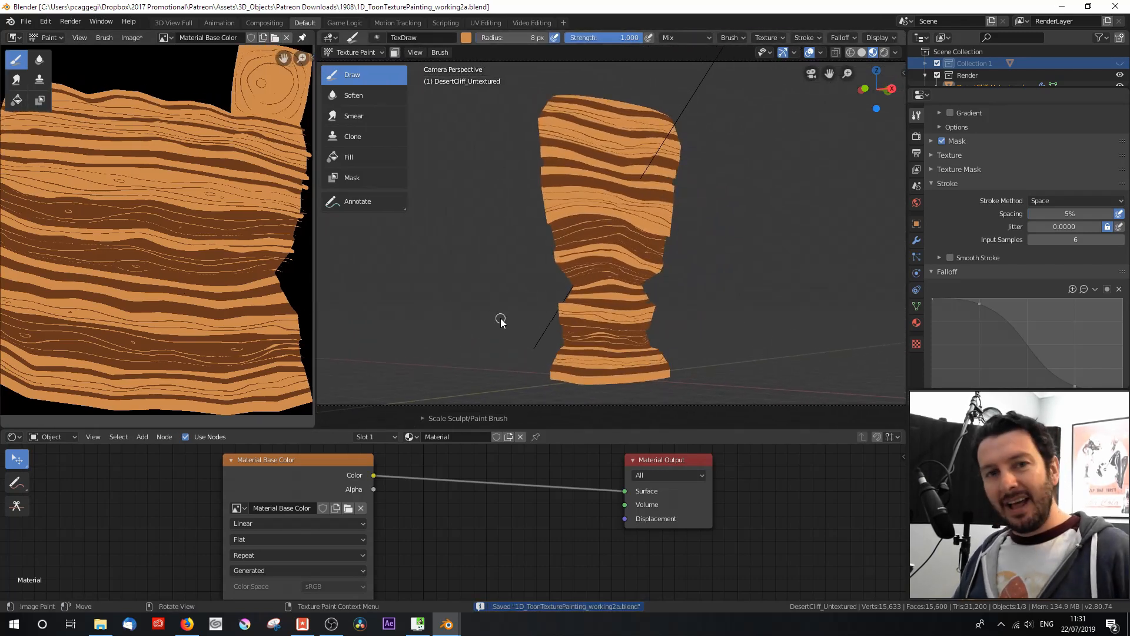
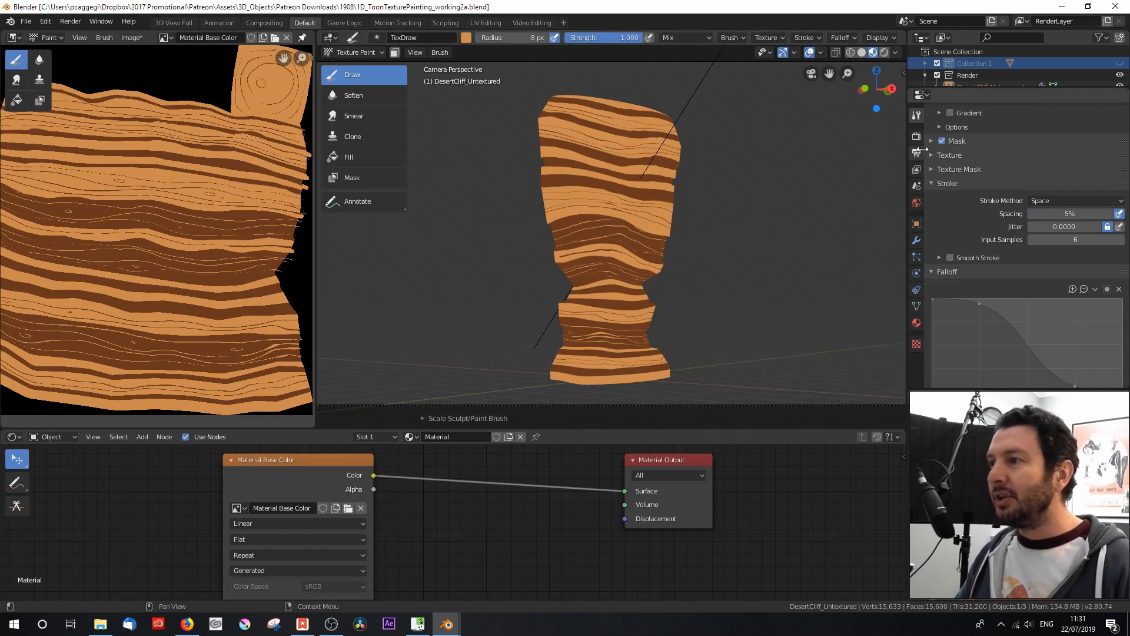
# Step: Enable the Diffuse Color light pass for the RenderLayer view layer
pyautogui.click(916, 137)
pyautogui.click(917, 152)
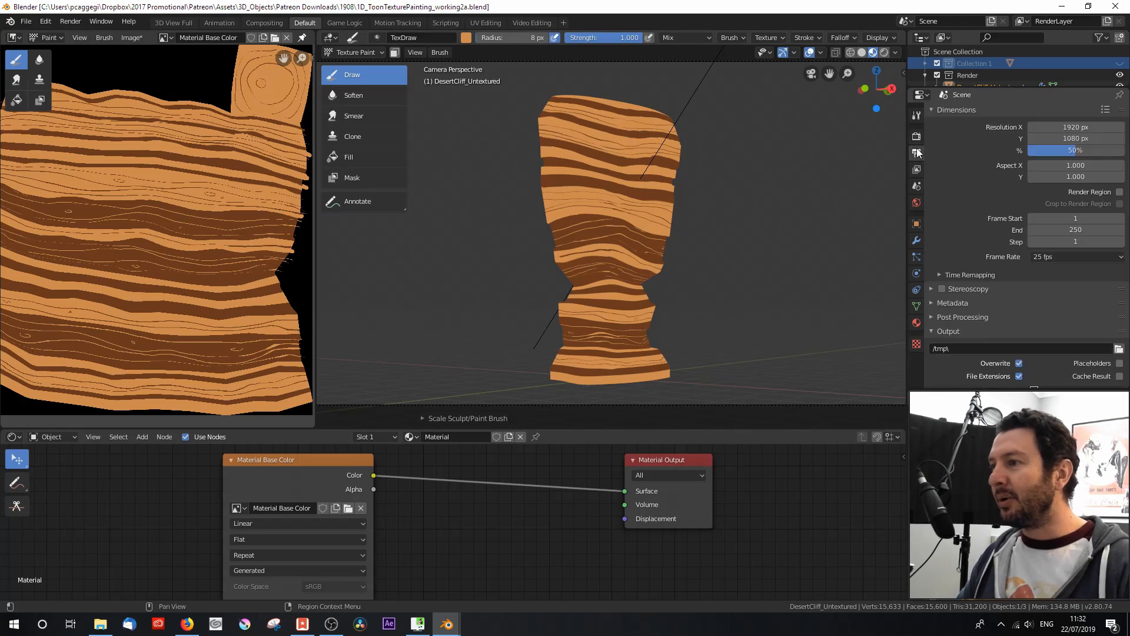
pyautogui.click(916, 170)
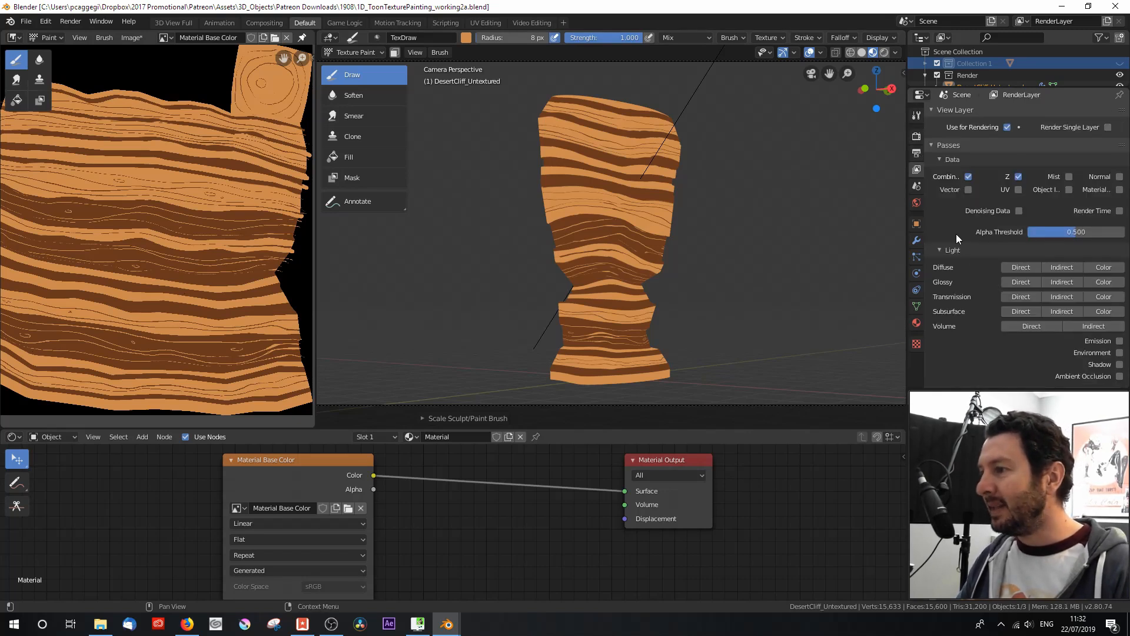
pyautogui.scroll(-1, 960, 244)
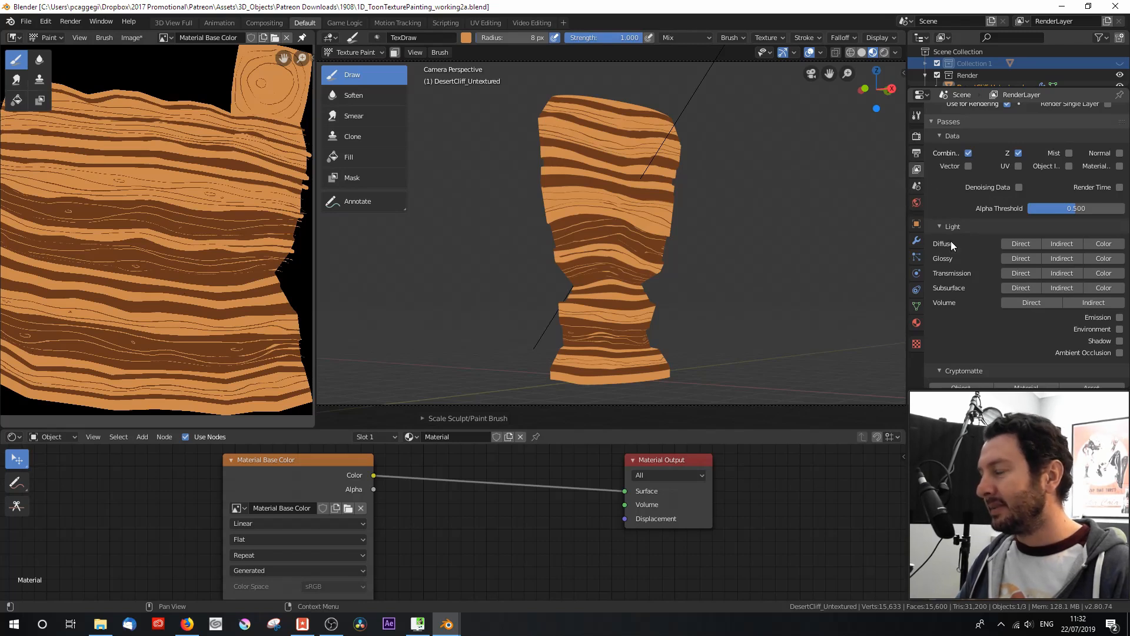
pyautogui.click(1097, 244)
pyautogui.scroll(1, 974, 188)
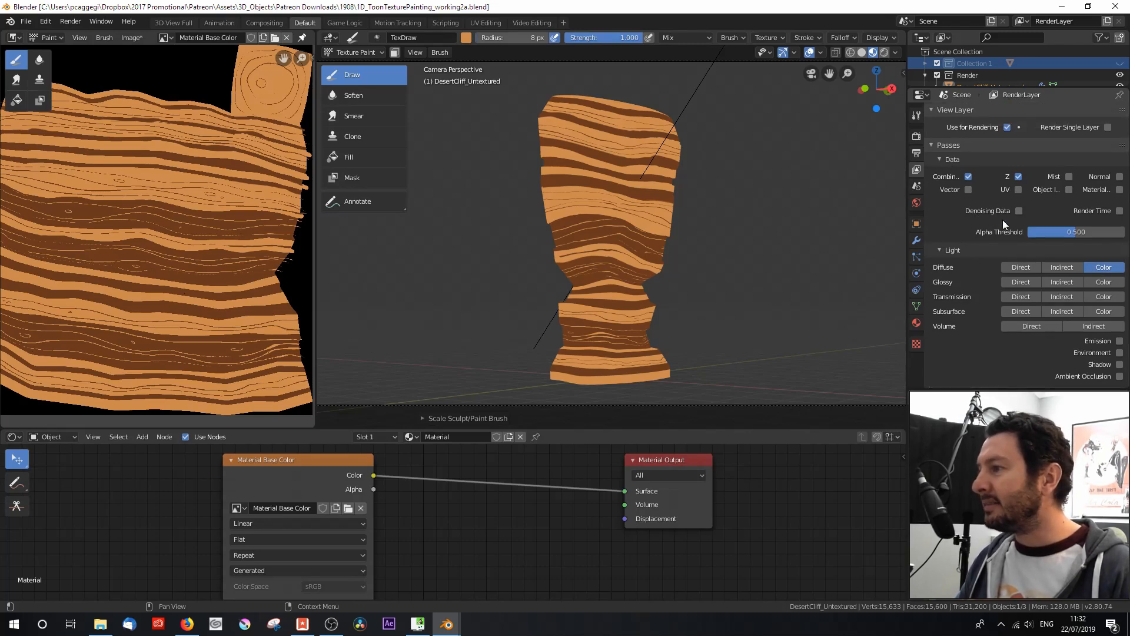
# Step: Turn off the view layer's Environment, Ambient Occlusion, Hair and Freestyle filters, and enable the Shadow pass
pyautogui.scroll(-4, 984, 221)
pyautogui.click(933, 355)
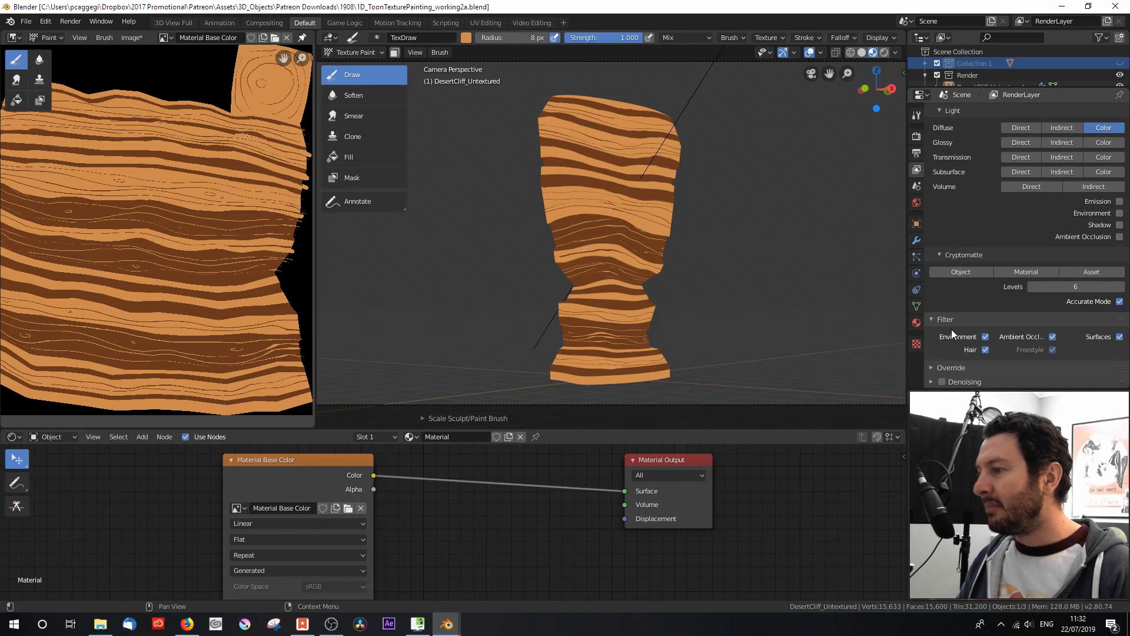
pyautogui.click(1052, 337)
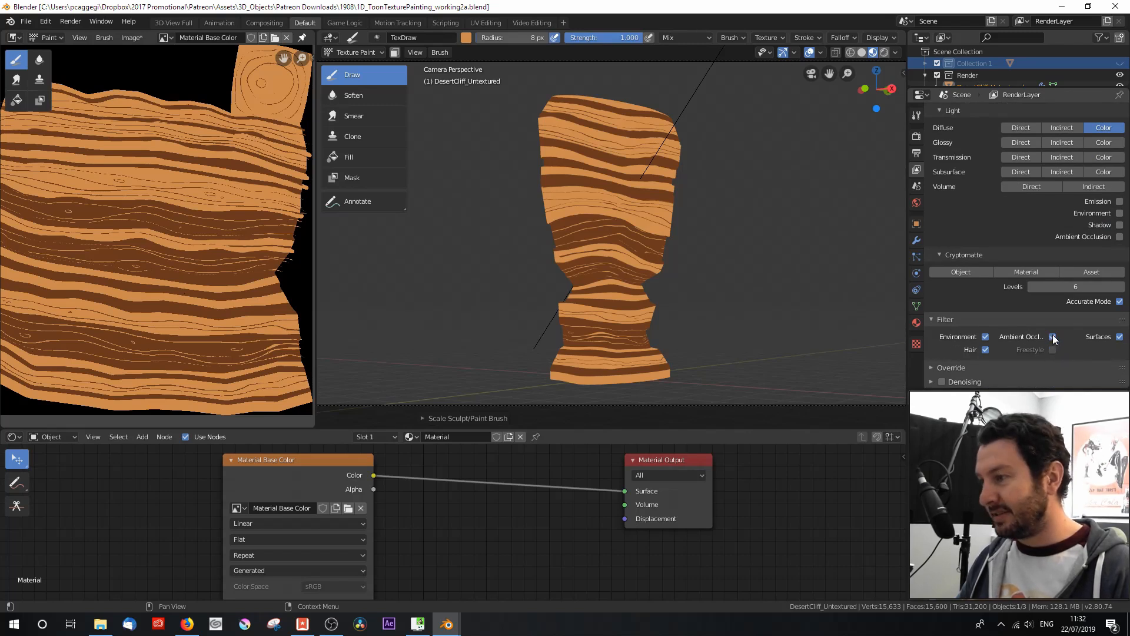
pyautogui.click(986, 337)
pyautogui.click(985, 349)
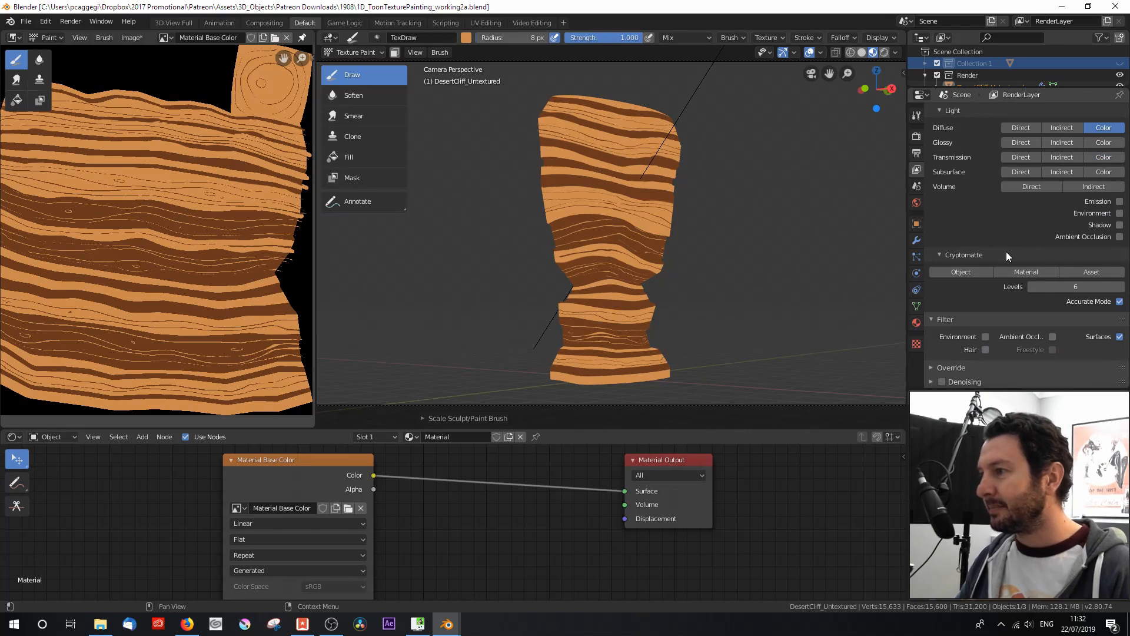
pyautogui.scroll(3, 1005, 252)
pyautogui.click(1120, 295)
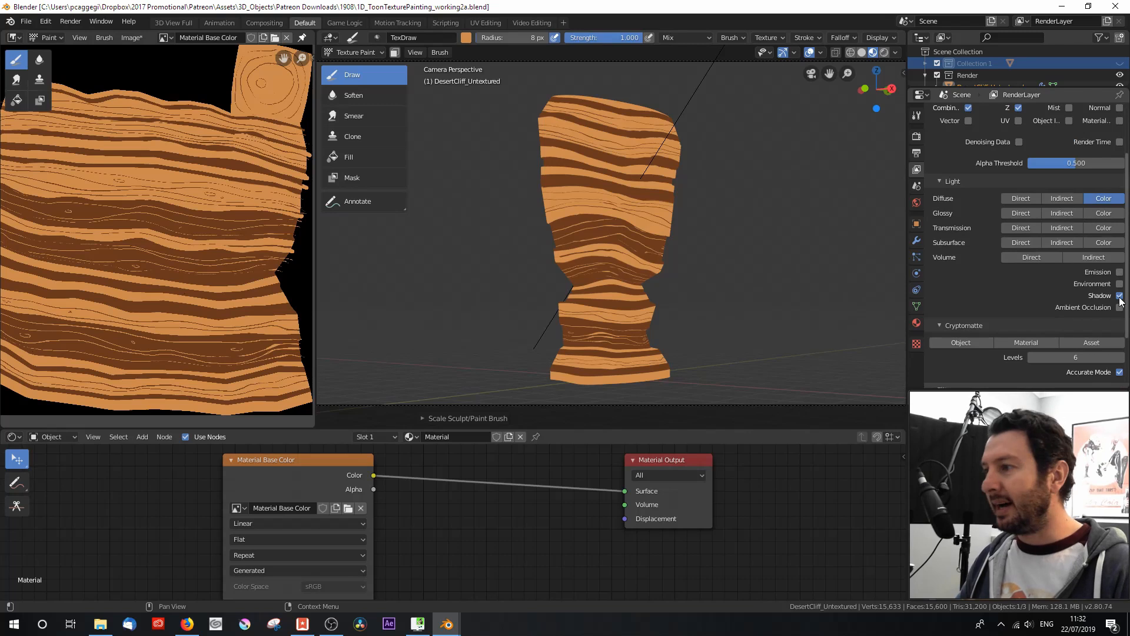
# Step: Join the 3D viewport over the image editor area so the camera view spans both
pyautogui.click(917, 137)
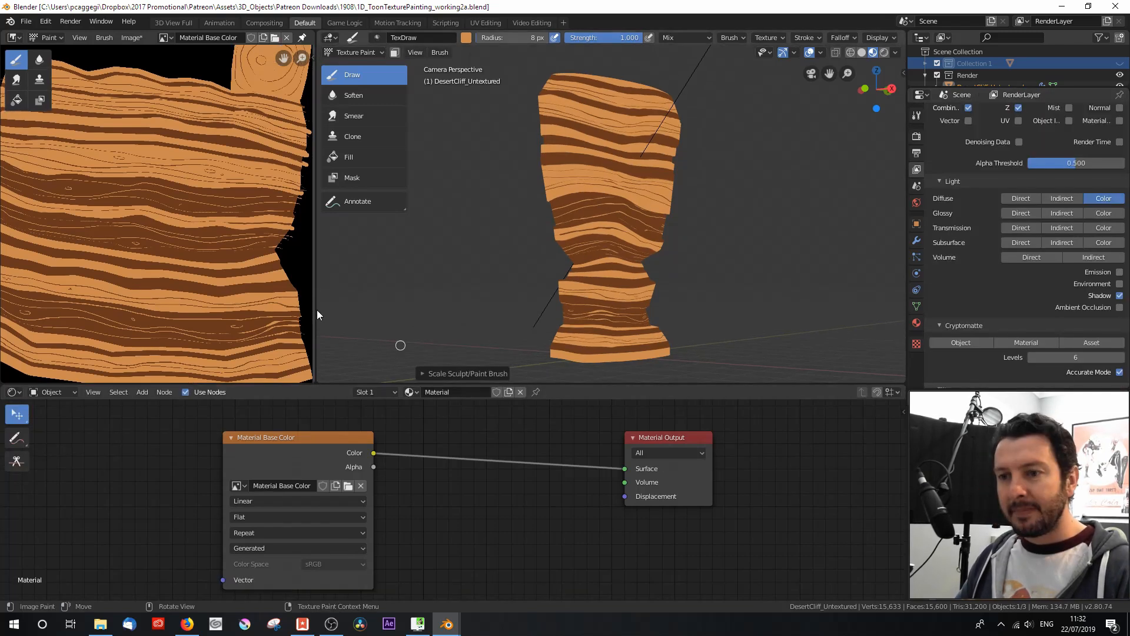
pyautogui.rightClick(316, 310)
pyautogui.click(315, 310)
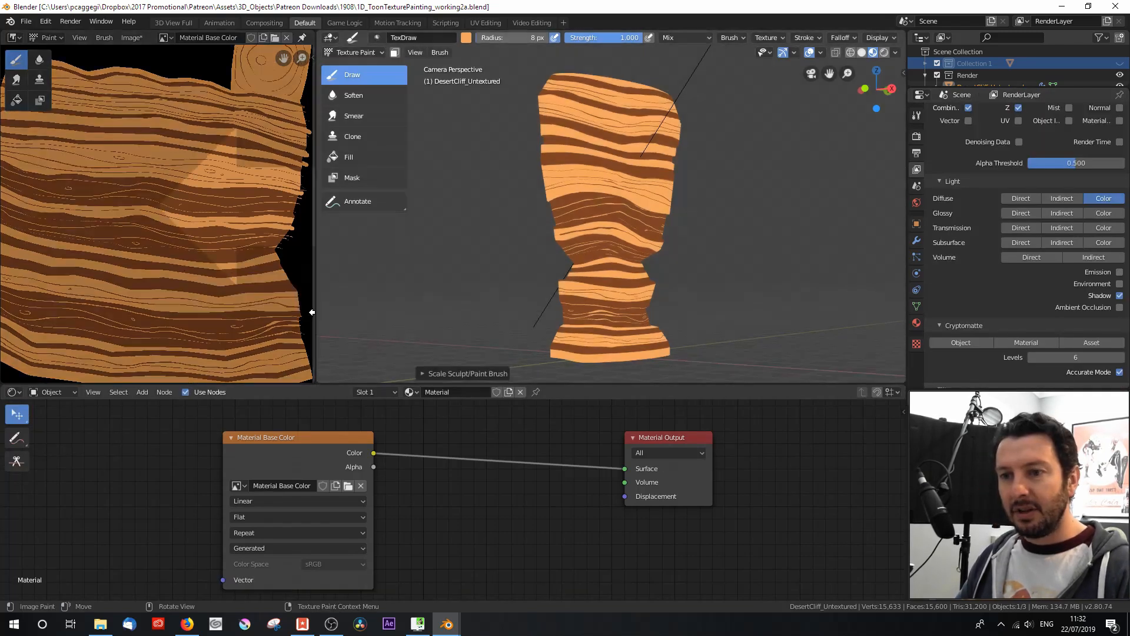
pyautogui.click(261, 309)
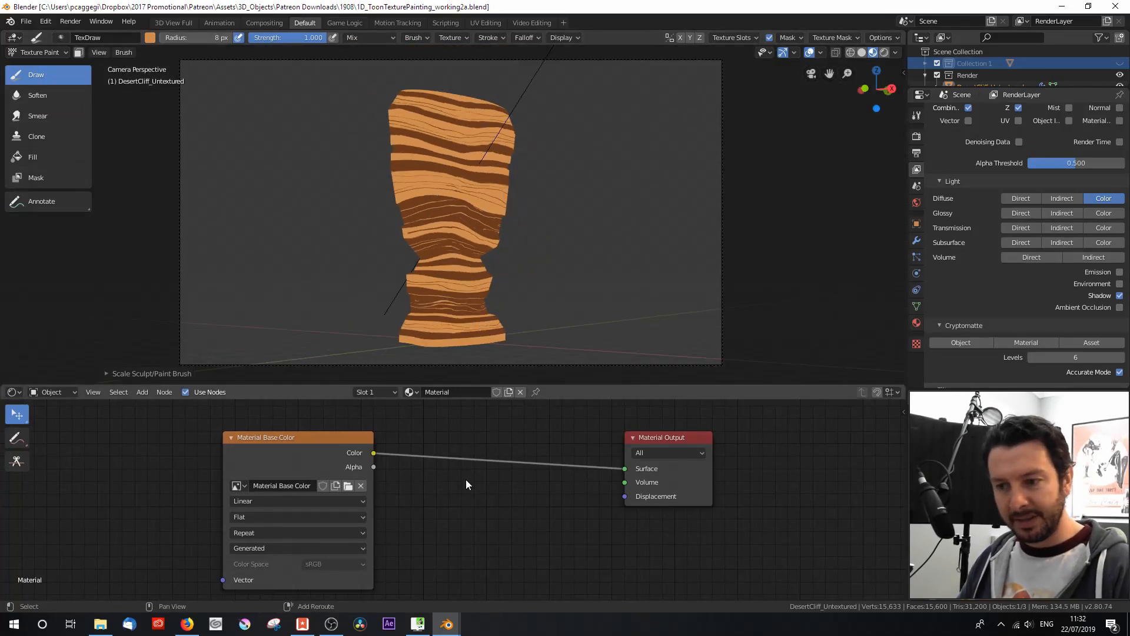
# Step: Insert a Diffuse BSDF node between the Material Base Color texture and the Material Output
pyautogui.click(11, 392)
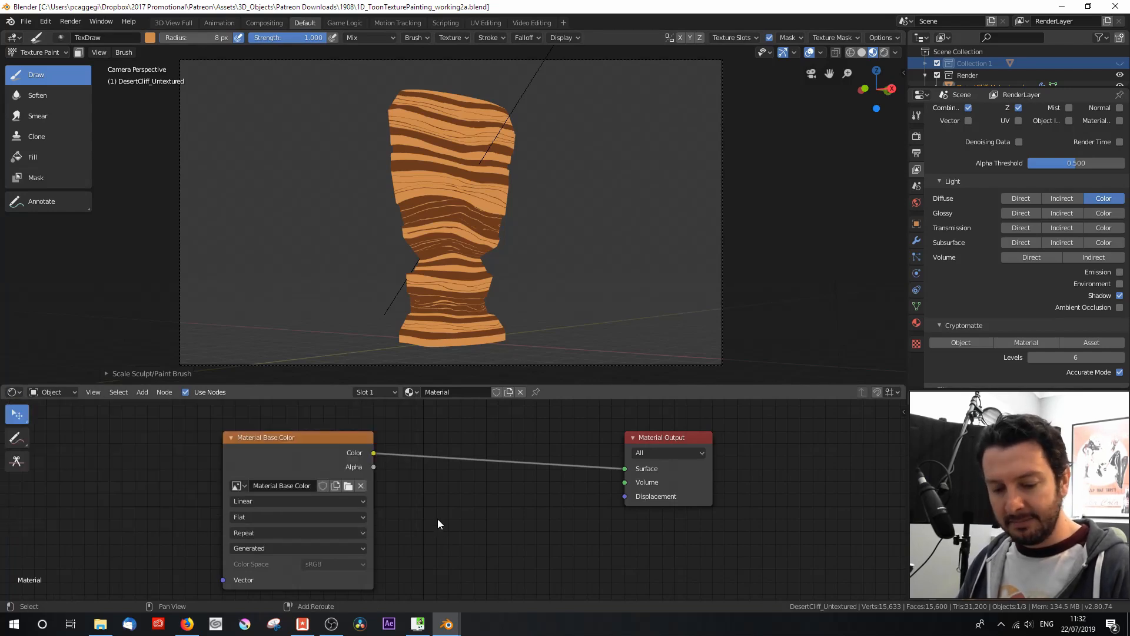
pyautogui.hotkey('shift', 'a')
pyautogui.moveTo(424, 514)
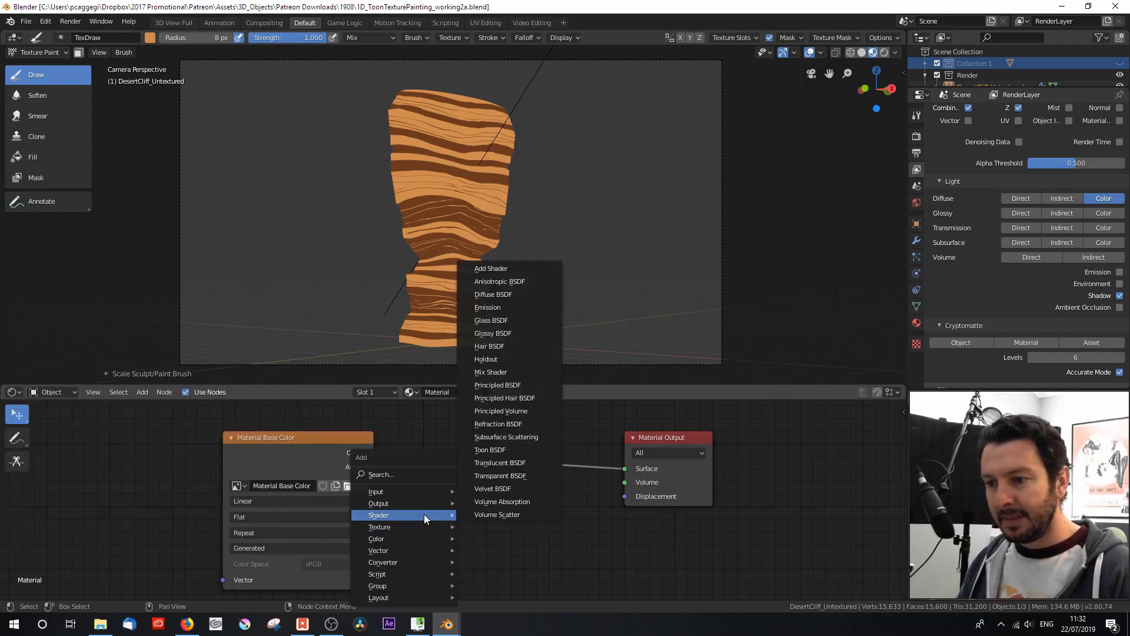
pyautogui.click(509, 295)
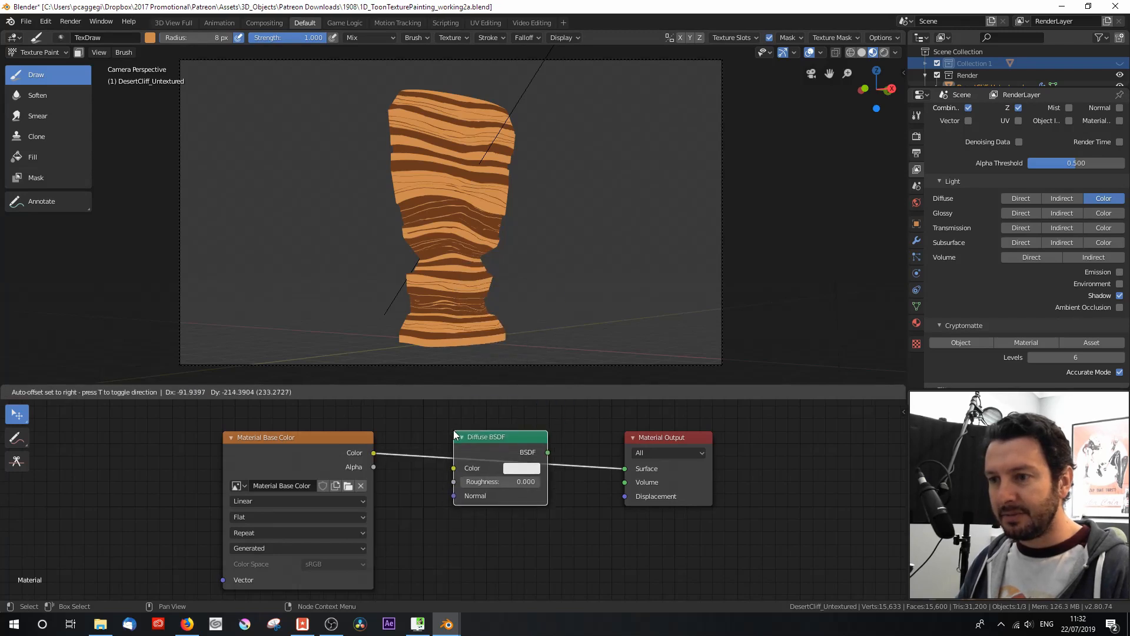
pyautogui.click(478, 450)
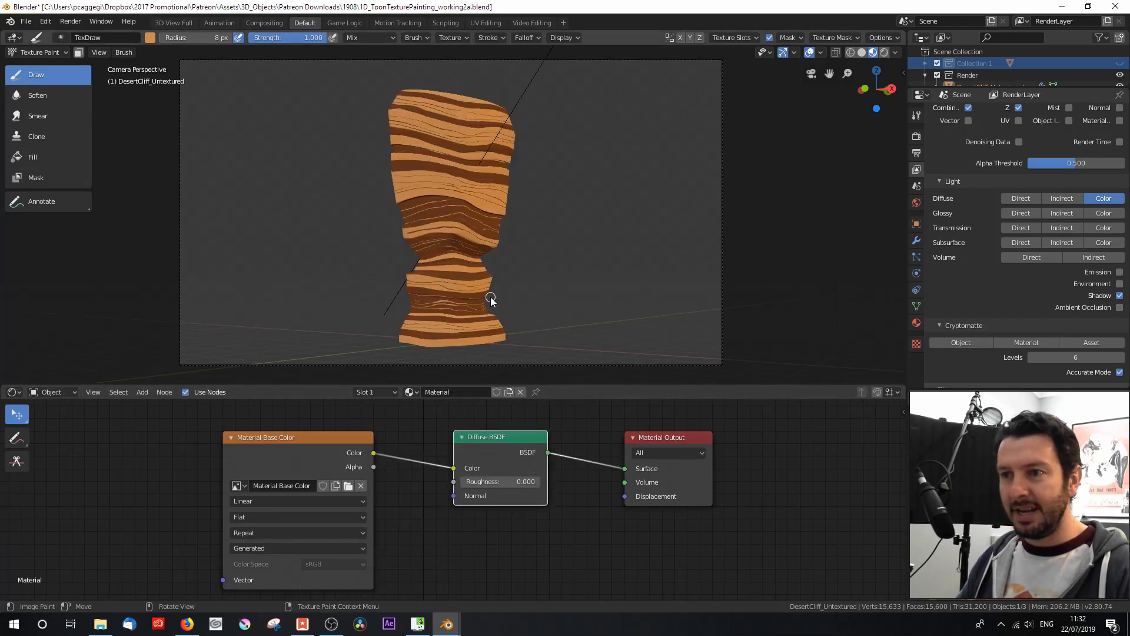
# Step: Switch the 3D viewport to Rendered shading, inspect the cliff from above and return to the camera view
pyautogui.click(884, 52)
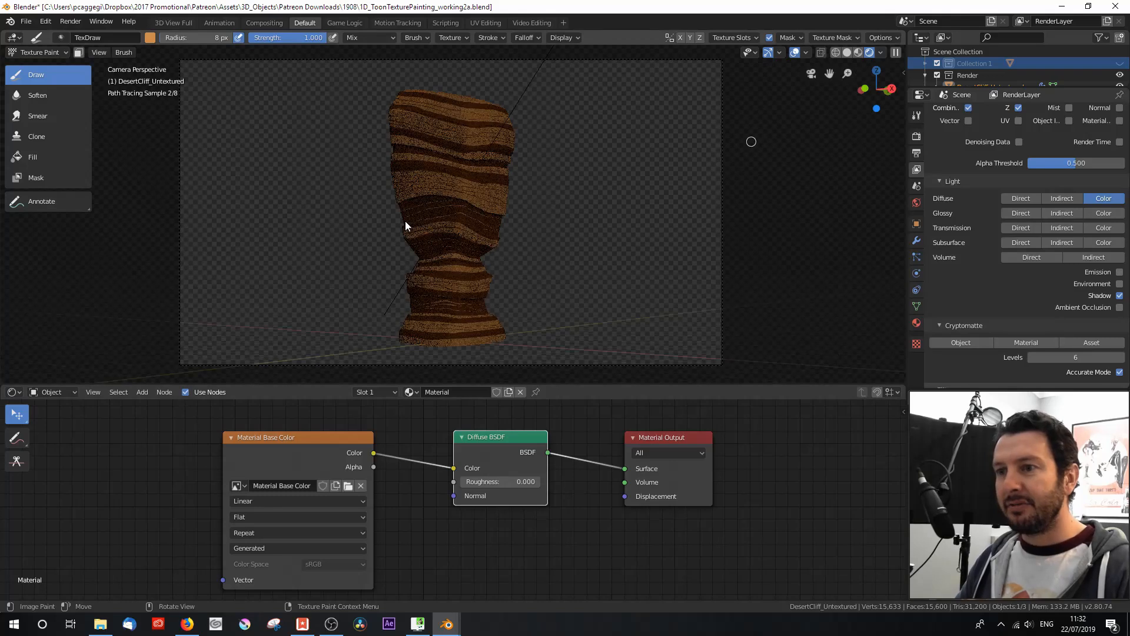
pyautogui.moveTo(373, 202); pyautogui.dragTo(392, 248, button='middle')
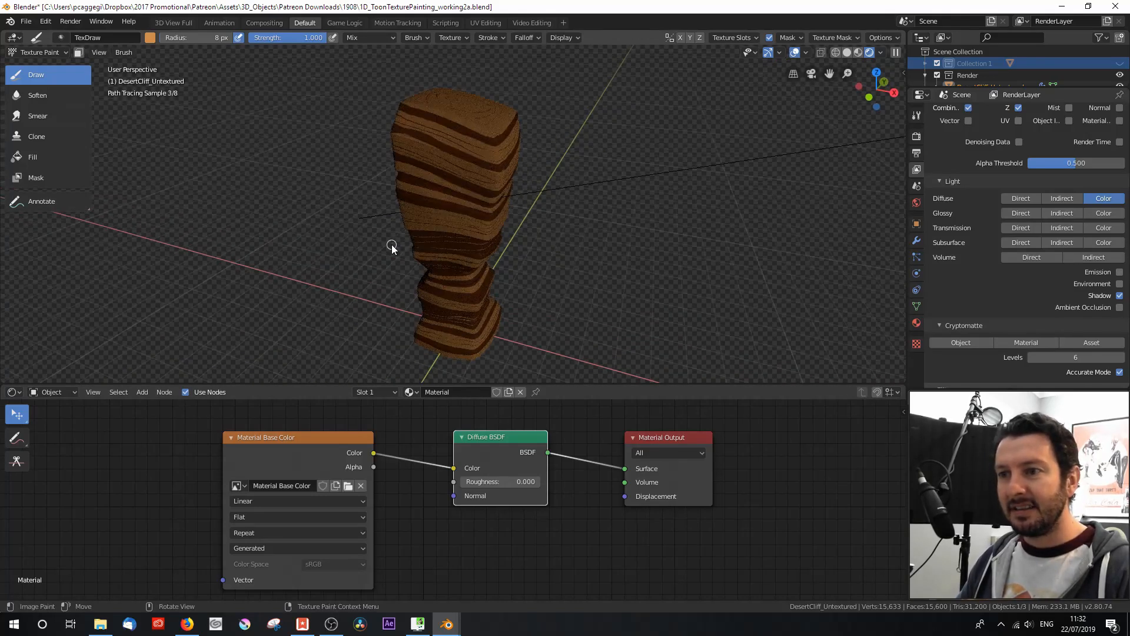
pyautogui.press('KP_0')
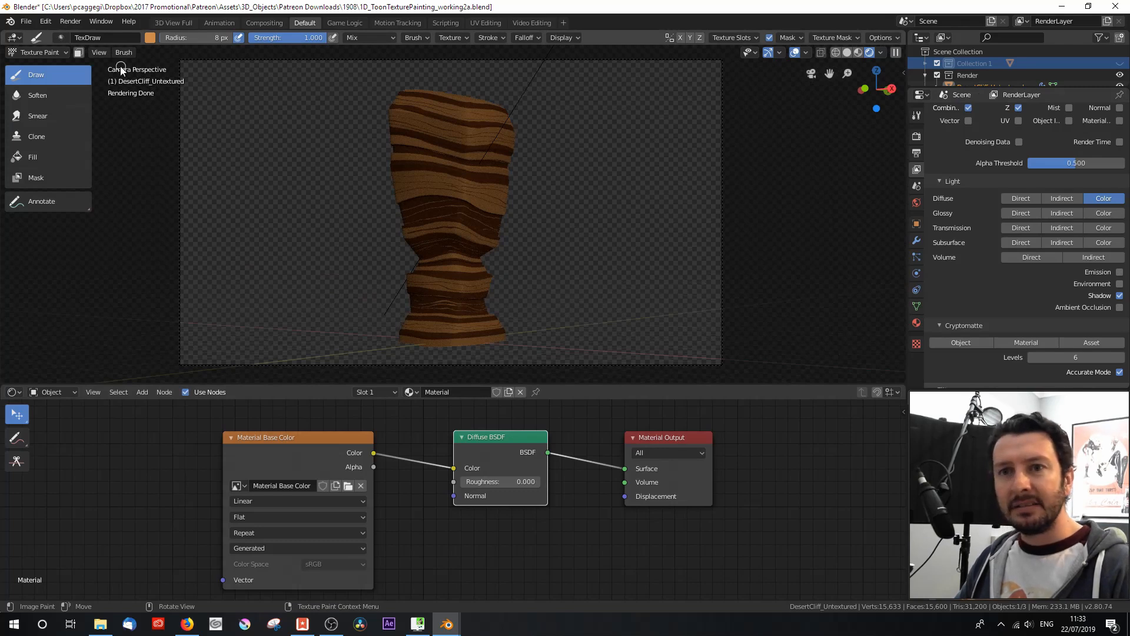
# Step: Switch to Object Mode, select the sun lamp and set its angle to 0°
pyautogui.click(37, 52)
pyautogui.click(36, 66)
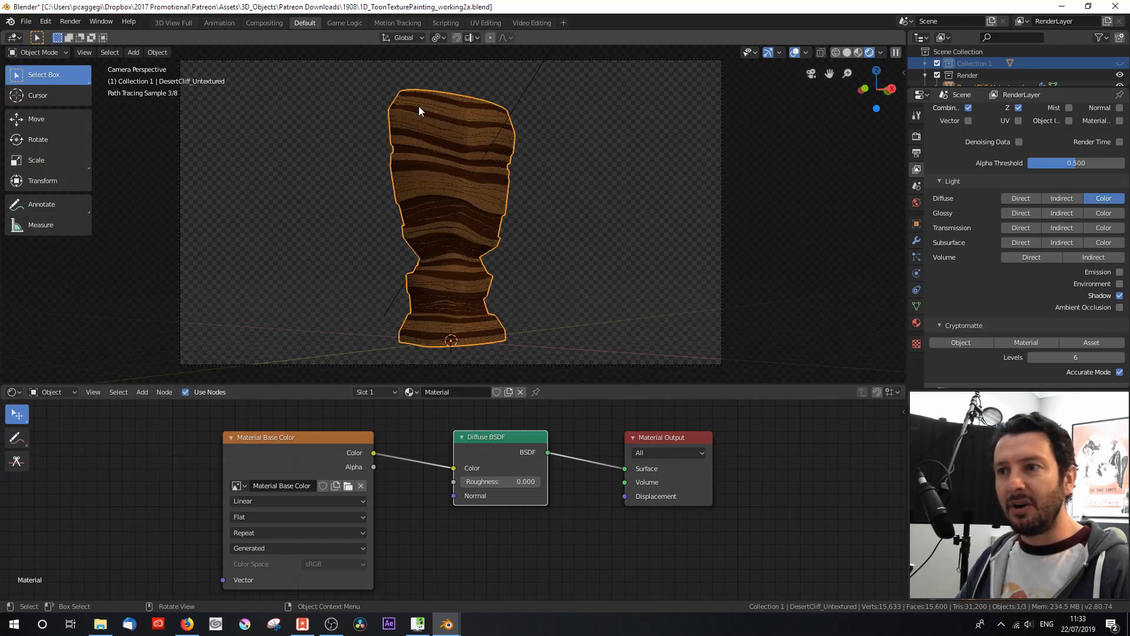
pyautogui.click(530, 83)
pyautogui.click(916, 273)
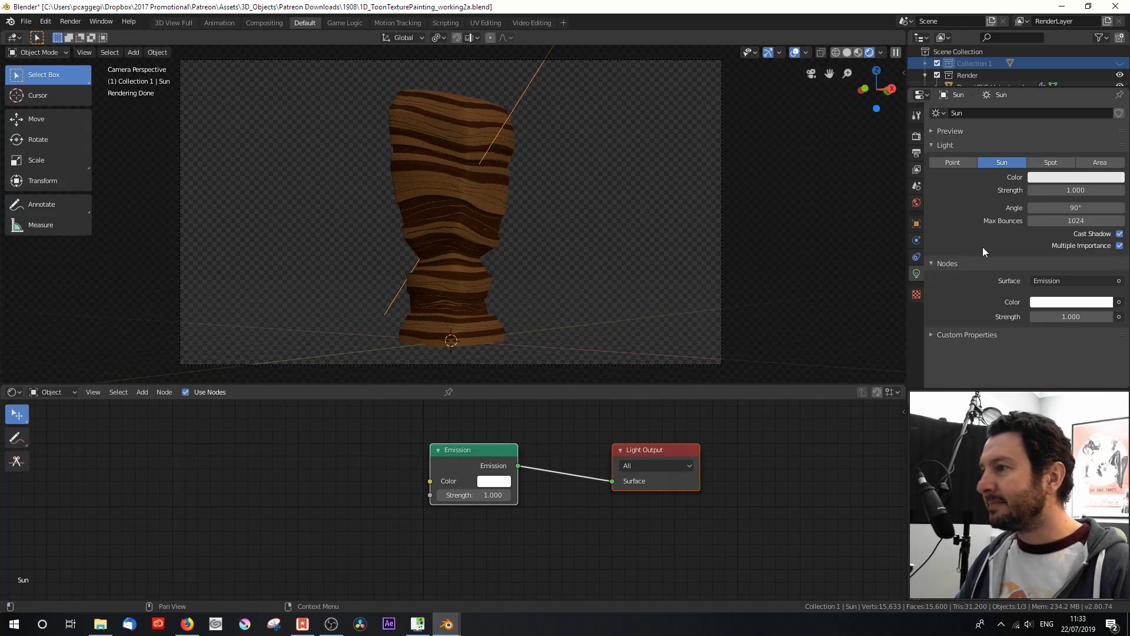
pyautogui.moveTo(1075, 208); pyautogui.dragTo(1075, 207)
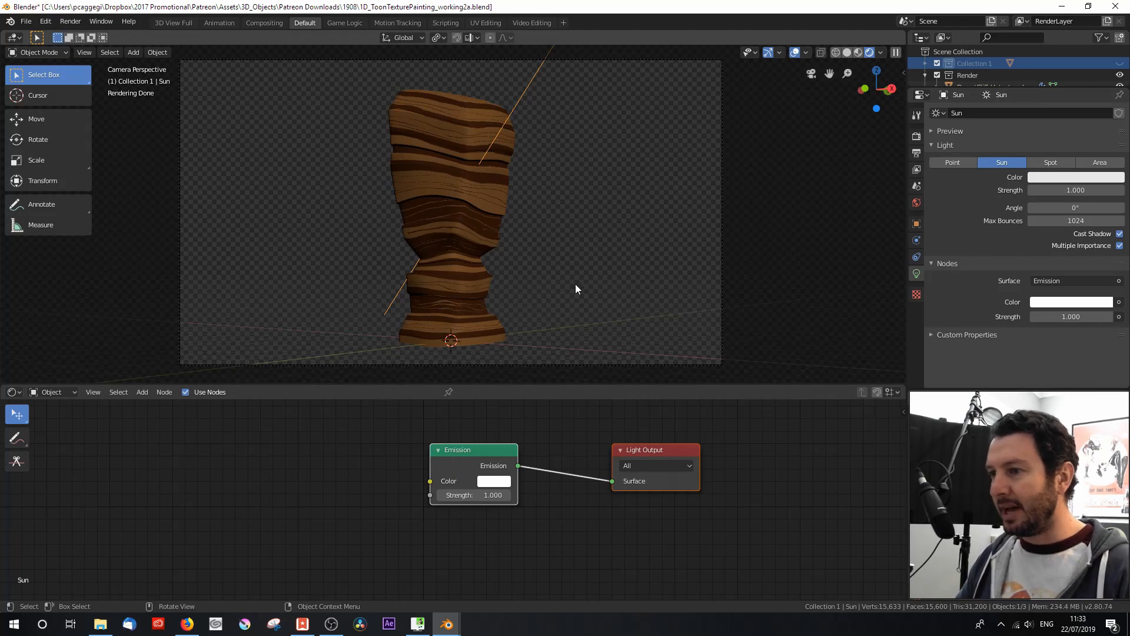
# Step: Select the cliff, change the node area to the Compositor, then reposition the Render Layers and Composite nodes and widen Render Layers
pyautogui.click(483, 196)
pyautogui.click(14, 391)
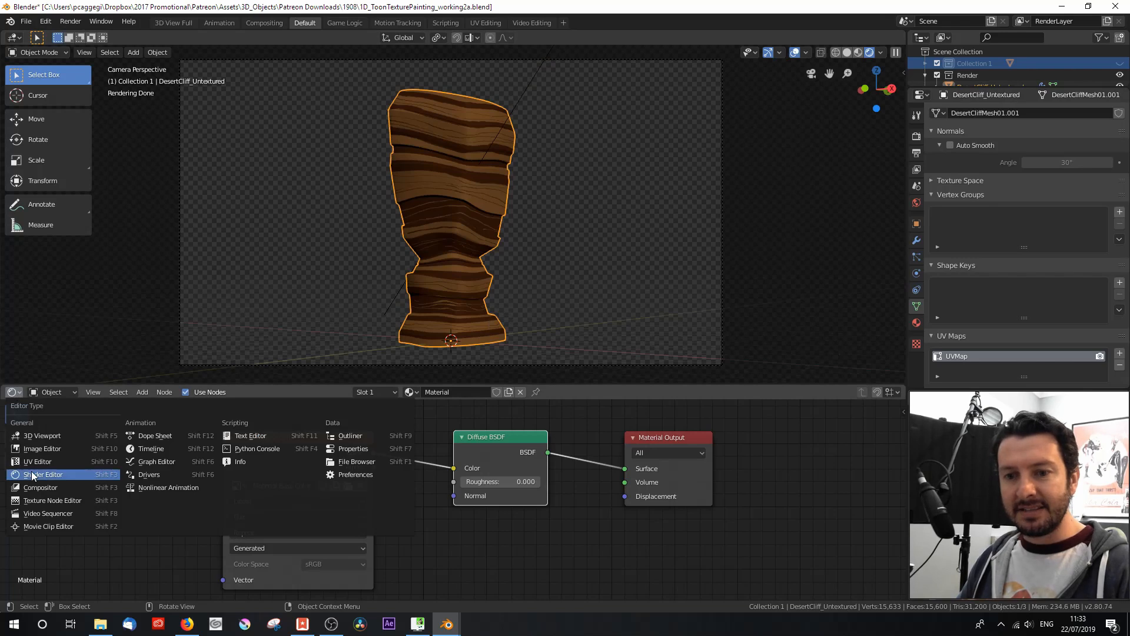
pyautogui.click(35, 488)
pyautogui.scroll(-3, 444, 488)
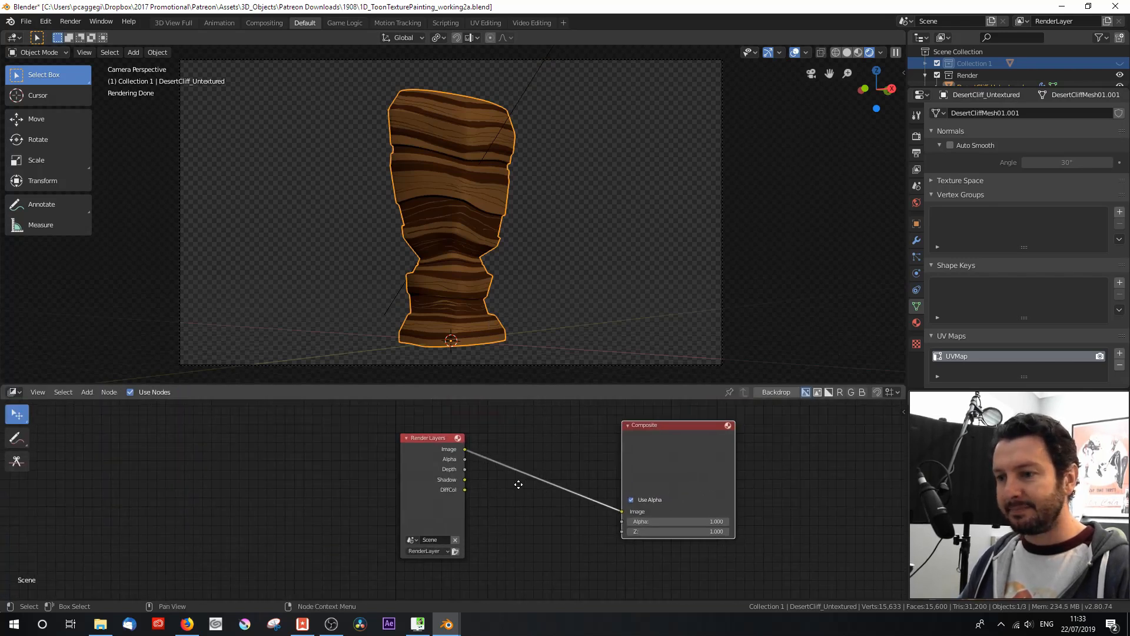
pyautogui.moveTo(399, 474); pyautogui.dragTo(313, 449)
pyautogui.moveTo(634, 458); pyautogui.dragTo(570, 462)
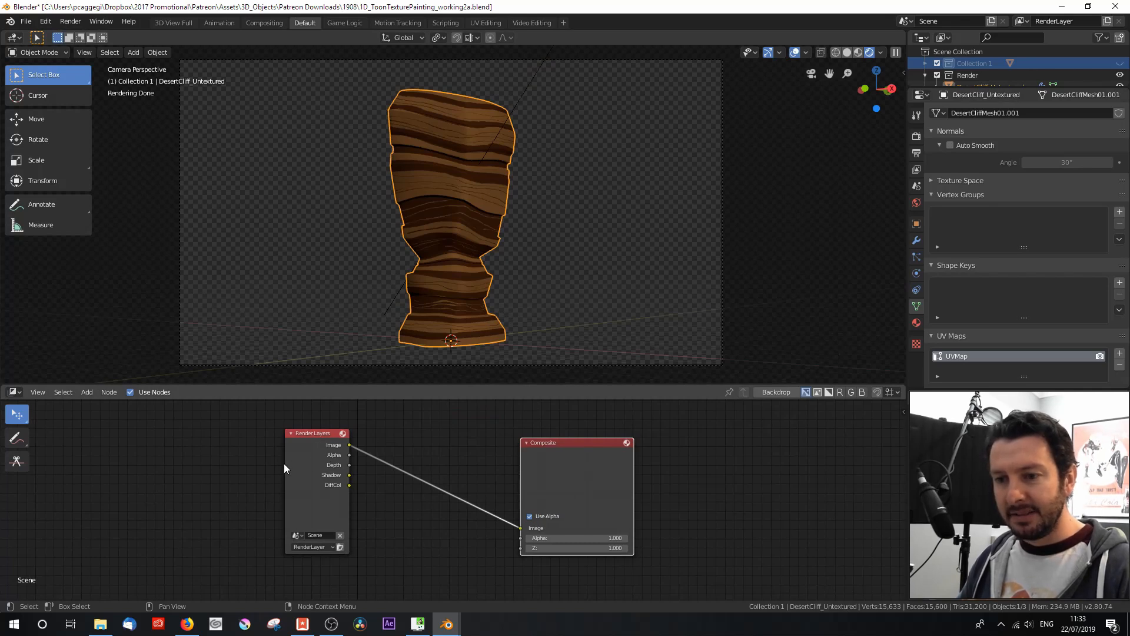
pyautogui.moveTo(284, 465); pyautogui.dragTo(251, 462)
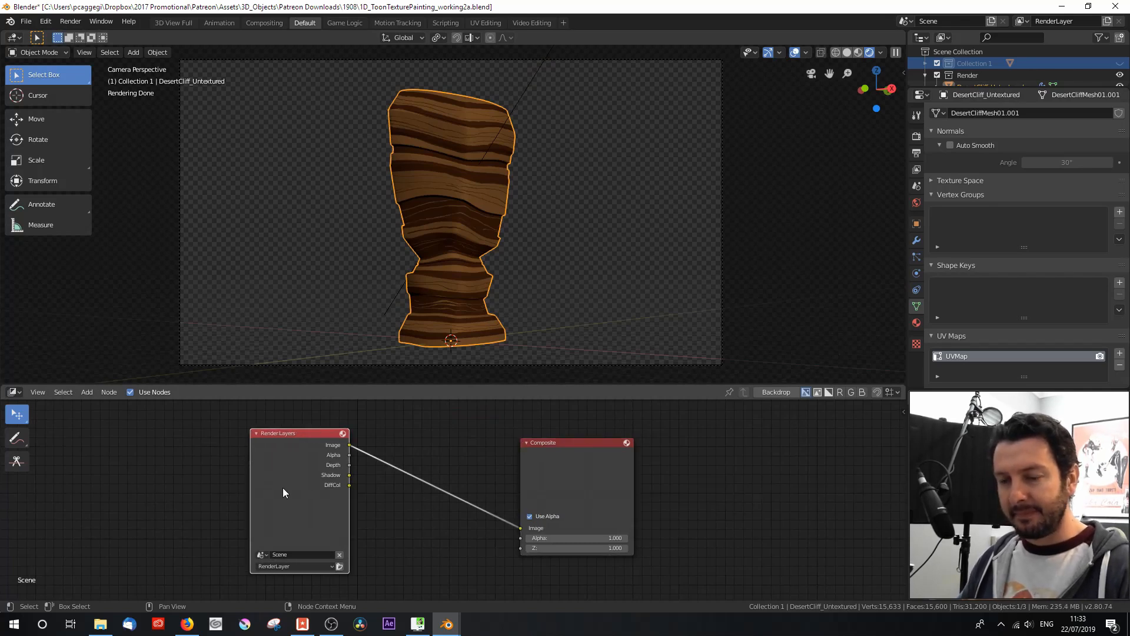
# Step: Render the RenderLayer and connect its DiffCol pass to the Composite node's Image input
pyautogui.click(340, 566)
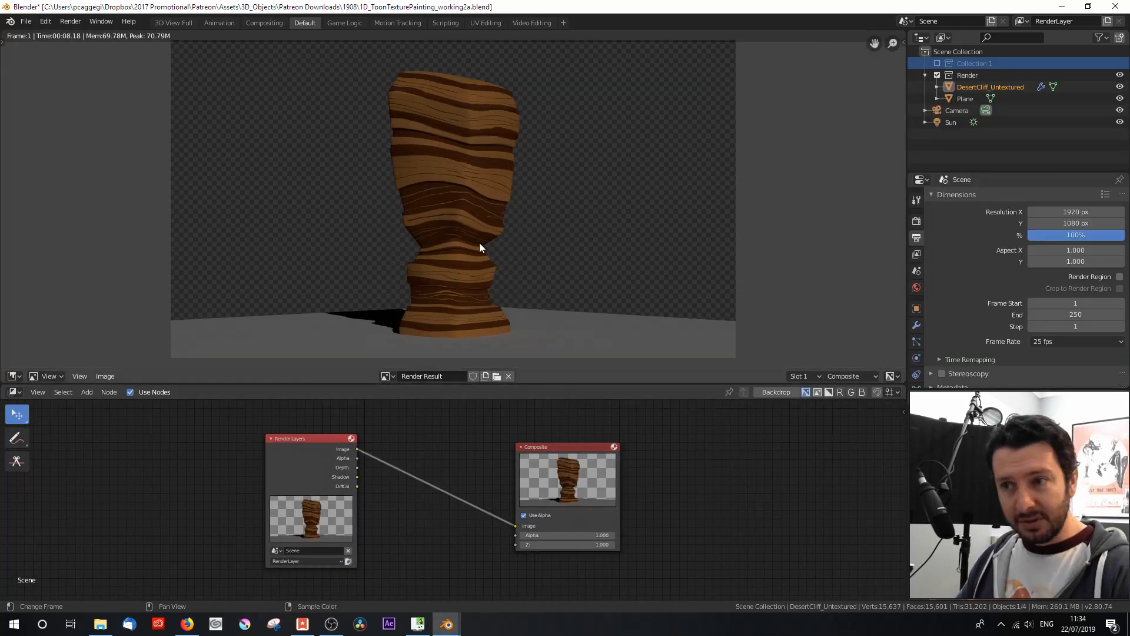
pyautogui.scroll(1, 471, 241)
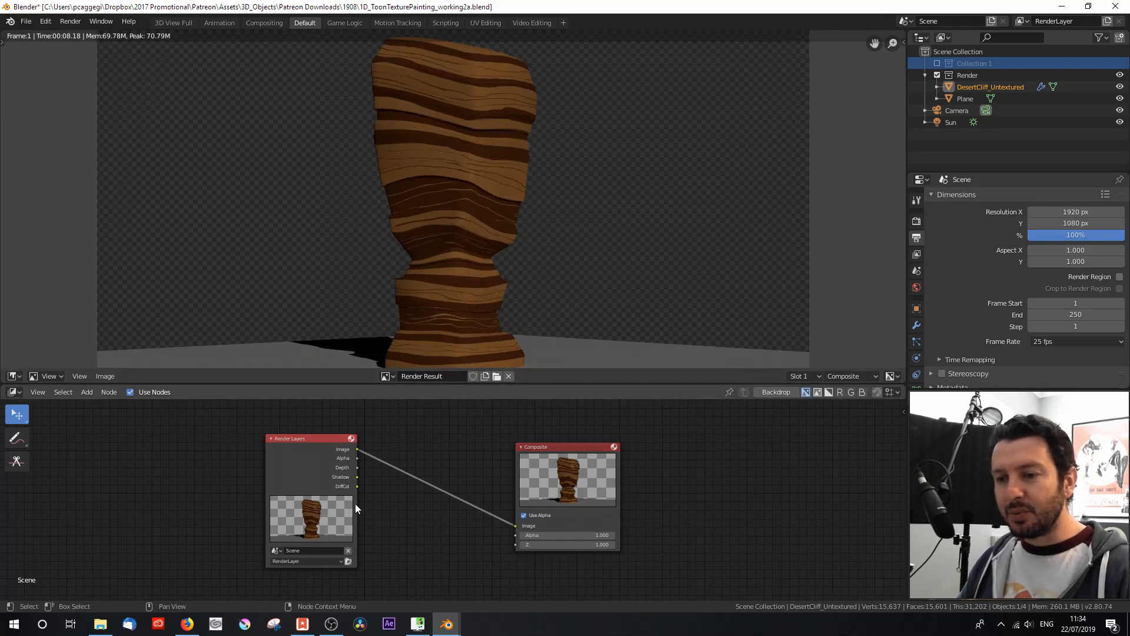
pyautogui.moveTo(357, 486); pyautogui.dragTo(515, 526)
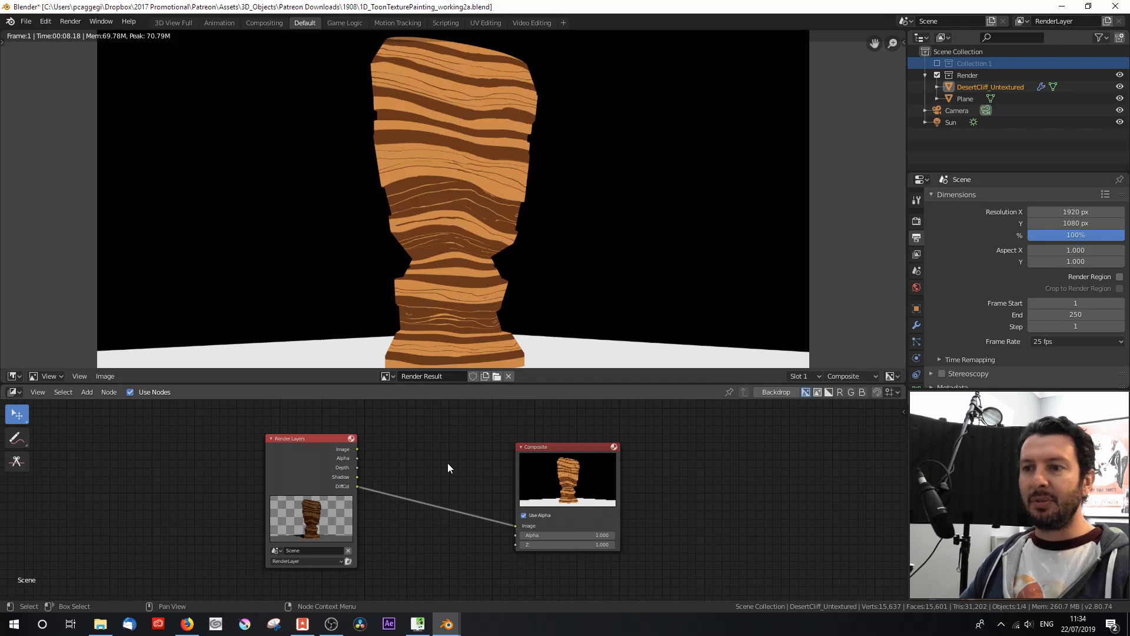
# Step: Insert a Set Alpha node between the DiffCol pass and Composite, and connect the Render Layers Alpha output to its Alpha input
pyautogui.moveTo(428, 264)
pyautogui.mouseDown(button='middle')
pyautogui.moveTo(428, 247)
pyautogui.moveTo(419, 252)
pyautogui.moveTo(432, 253)
pyautogui.mouseUp(button='middle')
pyautogui.moveTo(553, 447); pyautogui.dragTo(632, 443)
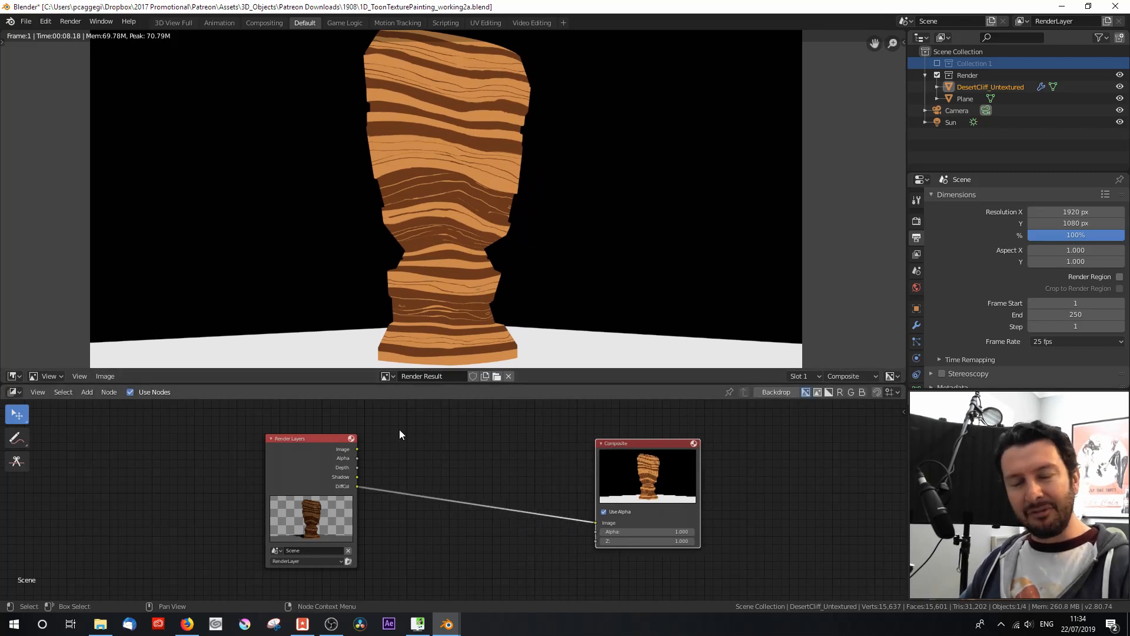
pyautogui.scroll(1, 419, 462)
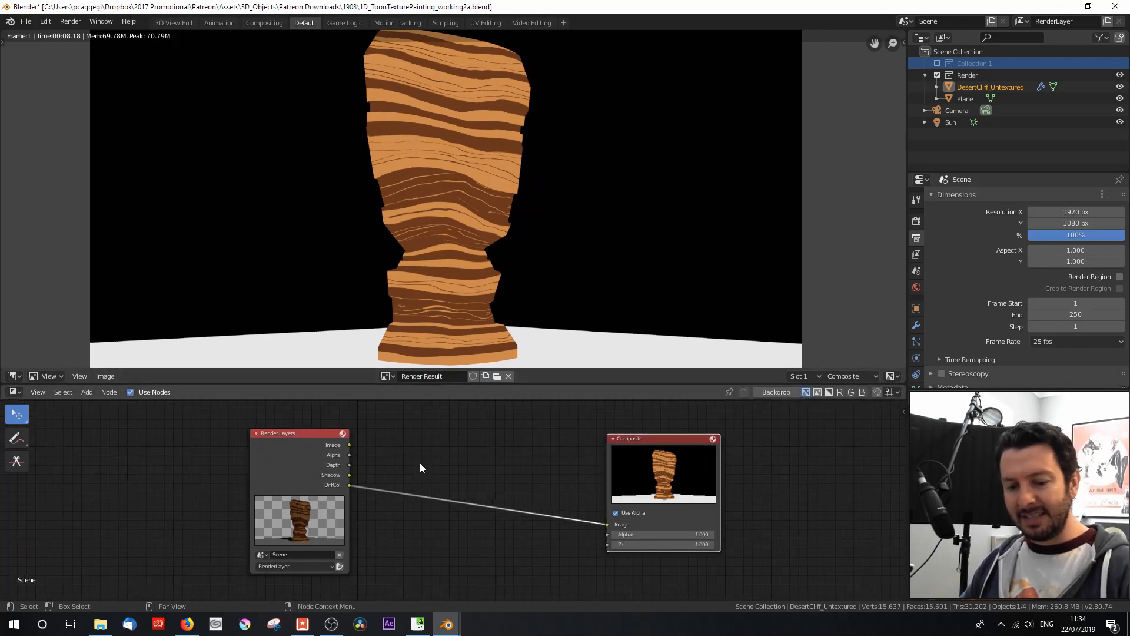
pyautogui.hotkey('shift', 'a')
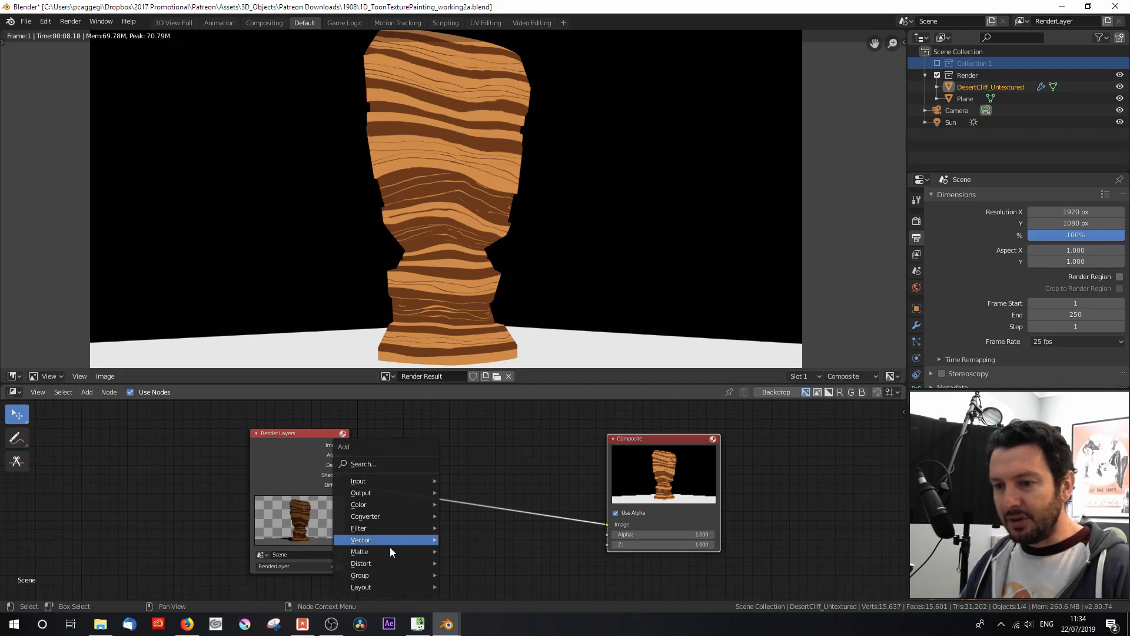
pyautogui.moveTo(387, 529)
pyautogui.click(465, 502)
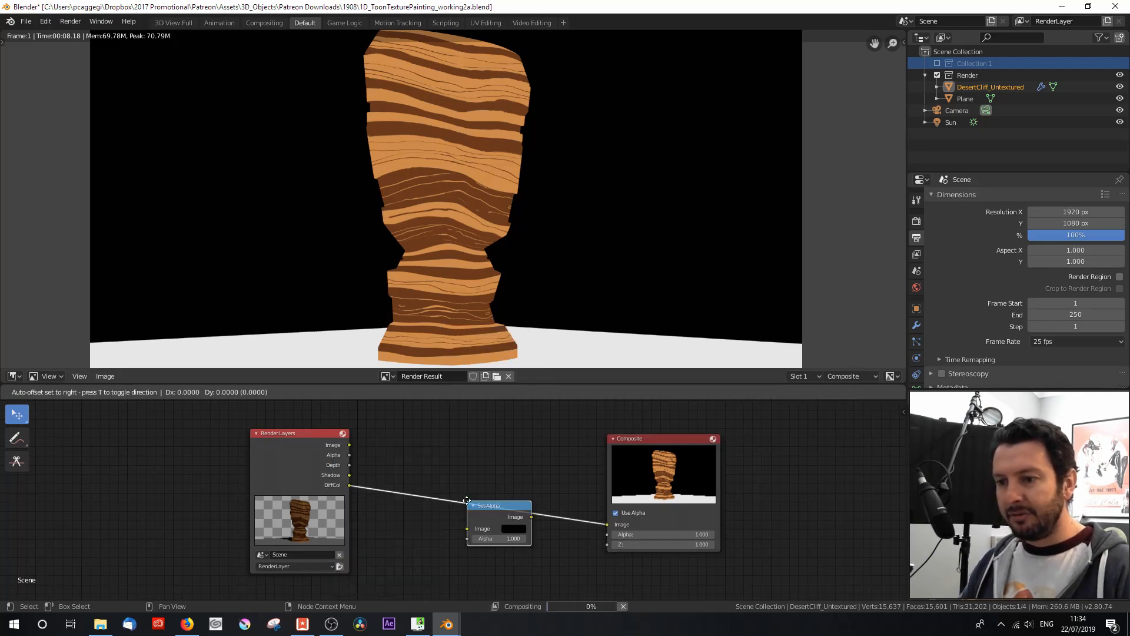
pyautogui.click(412, 464)
pyautogui.moveTo(349, 455); pyautogui.dragTo(411, 501)
pyautogui.moveTo(434, 481); pyautogui.dragTo(389, 446)
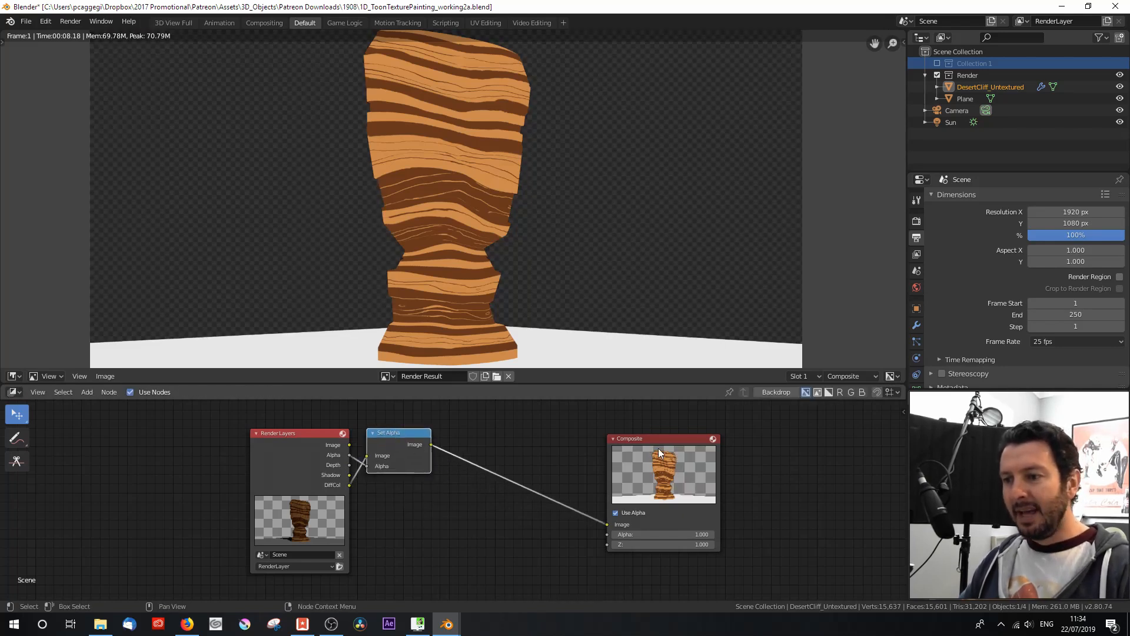
# Step: Make room before the Composite node and insert a Mix node between Set Alpha and Composite
pyautogui.moveTo(658, 447); pyautogui.dragTo(697, 449)
pyautogui.hotkey('shift', 'a')
pyautogui.moveTo(485, 468)
pyautogui.click(587, 429)
pyautogui.click(560, 480)
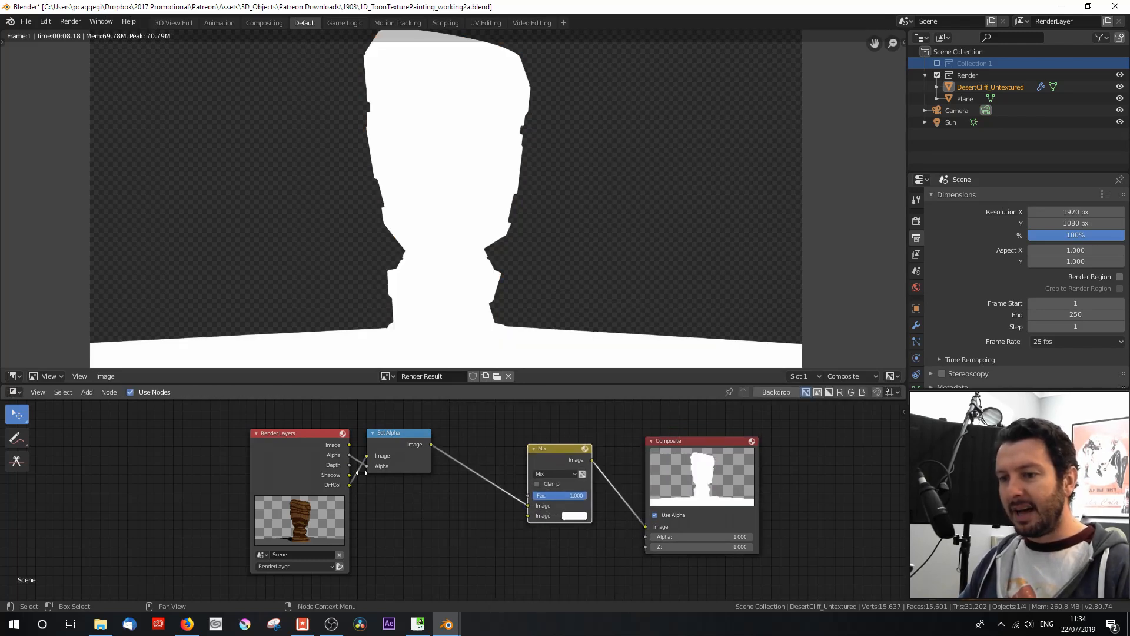
# Step: Connect the Shadow pass to the Mix node's second Image input and set its blend mode to Multiply
pyautogui.moveTo(347, 475); pyautogui.dragTo(529, 516)
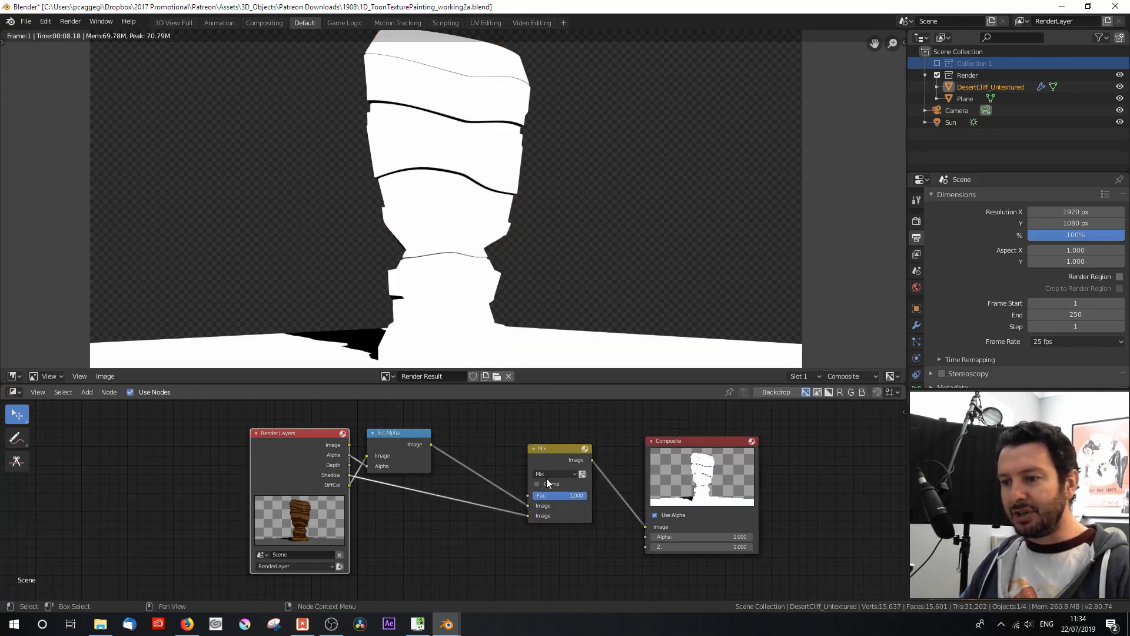
pyautogui.click(550, 476)
pyautogui.click(546, 438)
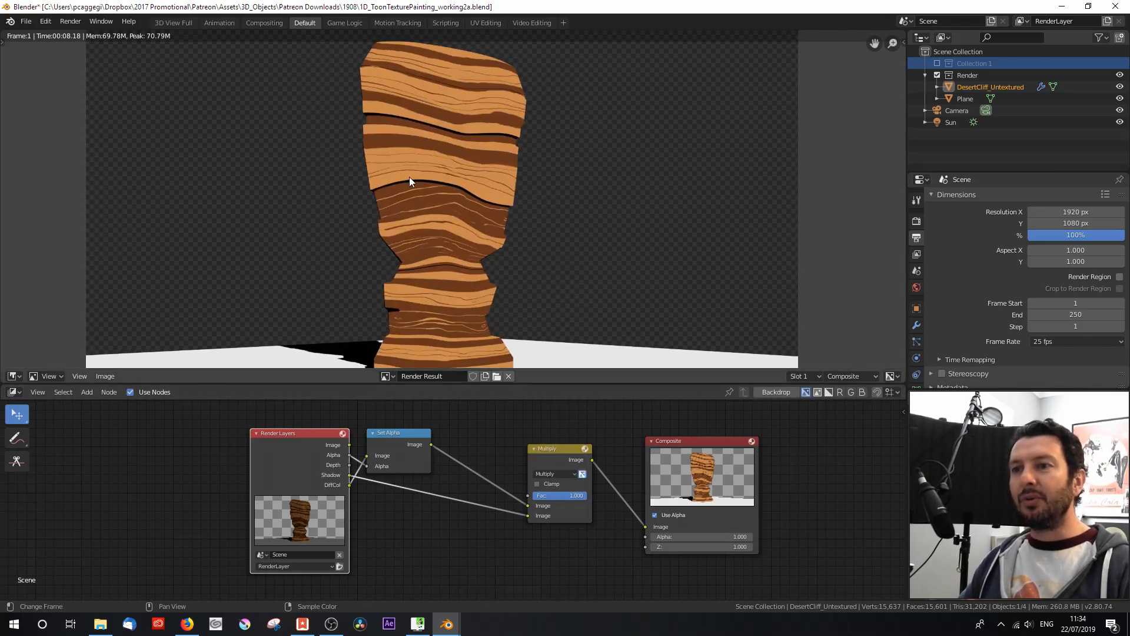
# Step: Return from the render to the camera view and rotate the Sun light about the global Z axis
pyautogui.scroll(2, 388, 178)
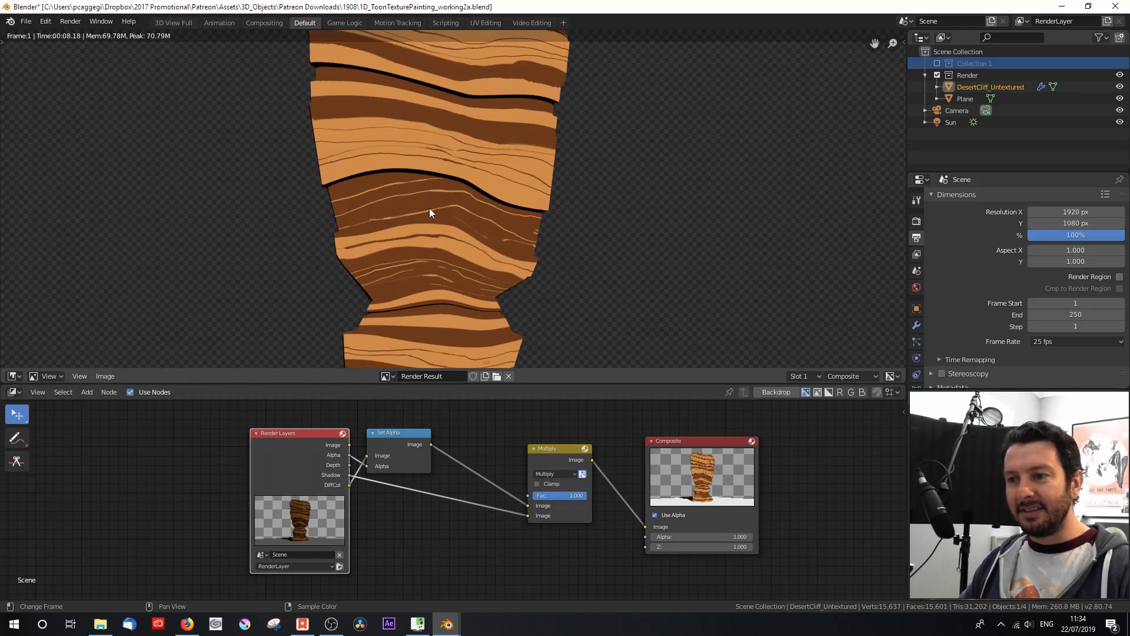
pyautogui.scroll(-3, 429, 218)
pyautogui.scroll(1, 428, 230)
pyautogui.scroll(-1, 425, 246)
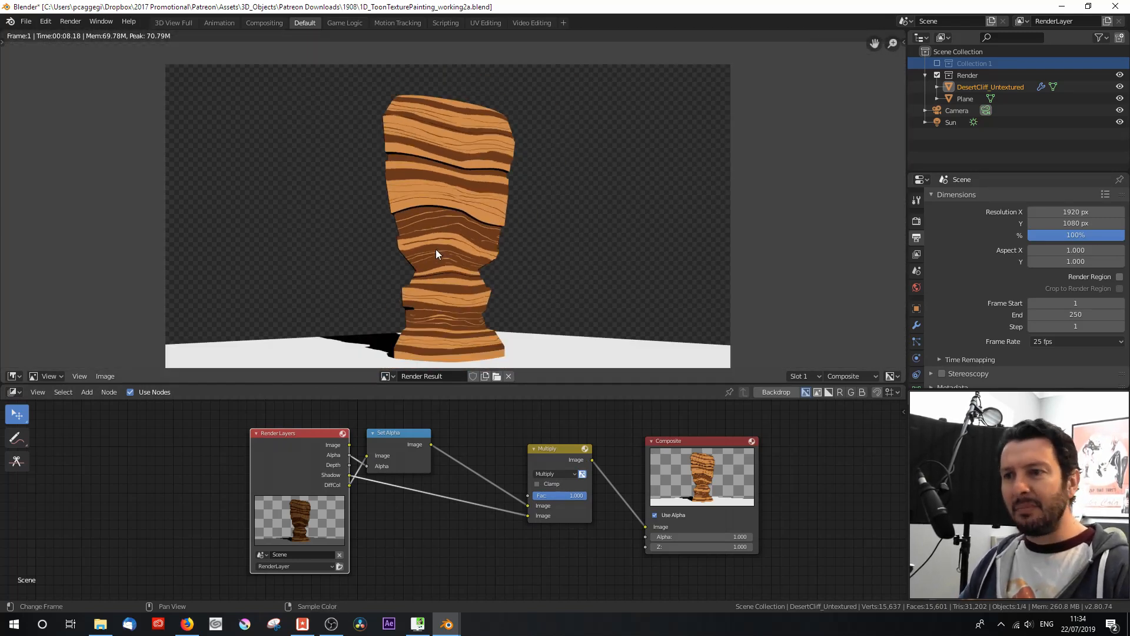
pyautogui.press('Escape')
pyautogui.scroll(-1, 436, 232)
pyautogui.click(478, 125)
pyautogui.press('r')
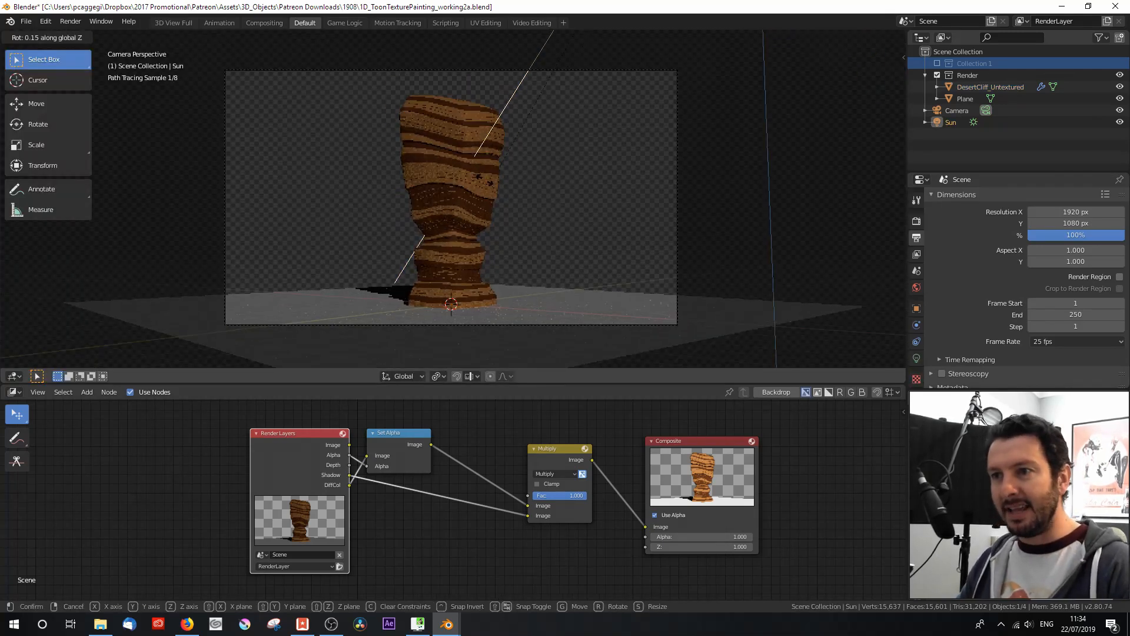
pyautogui.press('z')
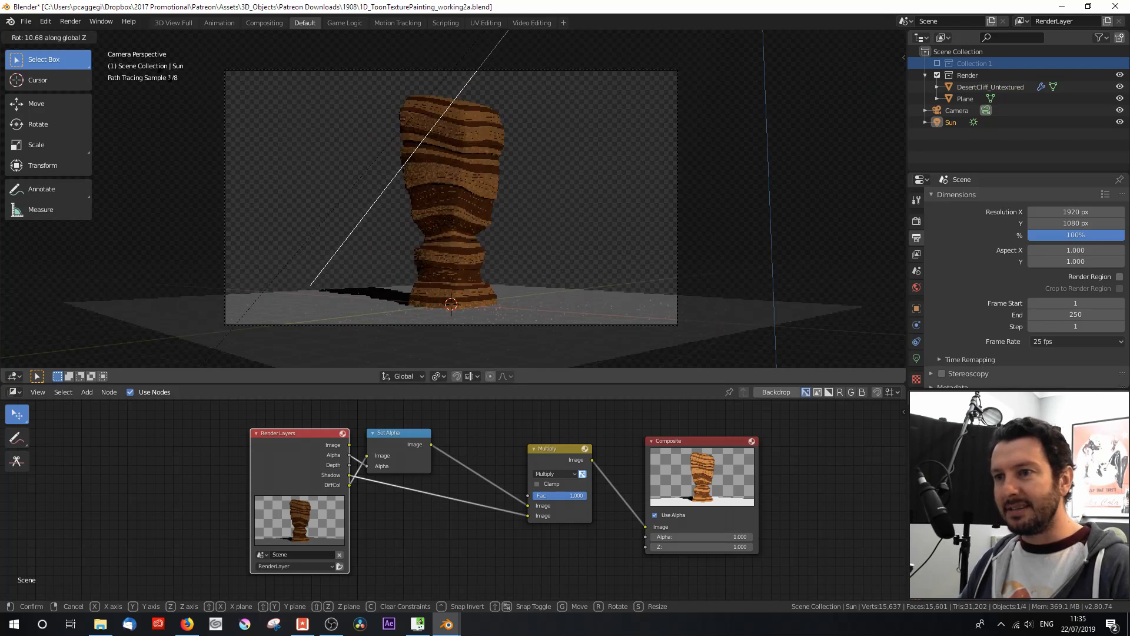
pyautogui.click(399, 200)
# Step: Move and rotate the Sun in top view to light the cliff from the side, and re-render RenderLayer from the camera view
pyautogui.press('KP_7')
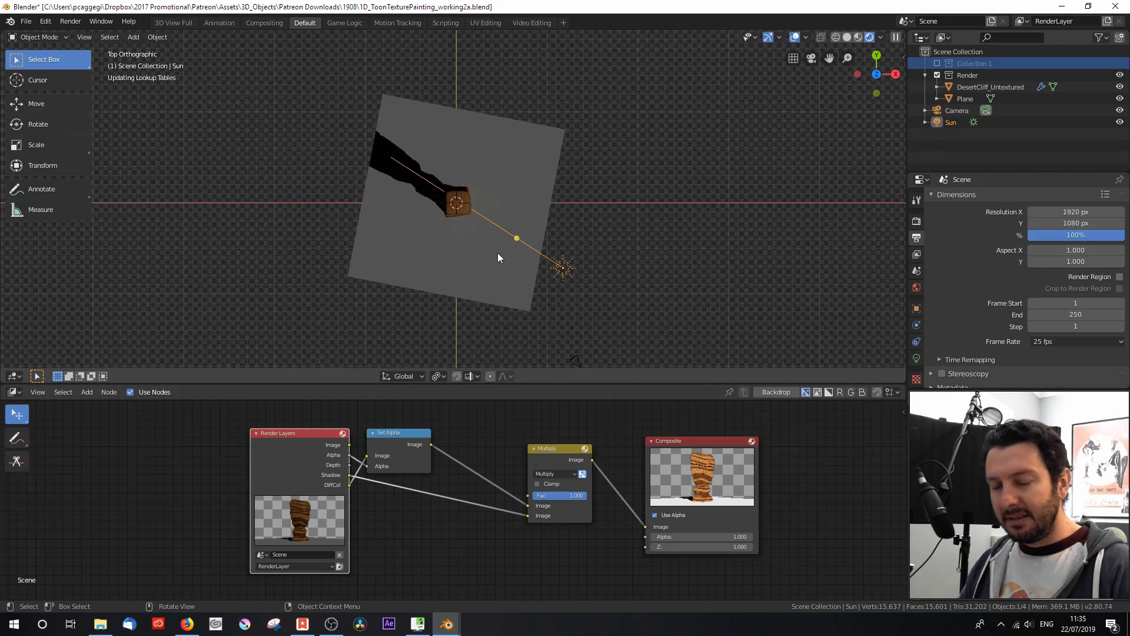
pyautogui.press('r')
pyautogui.click(518, 300)
pyautogui.press('g')
pyautogui.press('Escape')
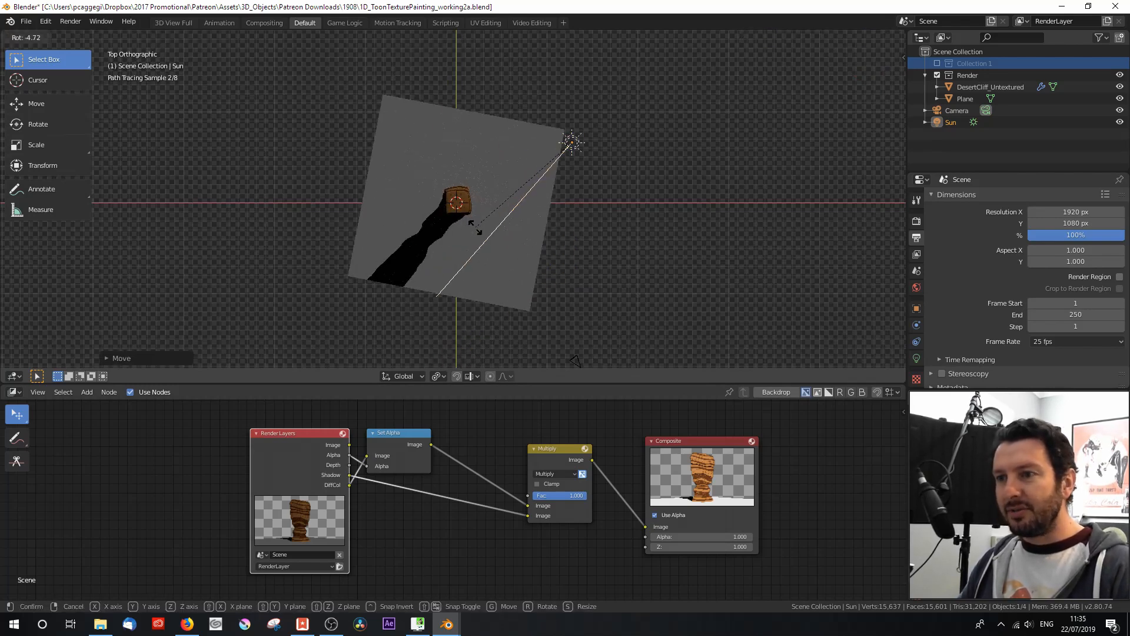
pyautogui.press('KP_0')
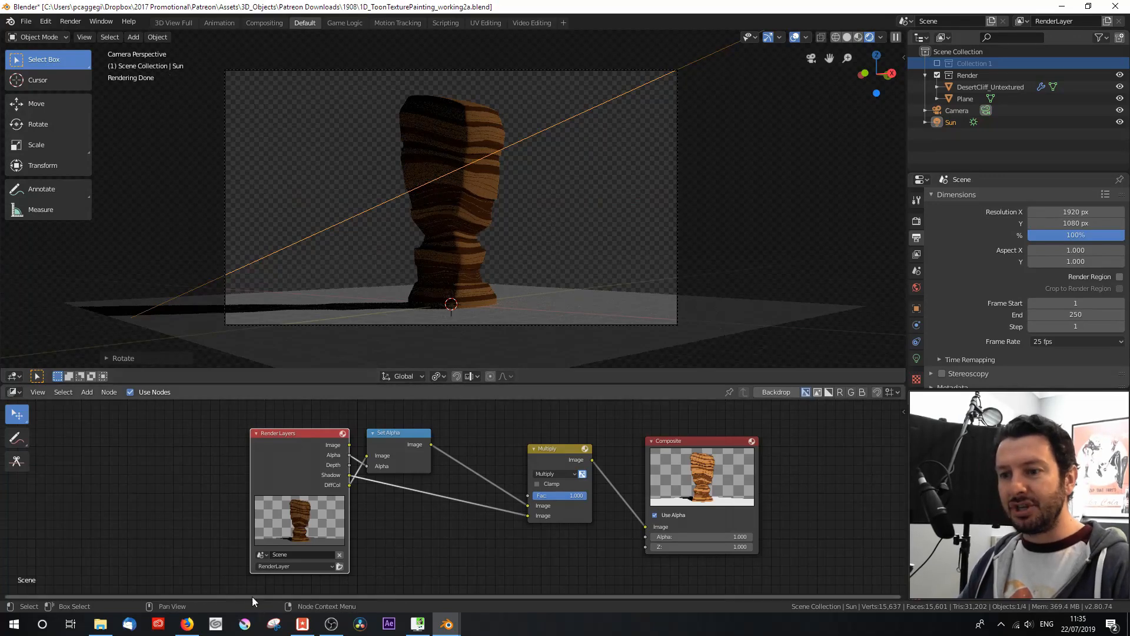
pyautogui.click(340, 567)
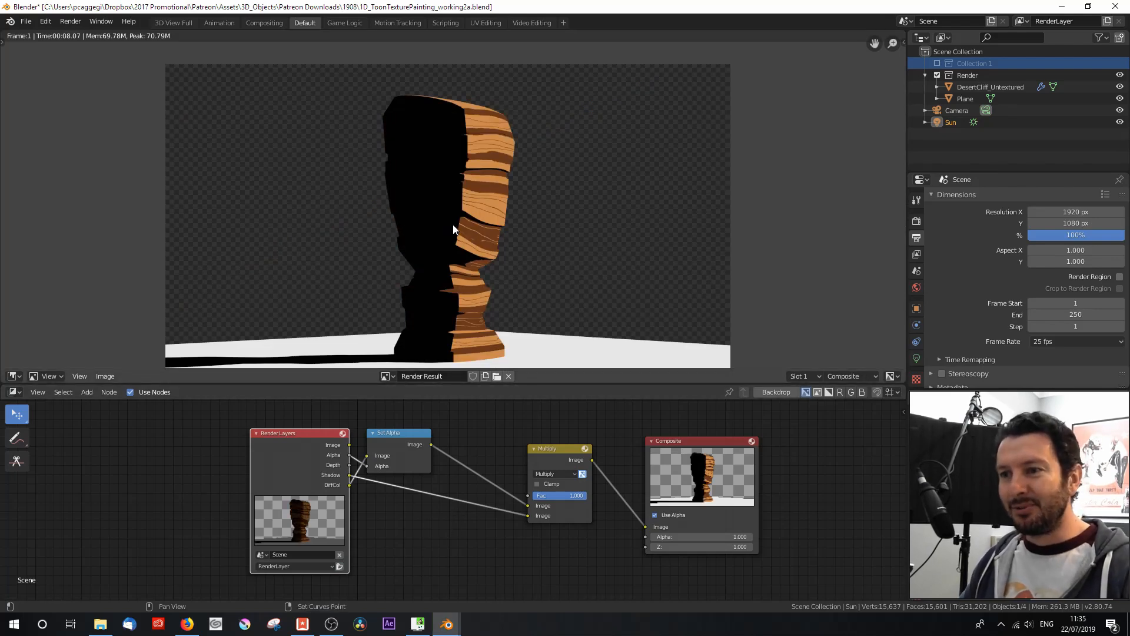
# Step: Lighten the shadows by lowering the Multiply node's Fac to 0.858
pyautogui.scroll(1, 460, 200)
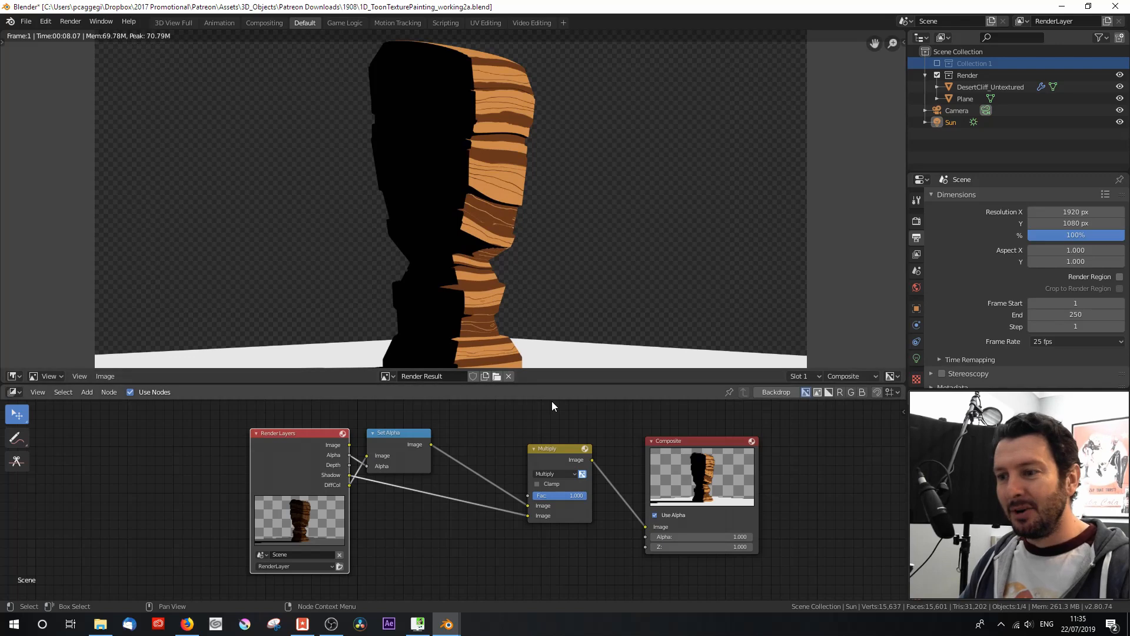
pyautogui.scroll(4, 566, 489)
pyautogui.keyDown('ctrl'); pyautogui.moveTo(595, 497); pyautogui.dragTo(585, 497); pyautogui.keyUp('ctrl')
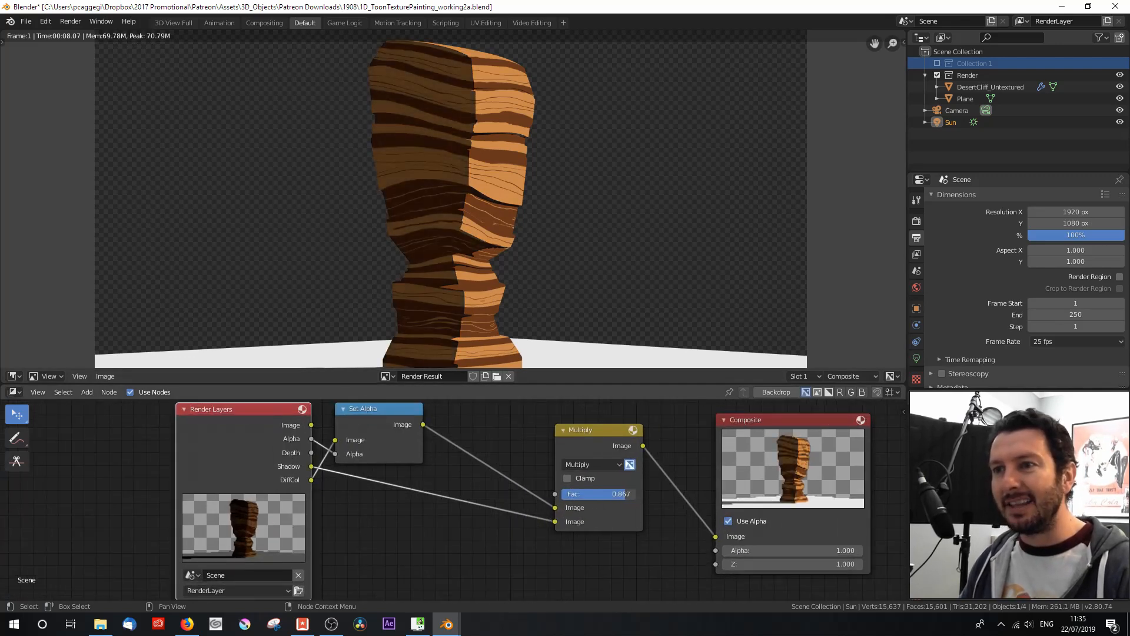
pyautogui.scroll(-1, 460, 248)
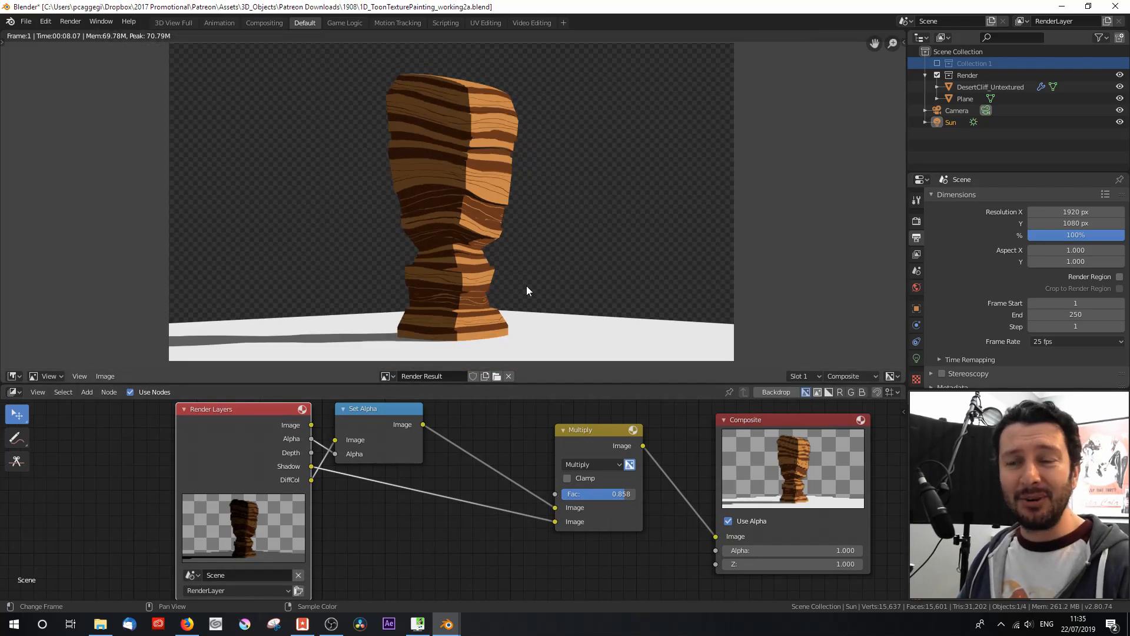
# Step: Delete the Plane object from the Render collection
pyautogui.click(969, 99)
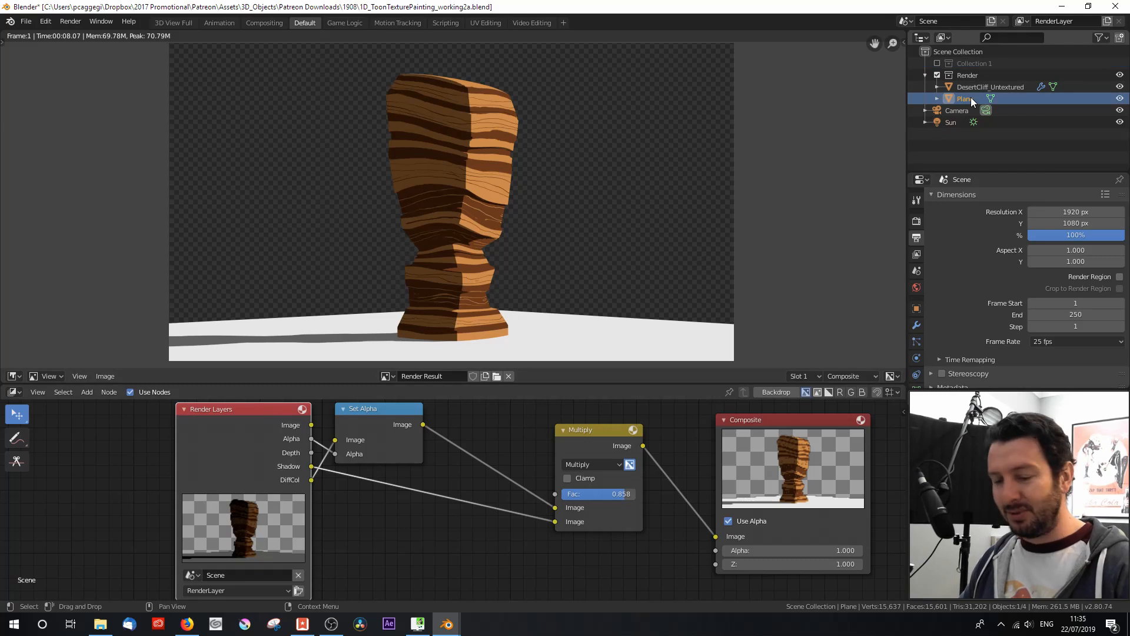
pyautogui.rightClick(970, 98)
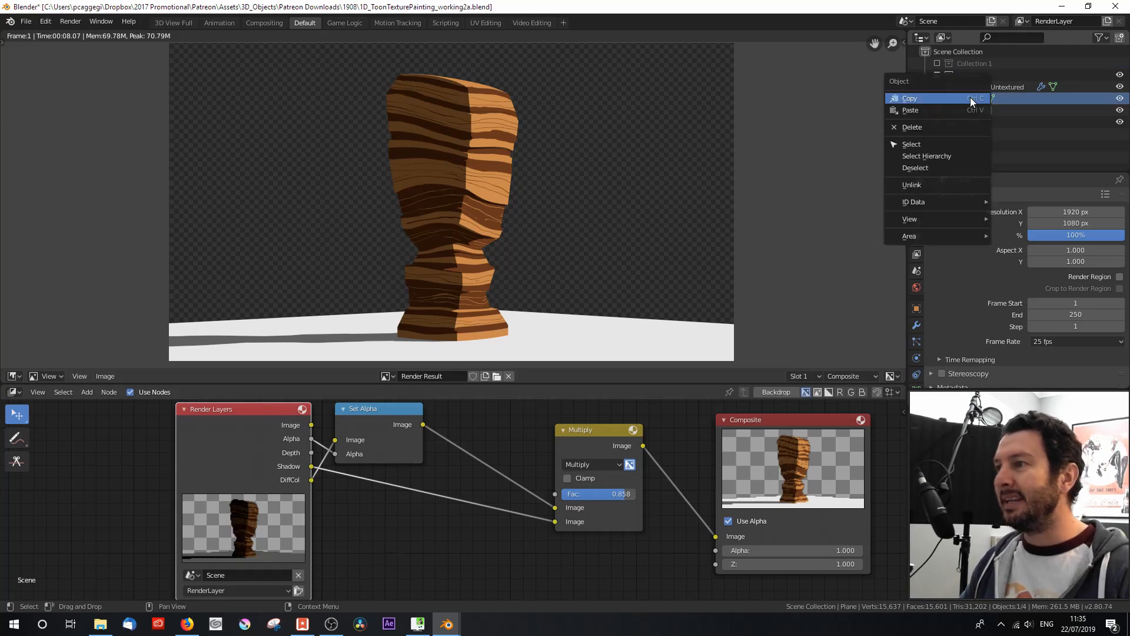
pyautogui.click(947, 129)
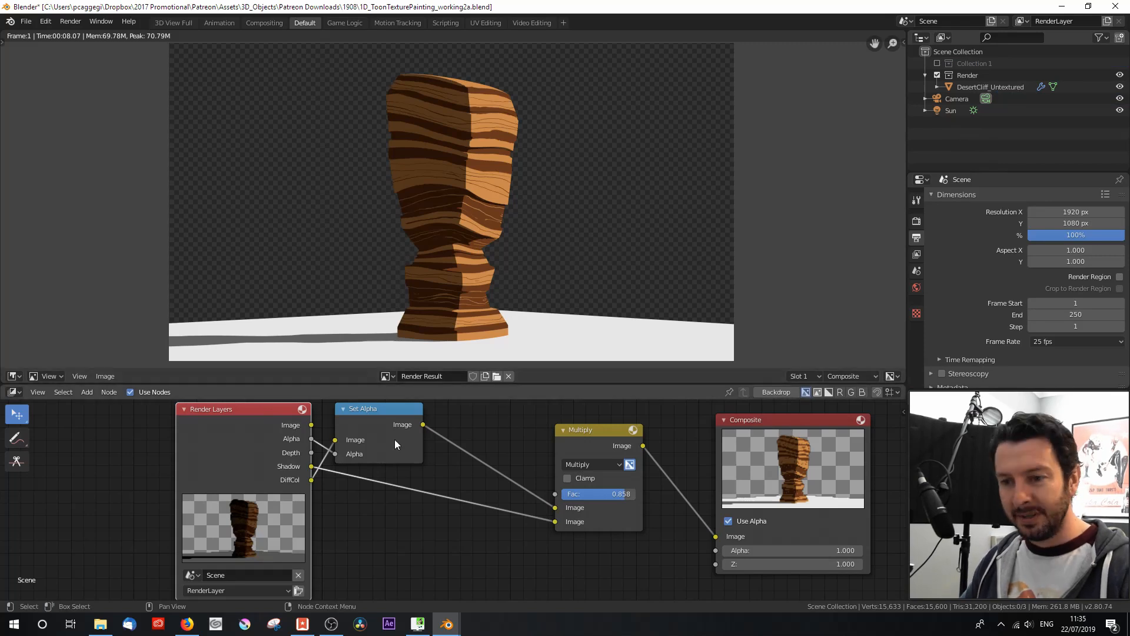
# Step: Move the Composite, Multiply and Set Alpha nodes away from Render Layers to make room between them
pyautogui.scroll(-1, 529, 439)
pyautogui.moveTo(579, 444); pyautogui.dragTo(637, 437)
pyautogui.moveTo(406, 422); pyautogui.dragTo(545, 434)
pyautogui.scroll(-1, 431, 438)
pyautogui.moveTo(431, 438); pyautogui.dragTo(437, 473, button='middle')
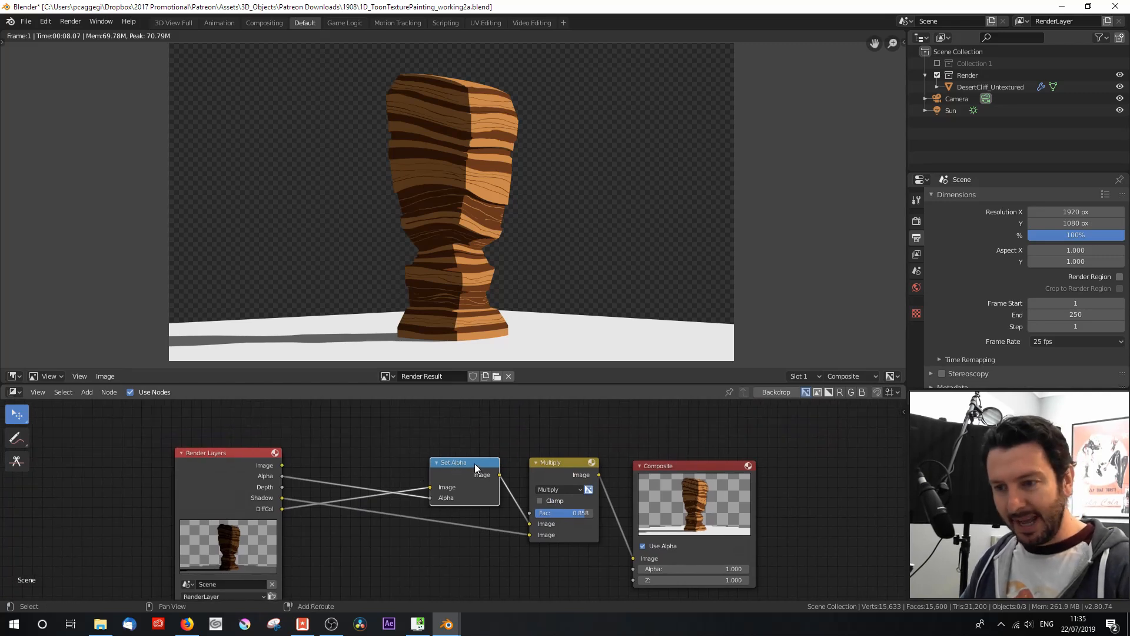
# Step: Duplicate the Set Alpha node above the original and connect the Render Layers Alpha output to its Alpha input
pyautogui.hotkey('shift', 'd')
pyautogui.click(317, 454)
pyautogui.moveTo(282, 476); pyautogui.dragTo(132, 465)
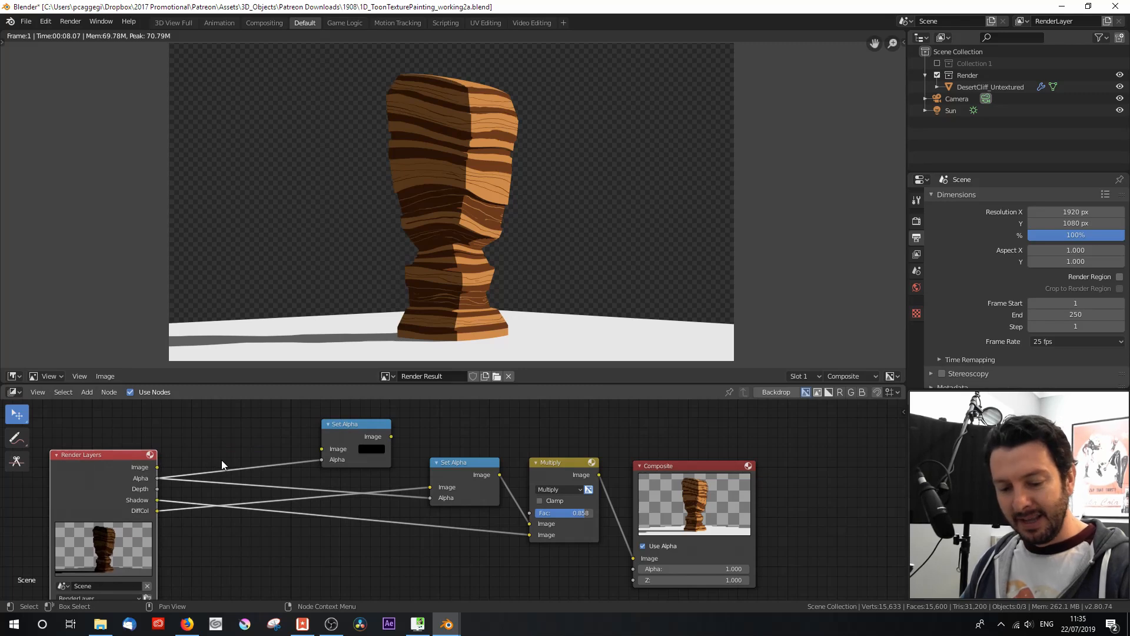
# Step: Insert a Dilate/Erode node on the link between the Render Layers Alpha output and the duplicated Set Alpha node
pyautogui.hotkey('shift', 'a')
pyautogui.moveTo(186, 486)
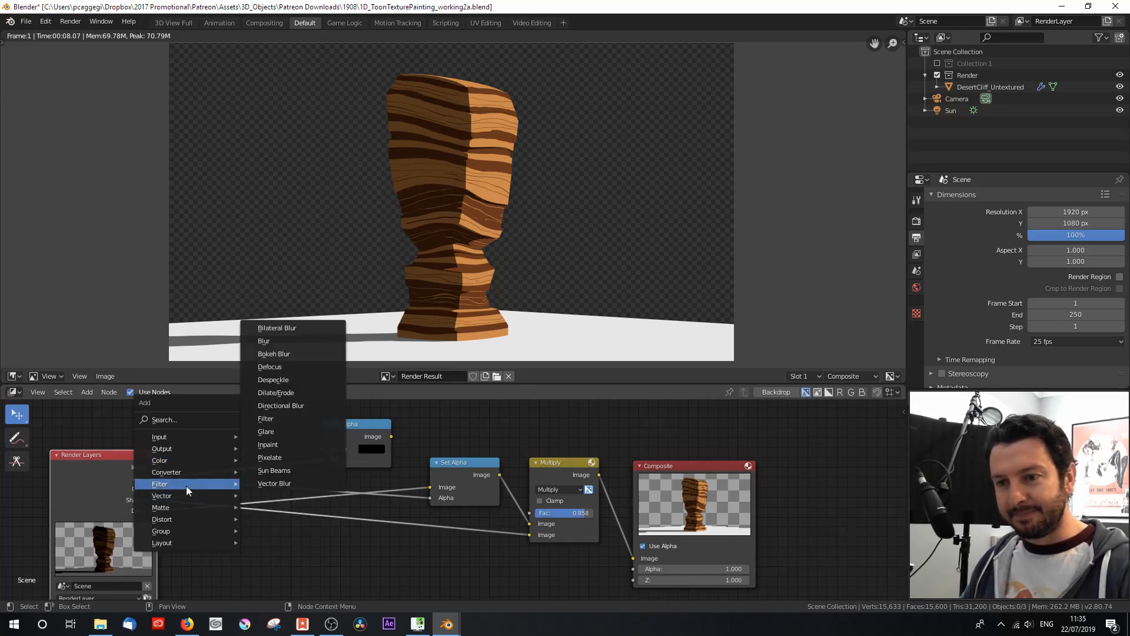
pyautogui.click(274, 392)
pyautogui.click(224, 419)
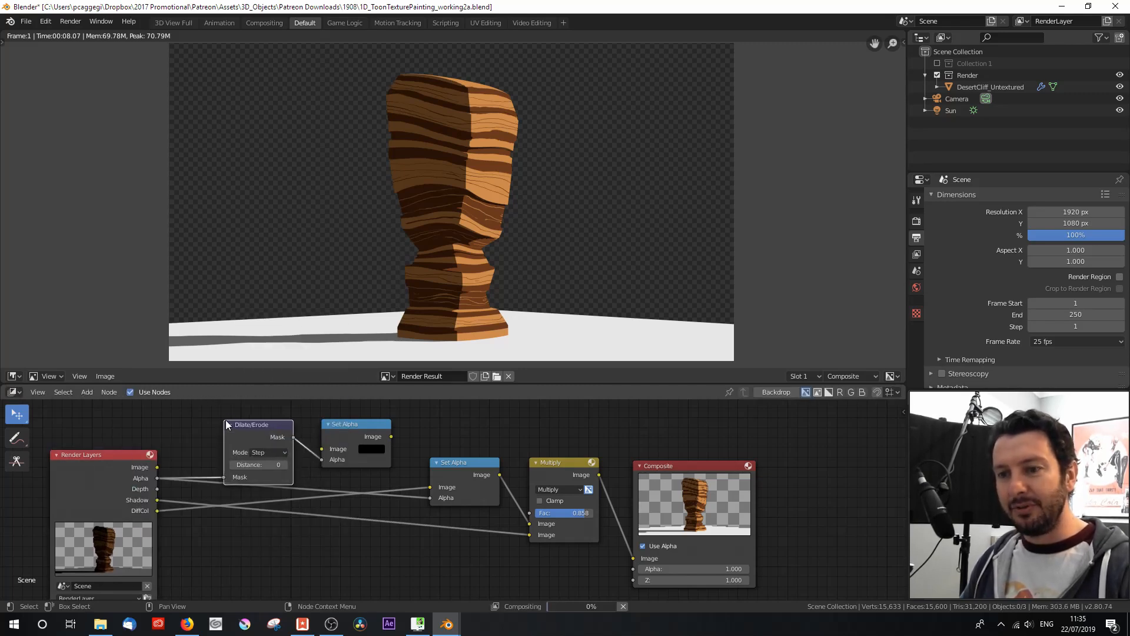
# Step: Set the Dilate/Erode node to Distance mode with a distance of 3, and tidy it and the black Set Alpha node above the others
pyautogui.click(258, 452)
pyautogui.click(262, 485)
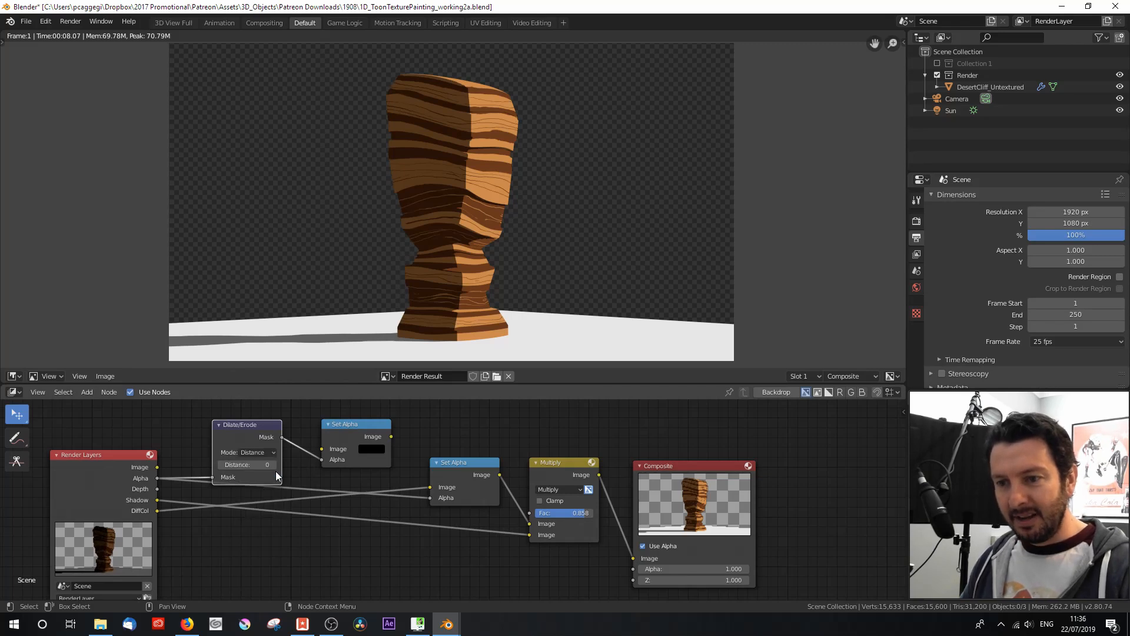
pyautogui.click(273, 464)
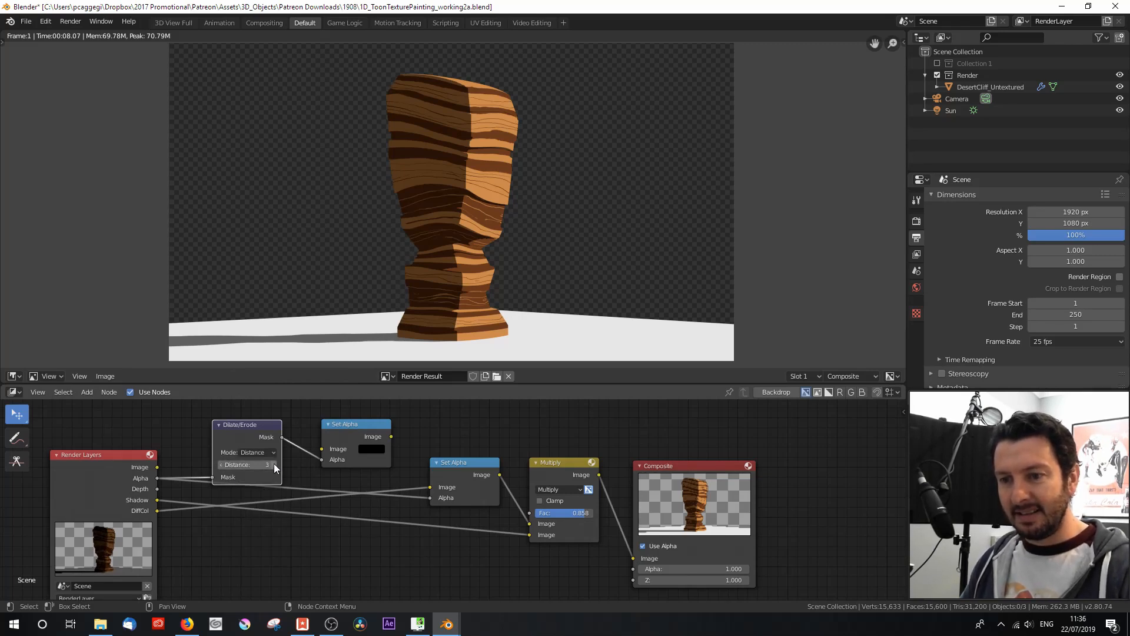
pyautogui.moveTo(270, 439); pyautogui.dragTo(249, 426)
pyautogui.moveTo(359, 436); pyautogui.dragTo(305, 421)
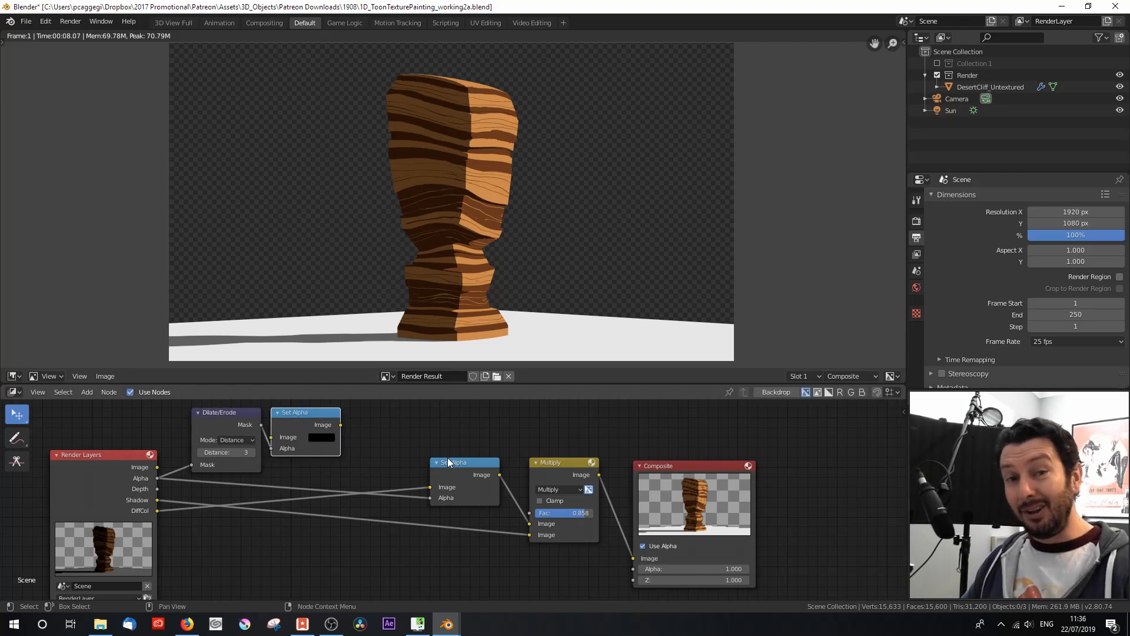
# Step: Re-render the RenderLayer and spread the original Set Alpha, Multiply and Composite nodes apart
pyautogui.moveTo(223, 538); pyautogui.dragTo(224, 519, button='middle')
pyautogui.click(148, 579)
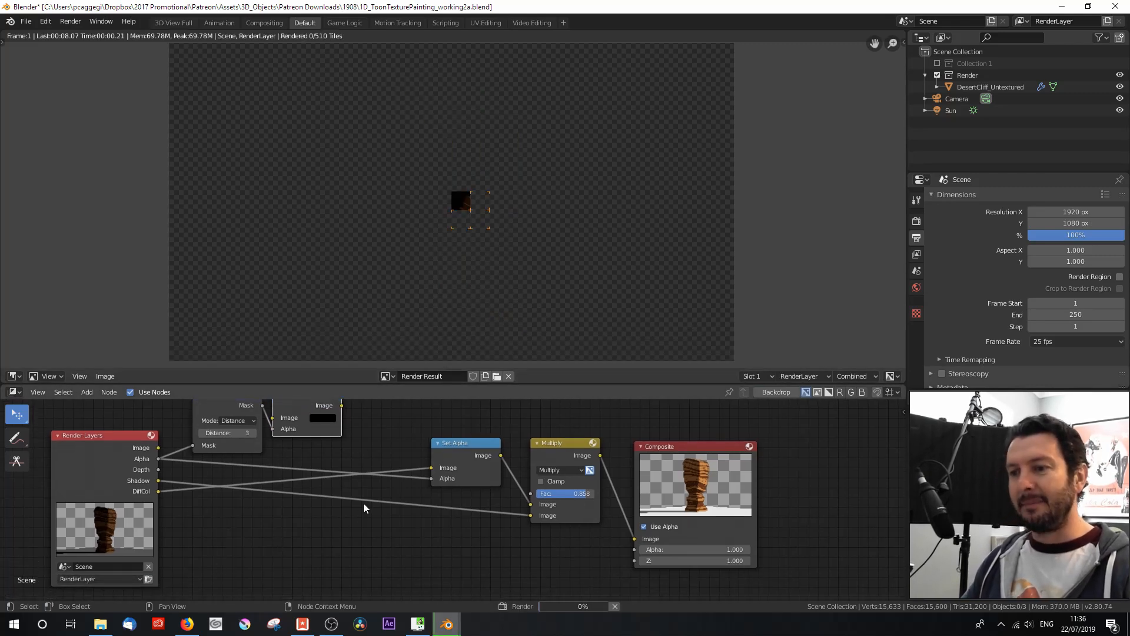
pyautogui.moveTo(477, 445); pyautogui.dragTo(328, 465)
pyautogui.moveTo(570, 442); pyautogui.dragTo(571, 490)
pyautogui.scroll(-1, 465, 465)
pyautogui.moveTo(460, 465); pyautogui.dragTo(377, 488, button='middle')
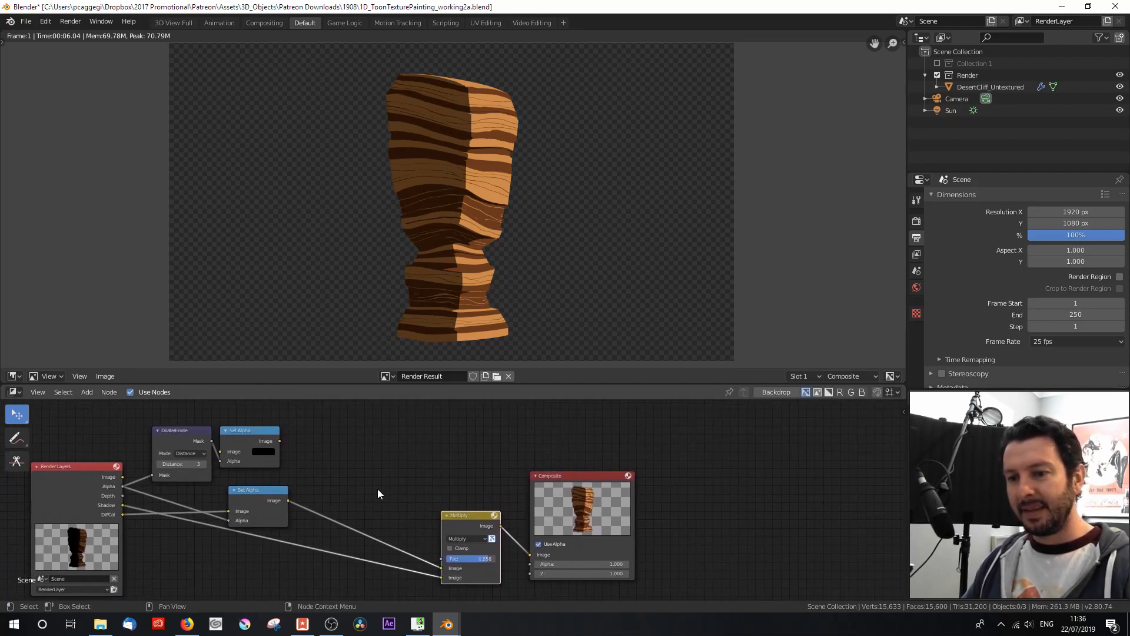
pyautogui.moveTo(570, 480); pyautogui.dragTo(641, 480)
# Step: Insert a copy of the Multiply node before it, set it to Mix with Fac 1.000, and connect the black Set Alpha to its first Image input
pyautogui.click(465, 515)
pyautogui.hotkey('shift', 'd')
pyautogui.click(377, 477)
pyautogui.click(374, 499)
pyautogui.click(365, 489)
pyautogui.moveTo(343, 528); pyautogui.dragTo(406, 522)
pyautogui.moveTo(279, 441); pyautogui.dragTo(349, 530)
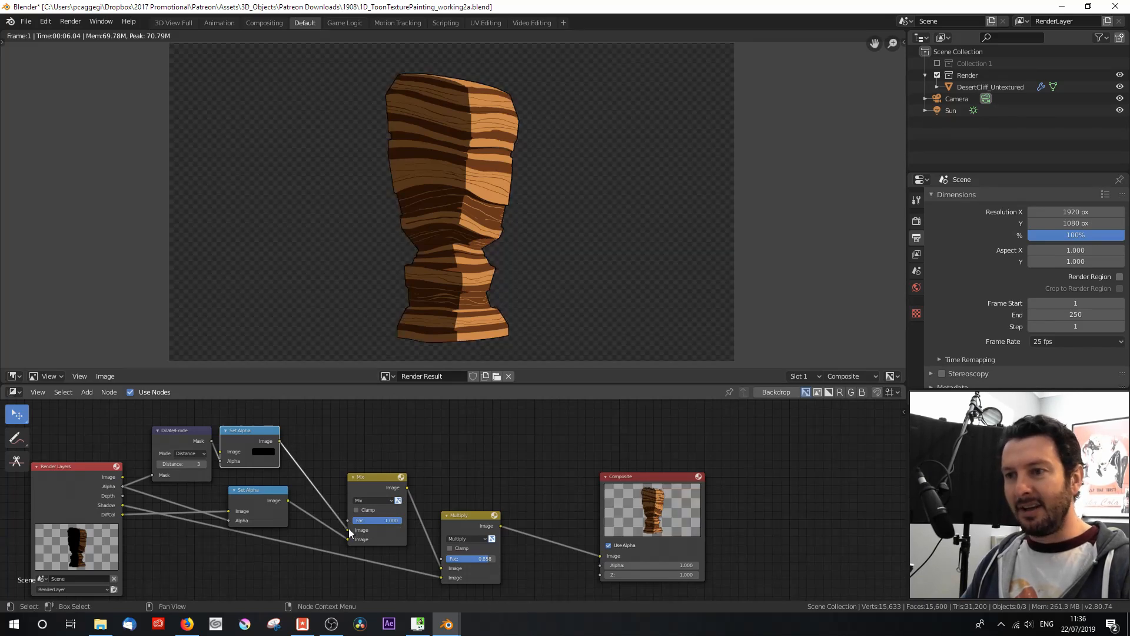
# Step: Thicken the cliff's black outline by setting the Dilate/Erode distance to 4
pyautogui.scroll(3, 461, 196)
pyautogui.scroll(-1, 462, 200)
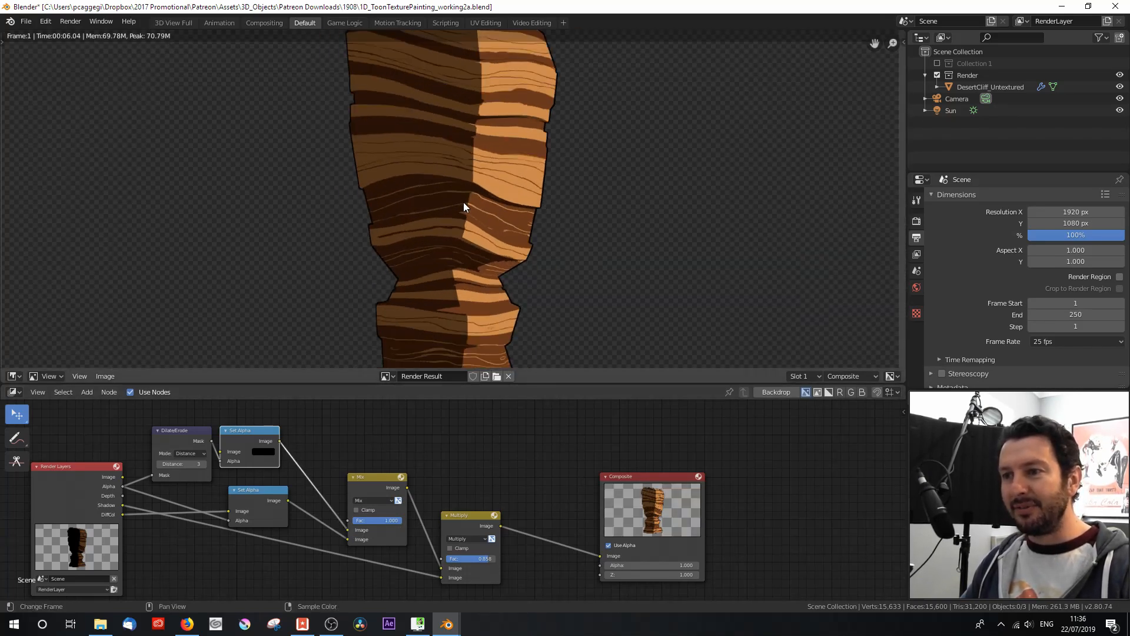
pyautogui.scroll(1, 208, 472)
pyautogui.scroll(1, 207, 471)
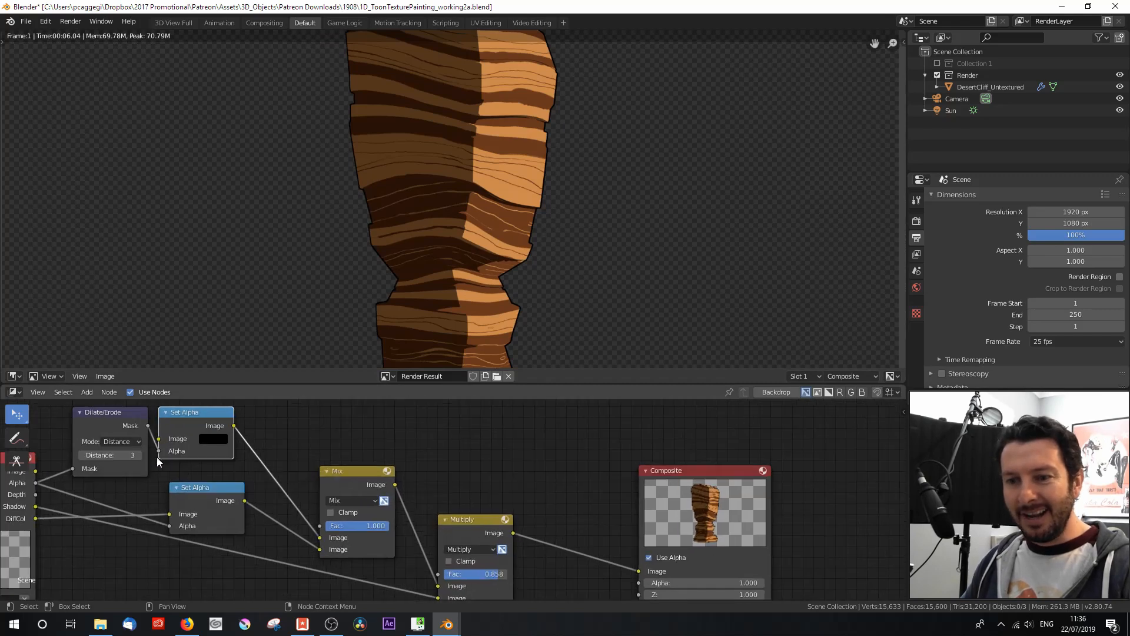
pyautogui.click(140, 454)
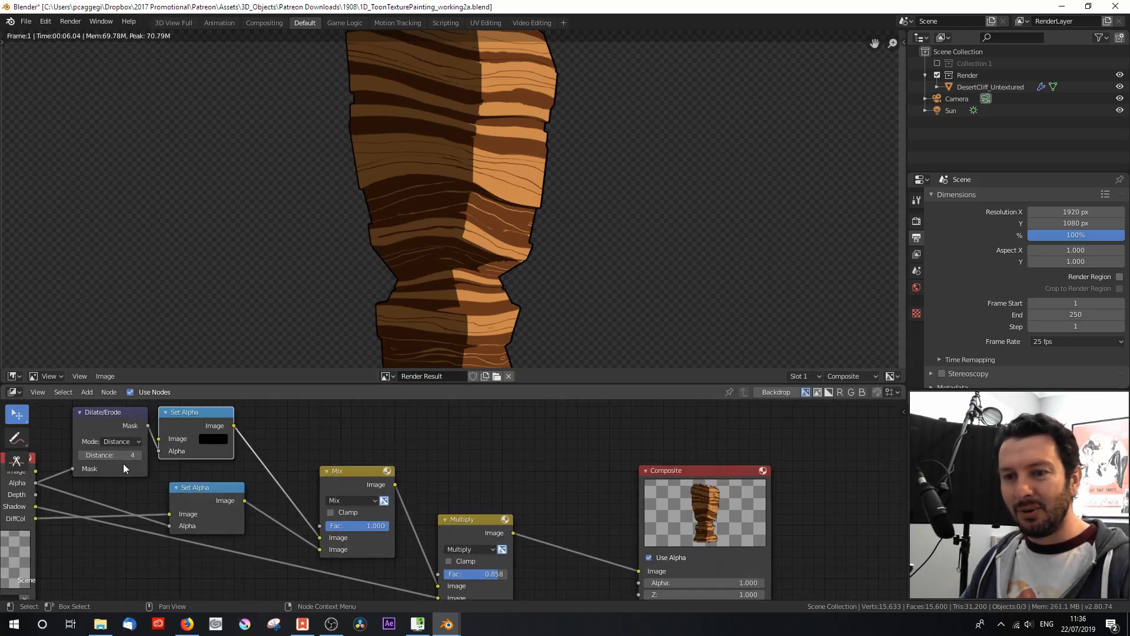
# Step: Move the Composite node farther from the Multiply node and save the file
pyautogui.moveTo(662, 485); pyautogui.dragTo(755, 478)
pyautogui.scroll(-4, 527, 477)
pyautogui.click(466, 516)
pyautogui.hotkey('ctrl', 's')
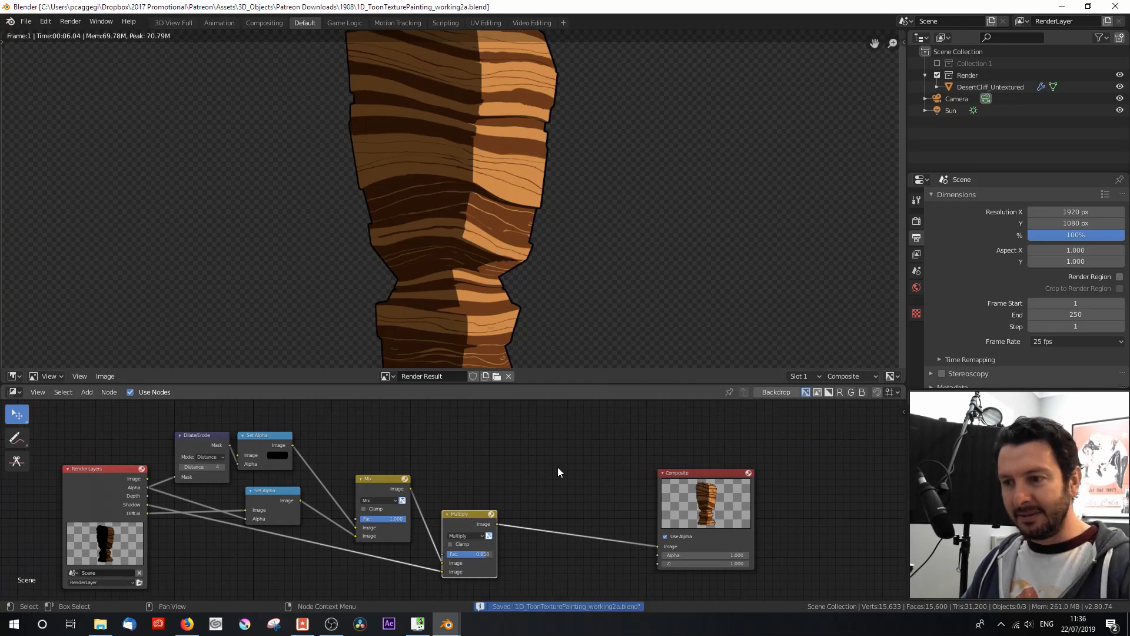
# Step: Add an Image input node above the Multiply node
pyautogui.hotkey('shift', 'a')
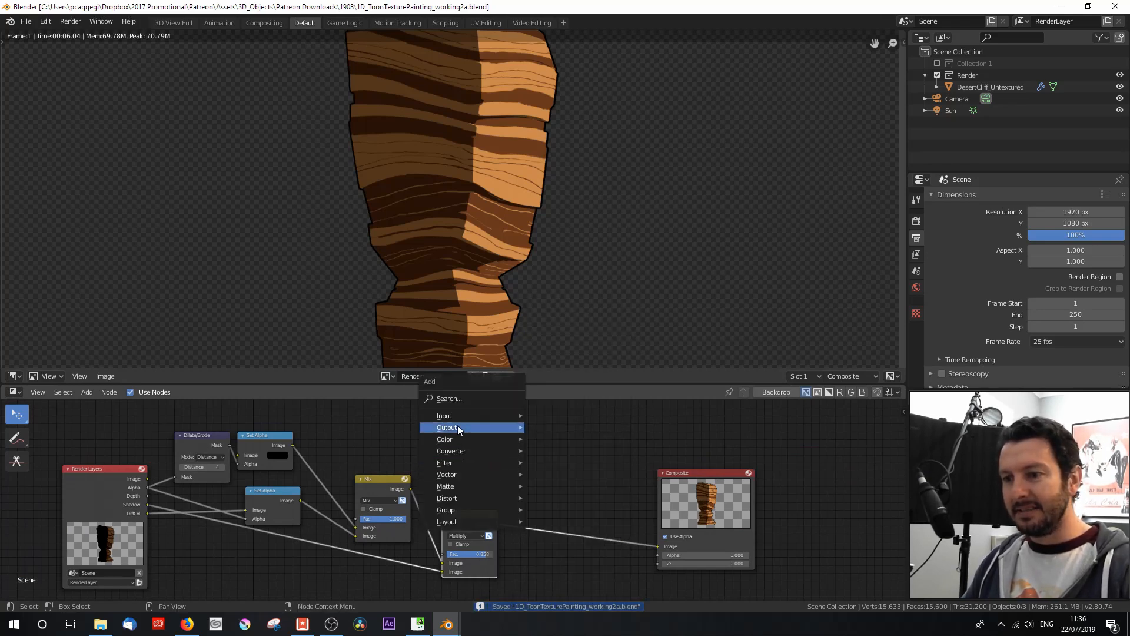
pyautogui.moveTo(457, 418)
pyautogui.click(566, 457)
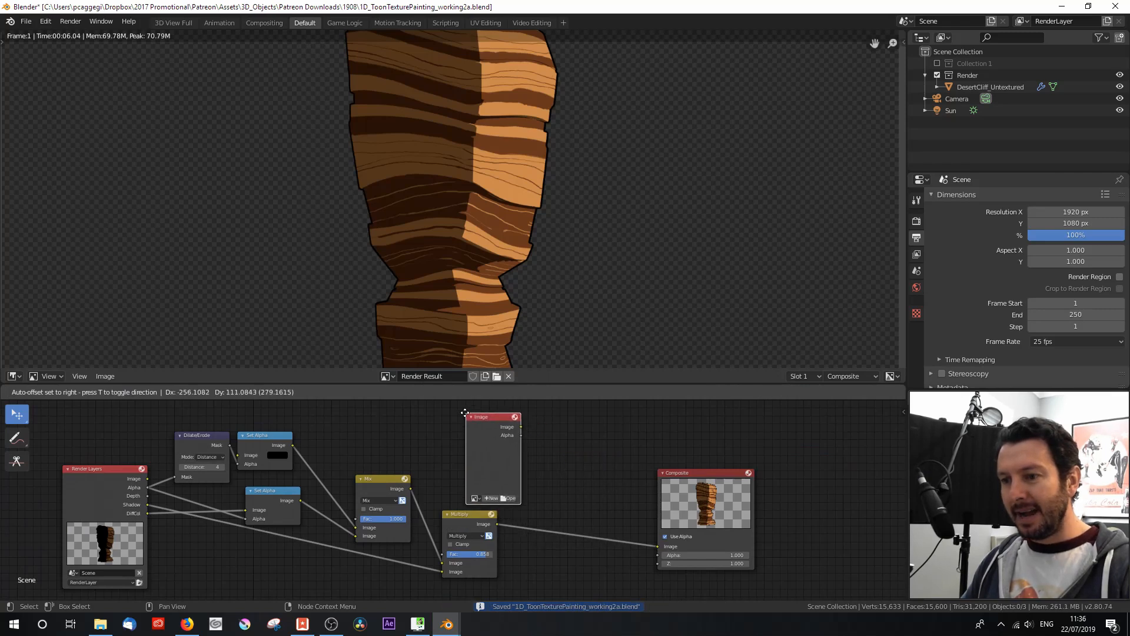
pyautogui.click(446, 422)
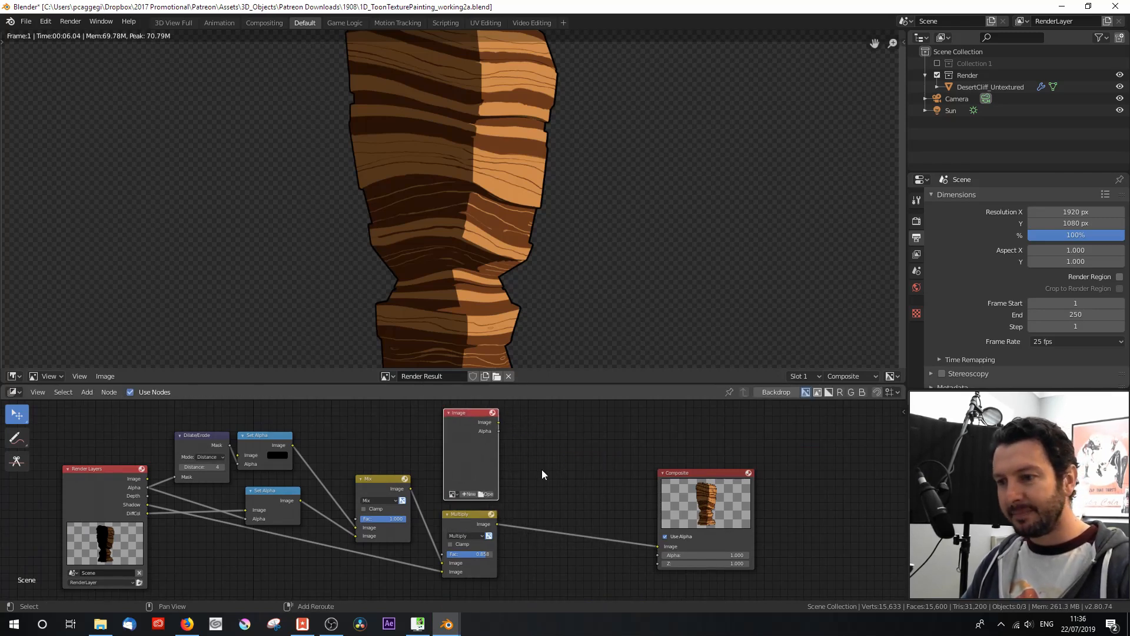
pyautogui.click(470, 518)
pyautogui.hotkey('shift', 'd')
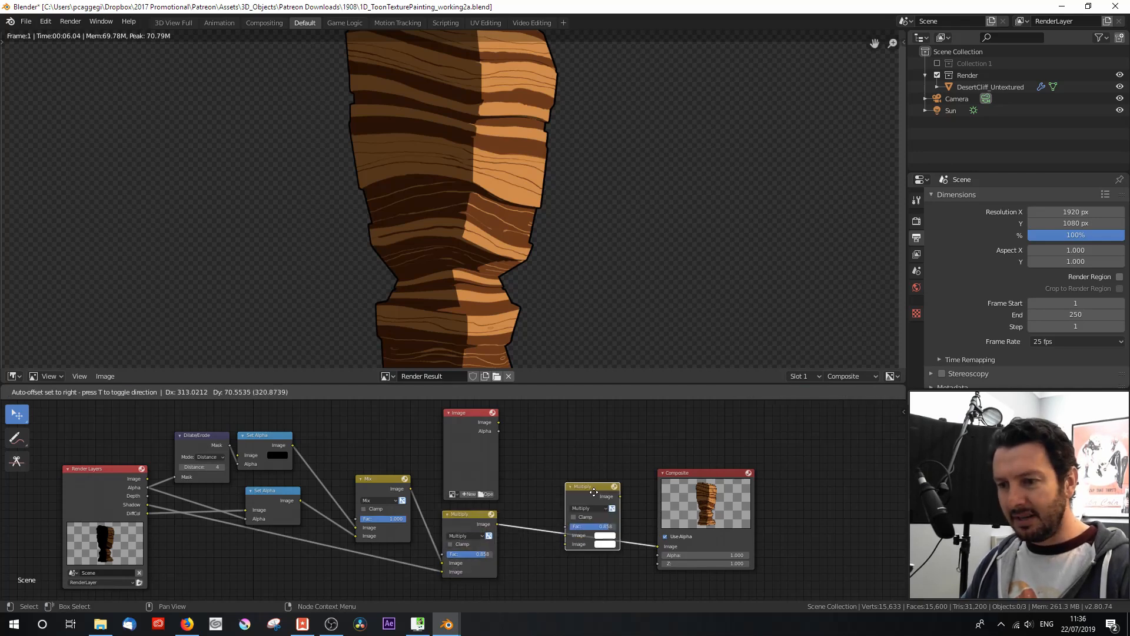
pyautogui.click(591, 440)
pyautogui.press('x')
# Step: Insert a copy of the Mix node before Composite, with Multiply feeding its second Image input and the Image node feeding its first
pyautogui.click(379, 491)
pyautogui.hotkey('shift', 'd')
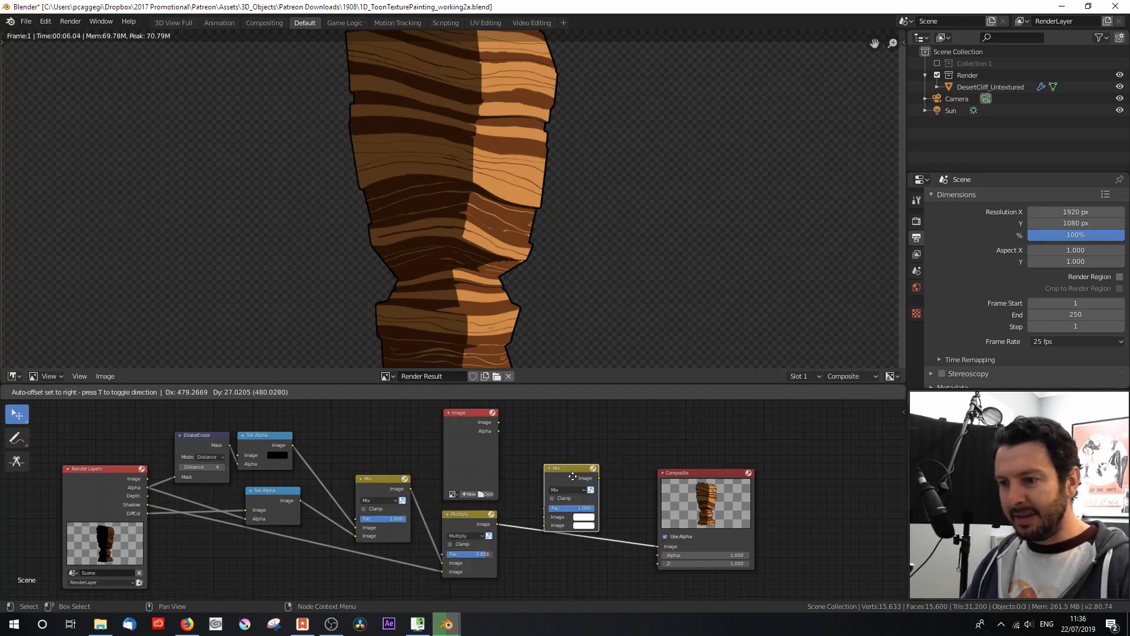
pyautogui.click(595, 492)
pyautogui.moveTo(571, 537); pyautogui.dragTo(571, 537)
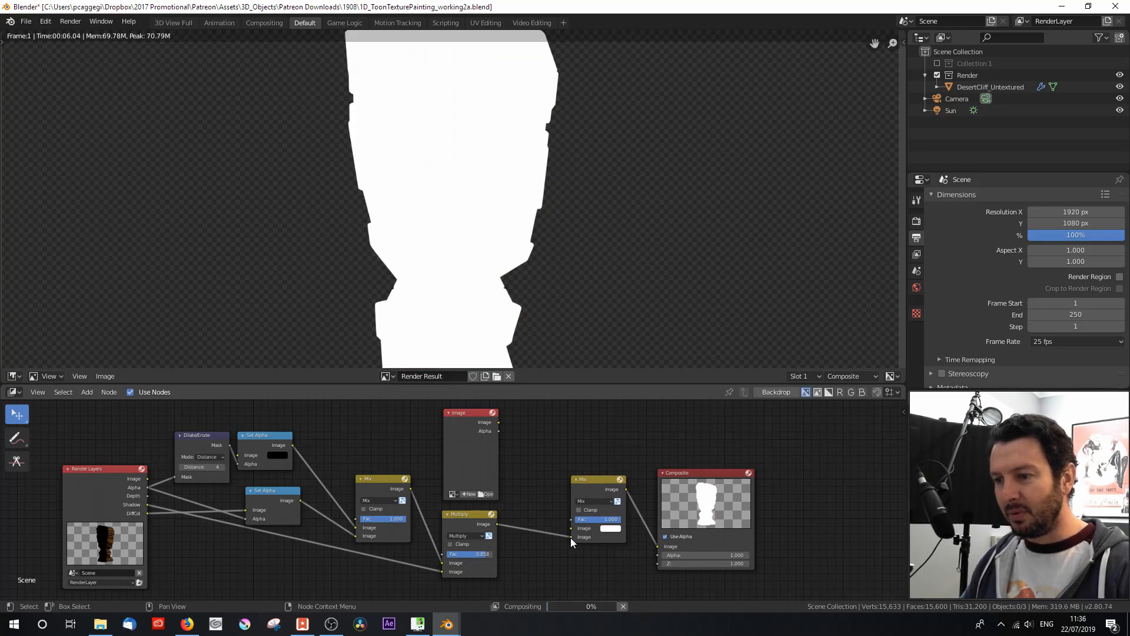
pyautogui.moveTo(498, 423); pyautogui.dragTo(571, 528)
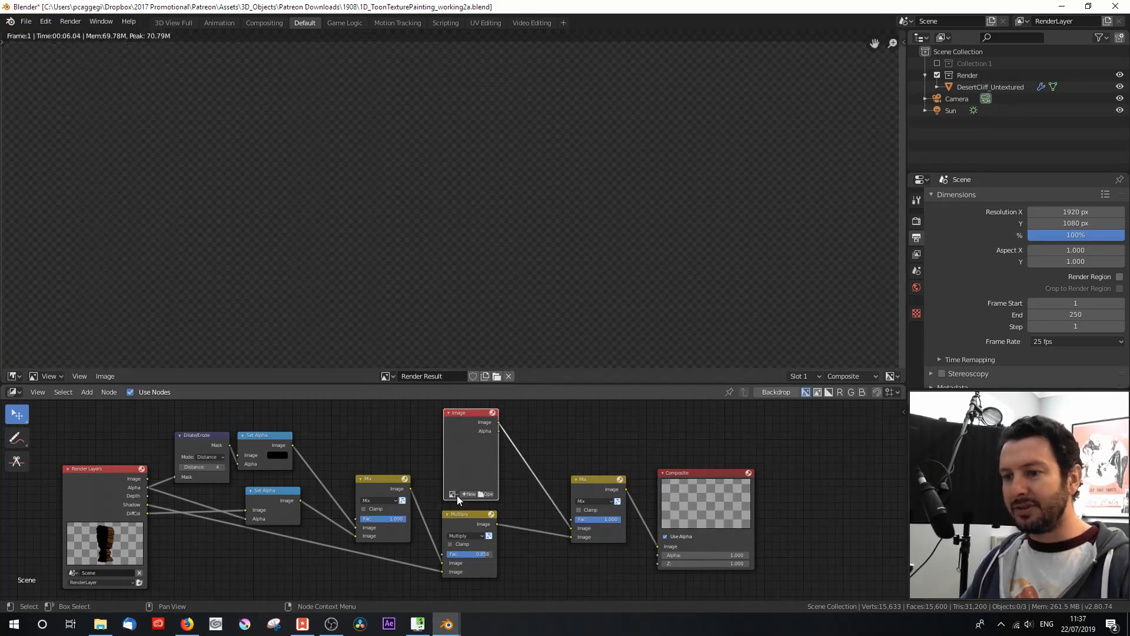
# Step: Load the MangaSky03 blue sky and clouds picture into the compositor's Image node
pyautogui.click(487, 495)
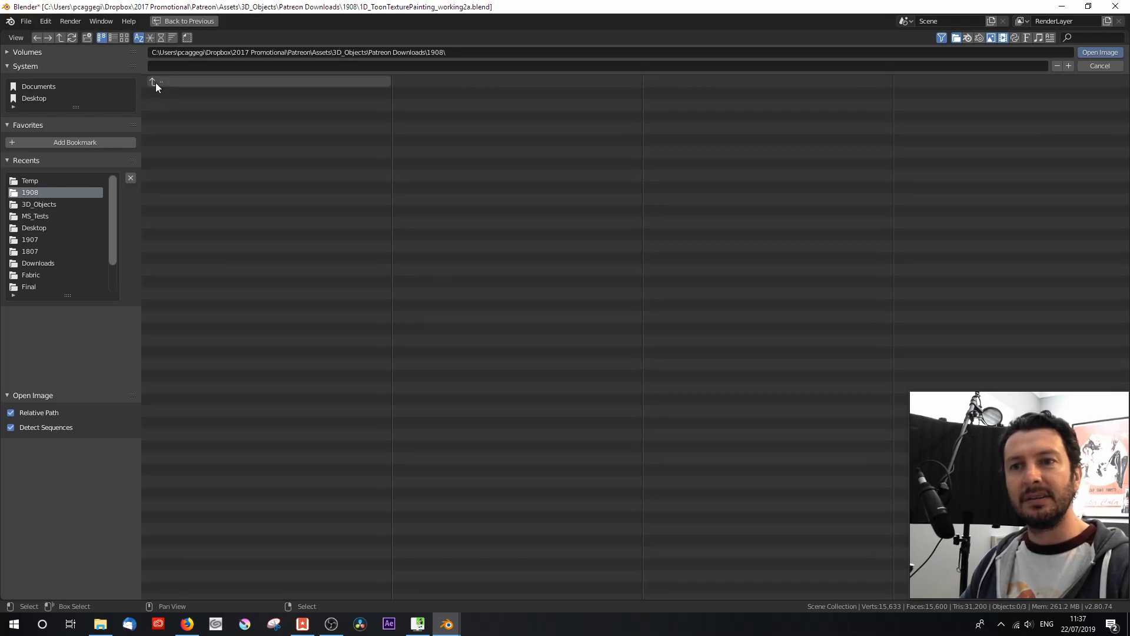
pyautogui.click(743, 203)
pyautogui.doubleClick(743, 204)
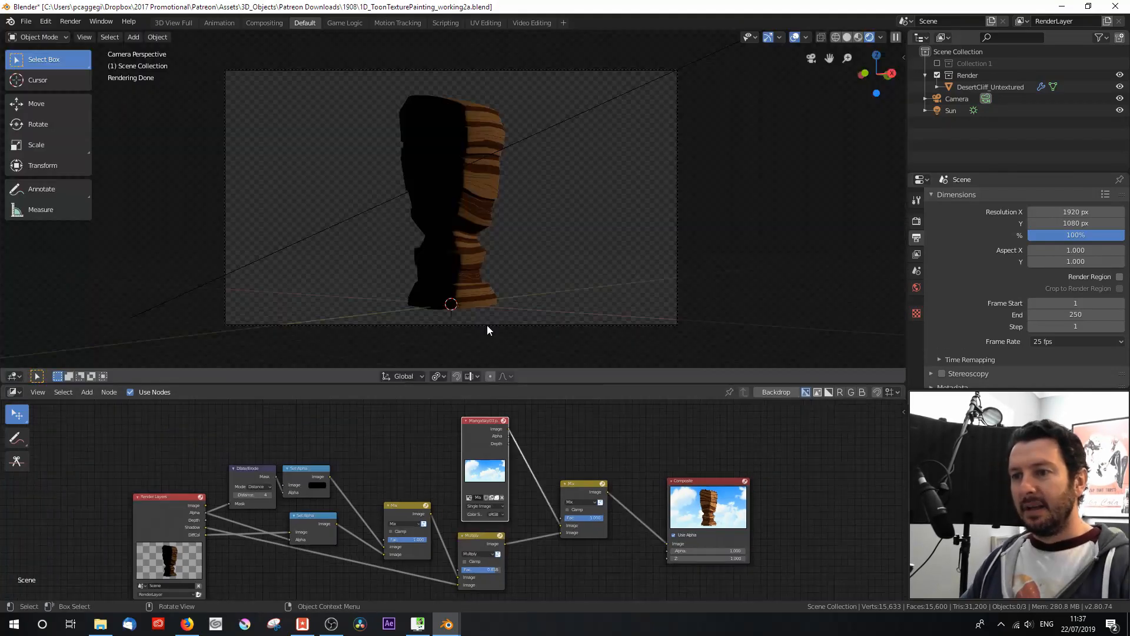
# Step: Select the camera in the 3D view and tilt it upward by about 3.6° around its local X axis
pyautogui.click(486, 325)
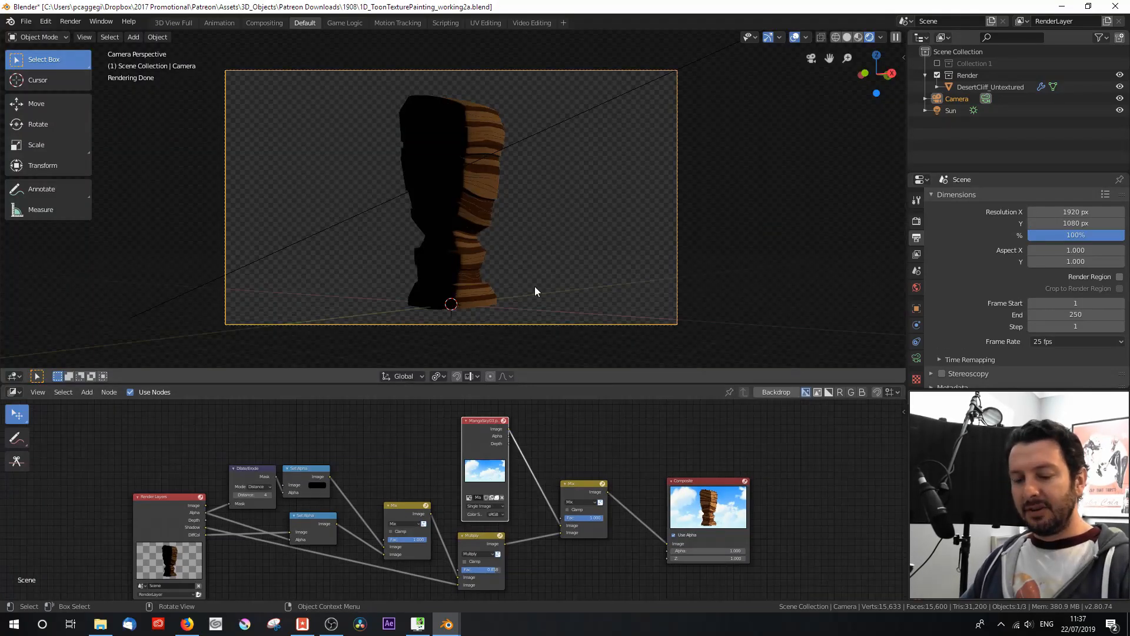
pyautogui.press('r')
pyautogui.press('x')
pyautogui.press('x')
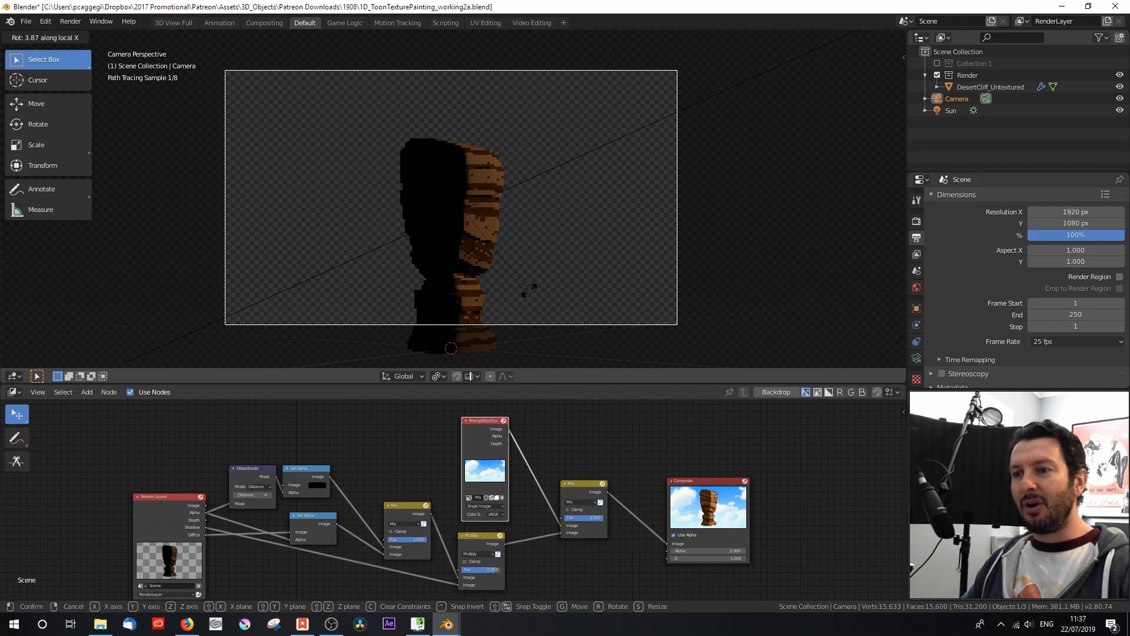
pyautogui.click(522, 269)
# Step: Move the camera slightly closer along its local Z axis and lower it along global Z until the cliff's base meets the frame's lower edge
pyautogui.scroll(1, 520, 268)
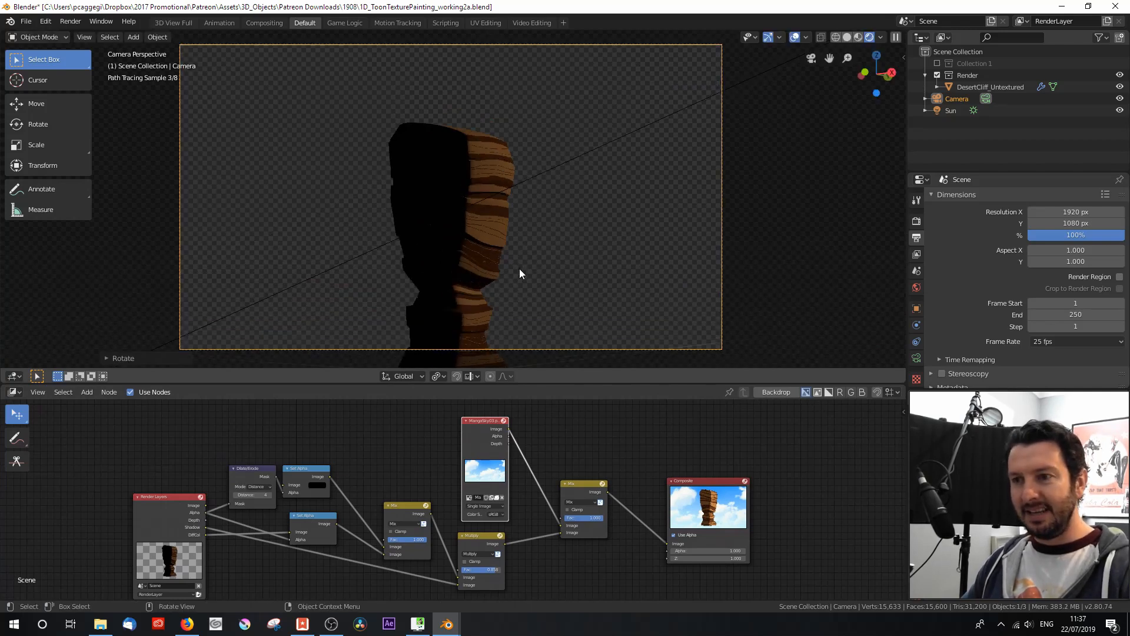
pyautogui.press('g')
pyautogui.press('z')
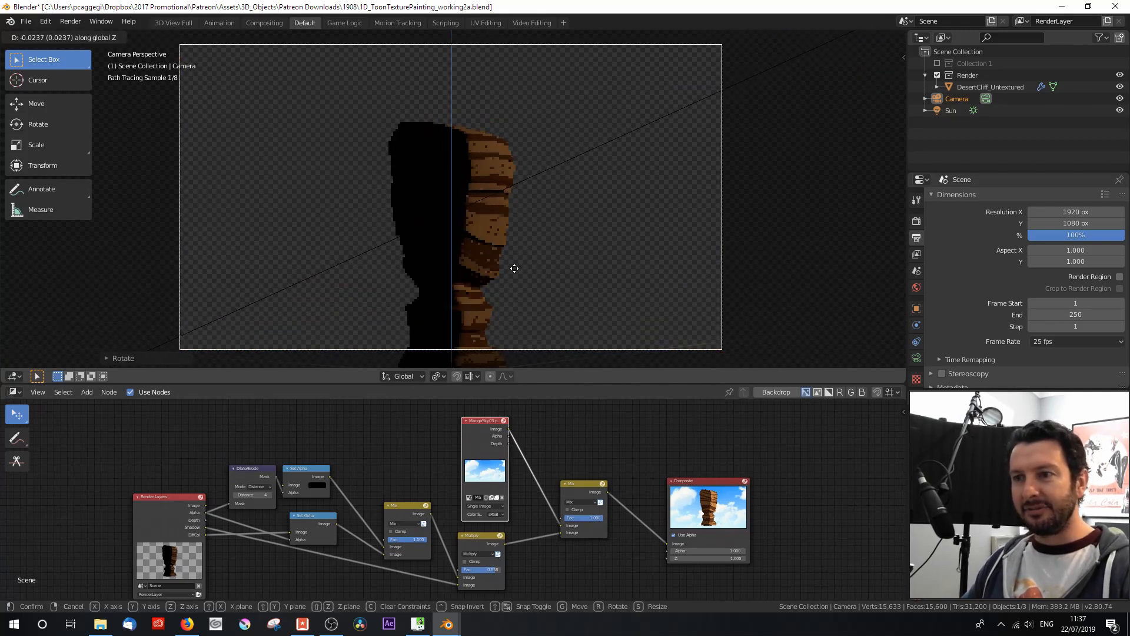
pyautogui.press('z')
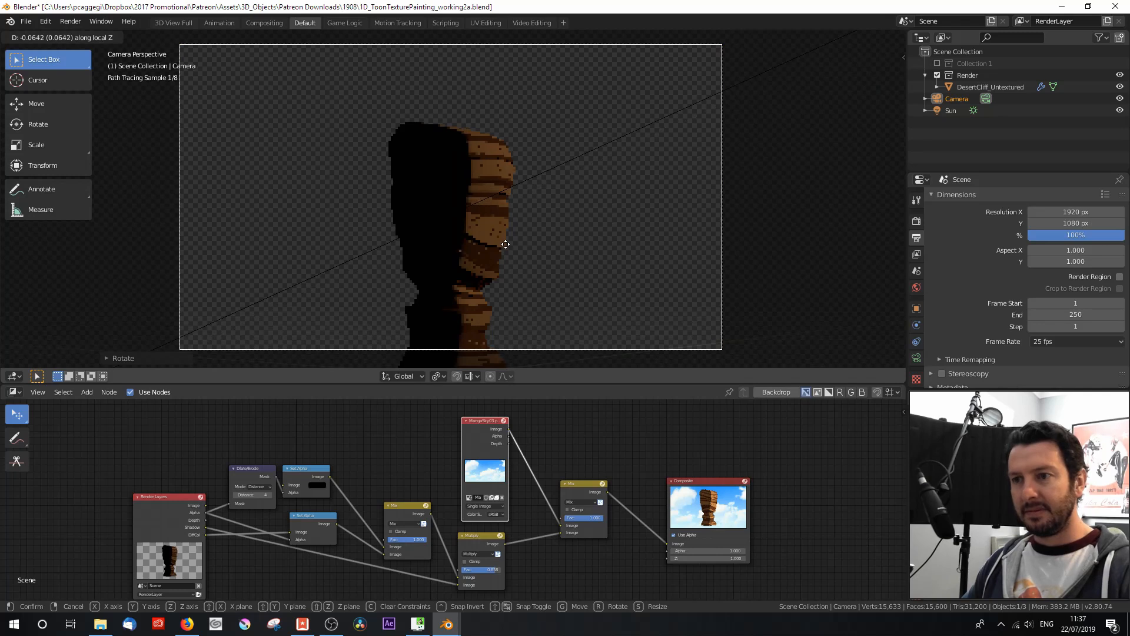
pyautogui.click(500, 206)
pyautogui.press('g')
pyautogui.press('z')
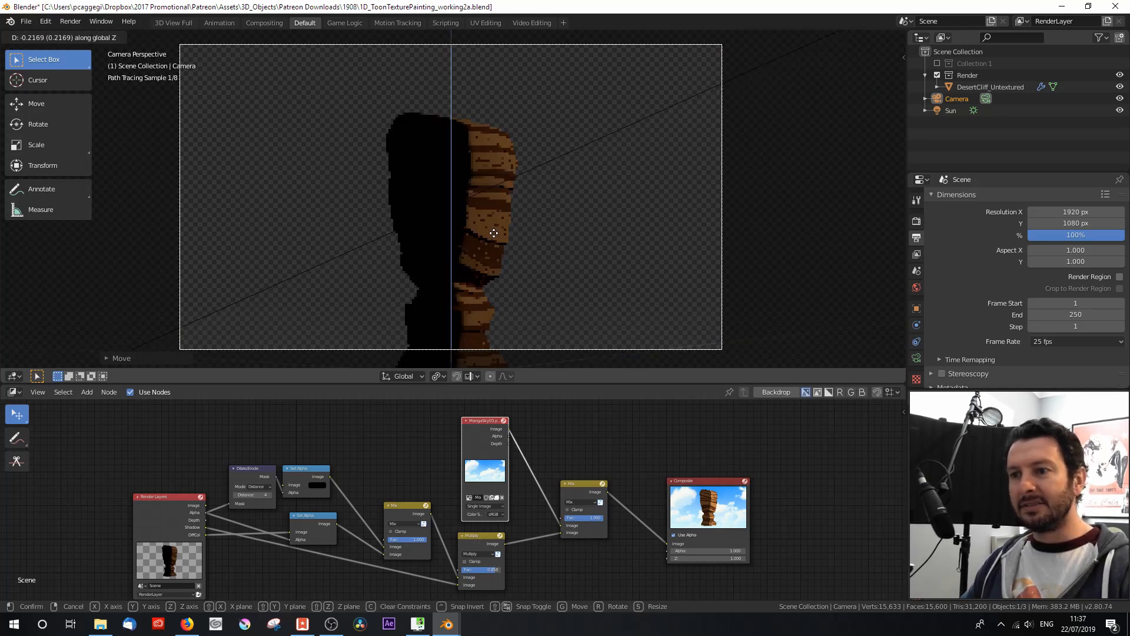
pyautogui.click(496, 315)
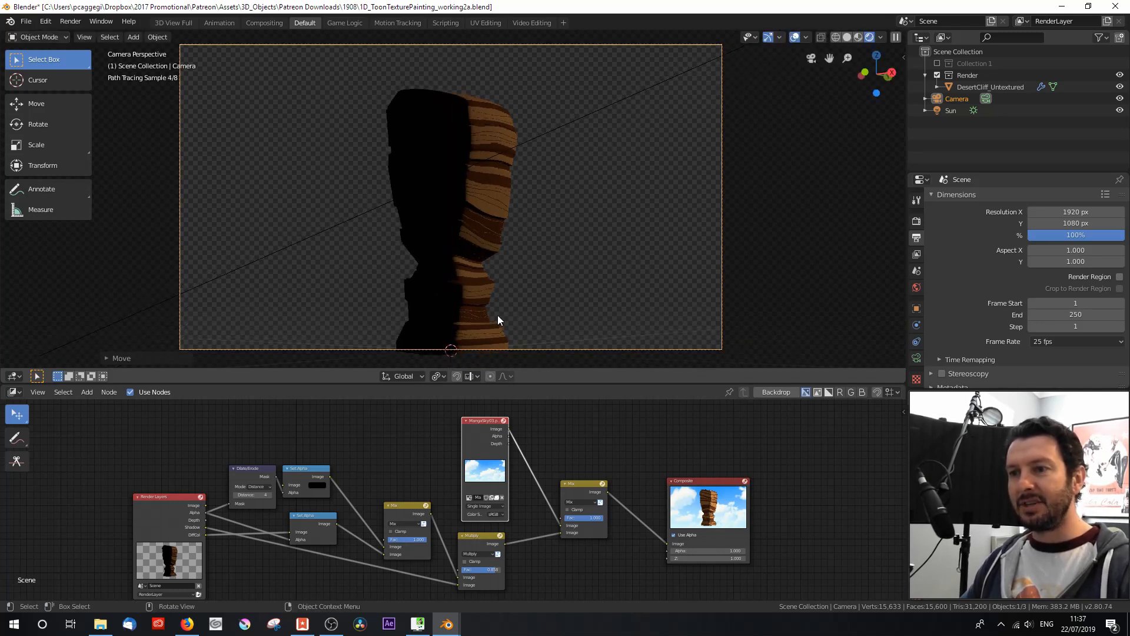
# Step: Save the file and render the reframed camera view with the sky background
pyautogui.hotkey('ctrl', 's')
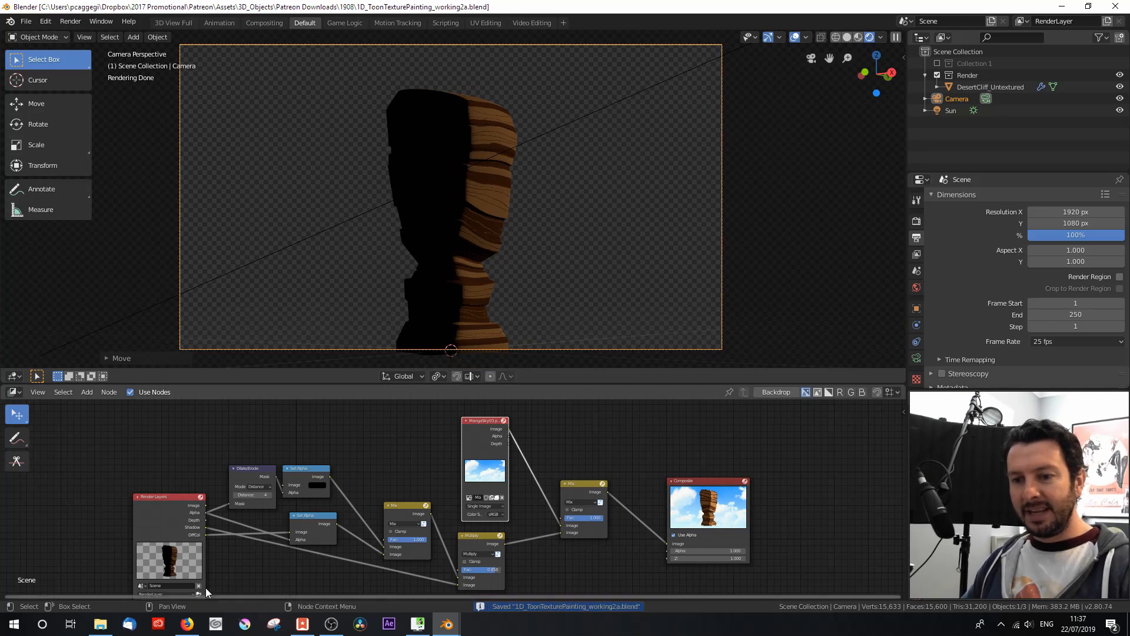
pyautogui.press('F12')
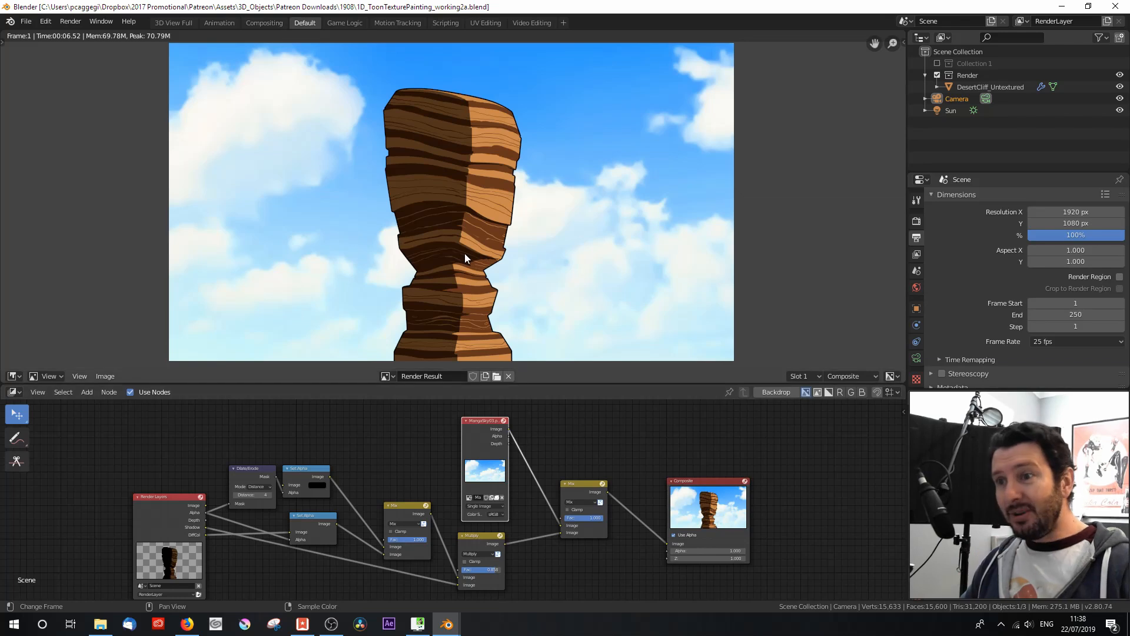
# Step: Examine the rendered cliff's outline, painted texture and shading against the sky, both close up and in the full frame
pyautogui.scroll(2, 465, 253)
pyautogui.scroll(-1, 464, 255)
pyautogui.moveTo(464, 275); pyautogui.dragTo(468, 204, button='middle')
pyautogui.scroll(2, 459, 256)
pyautogui.scroll(-1, 459, 257)
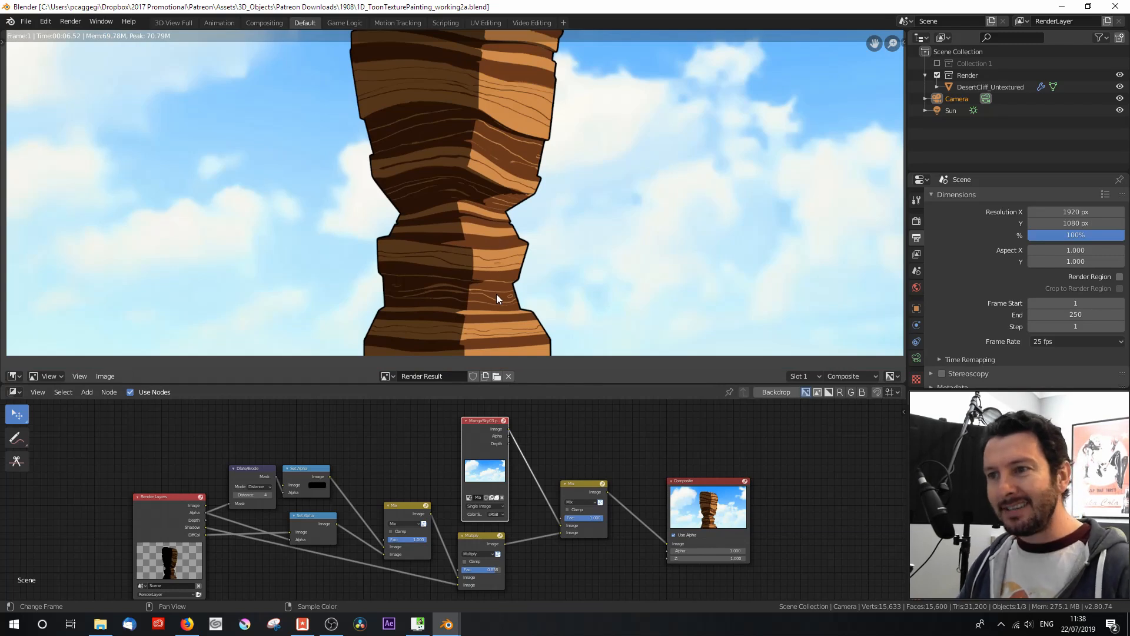
pyautogui.scroll(-2, 496, 295)
pyautogui.moveTo(496, 294); pyautogui.dragTo(493, 327, button='middle')
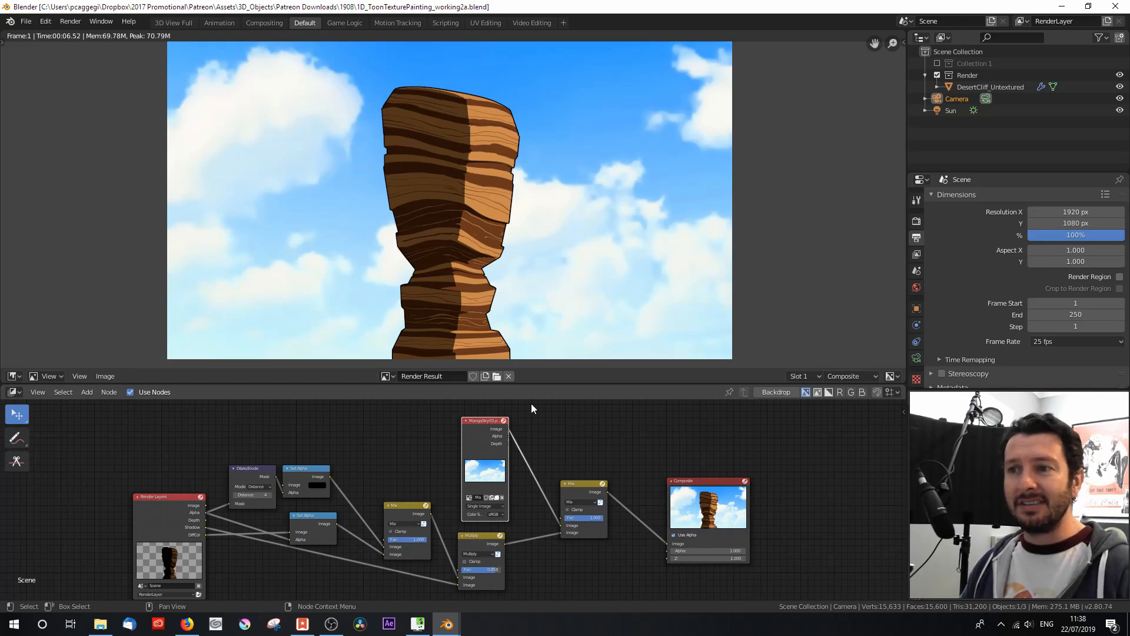
pyautogui.scroll(1, 452, 301)
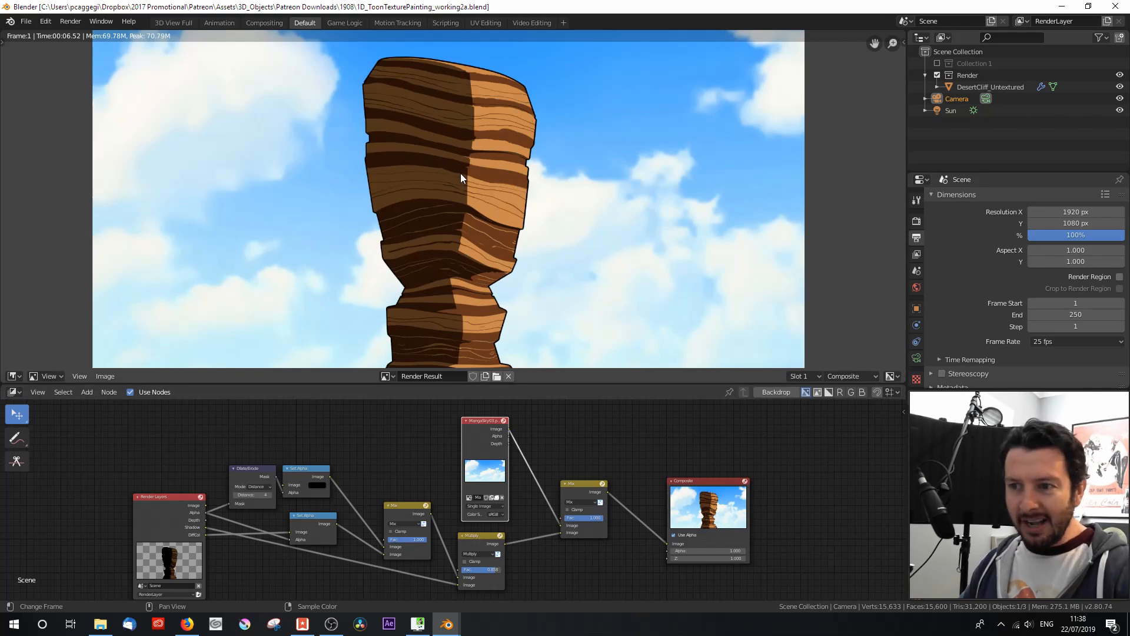
pyautogui.scroll(-1, 469, 288)
pyautogui.moveTo(479, 267); pyautogui.dragTo(472, 264, button='middle')
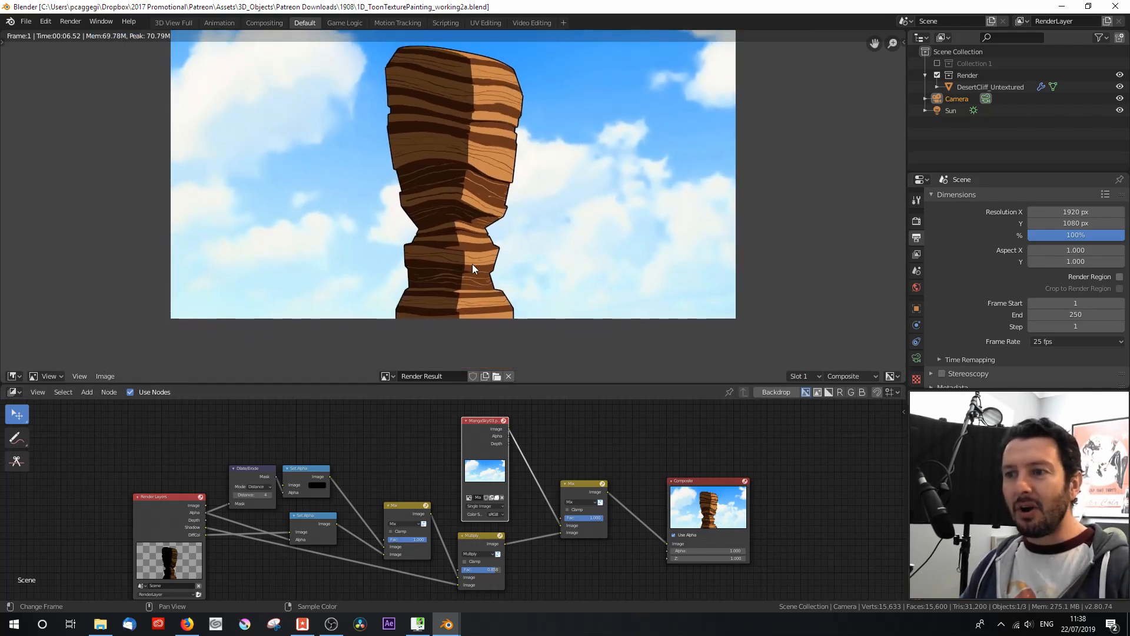